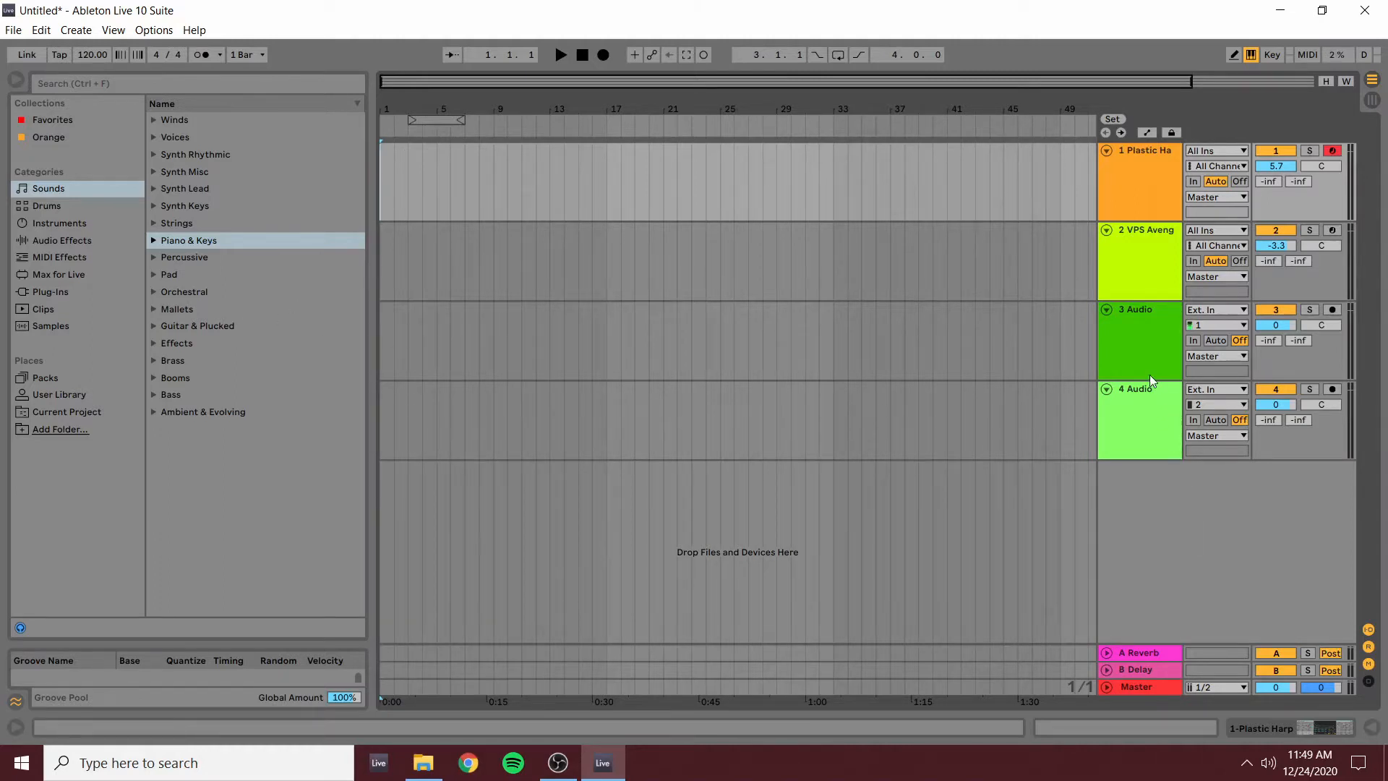
pyautogui.click(1161, 228)
pyautogui.click(1160, 334)
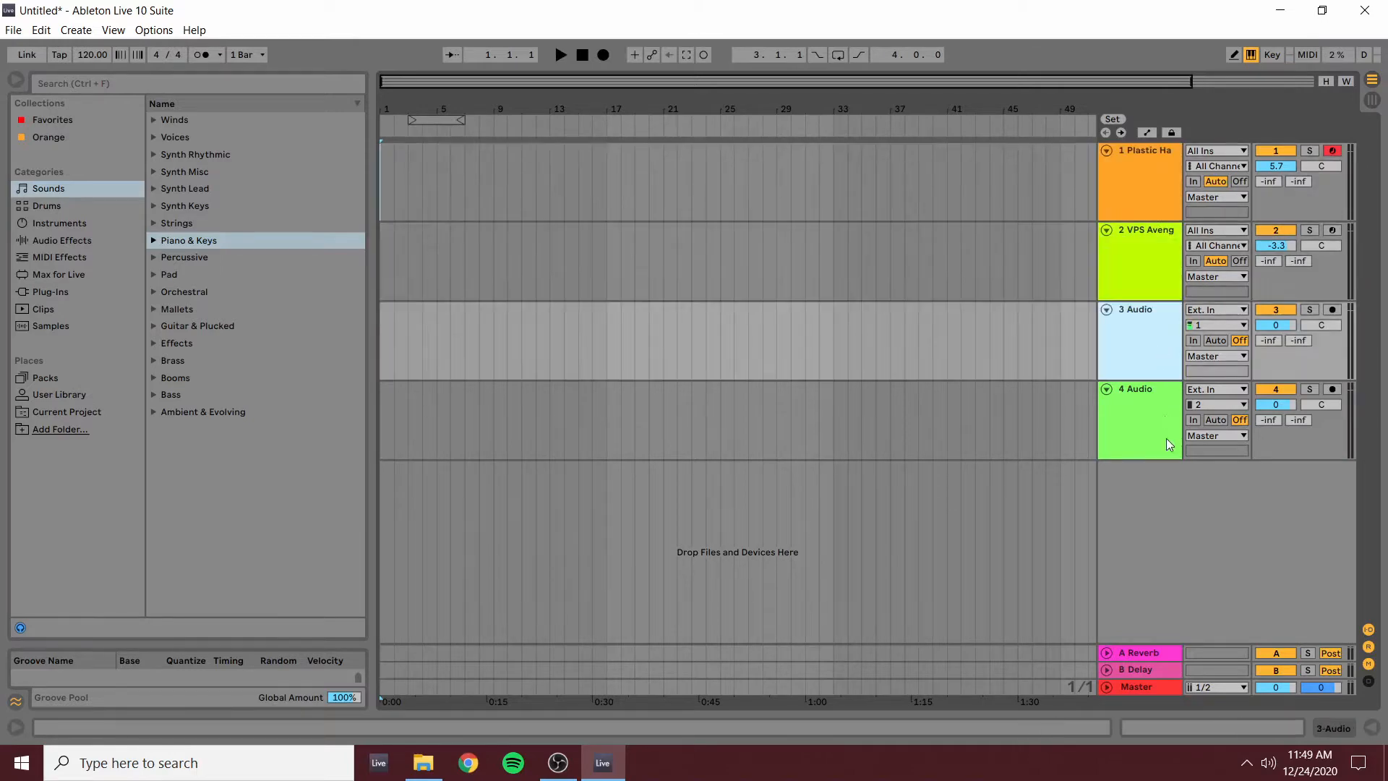
pyautogui.click(1165, 438)
pyautogui.click(1147, 369)
# - Insert a new MIDI track directly below the VPS Avenger track
pyautogui.click(1149, 249)
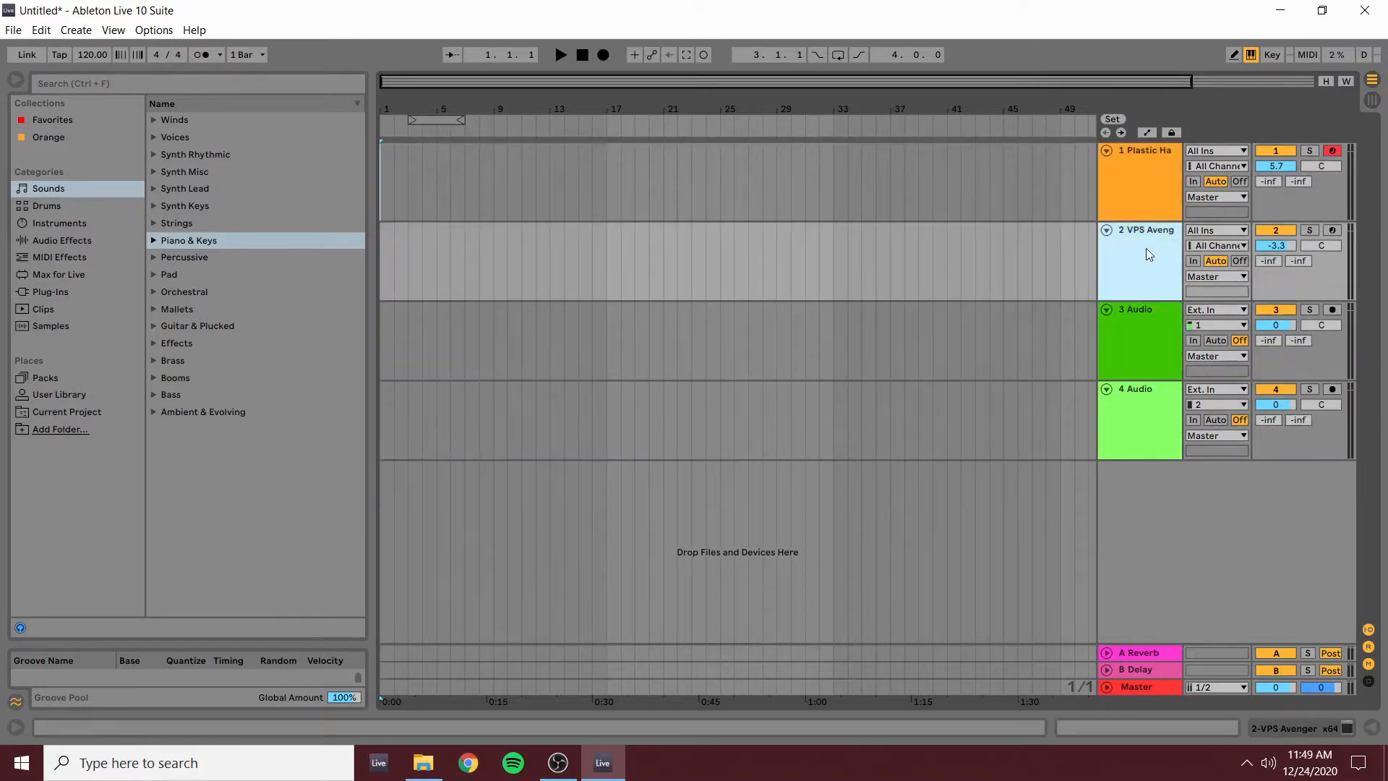
pyautogui.rightClick(1146, 249)
pyautogui.press('Escape')
pyautogui.hotkey('ctrl', 'shift', 't')
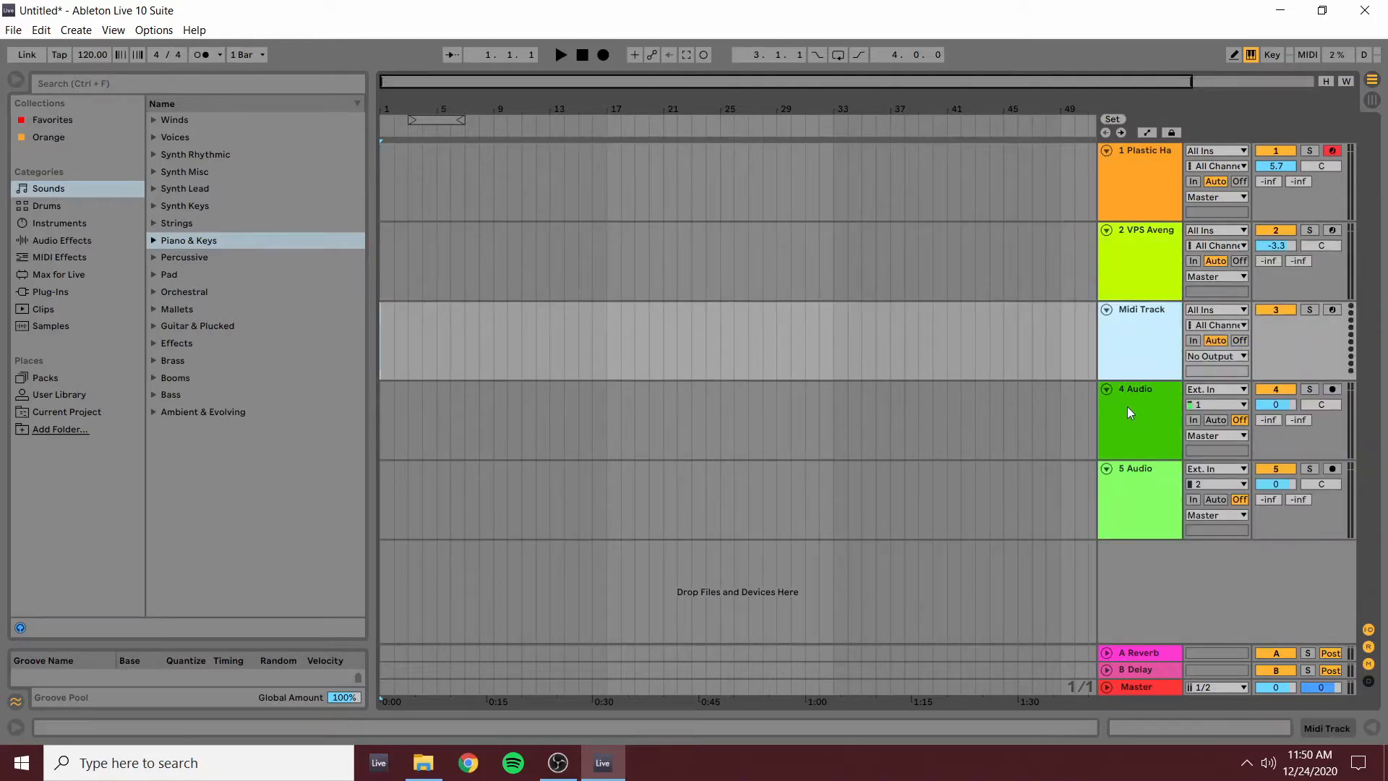
pyautogui.moveTo(1131, 392); pyautogui.dragTo(1151, 389)
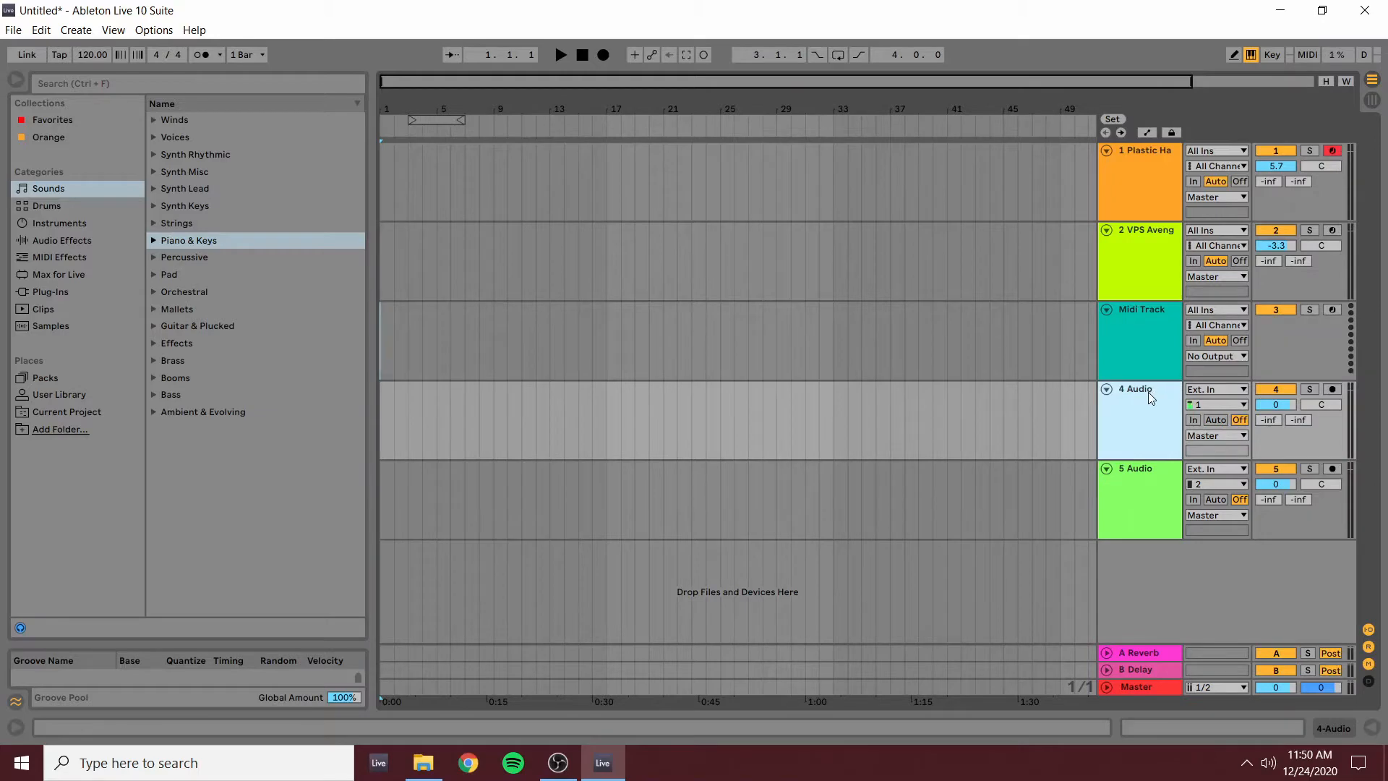
pyautogui.click(1119, 327)
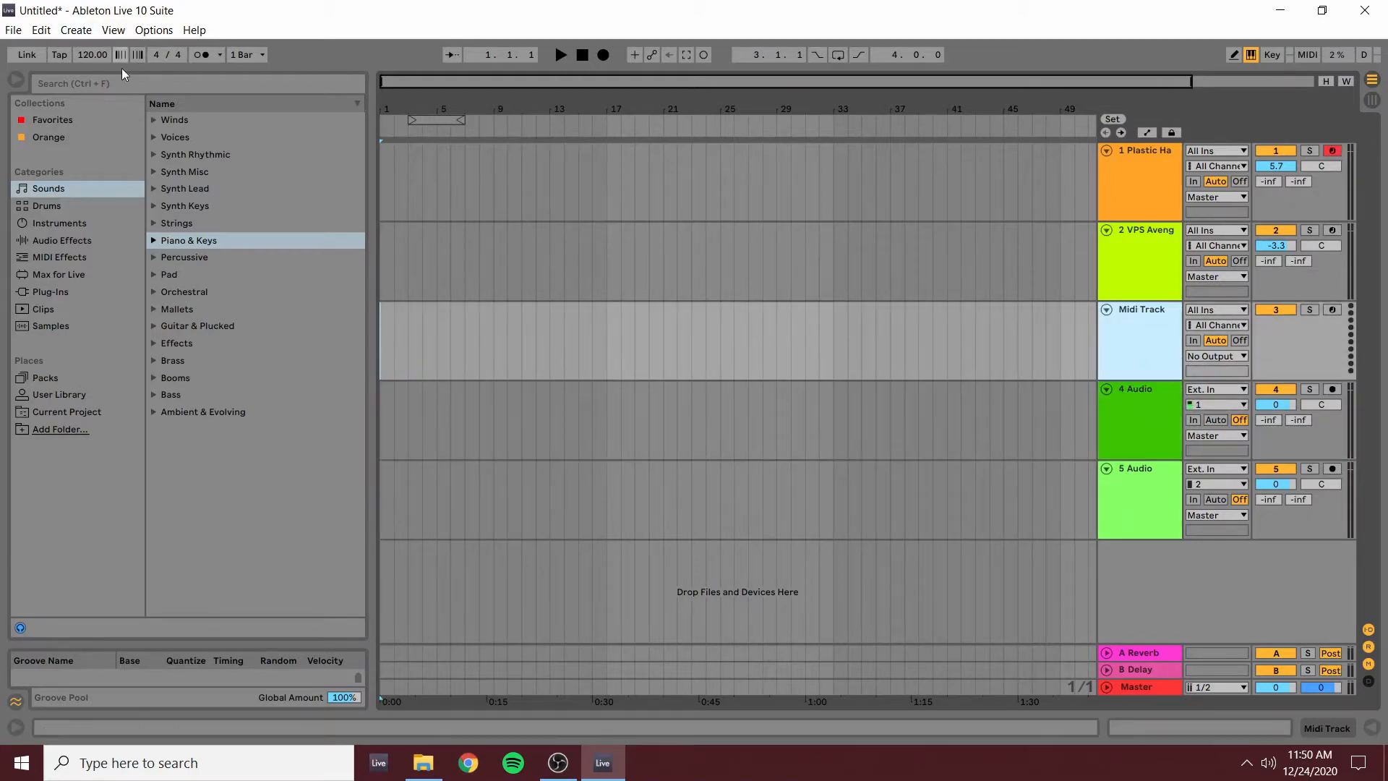
# - Examine the instrument presets offered in the Winds, Voices and Brass sound categories
pyautogui.click(72, 188)
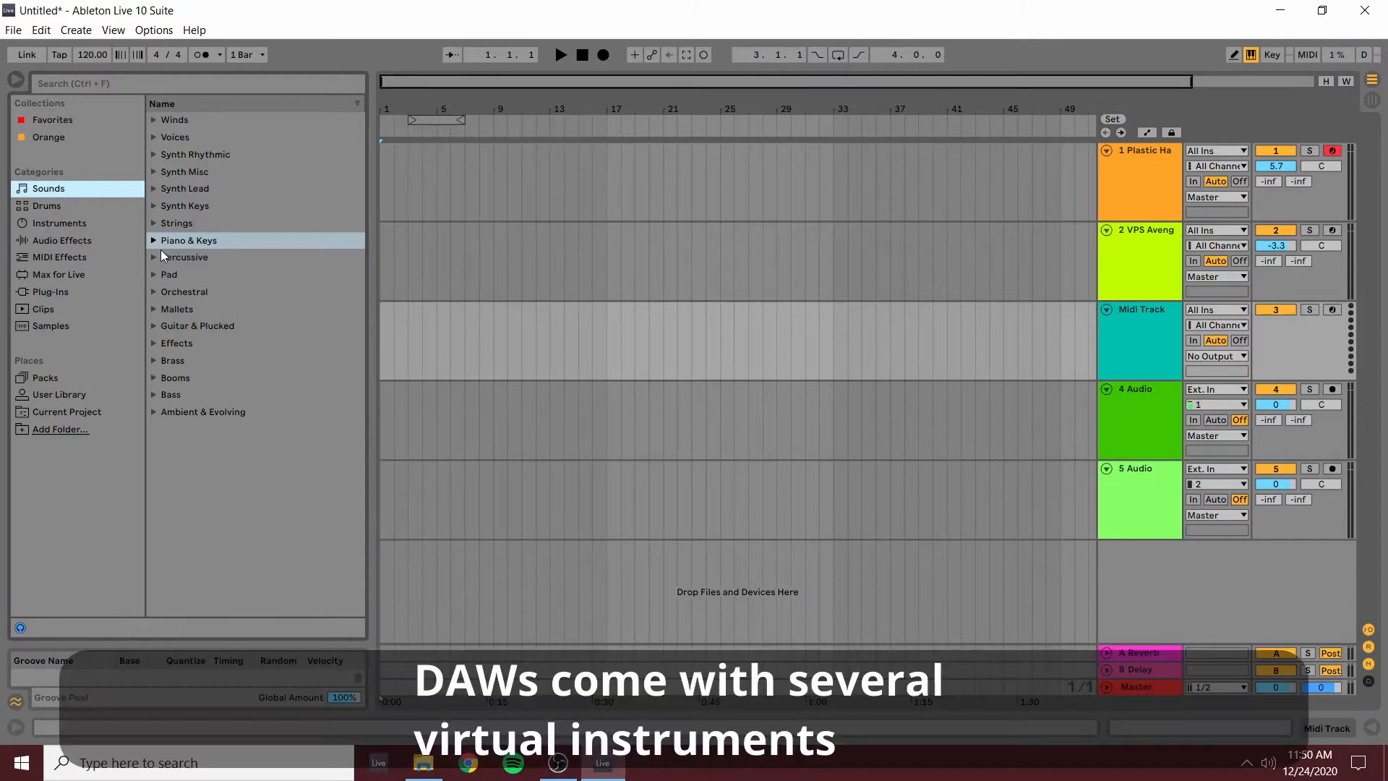
pyautogui.click(156, 120)
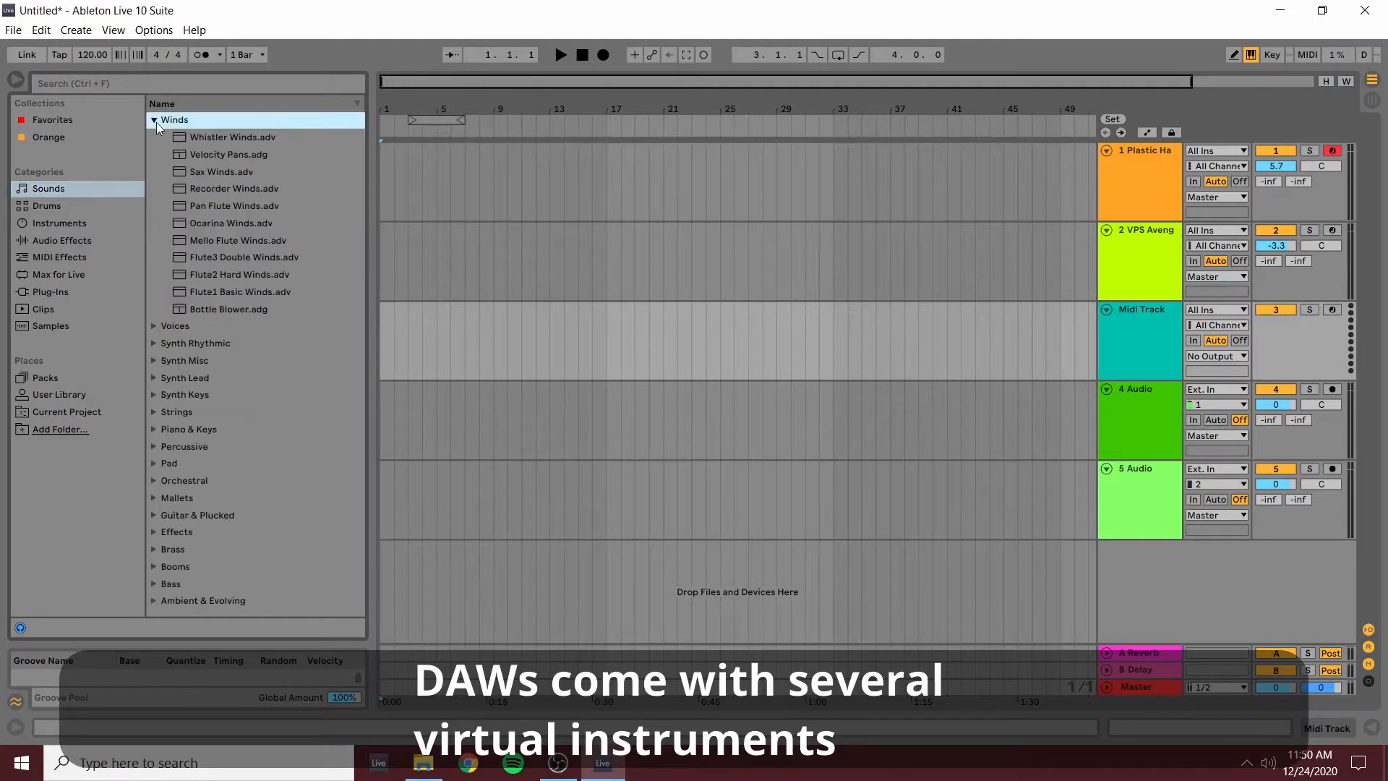
pyautogui.click(153, 122)
pyautogui.click(154, 136)
pyautogui.click(154, 137)
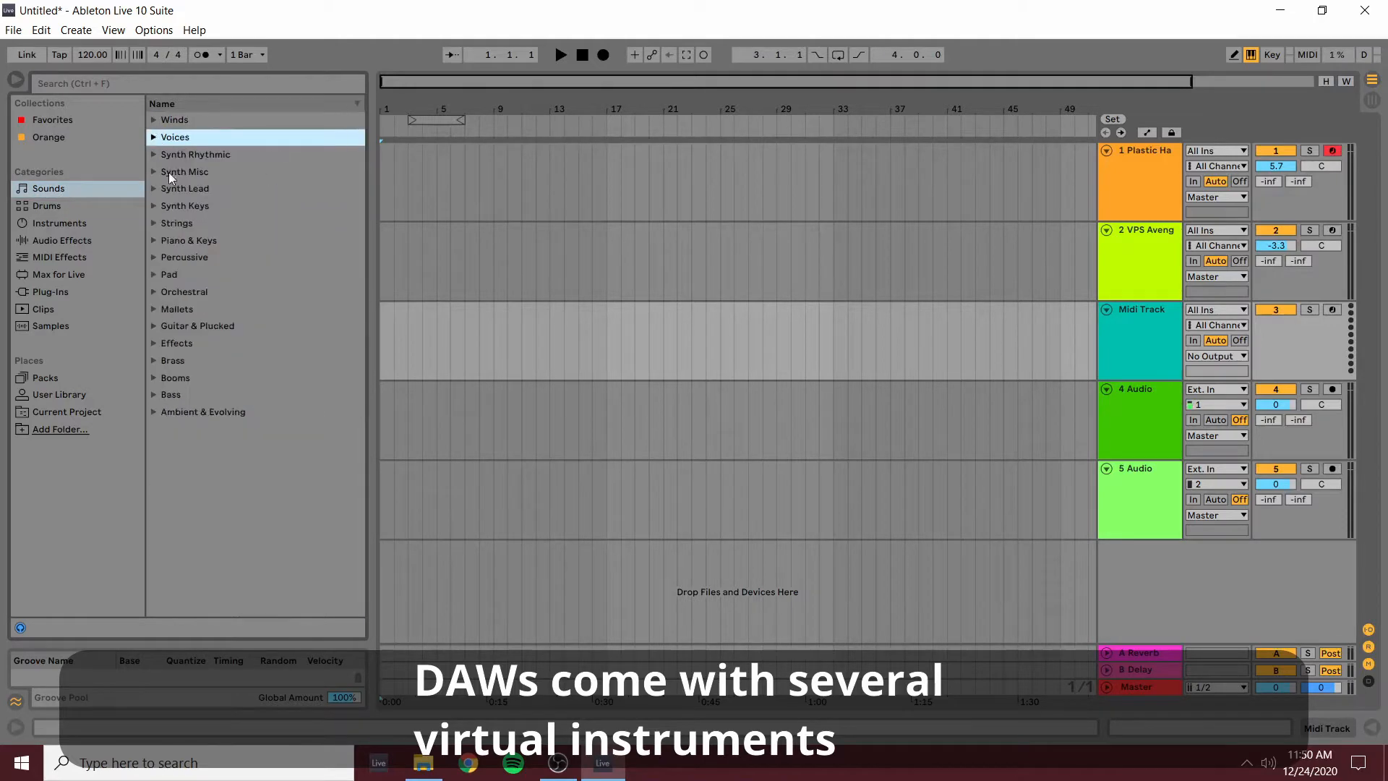
pyautogui.click(156, 360)
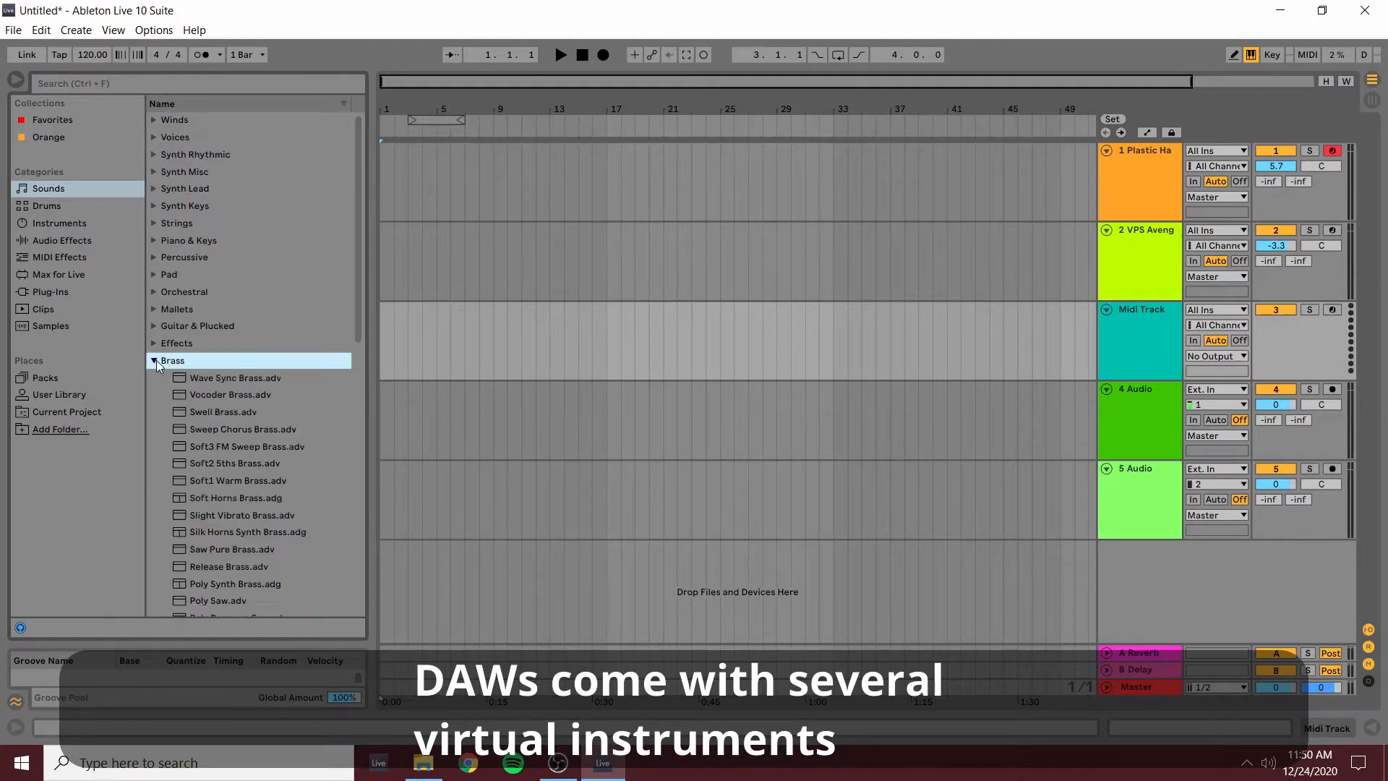
pyautogui.click(156, 359)
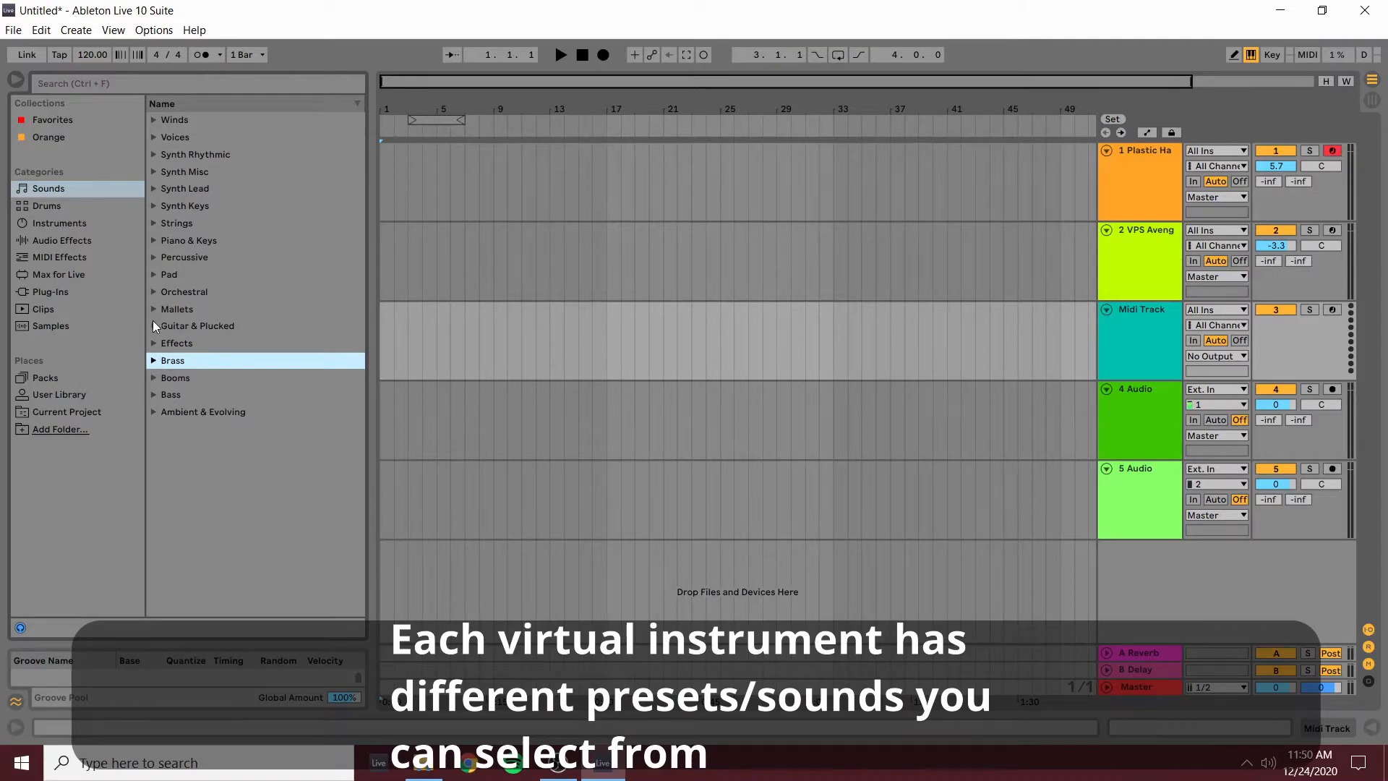
# - Load the FM Piano2 Decay preset from the Piano & Keys sounds onto track 1
pyautogui.click(153, 240)
pyautogui.scroll(-10, 197, 297)
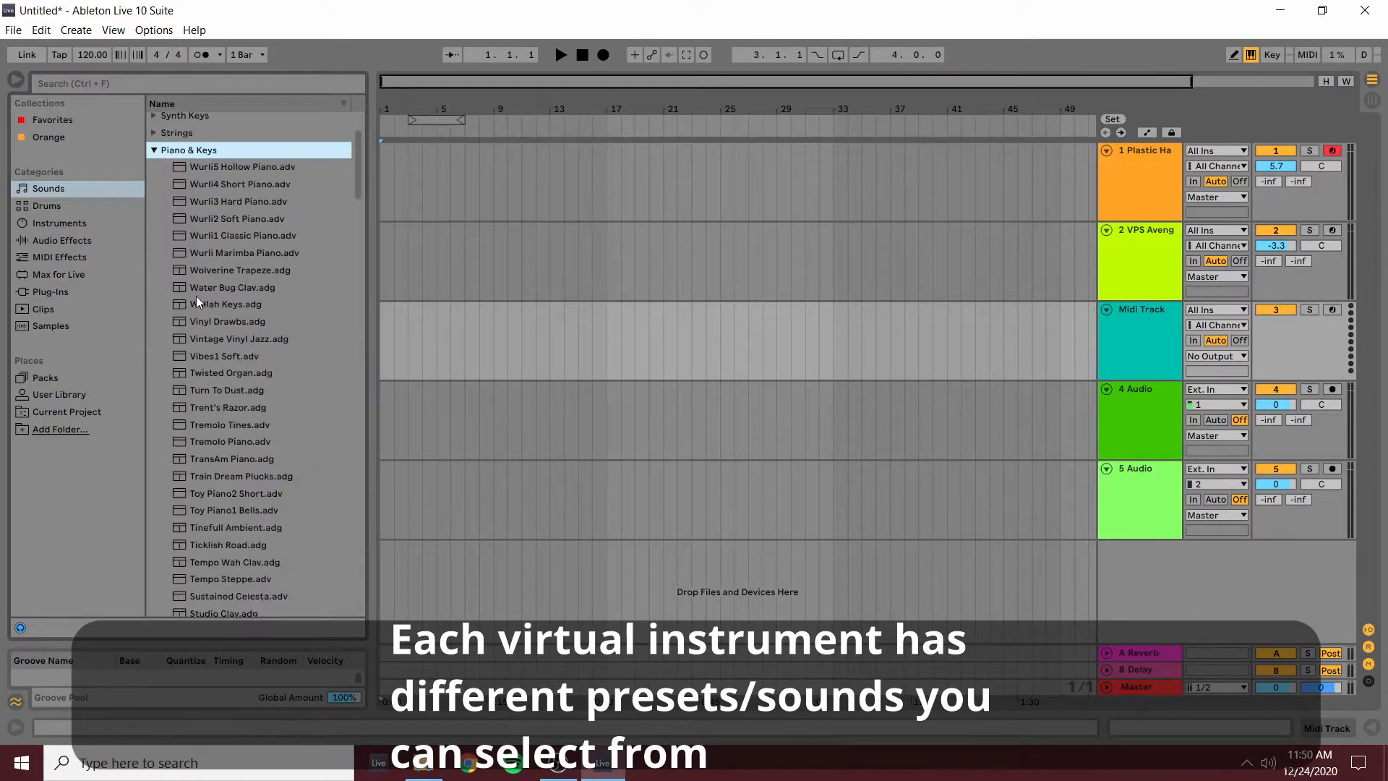
pyautogui.scroll(-12, 240, 279)
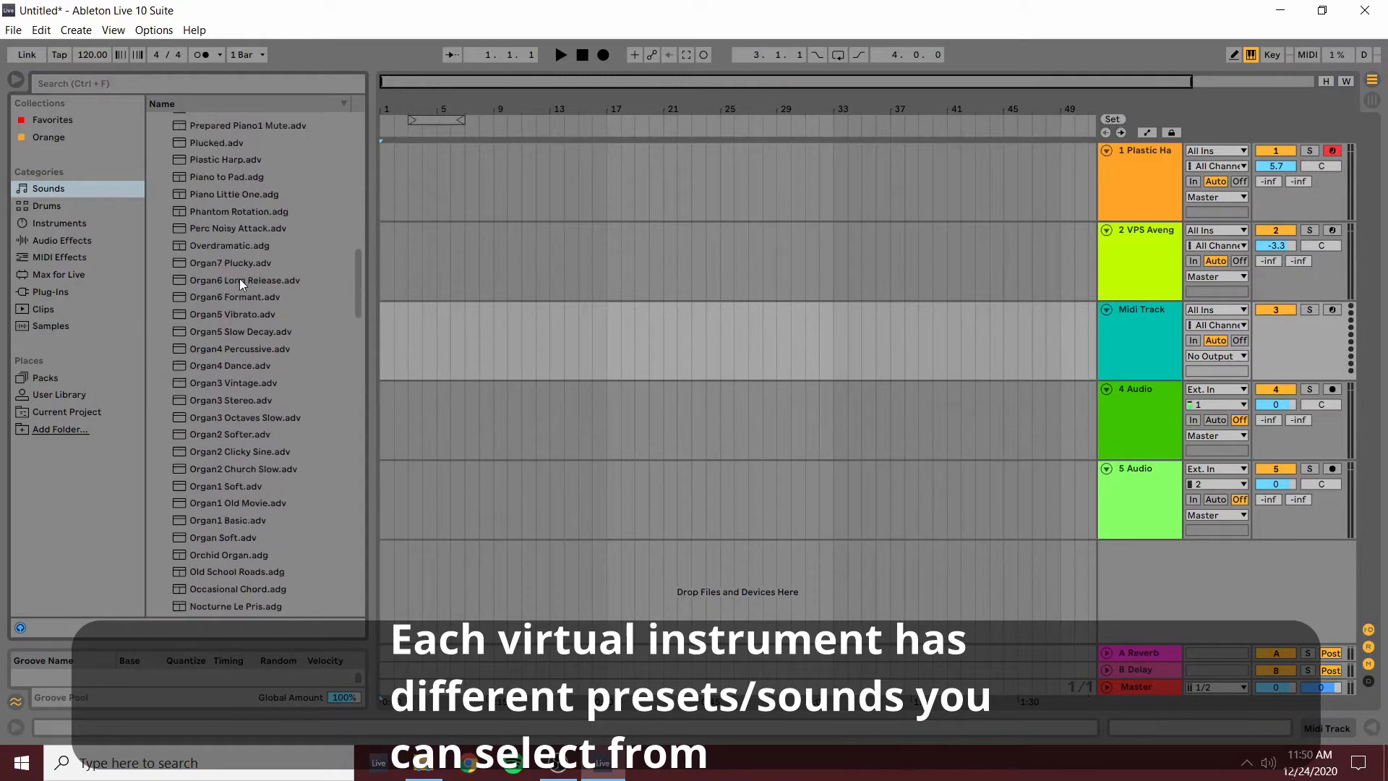
pyautogui.scroll(-5, 240, 279)
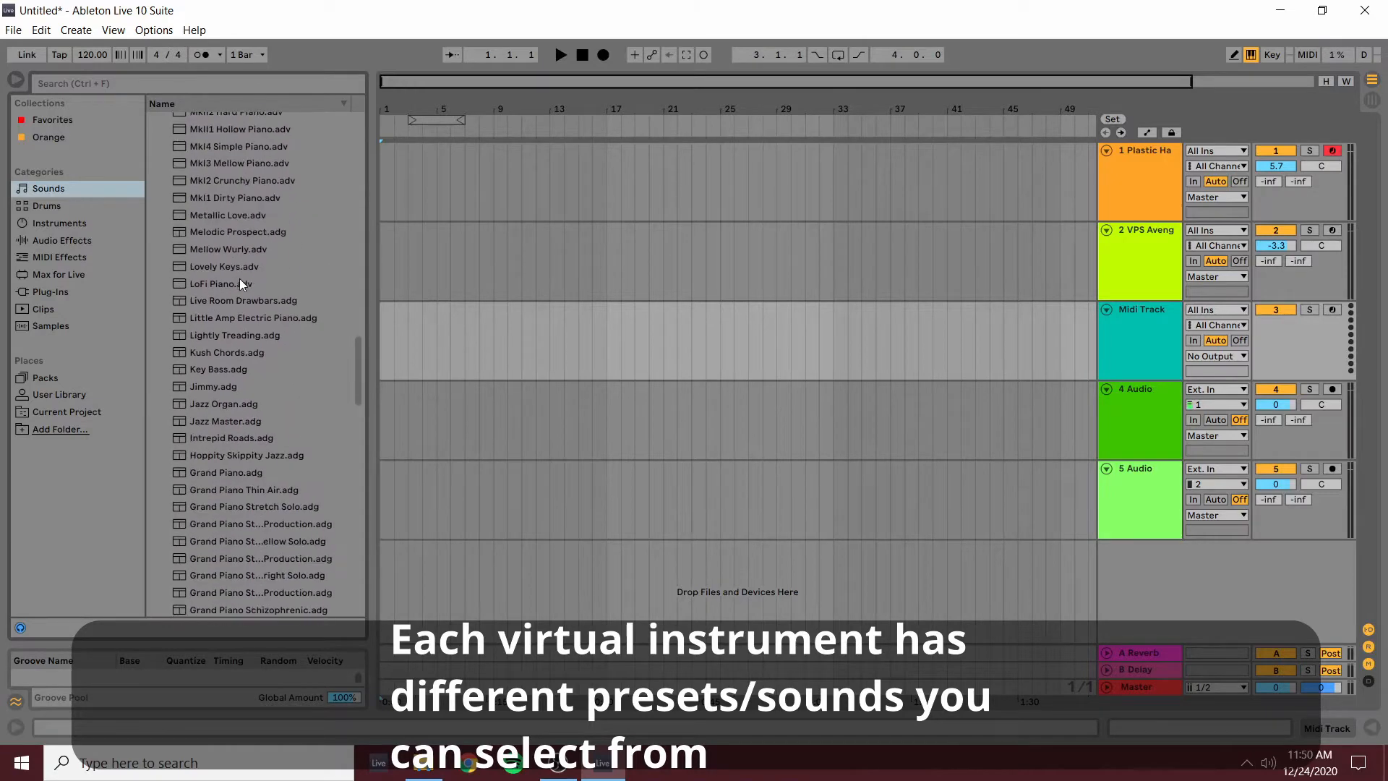
pyautogui.scroll(-5, 240, 279)
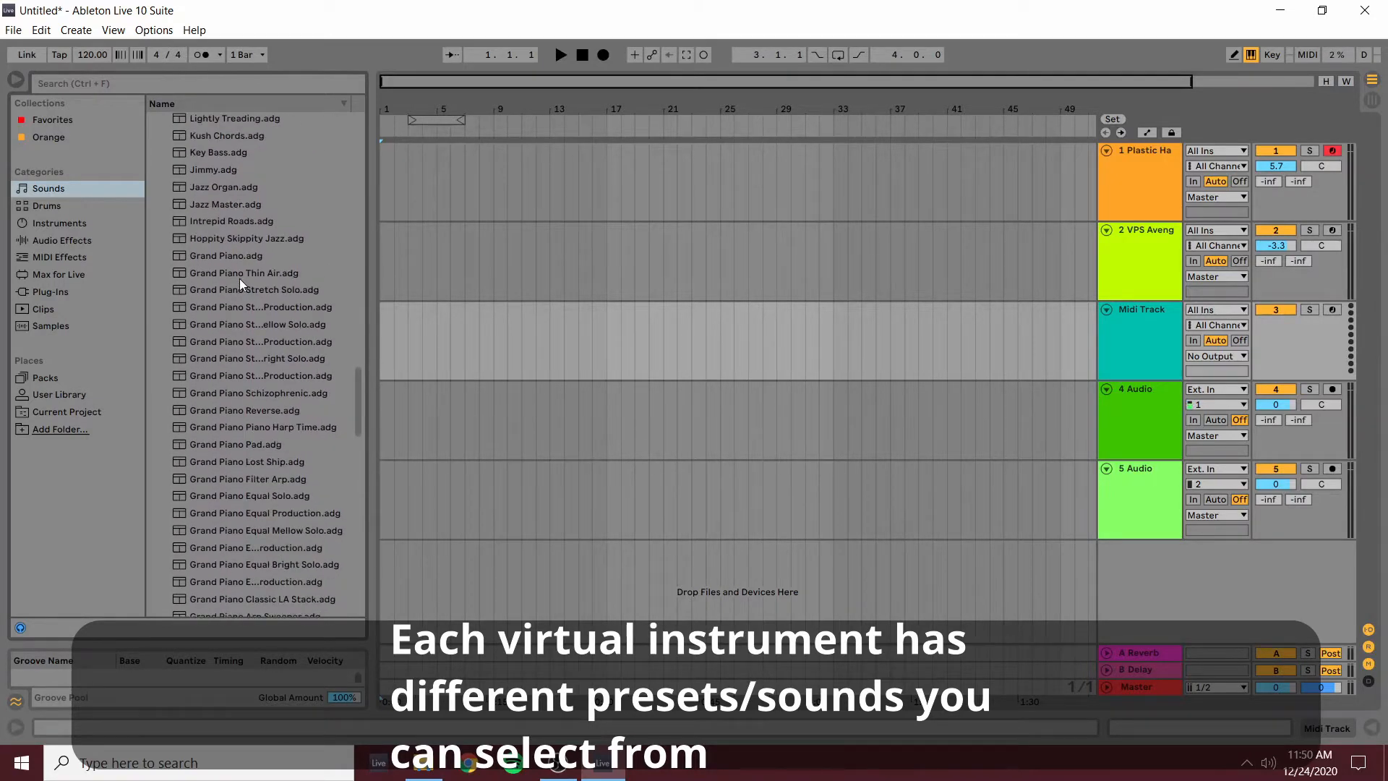
pyautogui.scroll(-6, 302, 397)
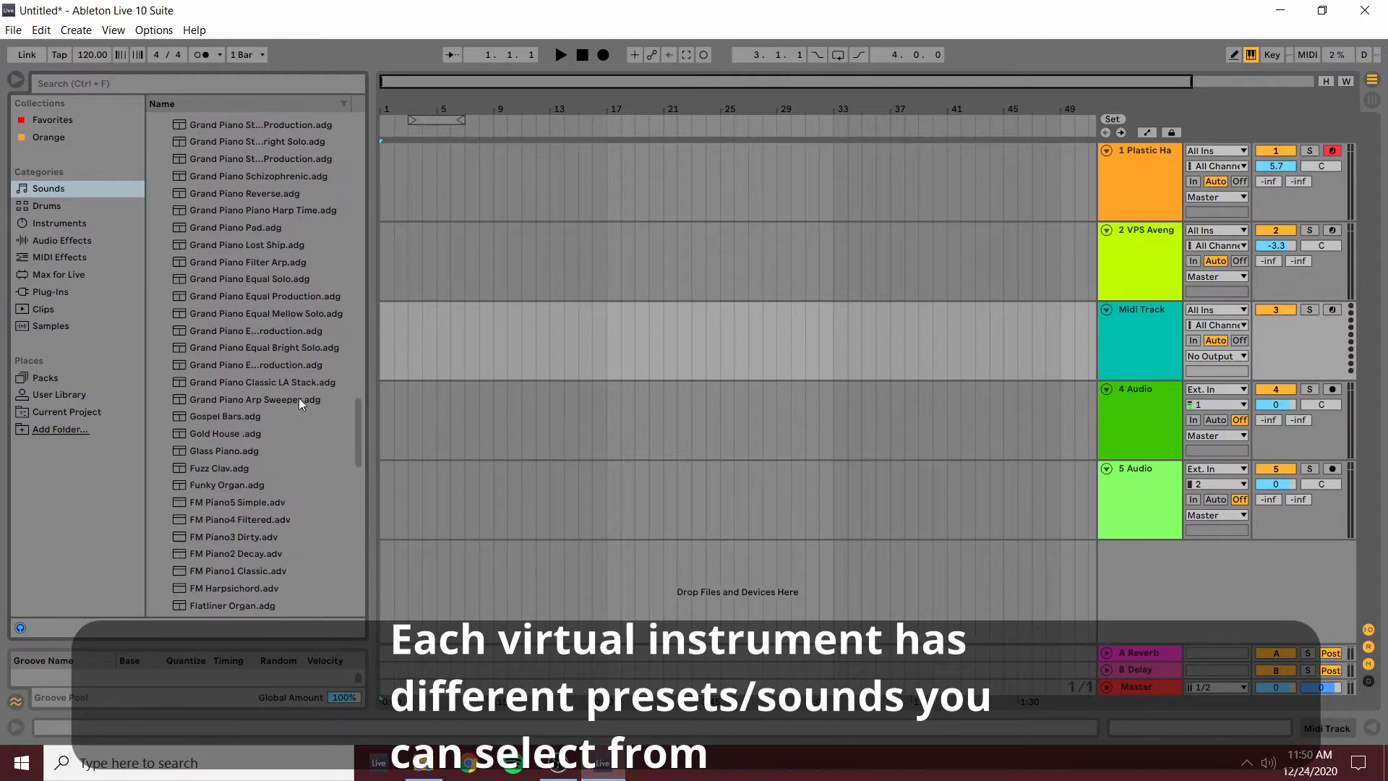
pyautogui.click(224, 554)
pyautogui.moveTo(450, 187); pyautogui.dragTo(463, 192)
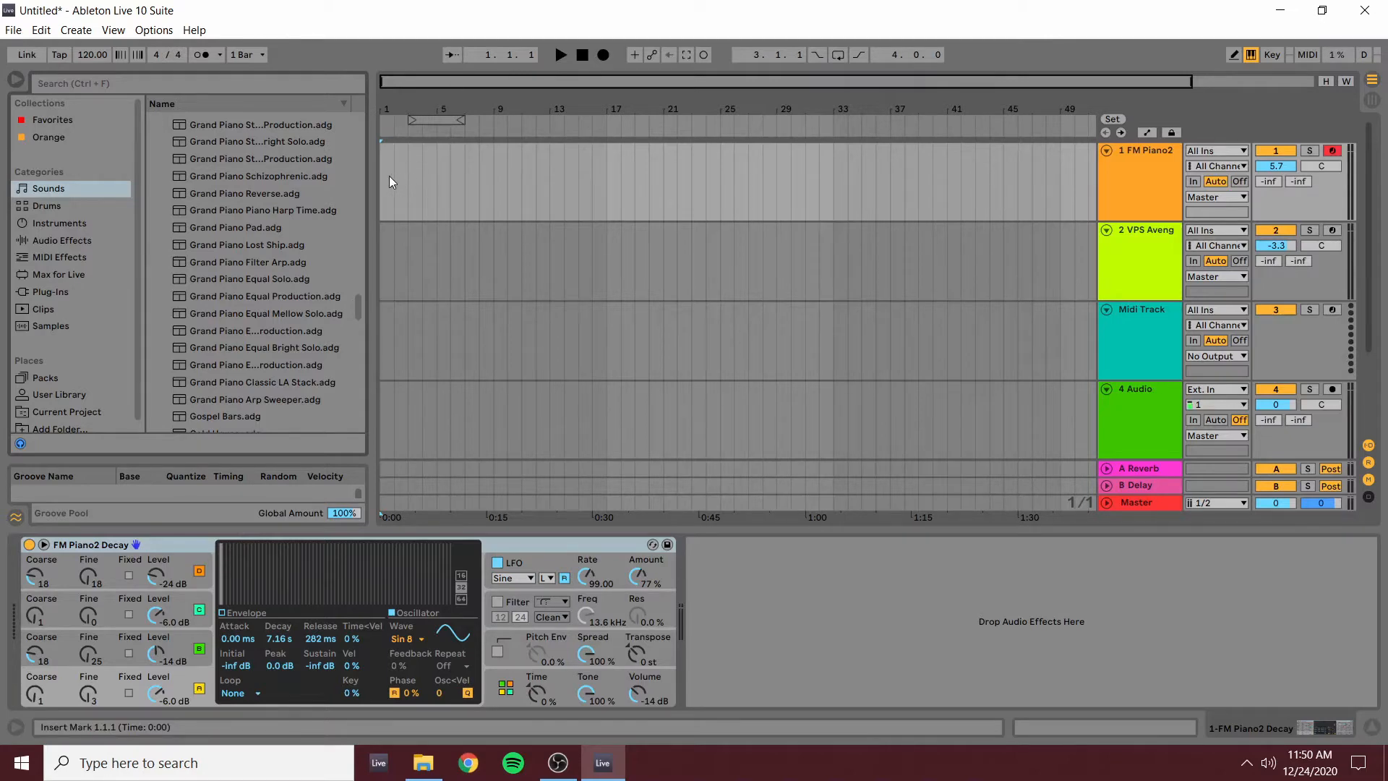
# - Insert an empty four-bar MIDI clip at the start of track 1 and enlarge its note editor, with arrangement looping off
pyautogui.moveTo(383, 175); pyautogui.dragTo(436, 175)
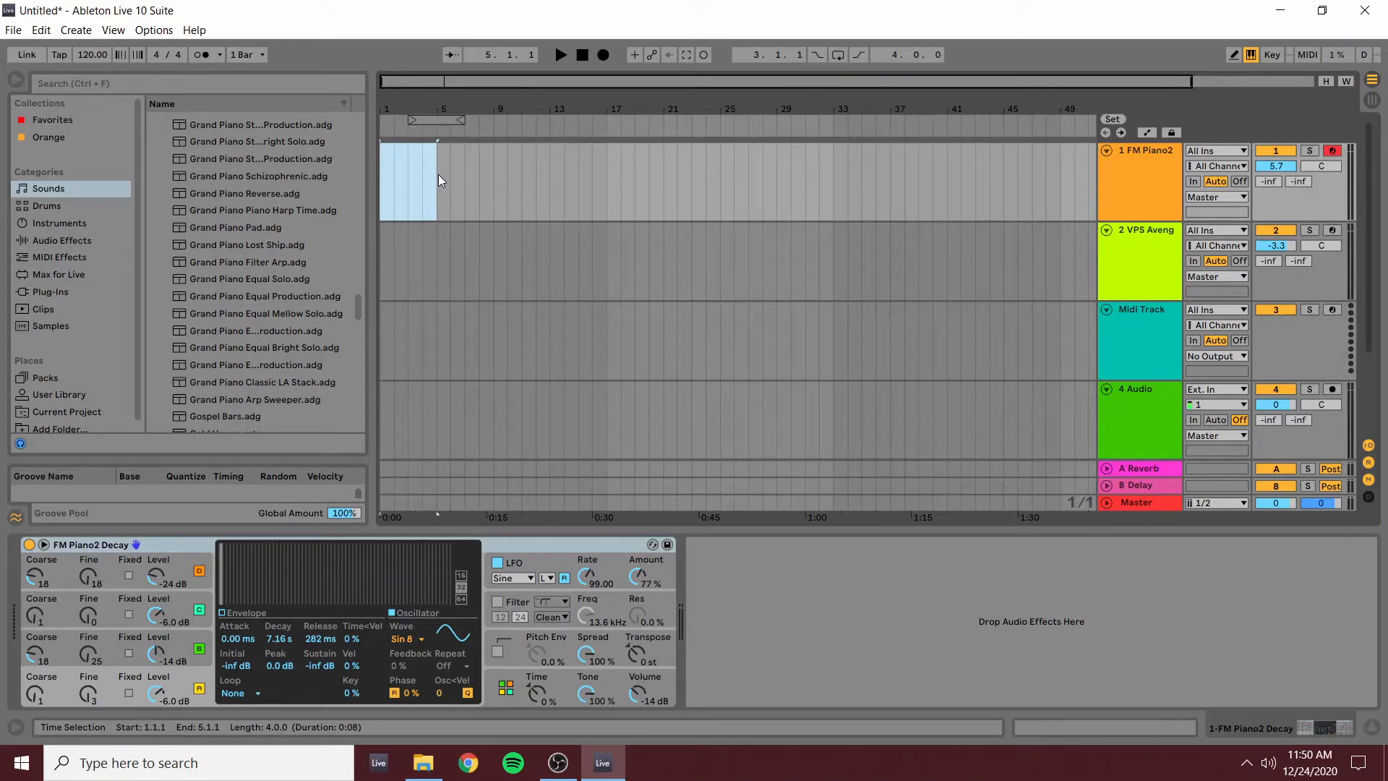
pyautogui.rightClick(398, 185)
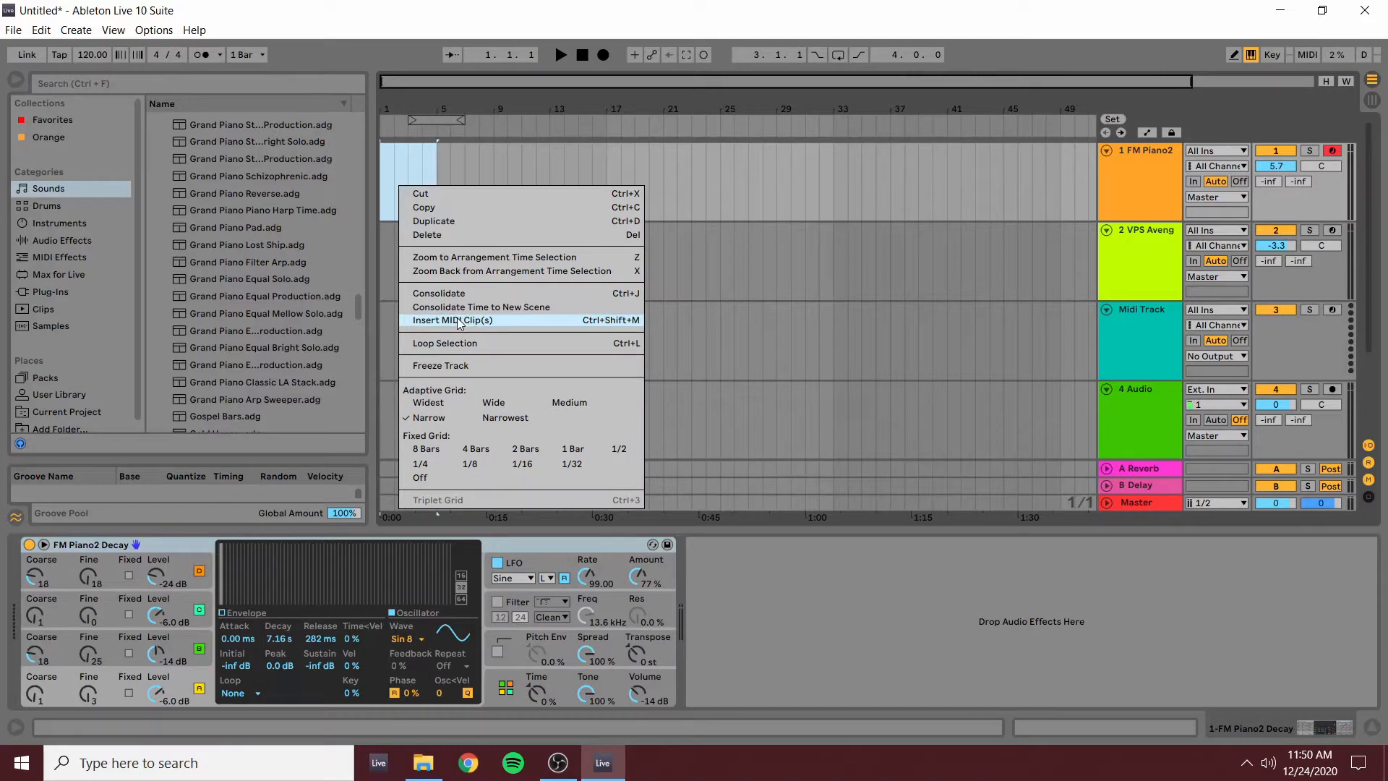
pyautogui.click(466, 342)
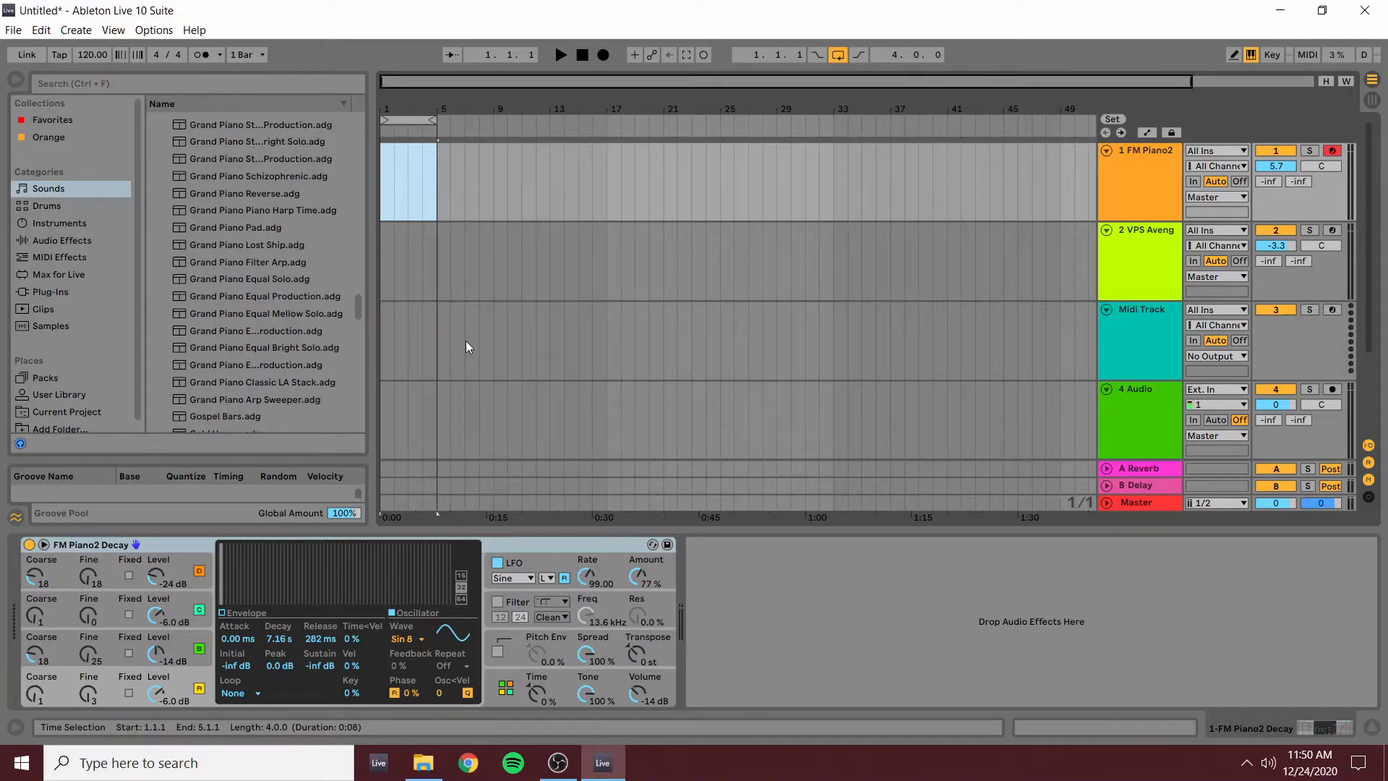
pyautogui.rightClick(412, 179)
pyautogui.click(500, 315)
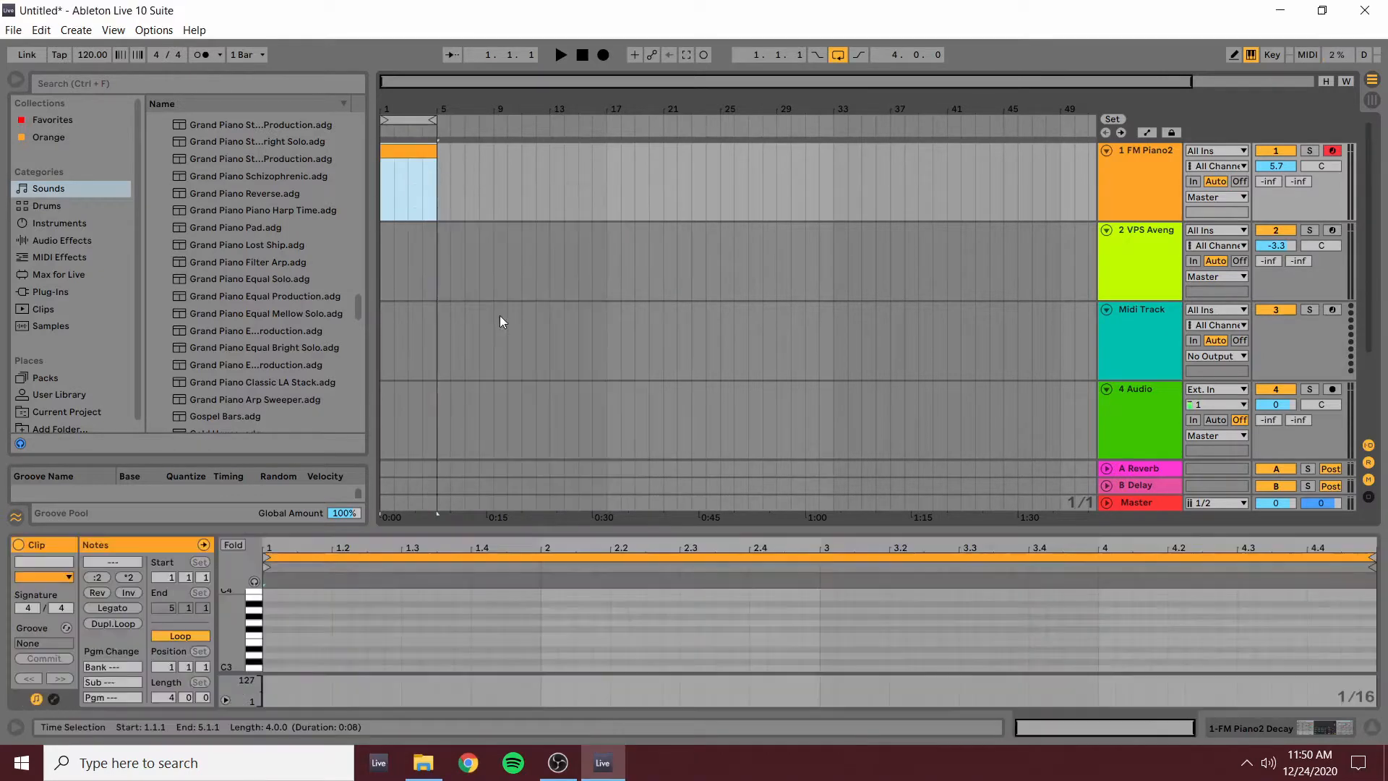
pyautogui.click(841, 55)
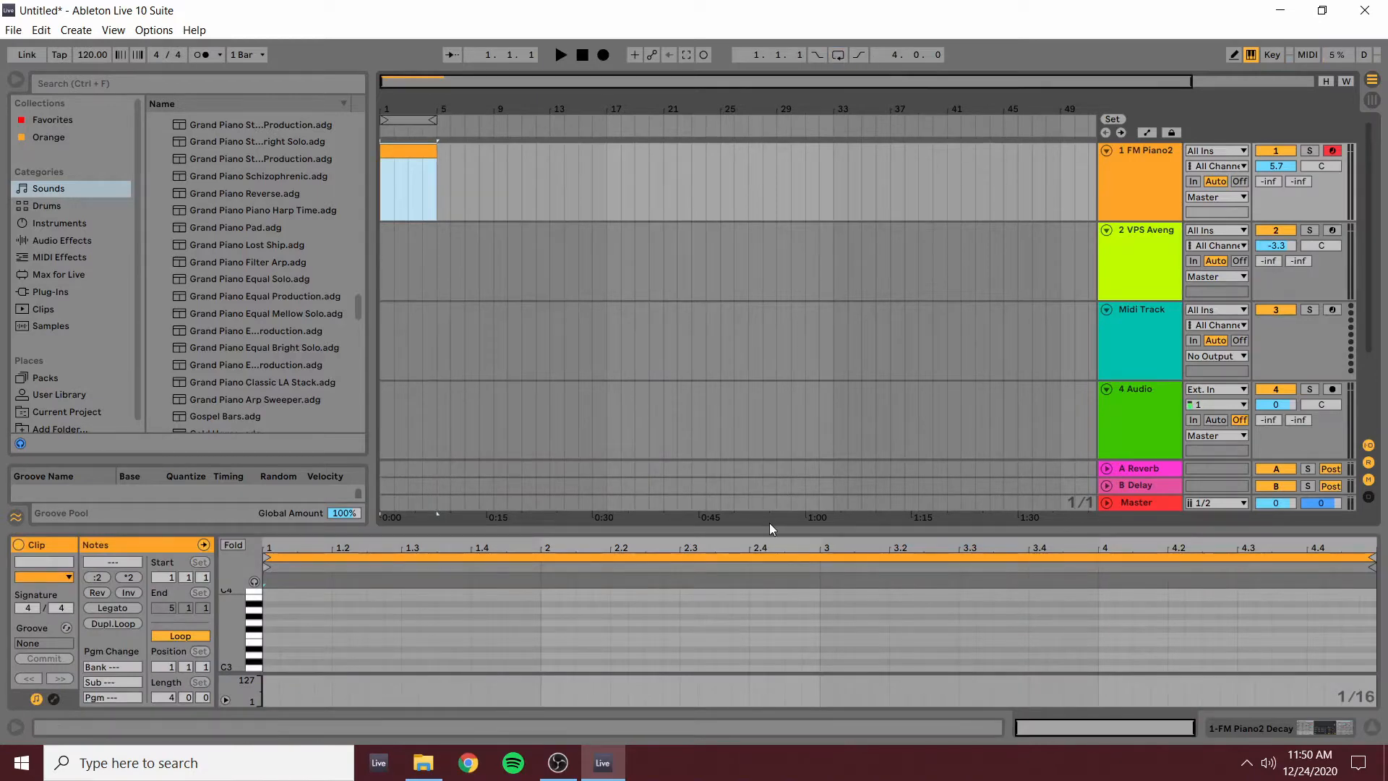
pyautogui.moveTo(756, 527); pyautogui.dragTo(770, 4)
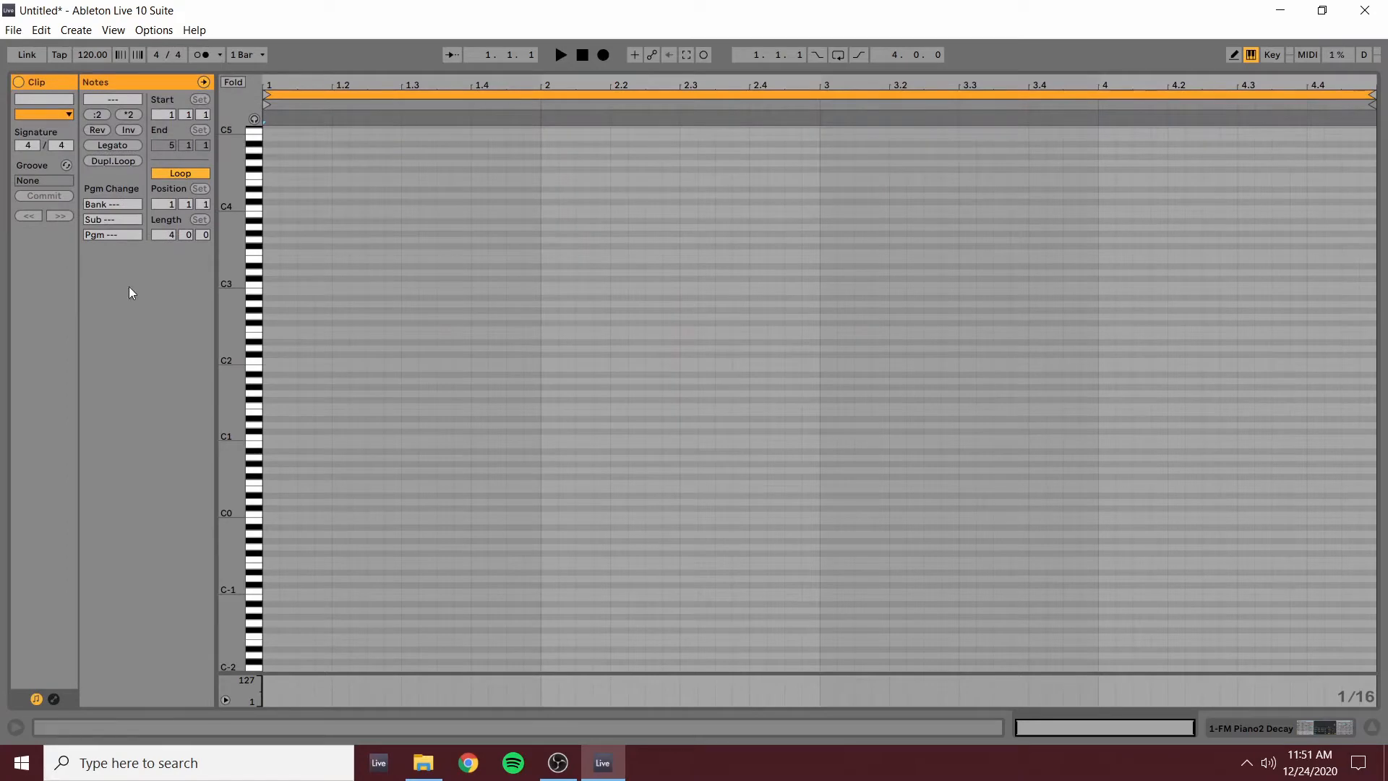
# - Draw an E1 note at the start of the clip and extend it to one full bar
pyautogui.click(278, 366)
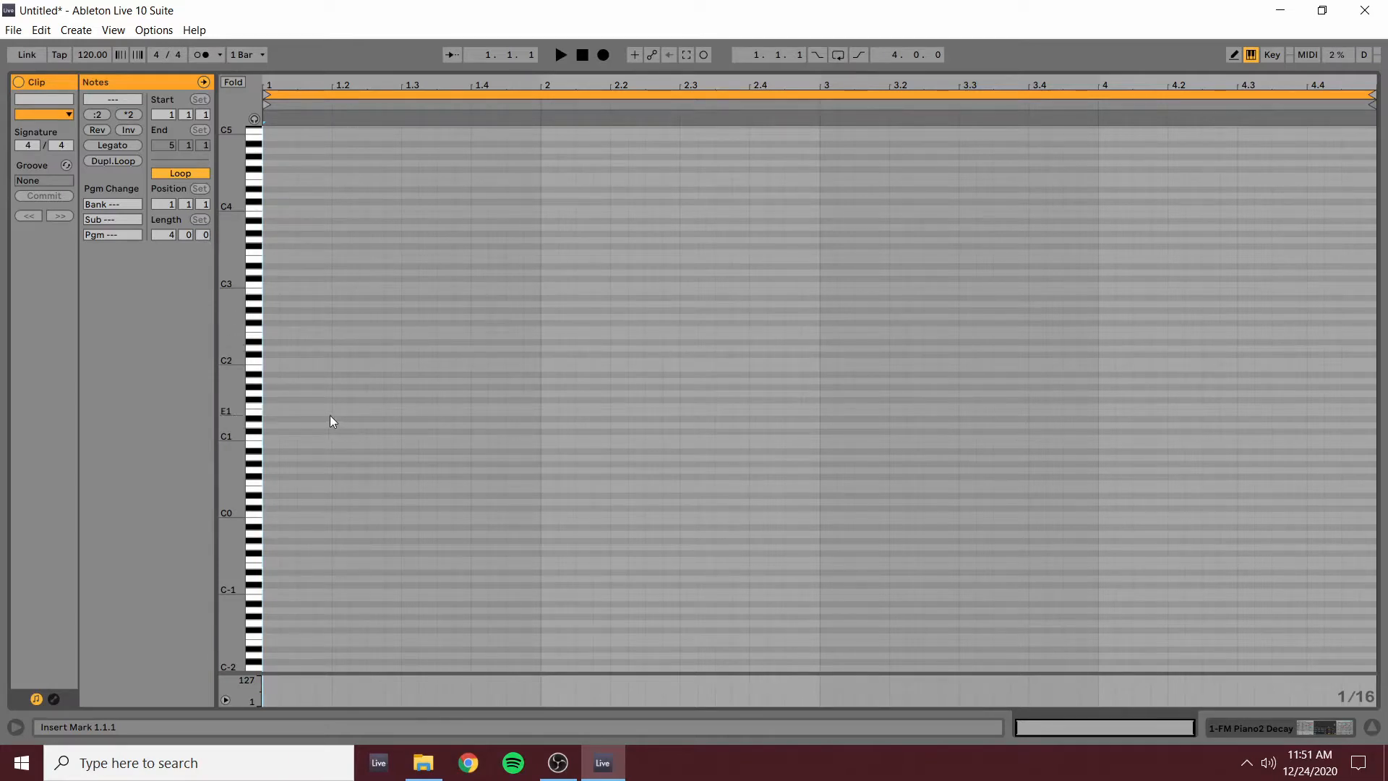
pyautogui.doubleClick(276, 411)
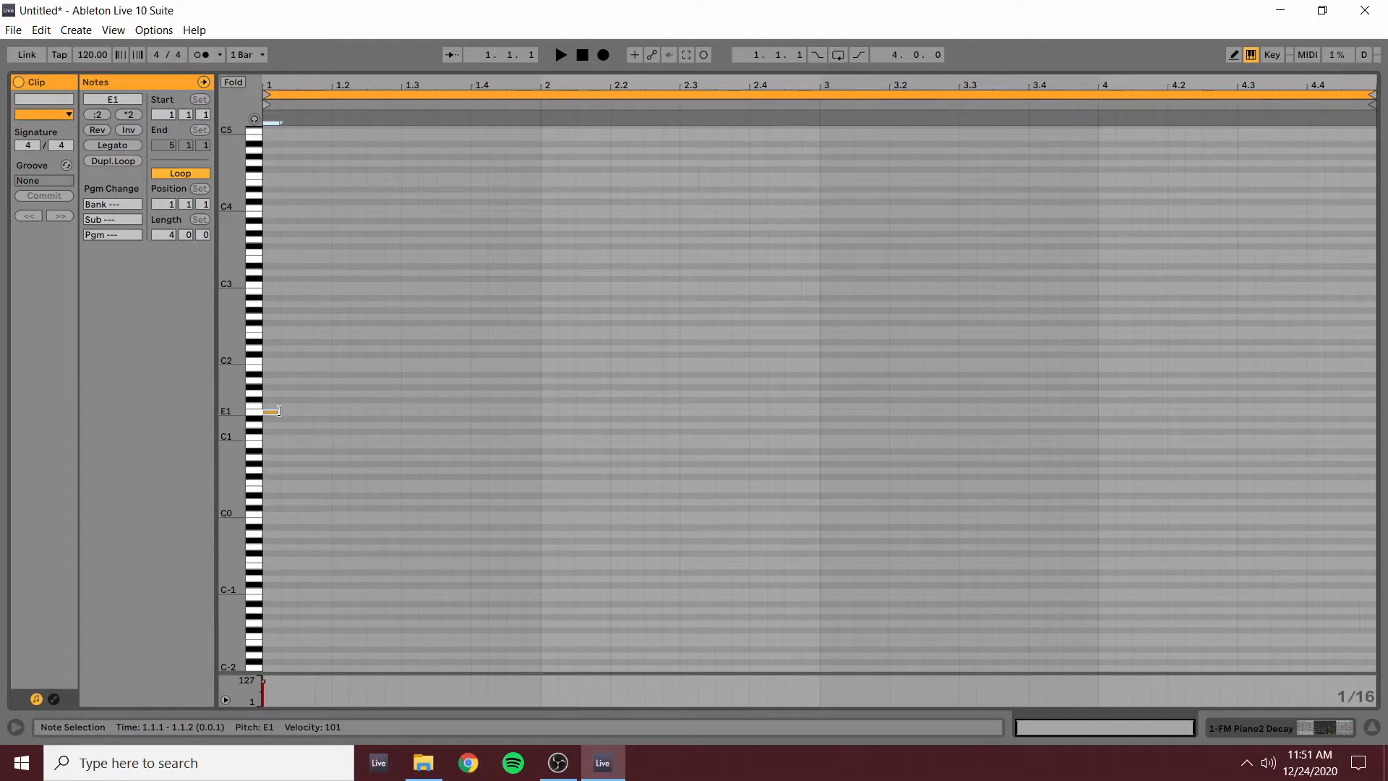
pyautogui.moveTo(277, 411); pyautogui.dragTo(542, 291)
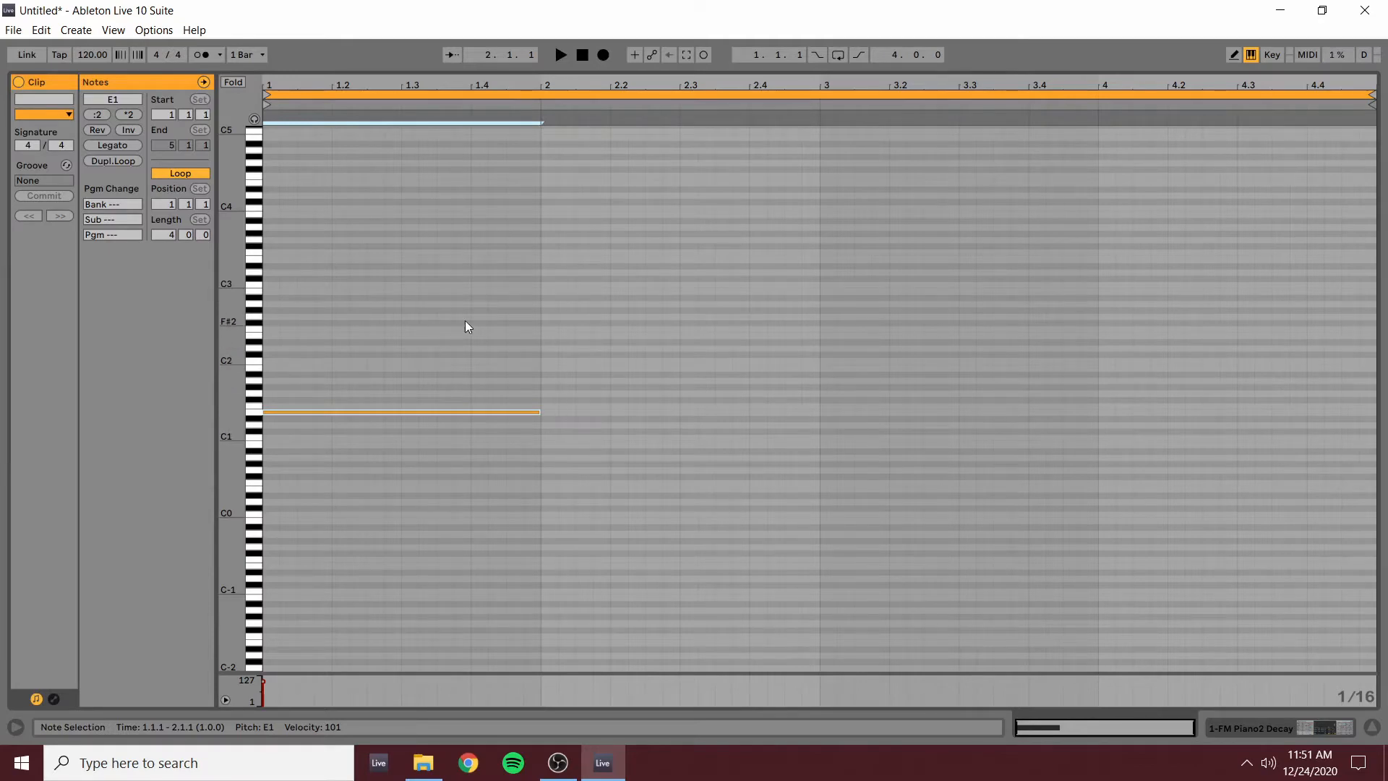
# - Start playback and add a short C2 note just before bar 2 and a short A1 note near the end of bar 2
pyautogui.press('space')
pyautogui.click(542, 370)
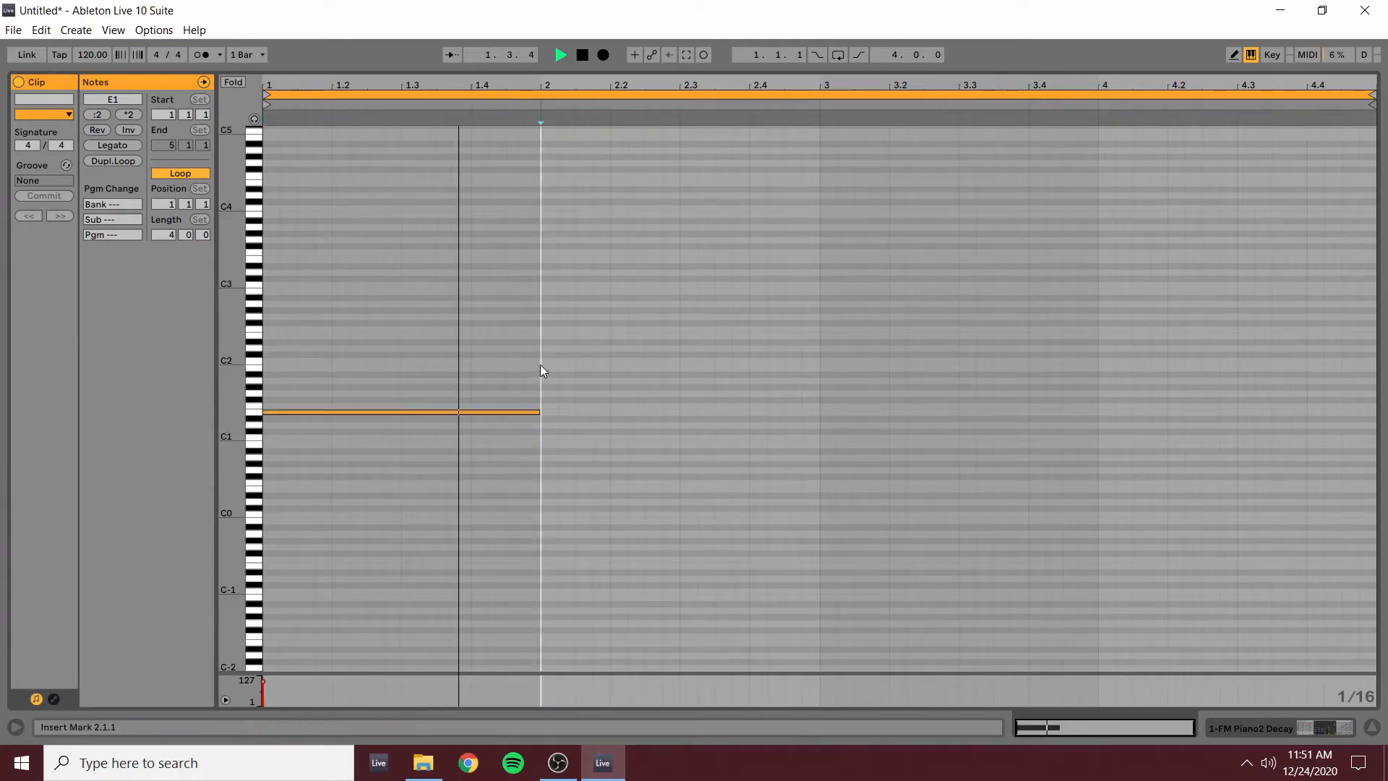
pyautogui.doubleClick(540, 365)
pyautogui.click(801, 379)
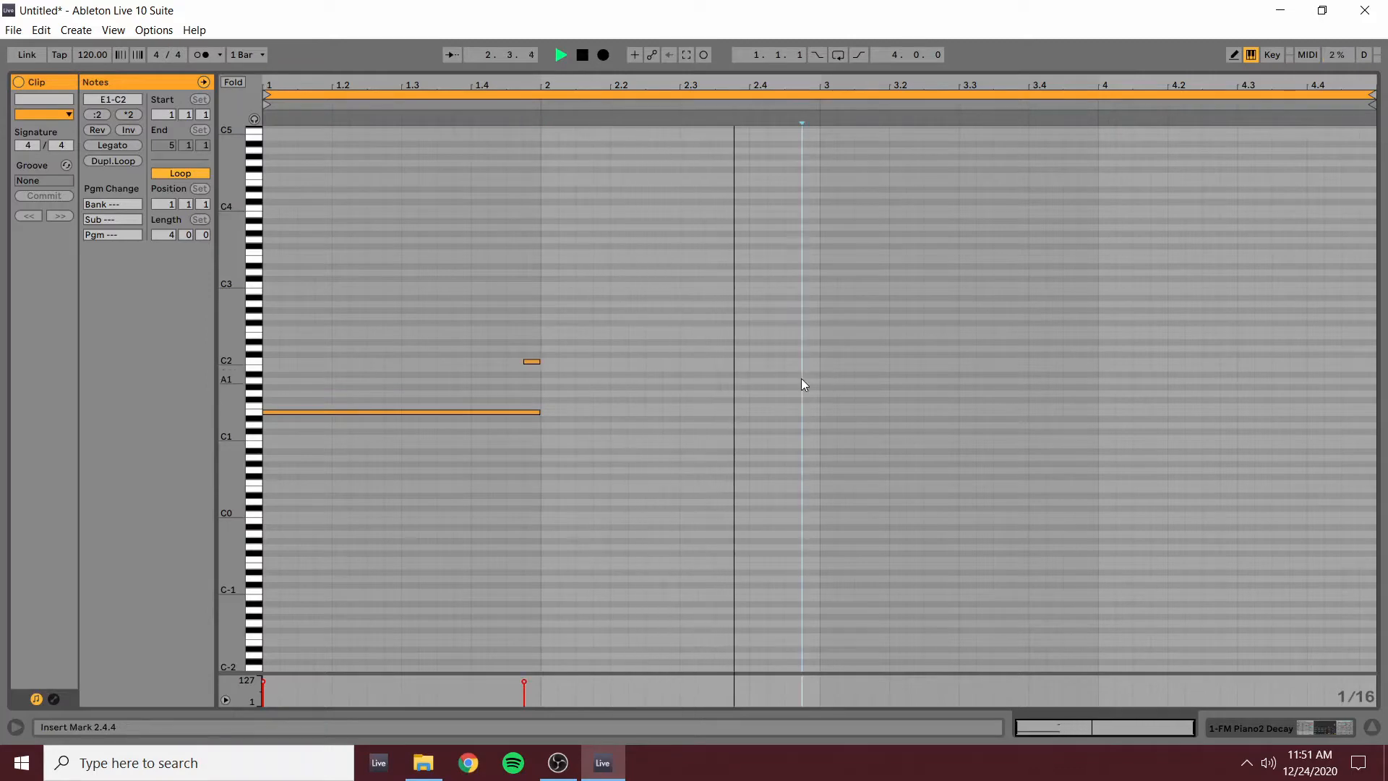
pyautogui.doubleClick(800, 378)
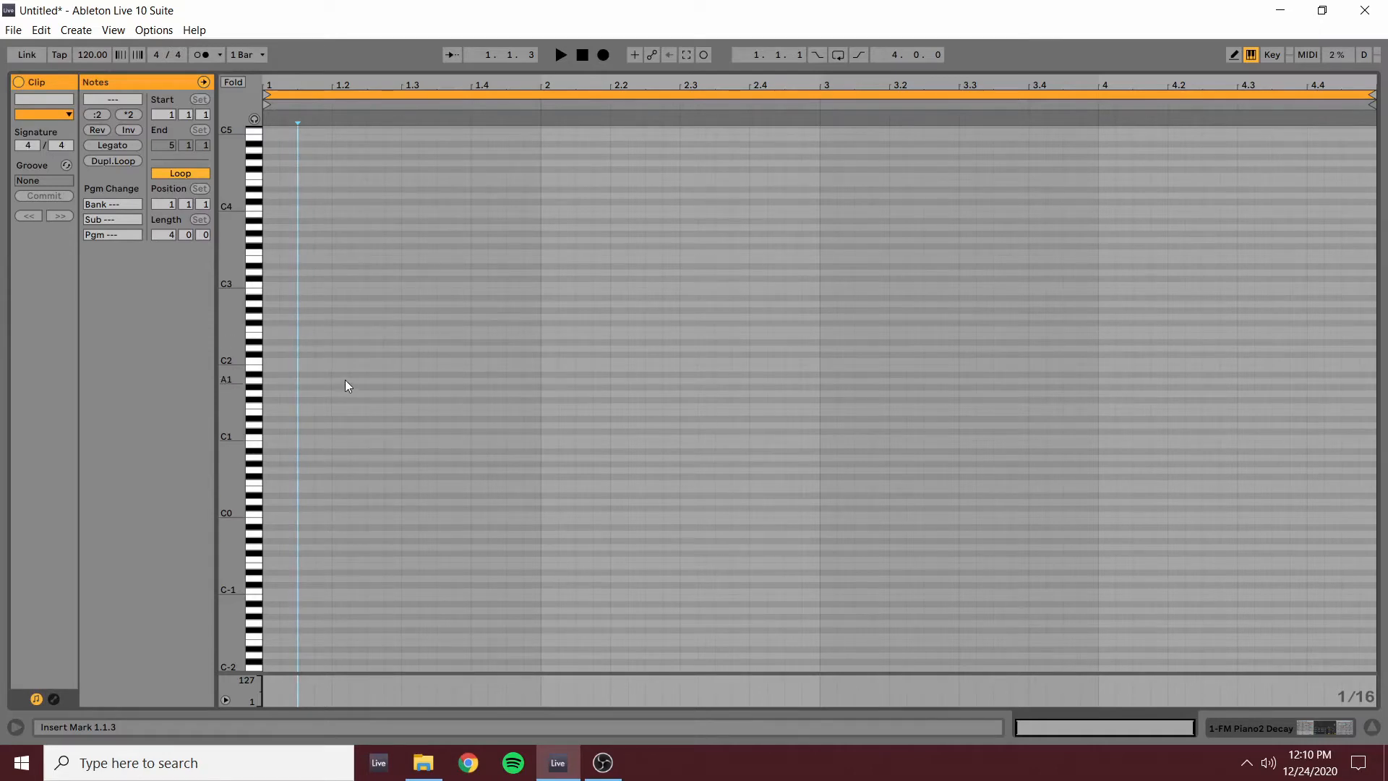
# - Draw consecutive one-beat notes C2, E2 and G2 on beats 1, 2 and 3 of bar 1
pyautogui.doubleClick(269, 362)
pyautogui.moveTo(275, 362); pyautogui.dragTo(468, 310)
pyautogui.doubleClick(343, 335)
pyautogui.doubleClick(414, 316)
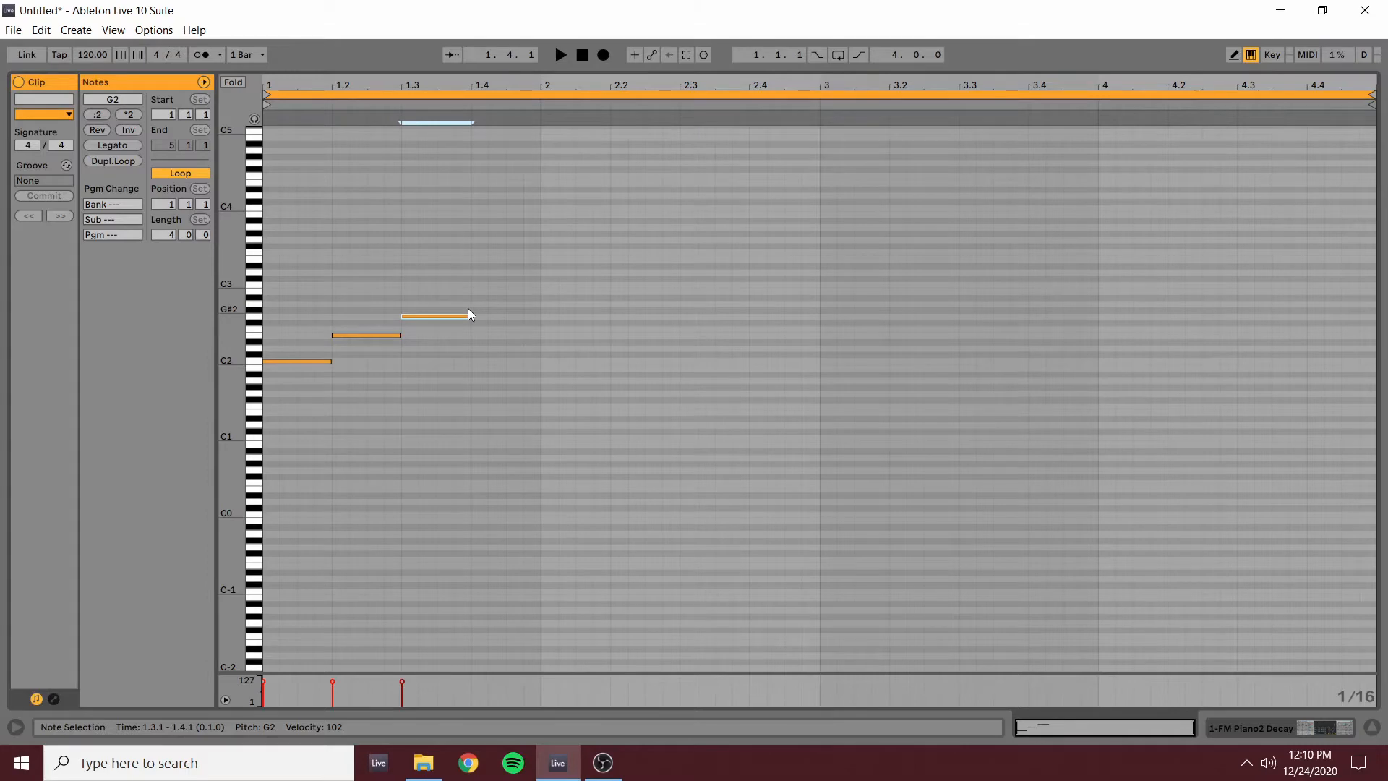
# - Move the E2 and G2 notes two sixteenths later and lengthen the C2 note to reach the E2 start at 1.2.3
pyautogui.moveTo(292, 226); pyautogui.dragTo(520, 596)
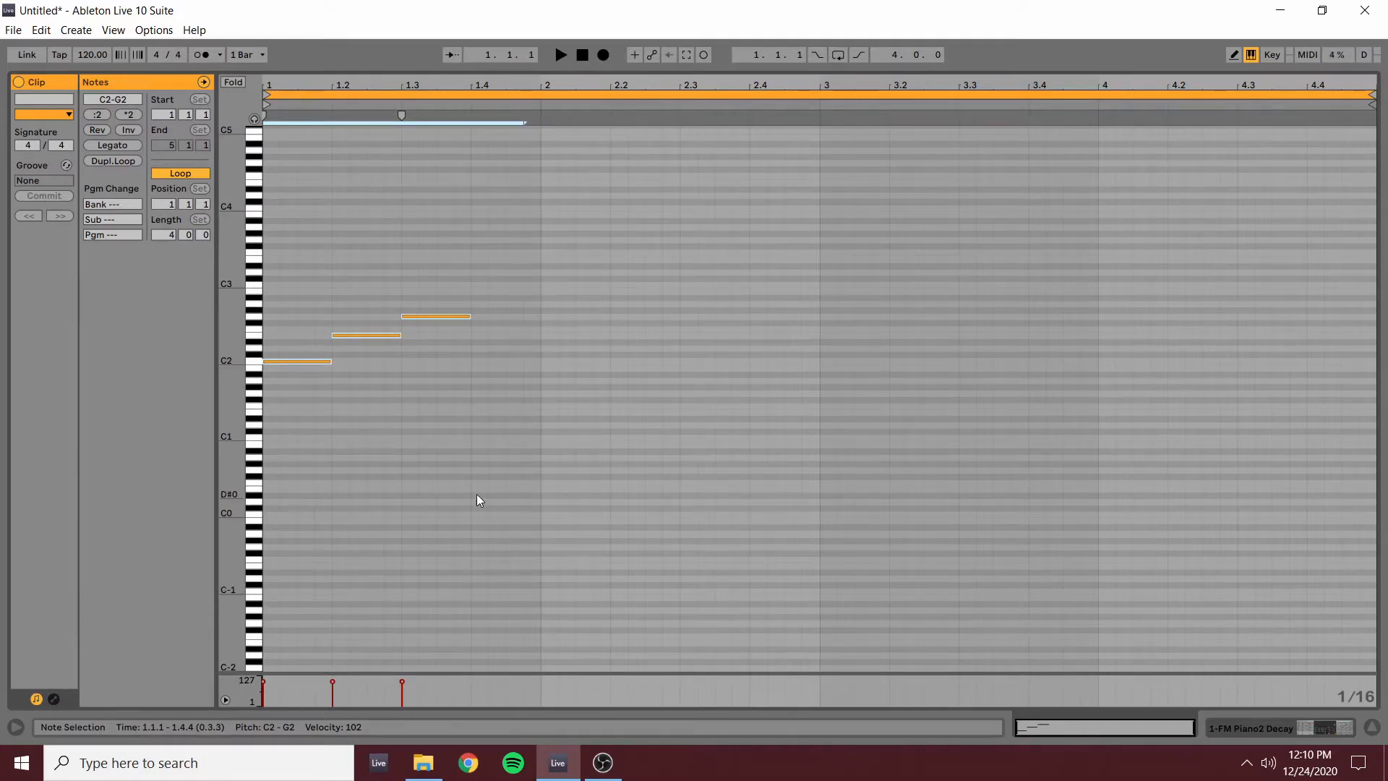
pyautogui.moveTo(356, 252); pyautogui.dragTo(514, 568)
pyautogui.press('Right')
pyautogui.press('Right')
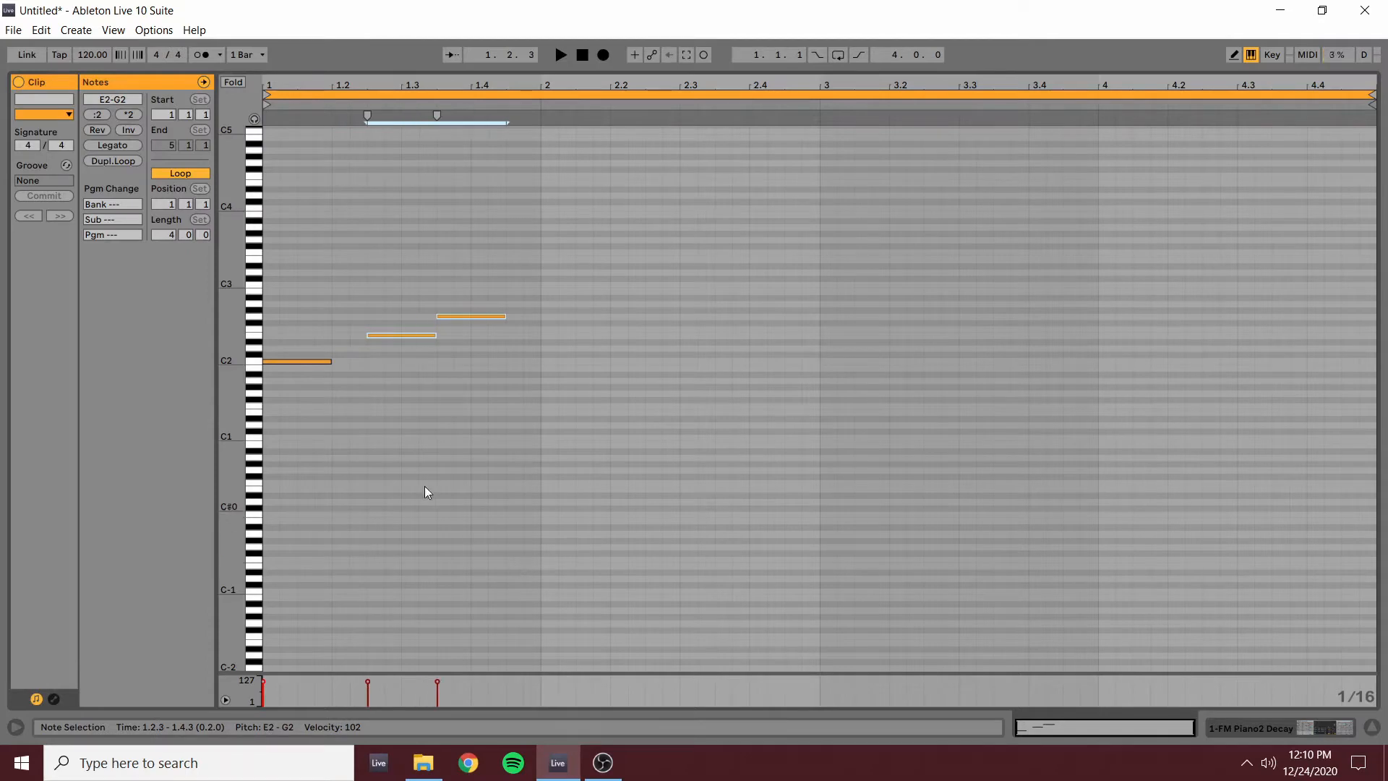
pyautogui.moveTo(331, 361); pyautogui.dragTo(363, 360)
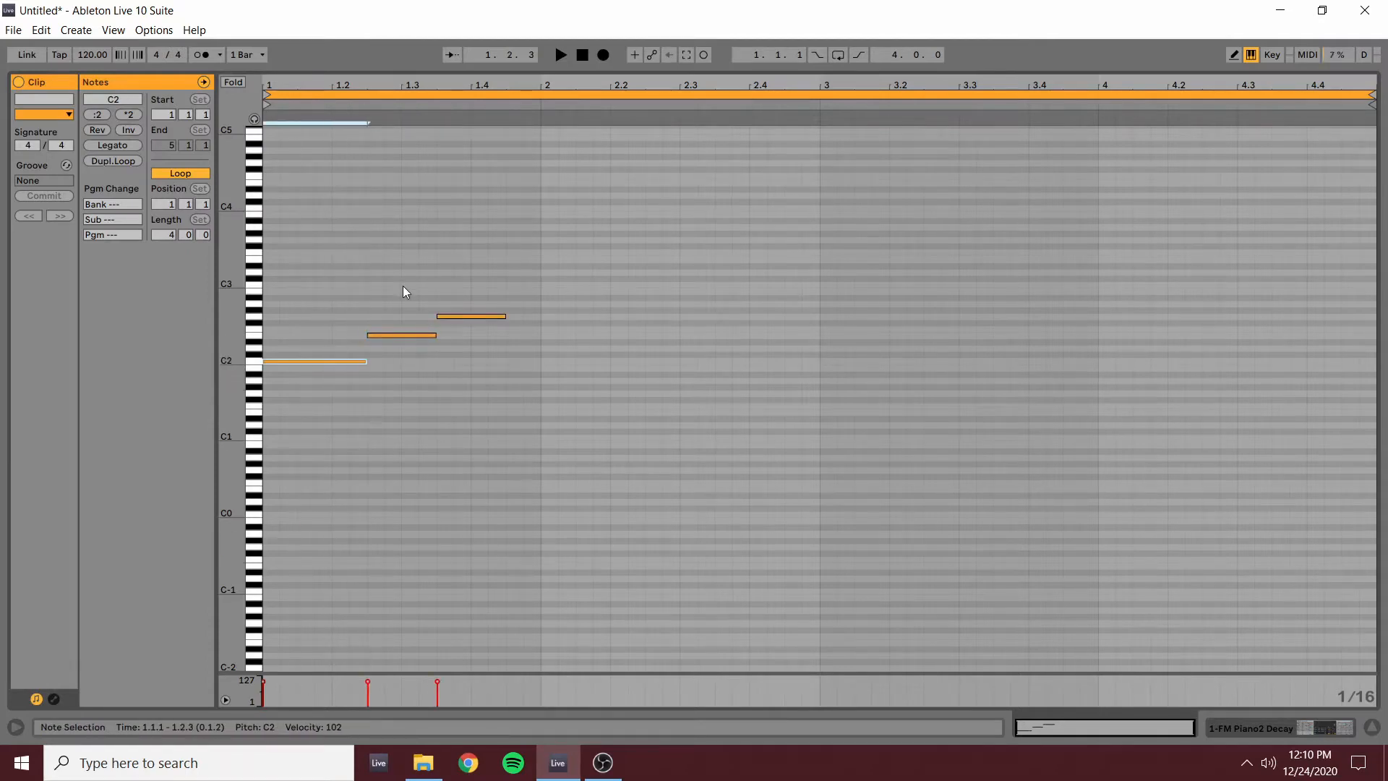
# - Shorten the E2 note to end at 1.3.1, move the G2 note to start there, and play back the edited rhythm
pyautogui.click(422, 336)
pyautogui.moveTo(435, 335); pyautogui.dragTo(402, 334)
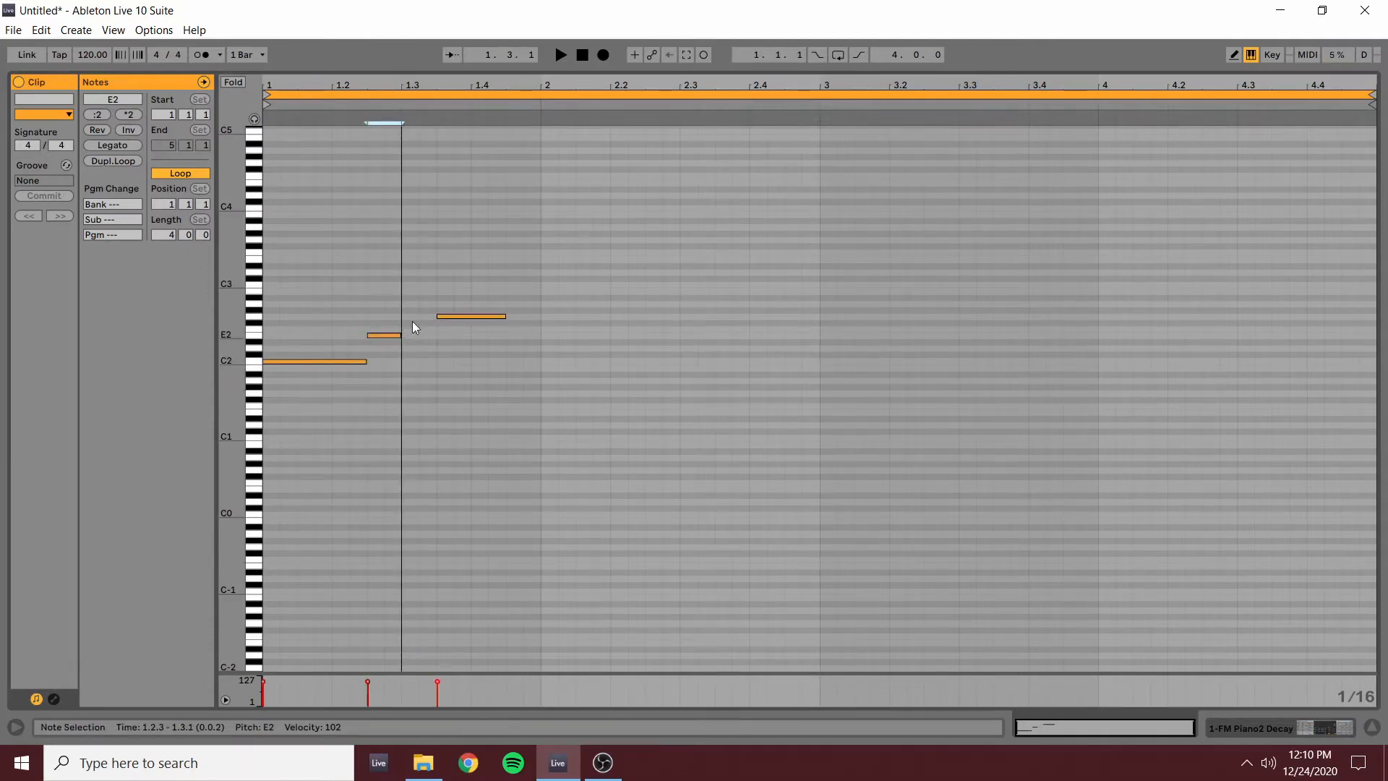
pyautogui.moveTo(446, 254); pyautogui.dragTo(553, 416)
pyautogui.press('Left')
pyautogui.press('Left')
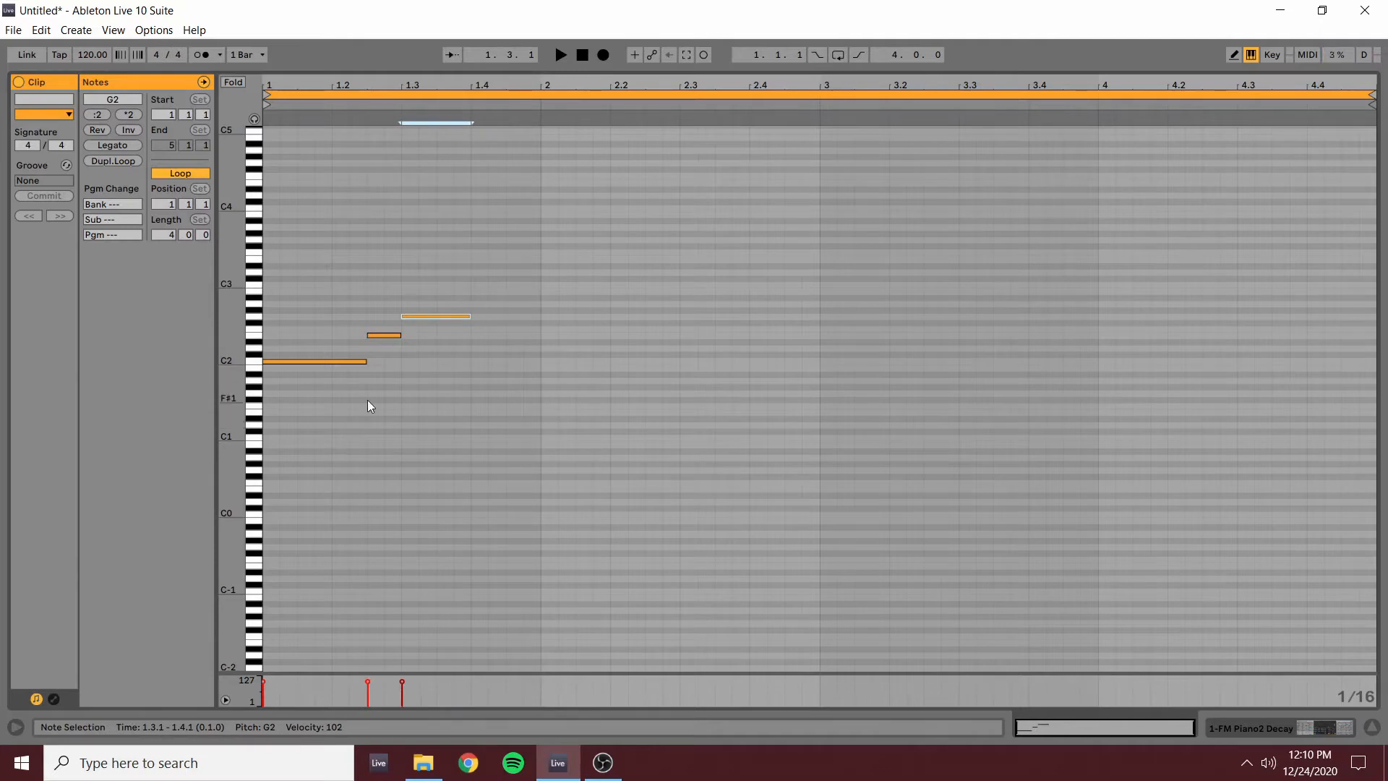
pyautogui.press('space')
pyautogui.press('space')
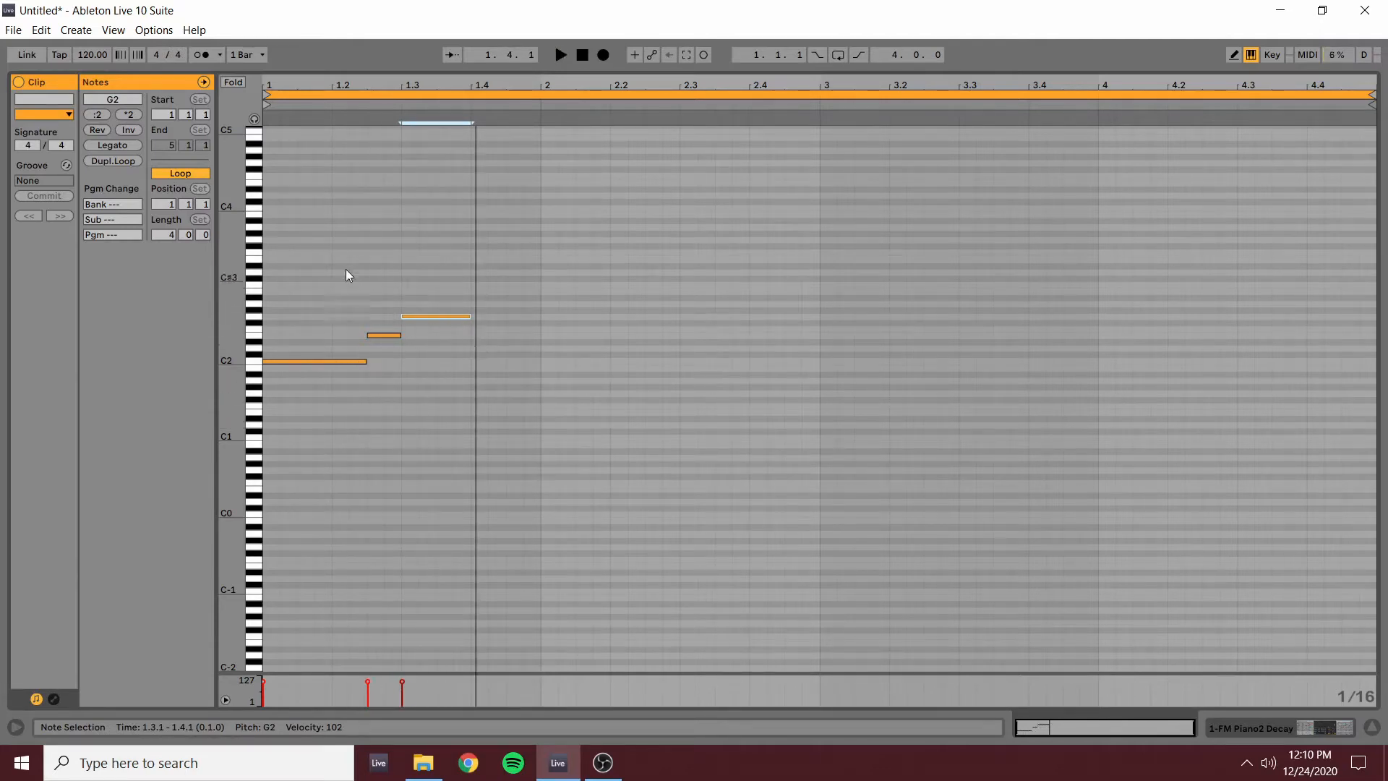
# - Duplicate the three bar 1 notes into bar 2 and draw a one-beat E2 note on beat 4 of bar 2
pyautogui.moveTo(329, 253); pyautogui.dragTo(543, 427)
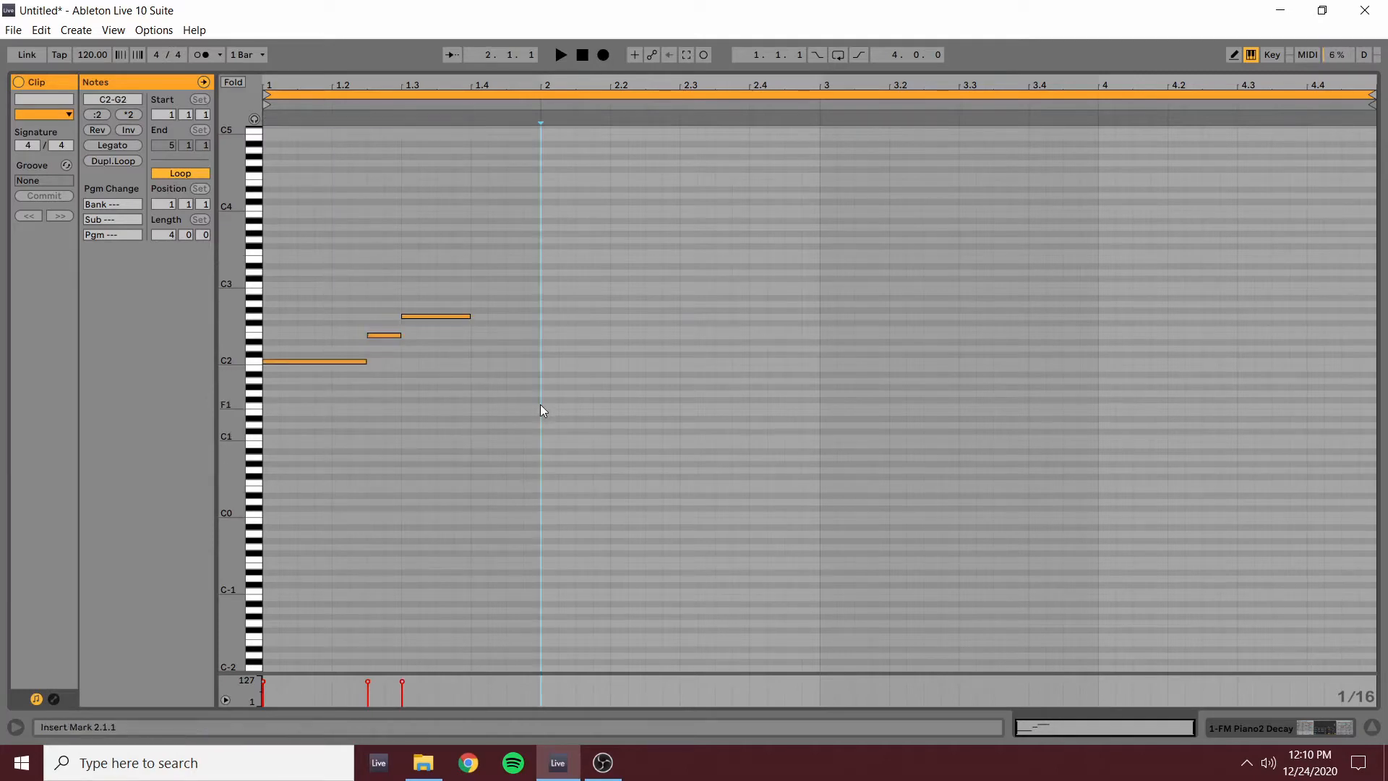
pyautogui.hotkey('ctrl', 'd')
pyautogui.click(734, 347)
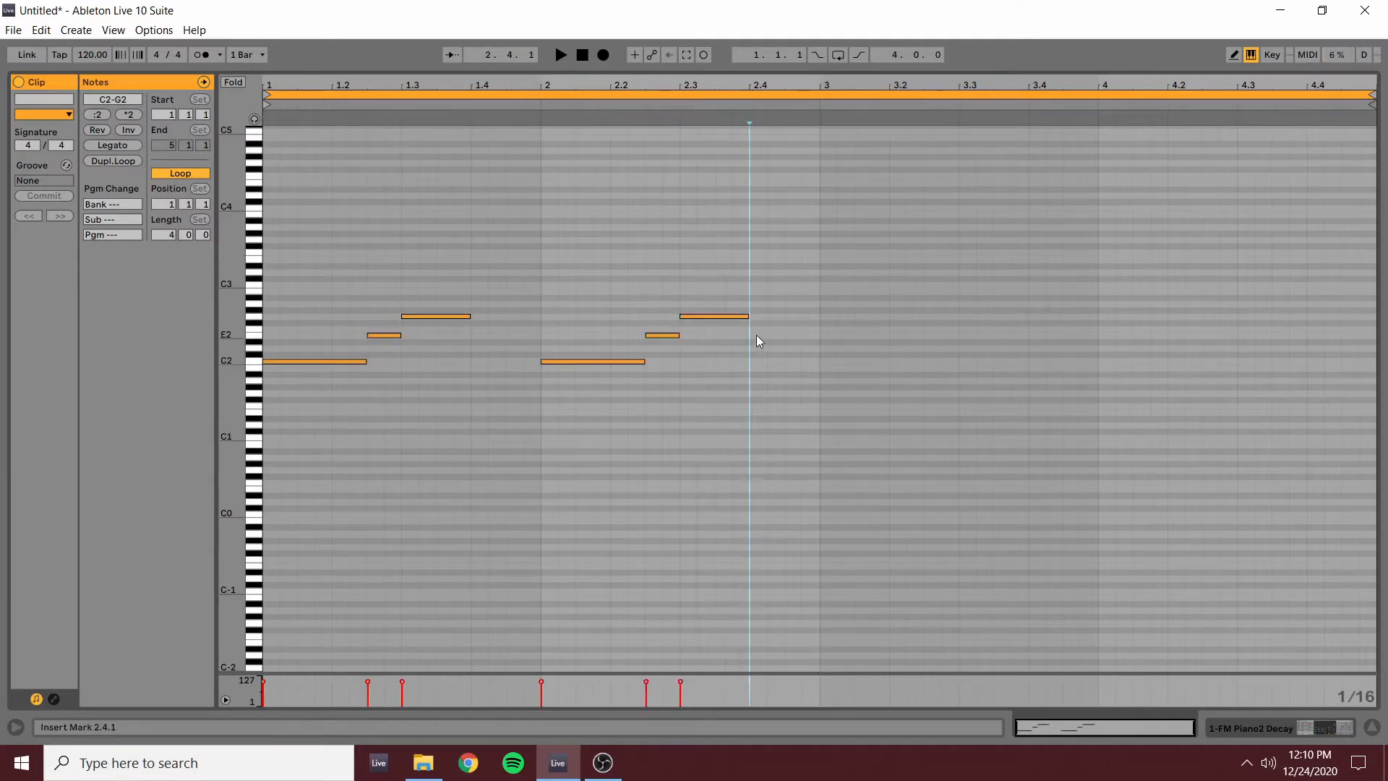
pyautogui.moveTo(756, 336)
pyautogui.mouseDown()
pyautogui.moveTo(835, 332)
pyautogui.moveTo(821, 331)
pyautogui.mouseUp()
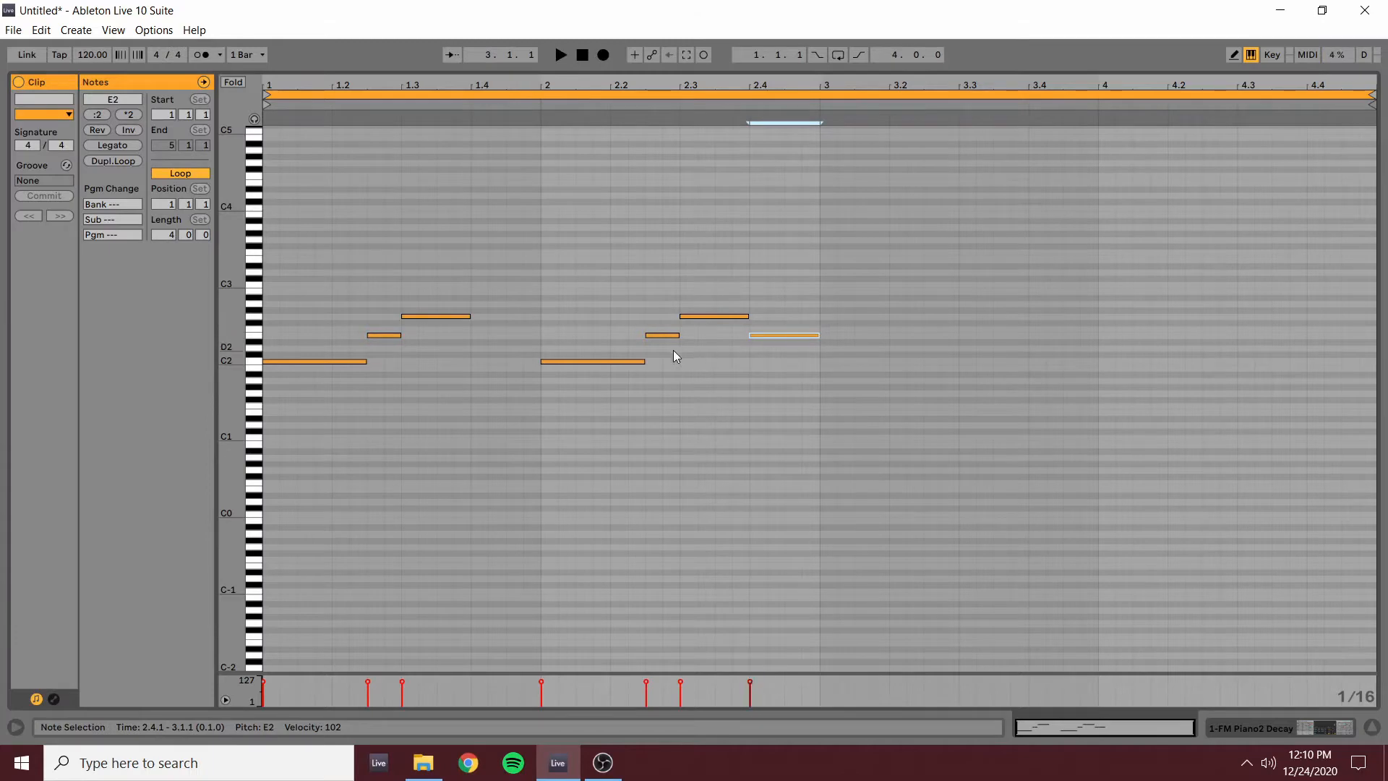
# - Check the bar 2 notes one by one and play the clip back from the start of bar 2
pyautogui.click(622, 358)
pyautogui.click(621, 364)
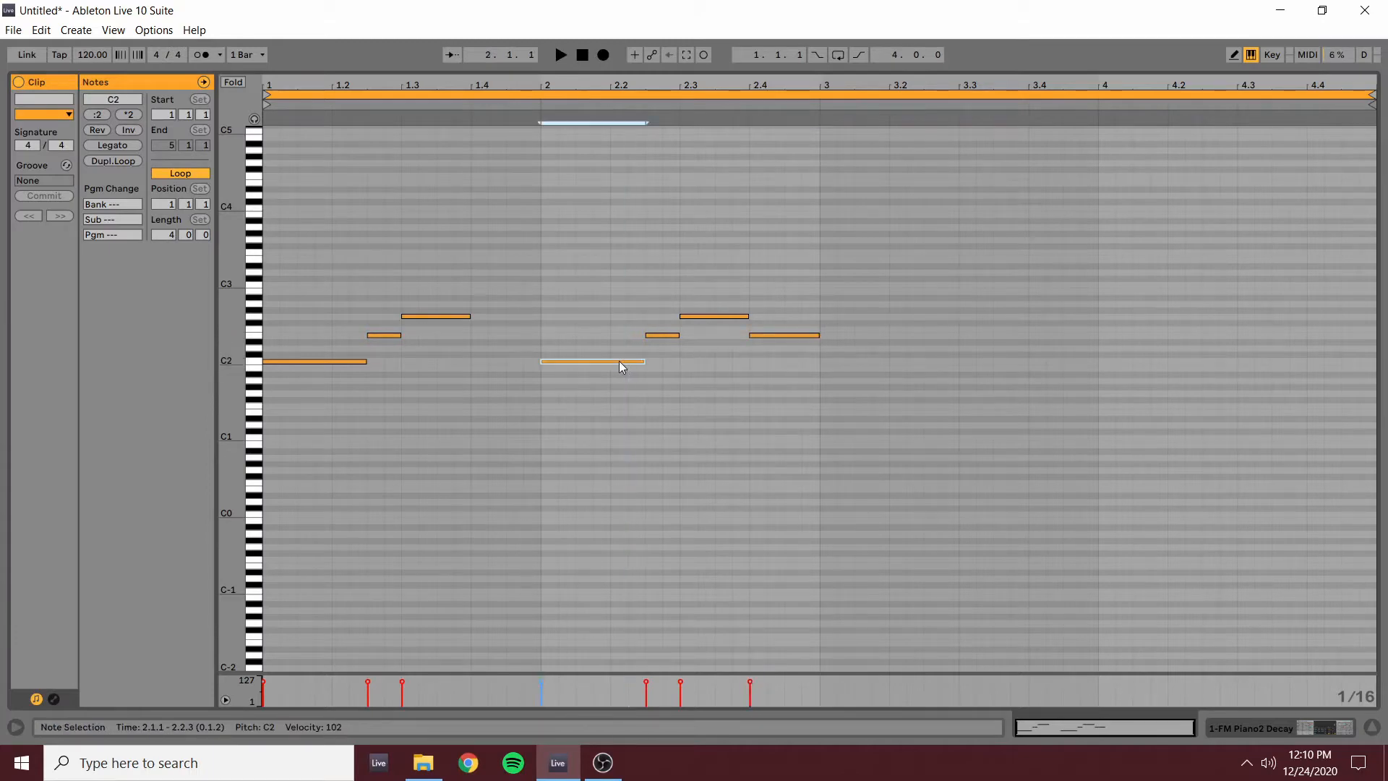
pyautogui.click(657, 334)
pyautogui.click(714, 325)
pyautogui.click(770, 336)
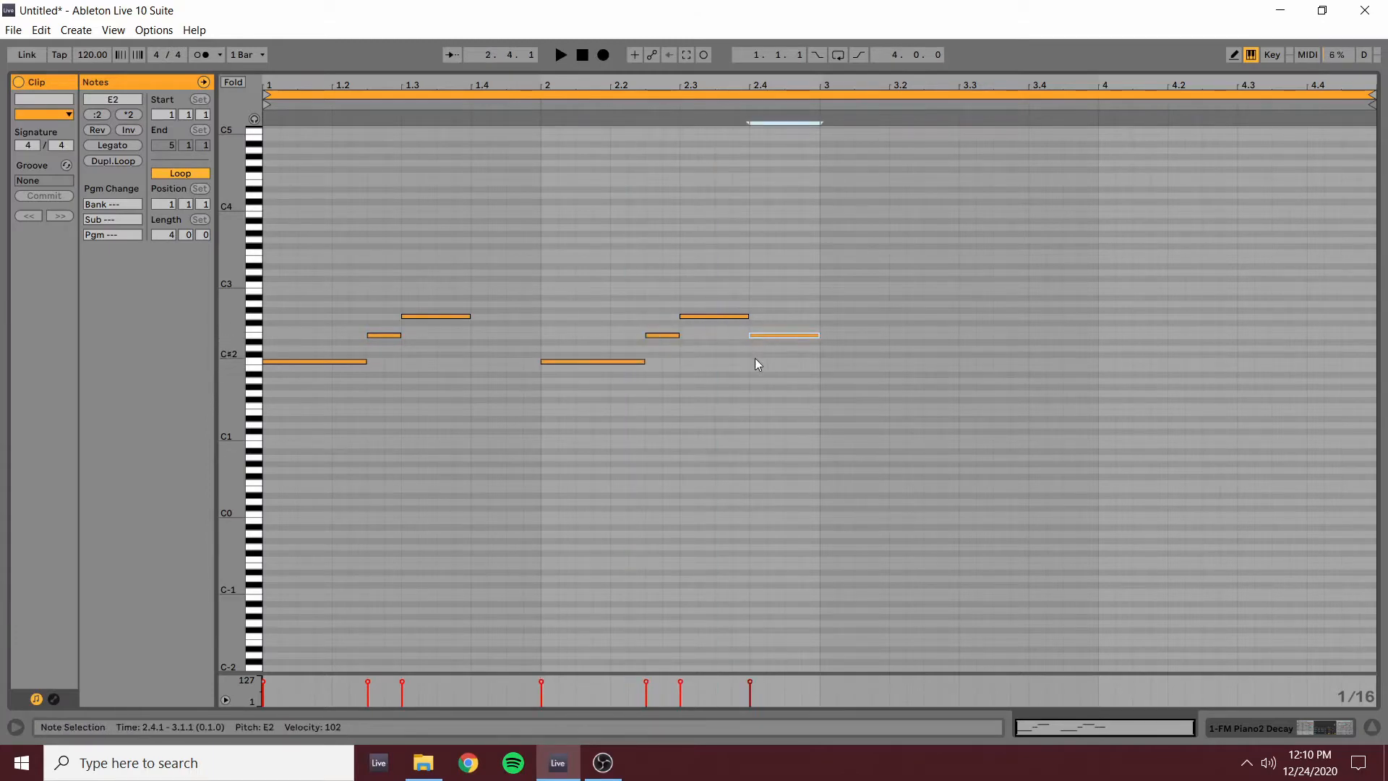
pyautogui.click(541, 104)
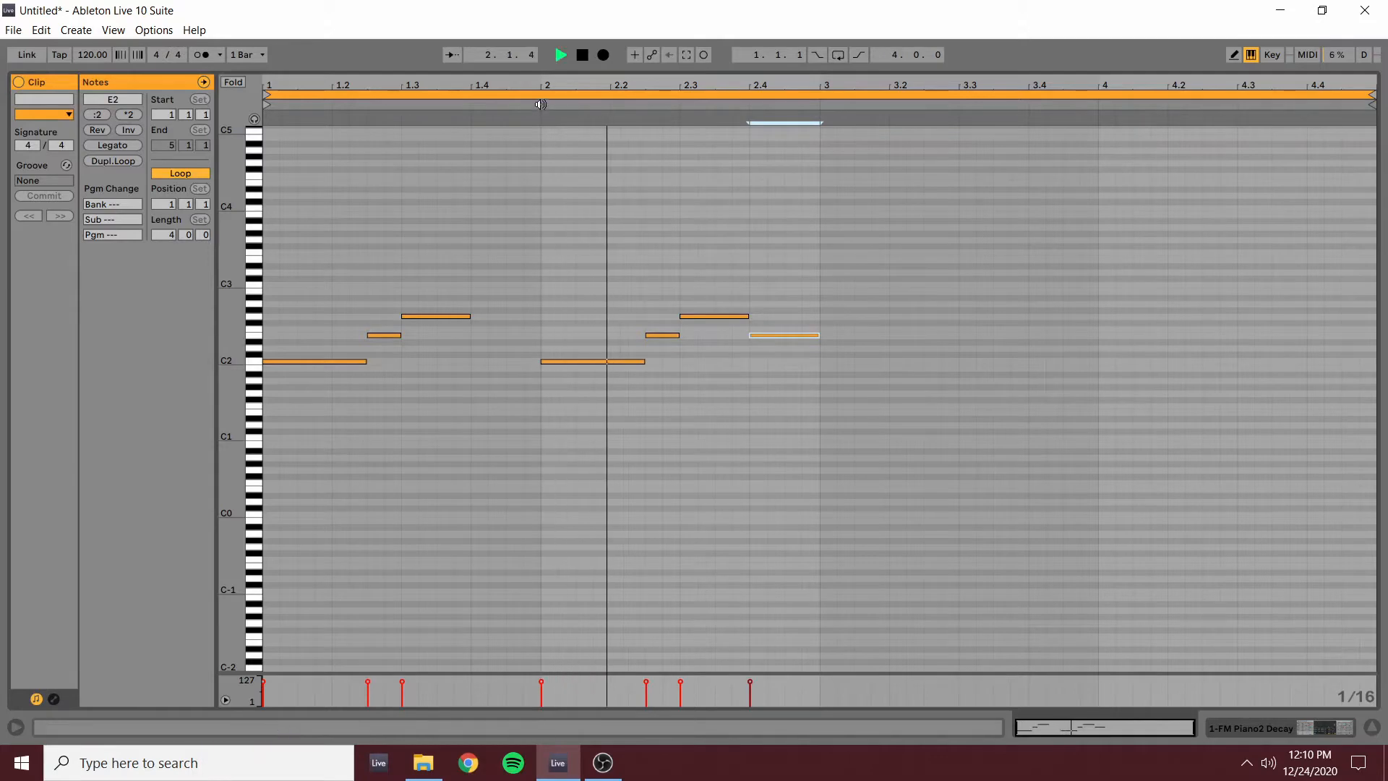
pyautogui.press('space')
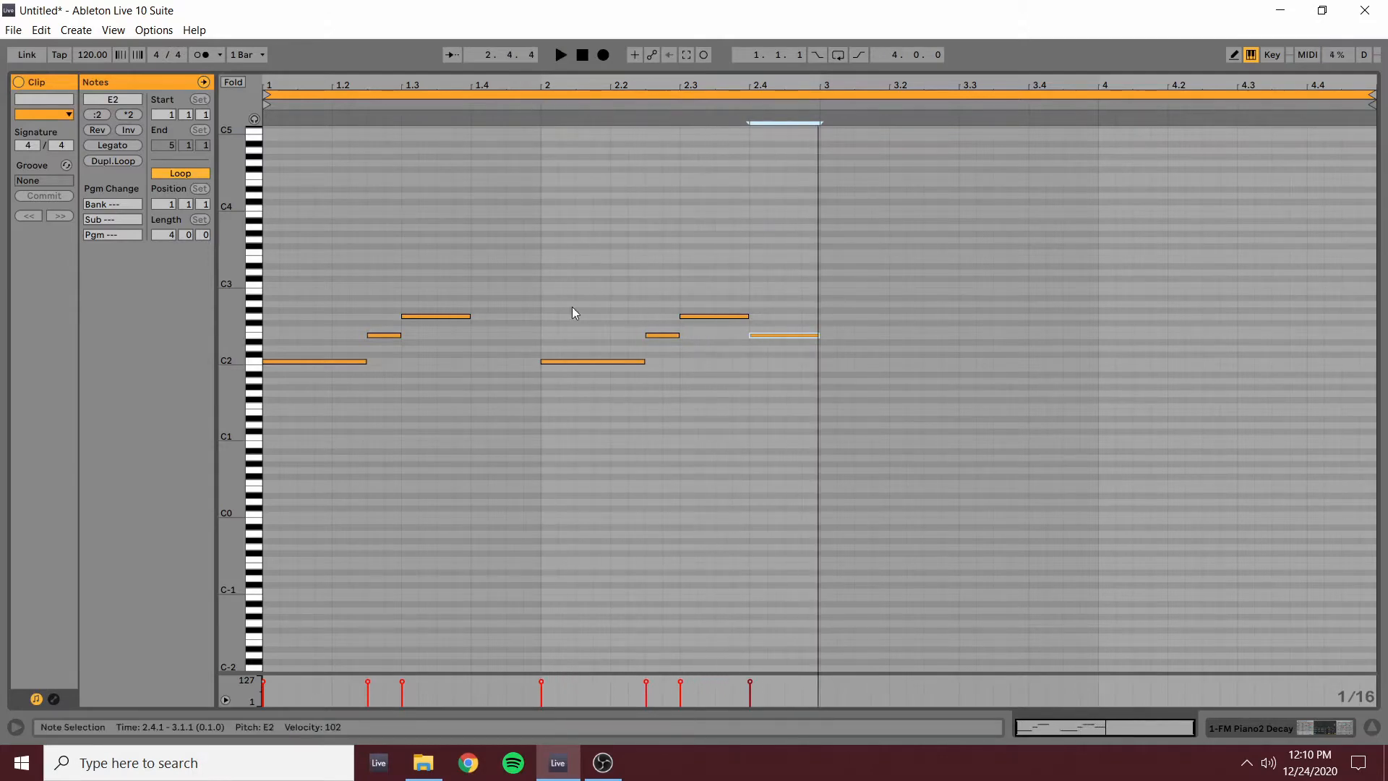
# - Shorten the C2 note in bar 2 to end at 2.2.1
pyautogui.click(559, 287)
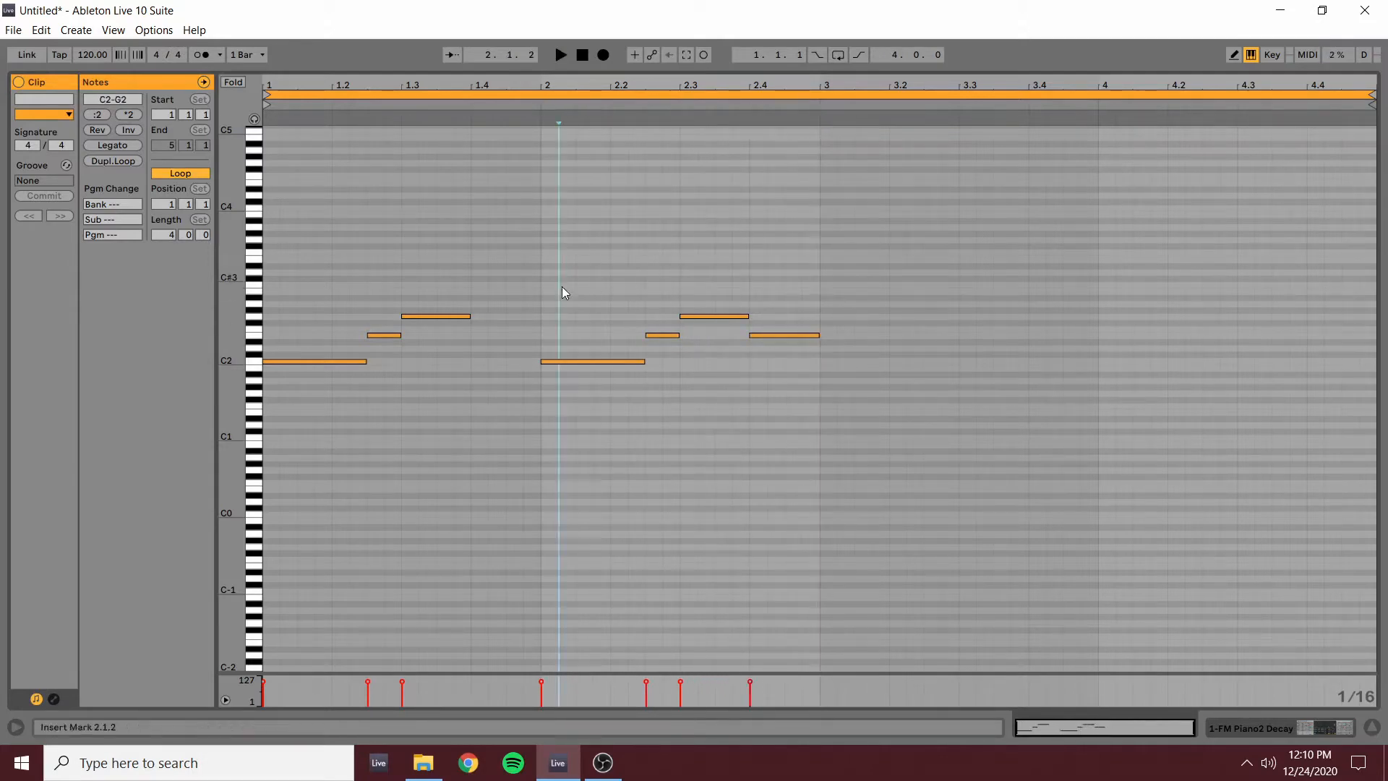
pyautogui.click(633, 361)
pyautogui.moveTo(644, 364); pyautogui.dragTo(610, 364)
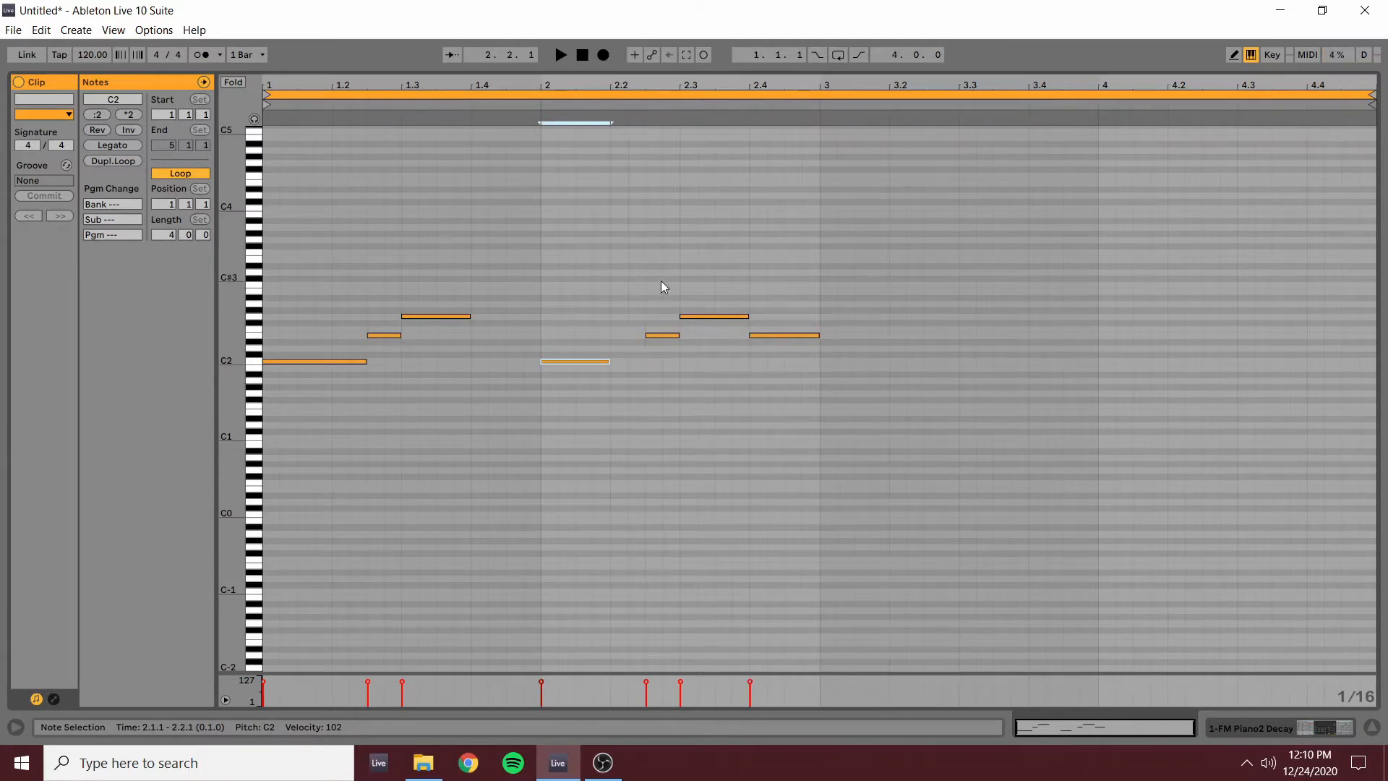
# - Reposition and lengthen the first E2 note in bar 2 to span 2.2.1 to 2.3.1, and play back bar 2
pyautogui.moveTo(660, 282); pyautogui.dragTo(658, 370)
pyautogui.press('Down')
pyautogui.press('Left')
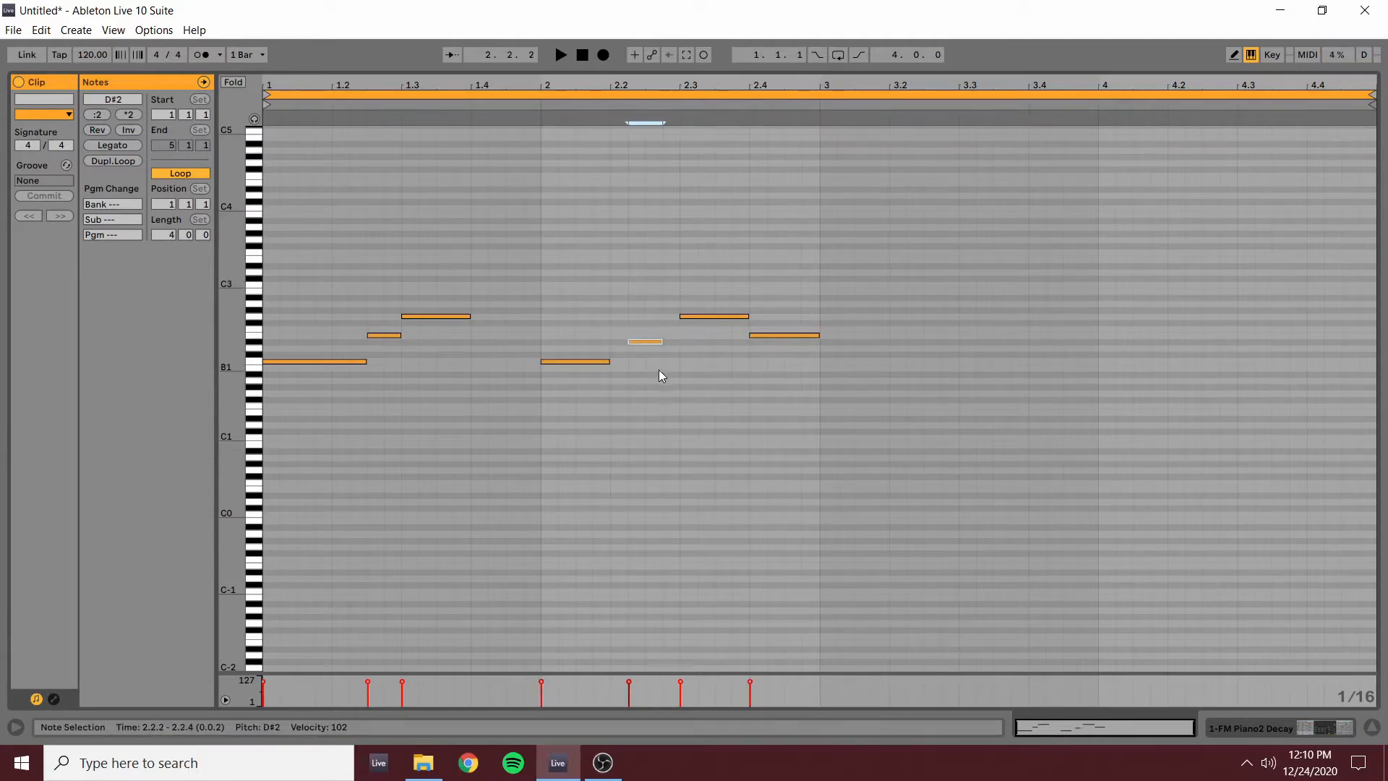
pyautogui.press('Up')
pyautogui.press('Left')
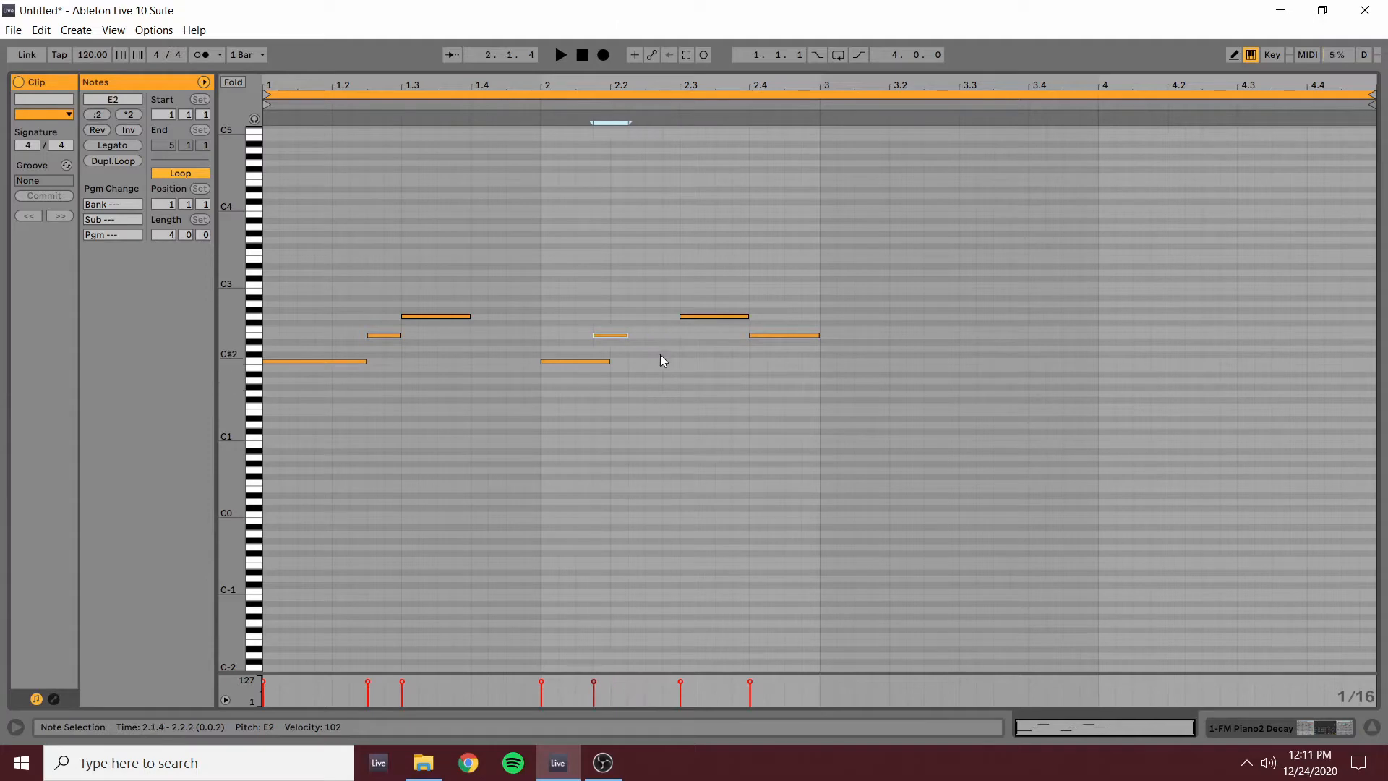
pyautogui.moveTo(642, 333); pyautogui.dragTo(679, 334)
pyautogui.press('space')
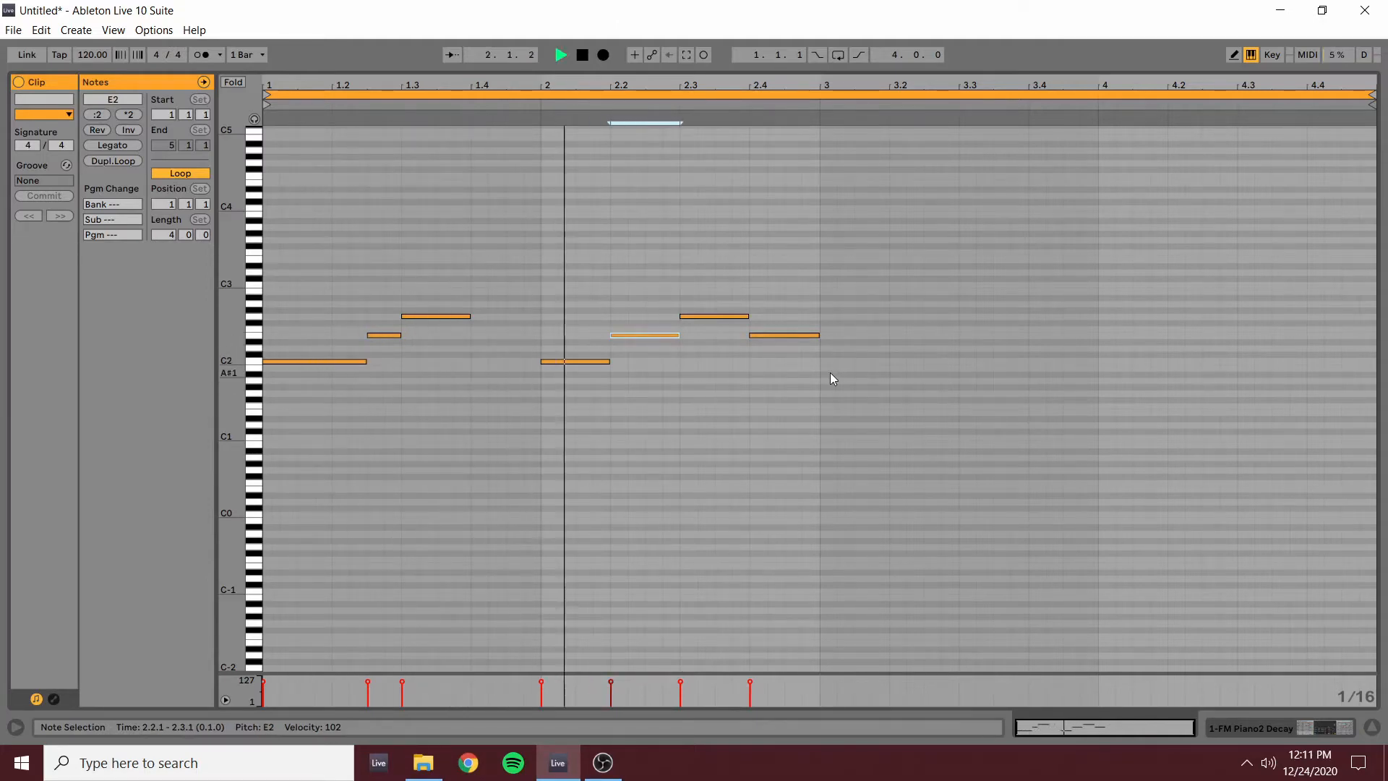
pyautogui.press('space')
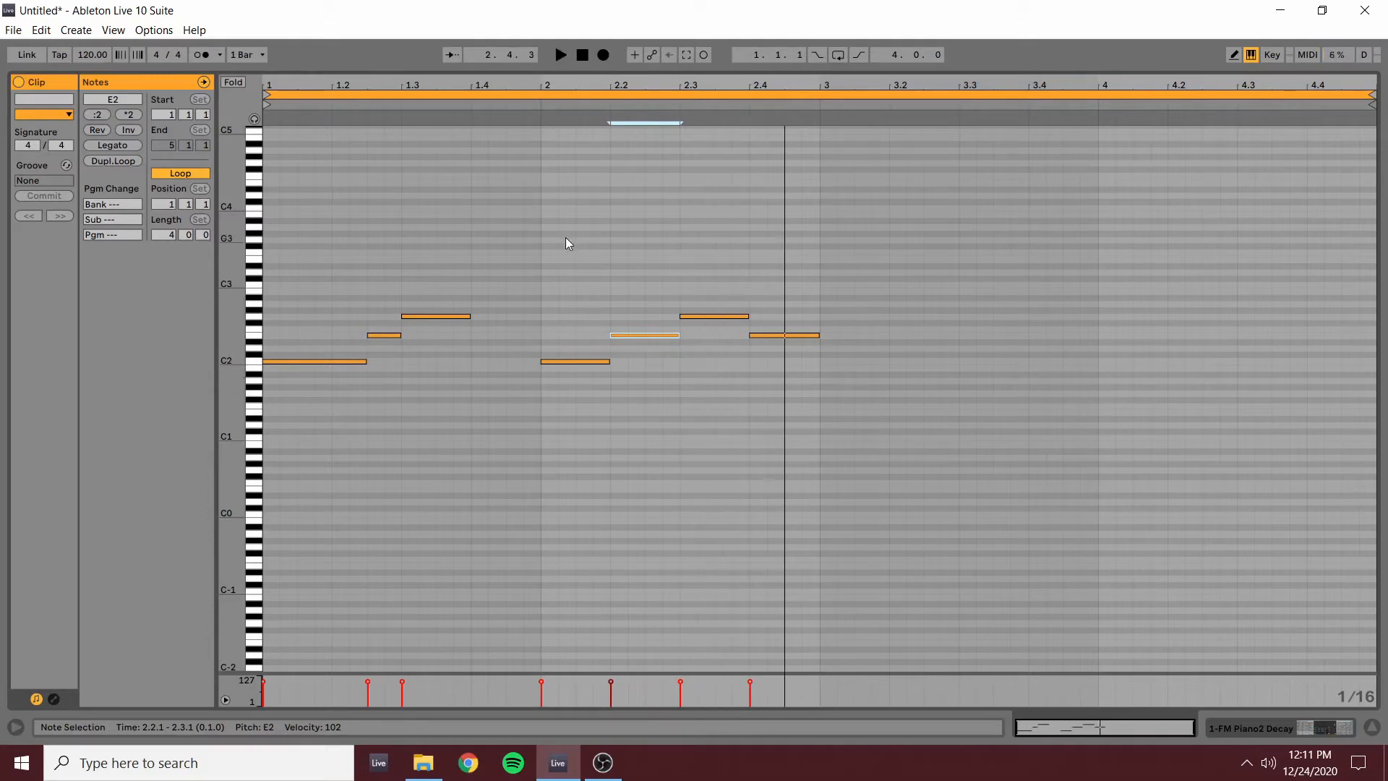
# - Draw a column of low sixteenth notes between B-1 and F1 at the start of bar 3
pyautogui.moveTo(564, 237); pyautogui.dragTo(862, 587)
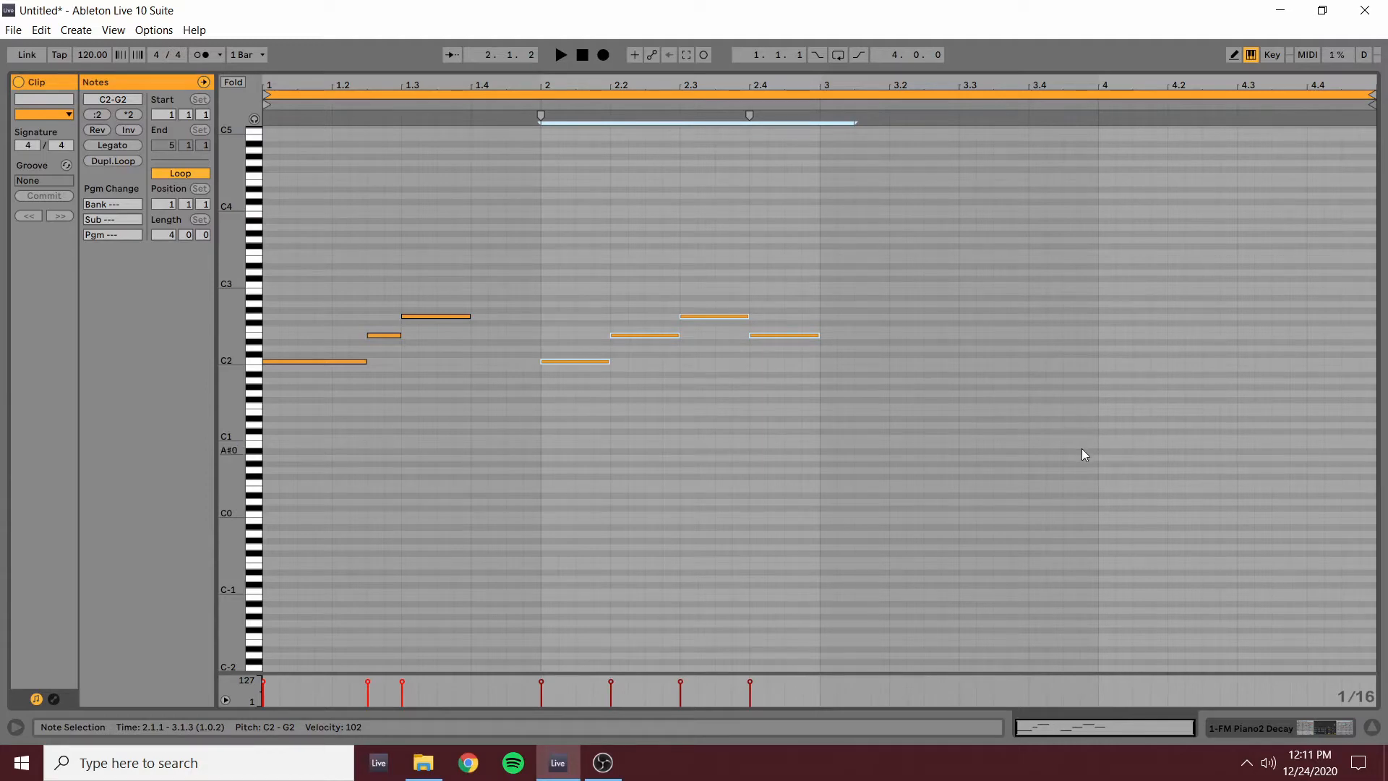
pyautogui.click(826, 304)
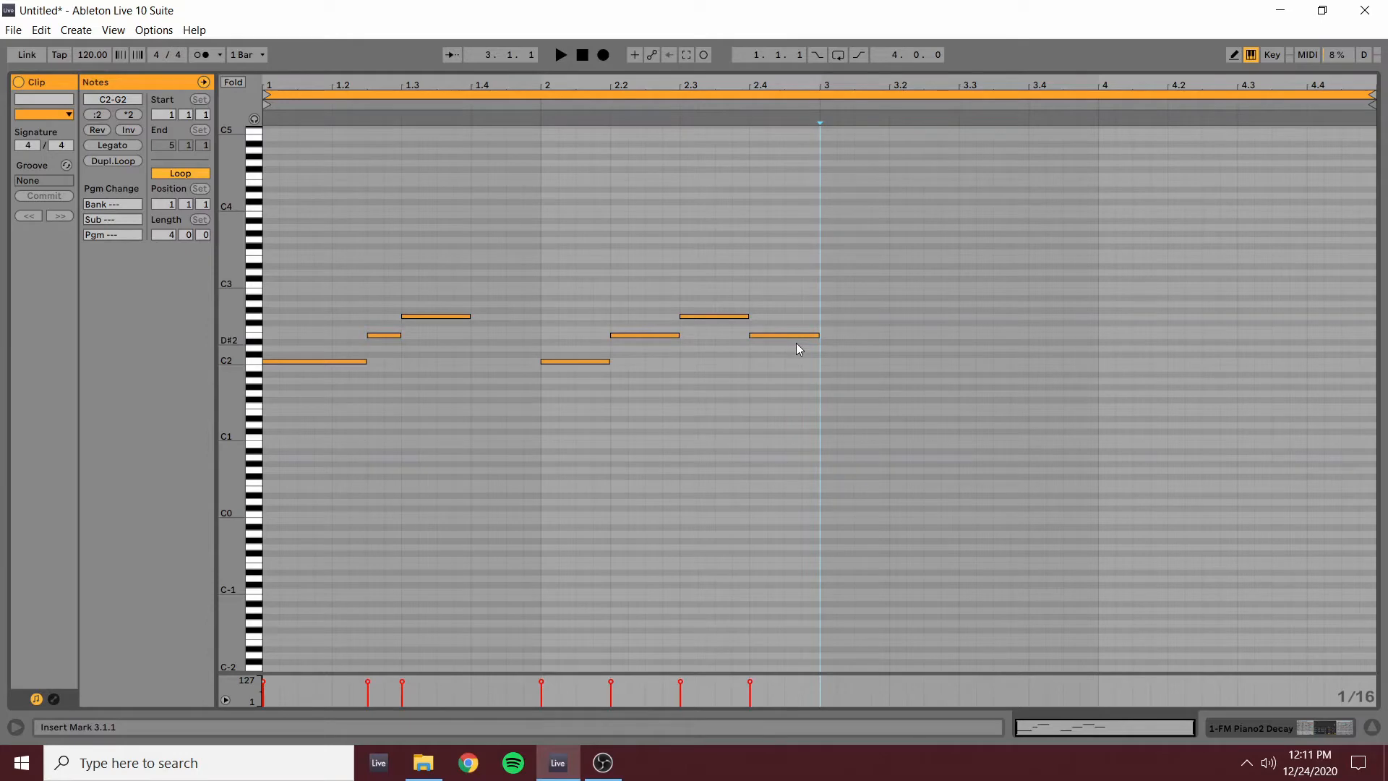
pyautogui.click(827, 439)
pyautogui.doubleClick(826, 439)
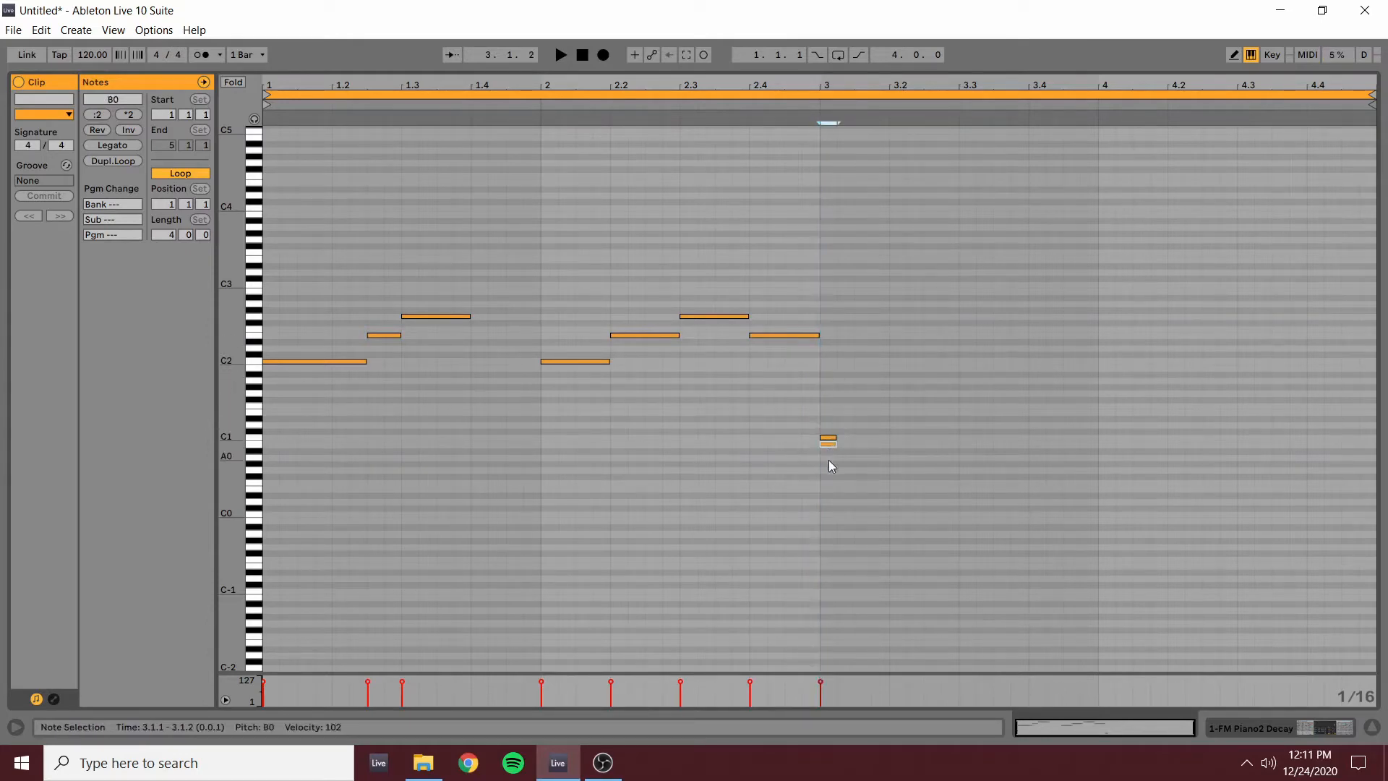
pyautogui.doubleClick(828, 457)
pyautogui.doubleClick(827, 470)
pyautogui.doubleClick(827, 482)
pyautogui.doubleClick(822, 488)
pyautogui.doubleClick(827, 501)
pyautogui.doubleClick(827, 520)
pyautogui.doubleClick(827, 507)
pyautogui.moveTo(837, 402); pyautogui.dragTo(800, 672)
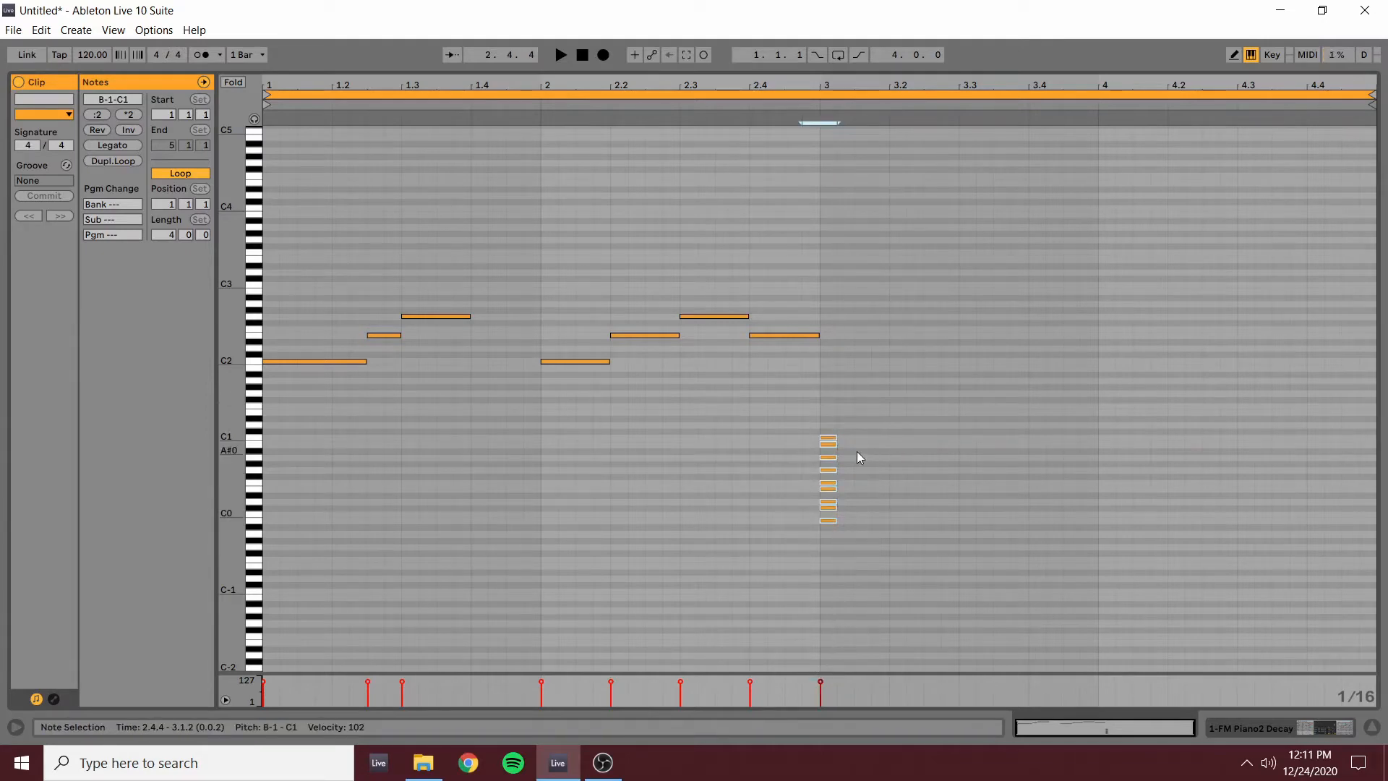
pyautogui.doubleClick(829, 425)
pyautogui.doubleClick(832, 407)
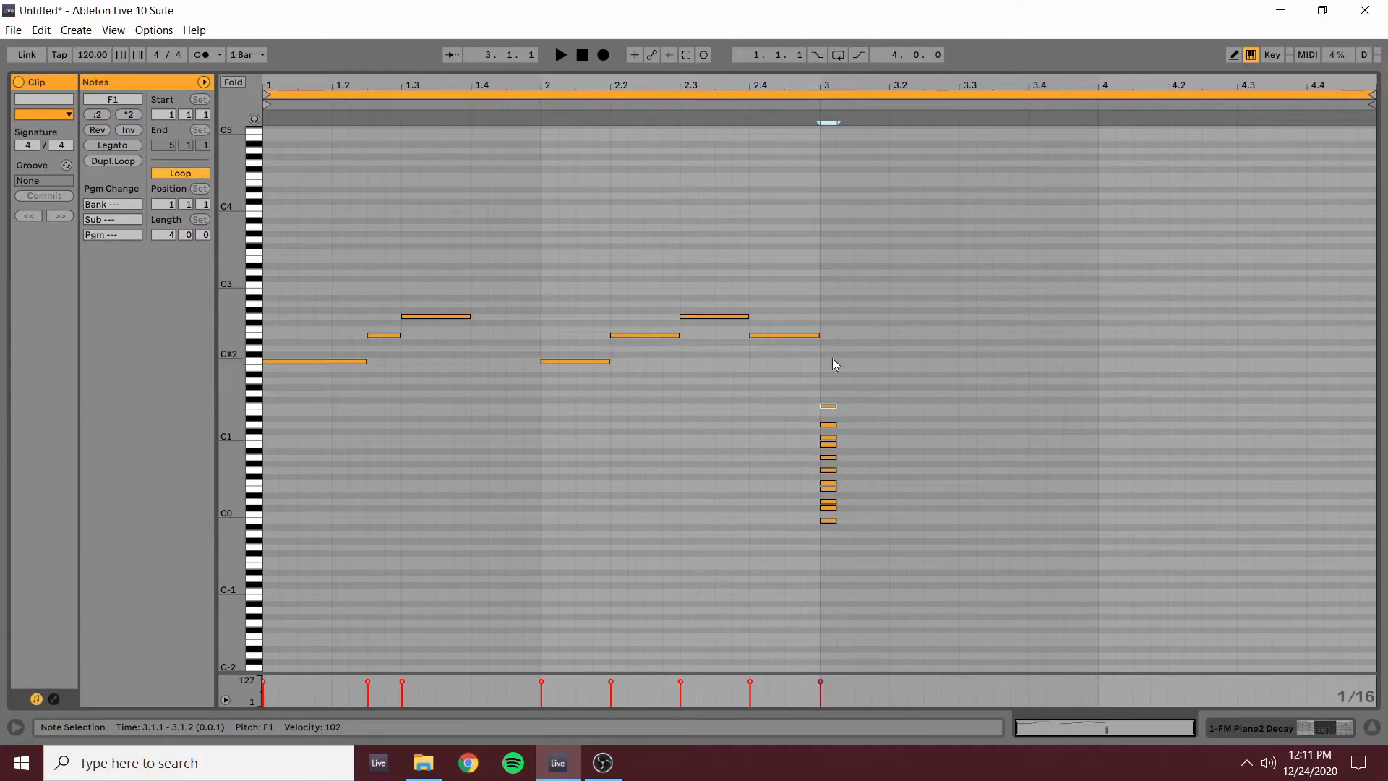
# - Add high sixteenth notes A4 and E4 at the start of bar 3, removing the misplaced A#4 notes
pyautogui.doubleClick(843, 145)
pyautogui.doubleClick(829, 144)
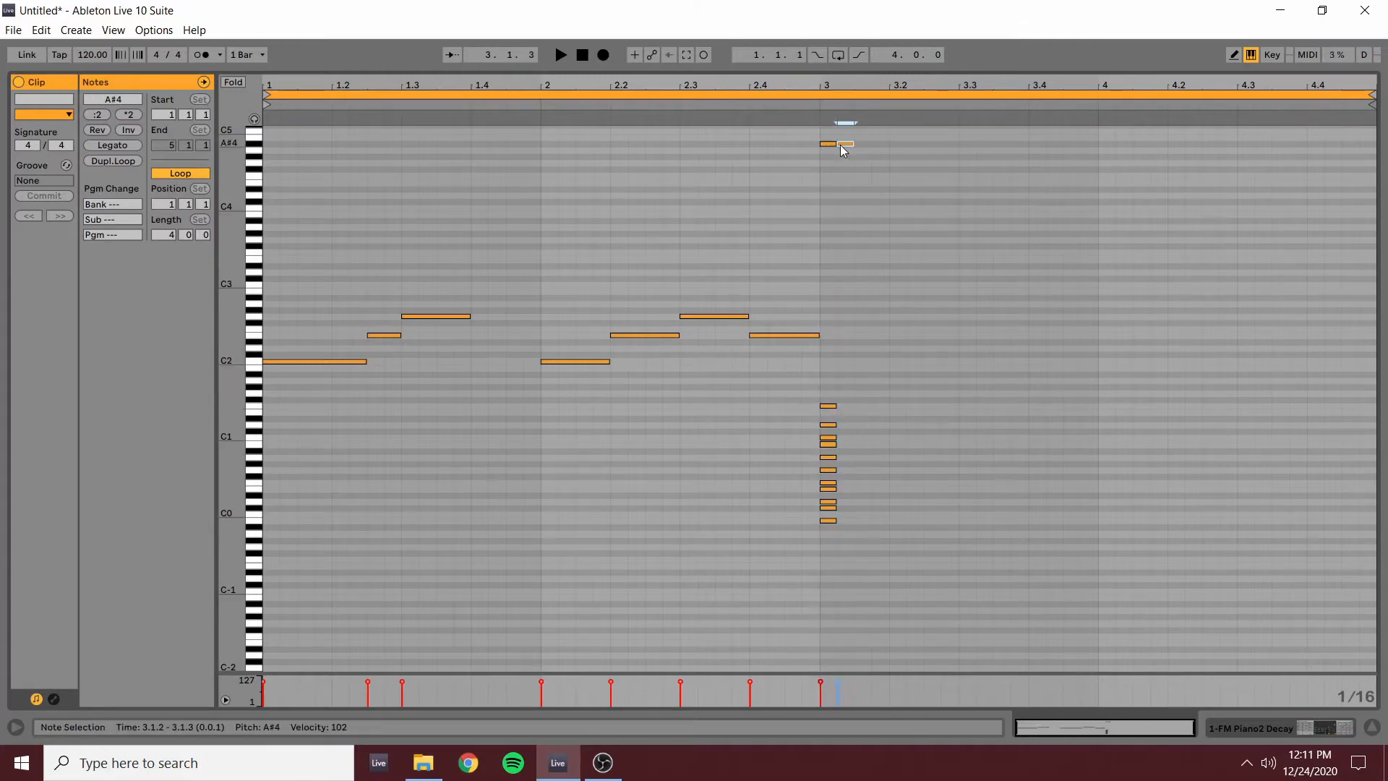
pyautogui.doubleClick(845, 145)
pyautogui.moveTo(833, 146); pyautogui.dragTo(828, 149)
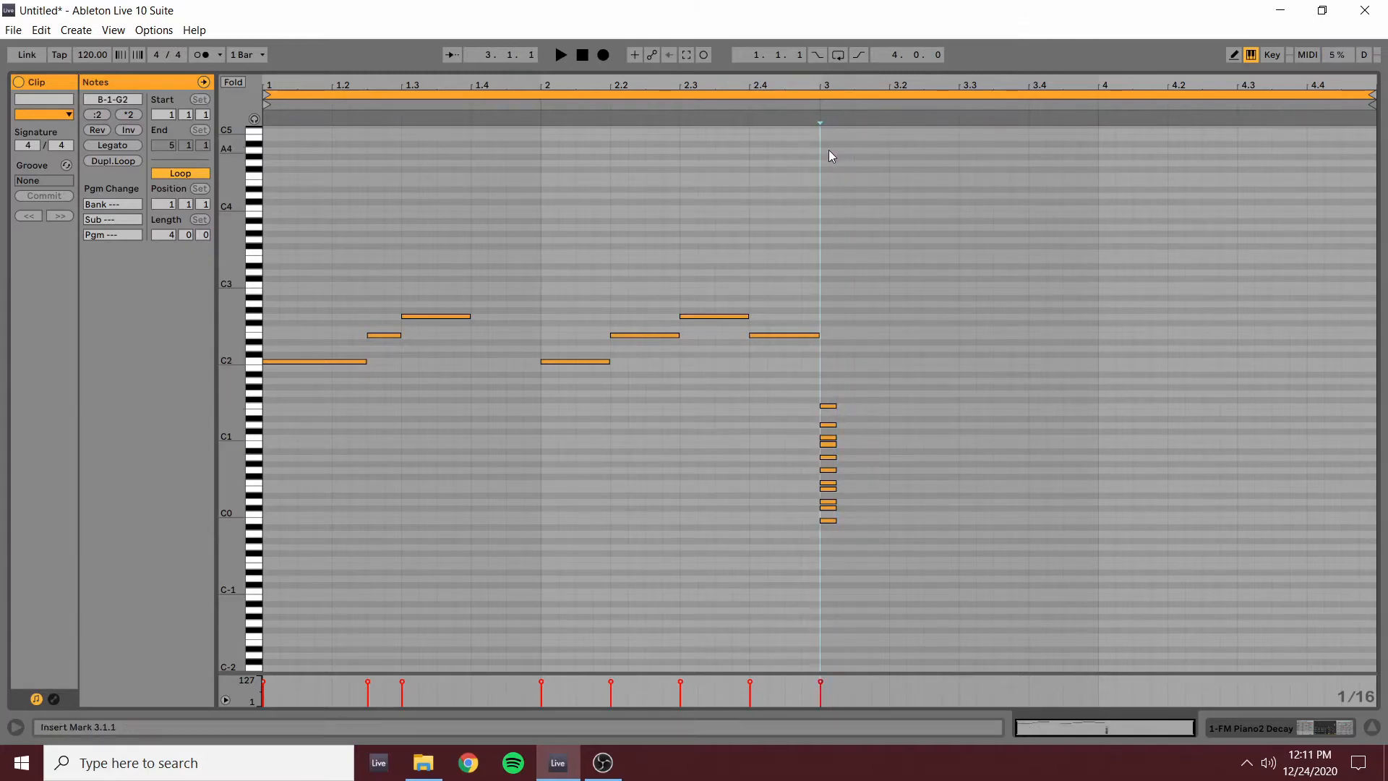
pyautogui.doubleClick(829, 183)
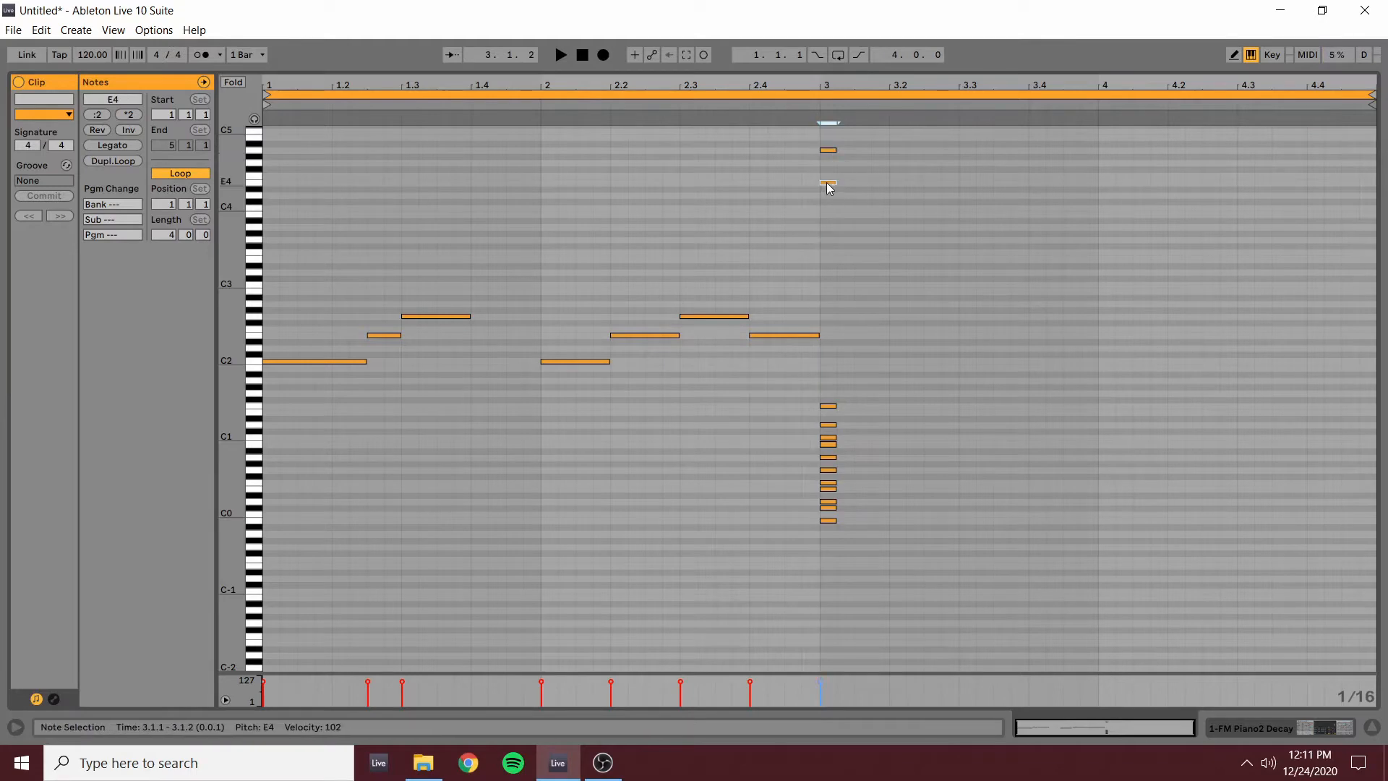
pyautogui.scroll(4, 868, 217)
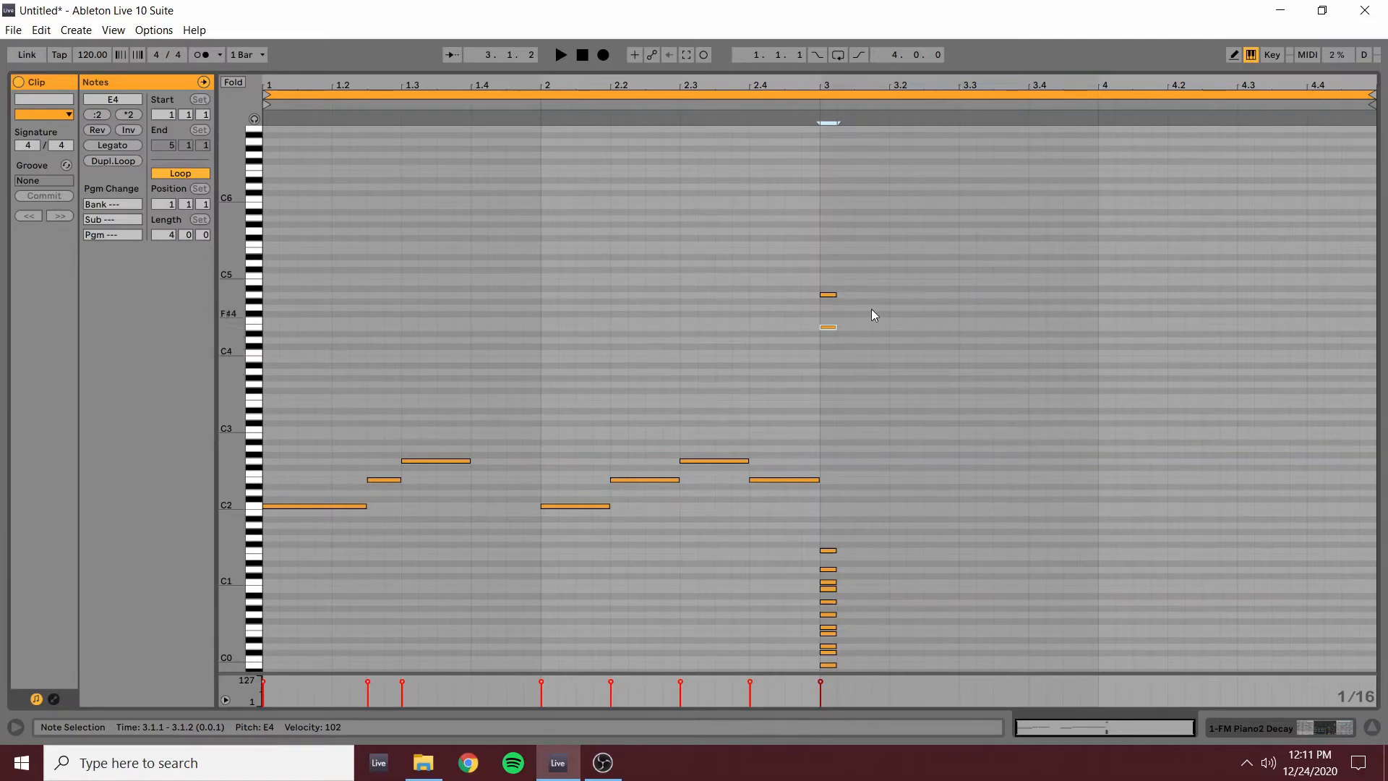
pyautogui.click(831, 296)
pyautogui.scroll(-3, 918, 226)
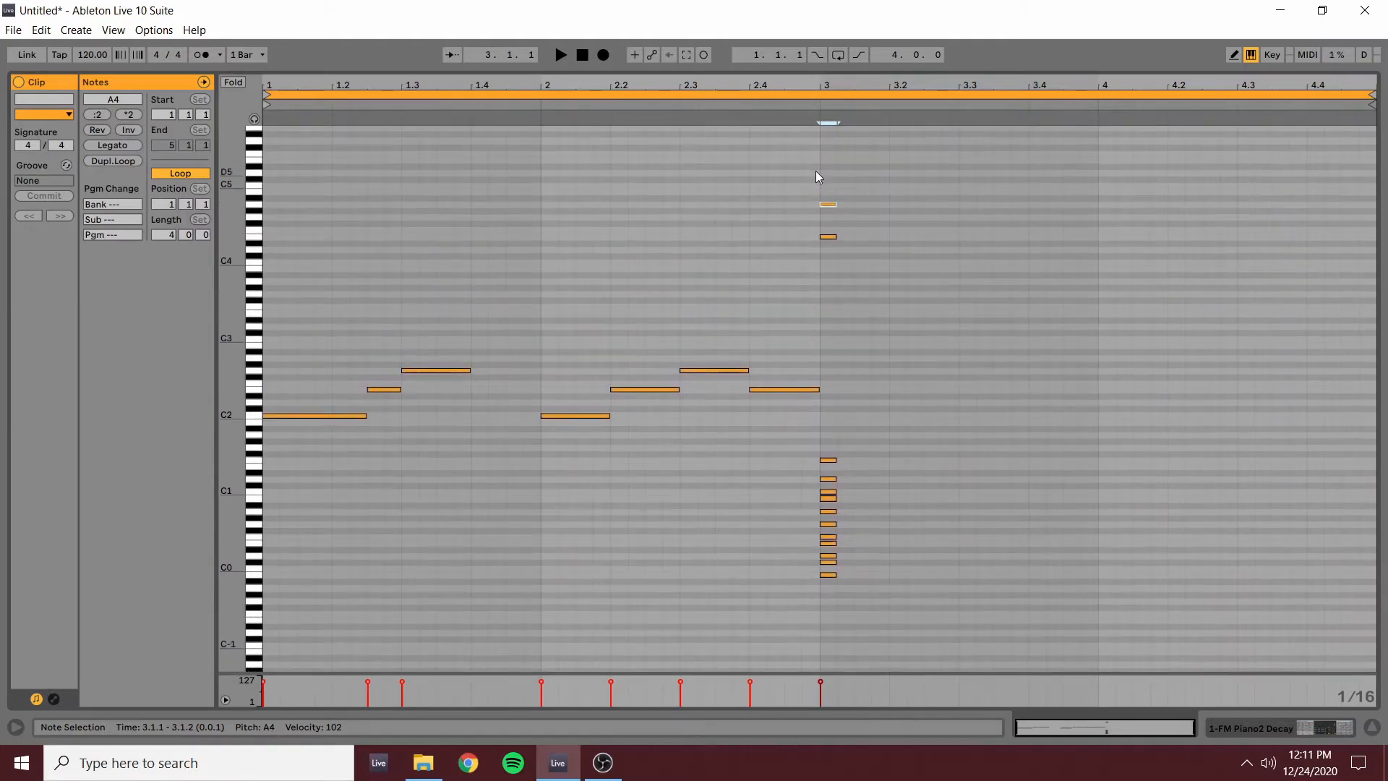
# - Delete all the test notes at the start of bar 3 together with the E2 note on beat 4 of bar 2
pyautogui.moveTo(816, 124); pyautogui.dragTo(886, 608)
pyautogui.press('Delete')
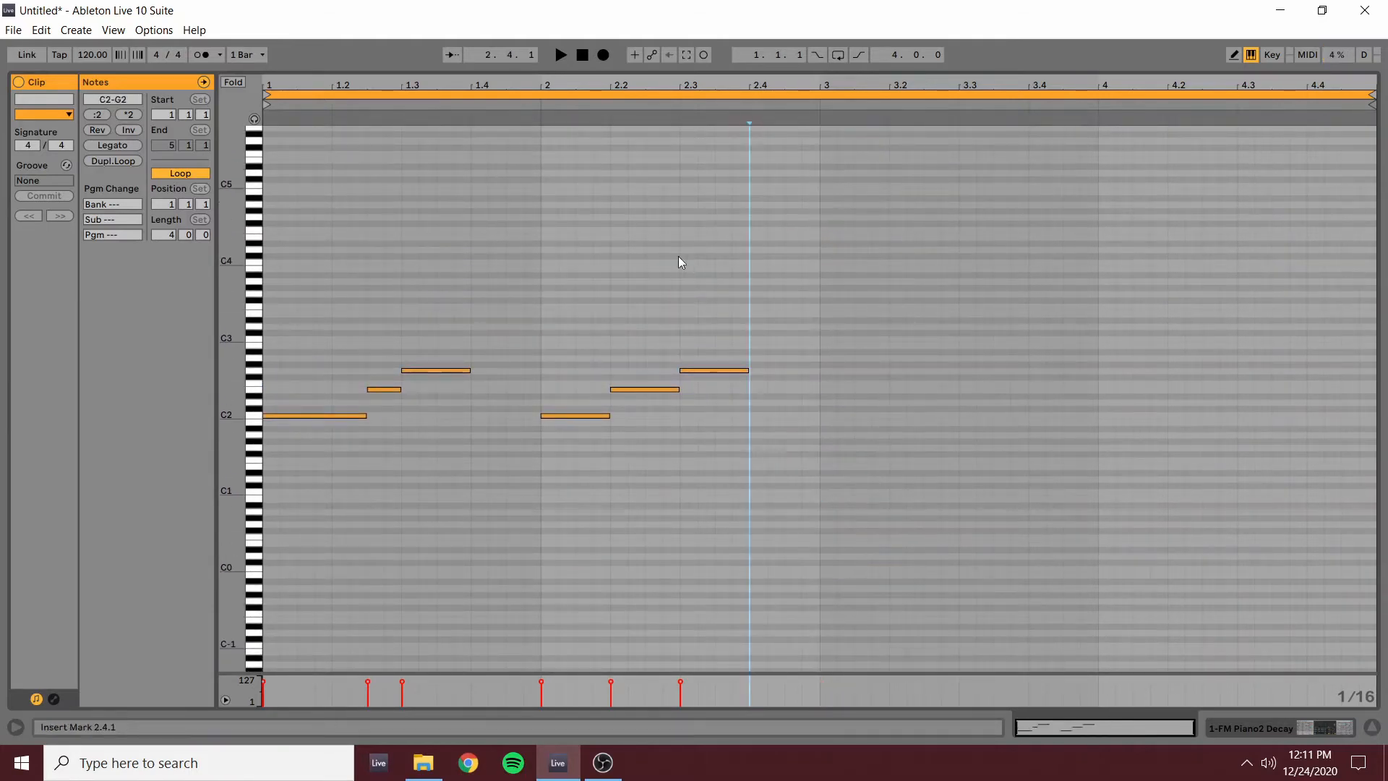
pyautogui.click(556, 283)
pyautogui.click(536, 294)
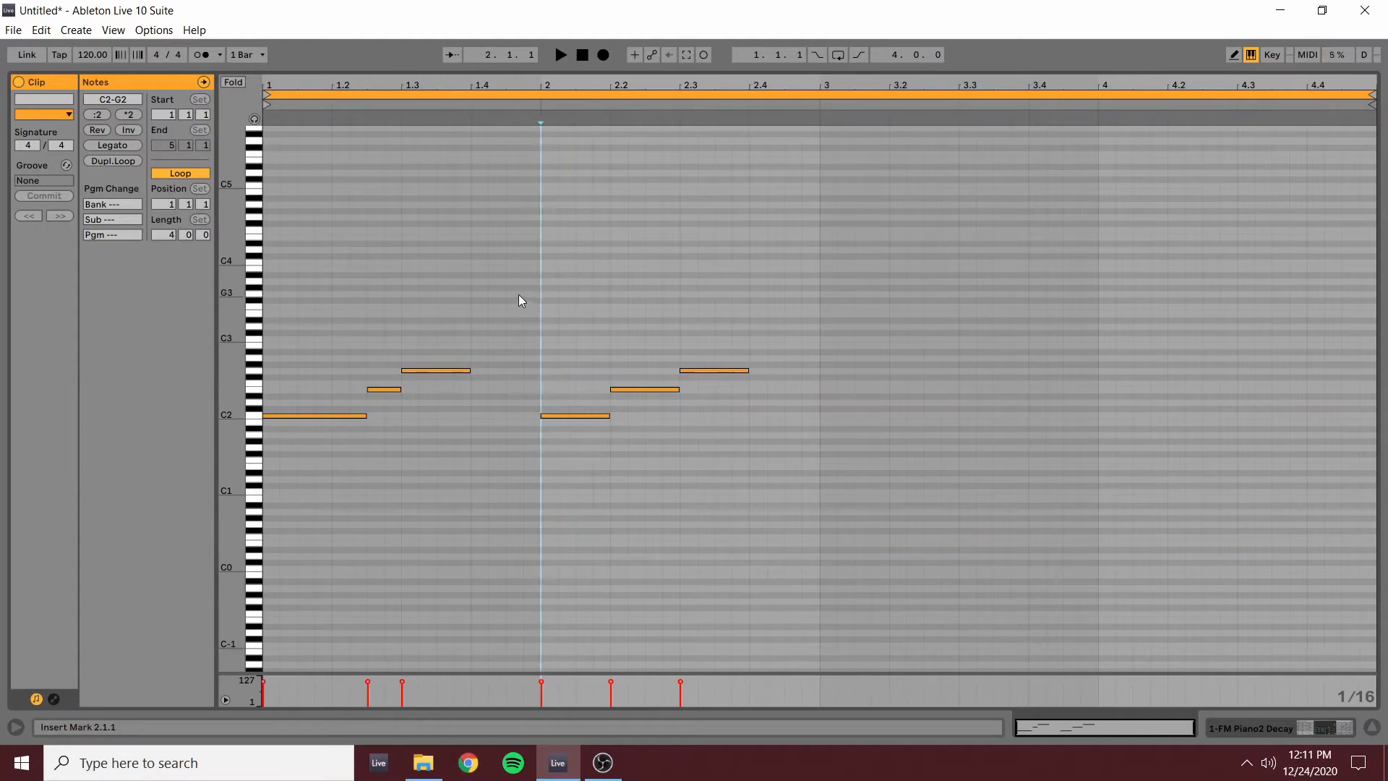
# - Duplicate the three bar 2 notes into bar 3
pyautogui.moveTo(579, 292); pyautogui.dragTo(868, 634)
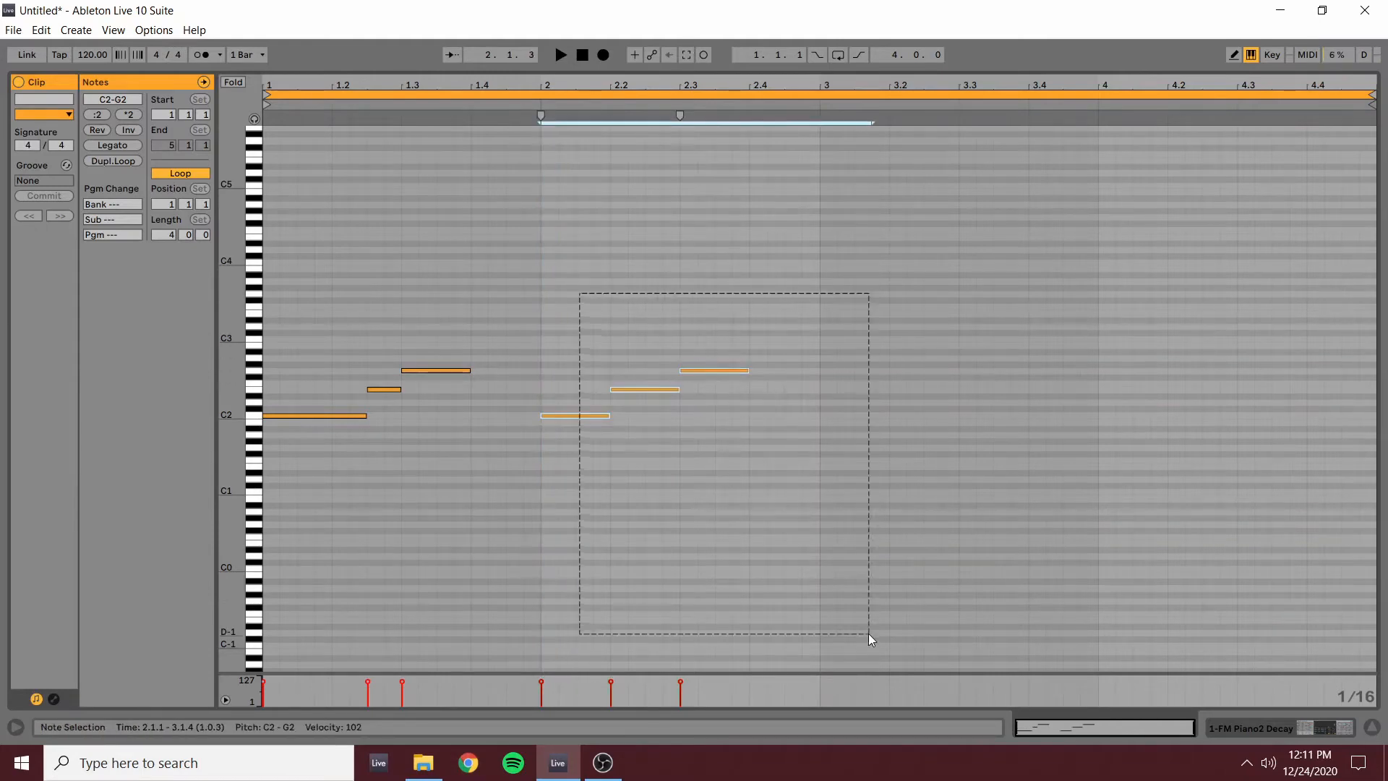
pyautogui.hotkey('ctrl', 'd')
pyautogui.click(855, 355)
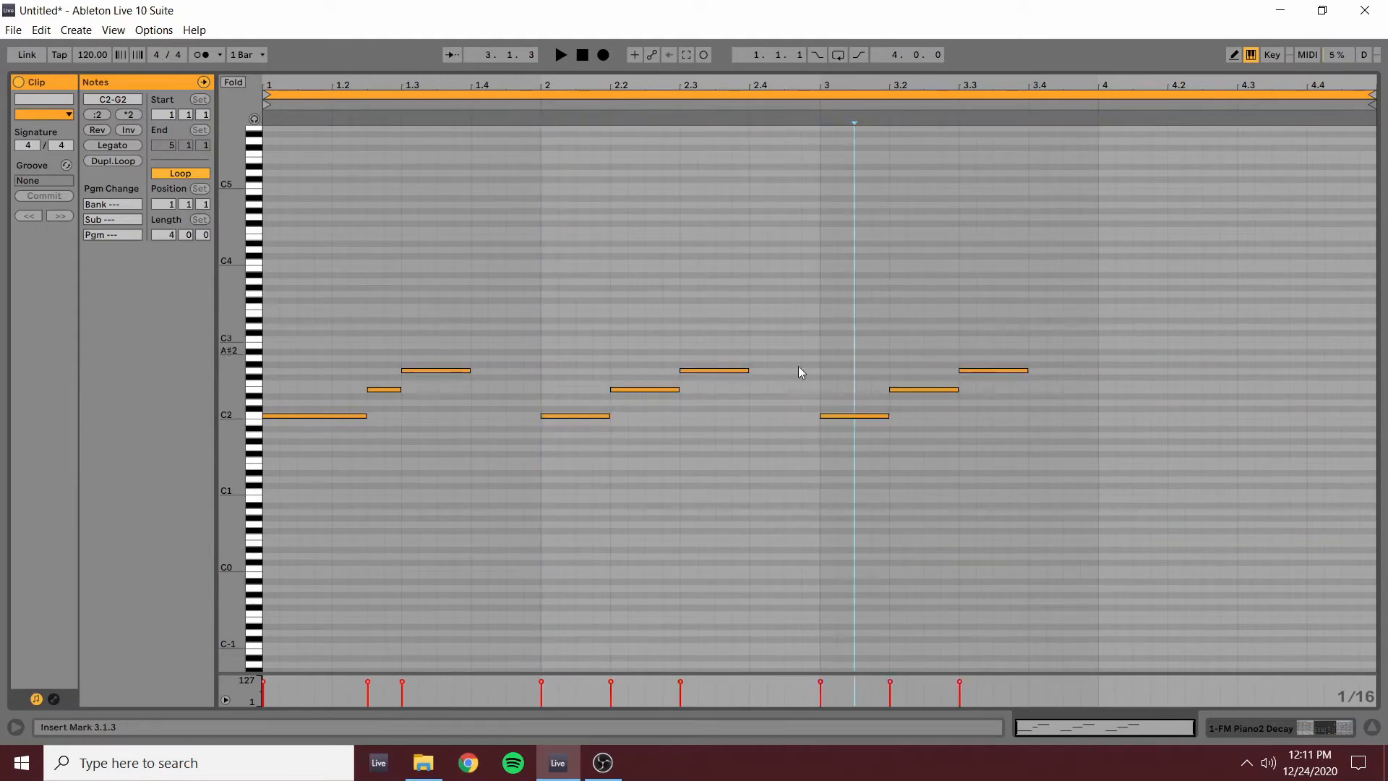
# - Transpose the three bar 3 notes down three semitones so the phrase starts on A1
pyautogui.moveTo(820, 290); pyautogui.dragTo(890, 598)
pyautogui.press('Down')
pyautogui.press('Down')
pyautogui.press('Down')
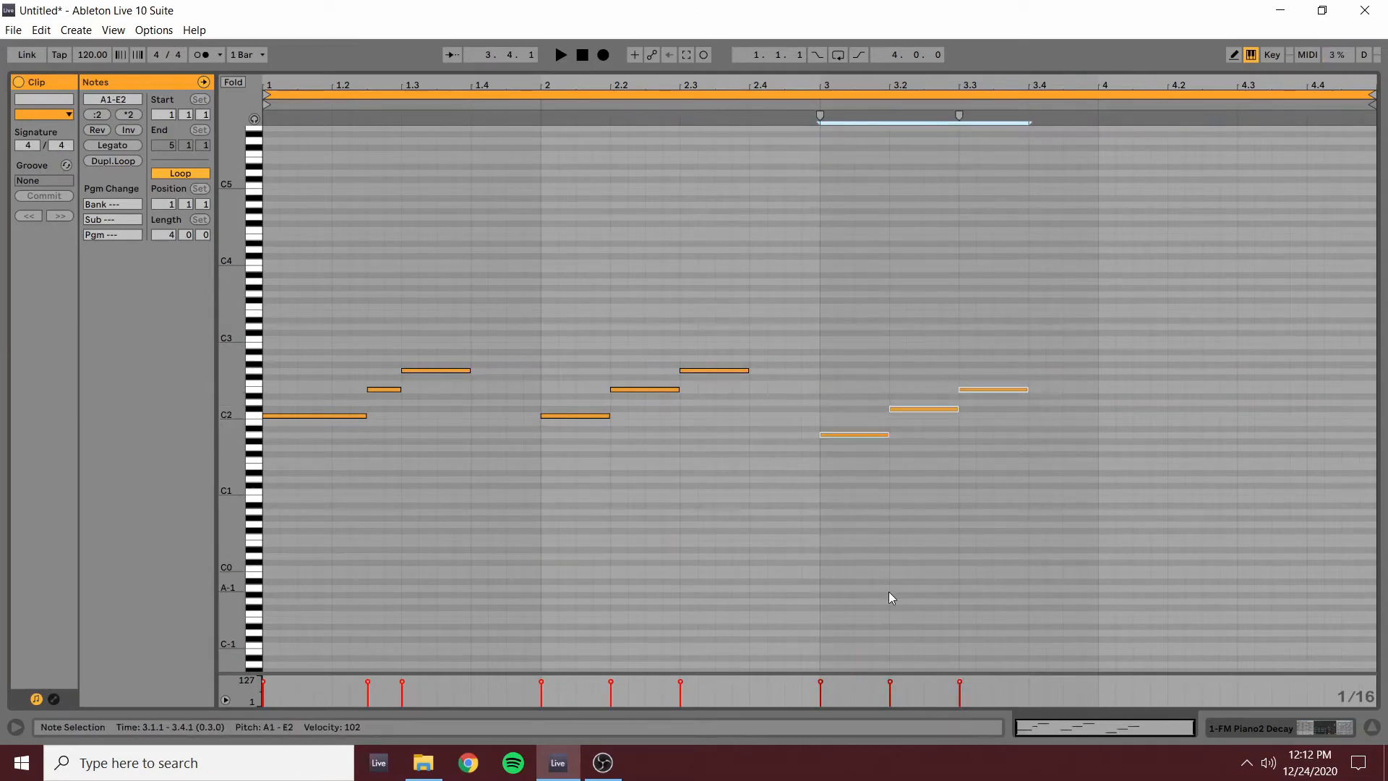
pyautogui.click(897, 466)
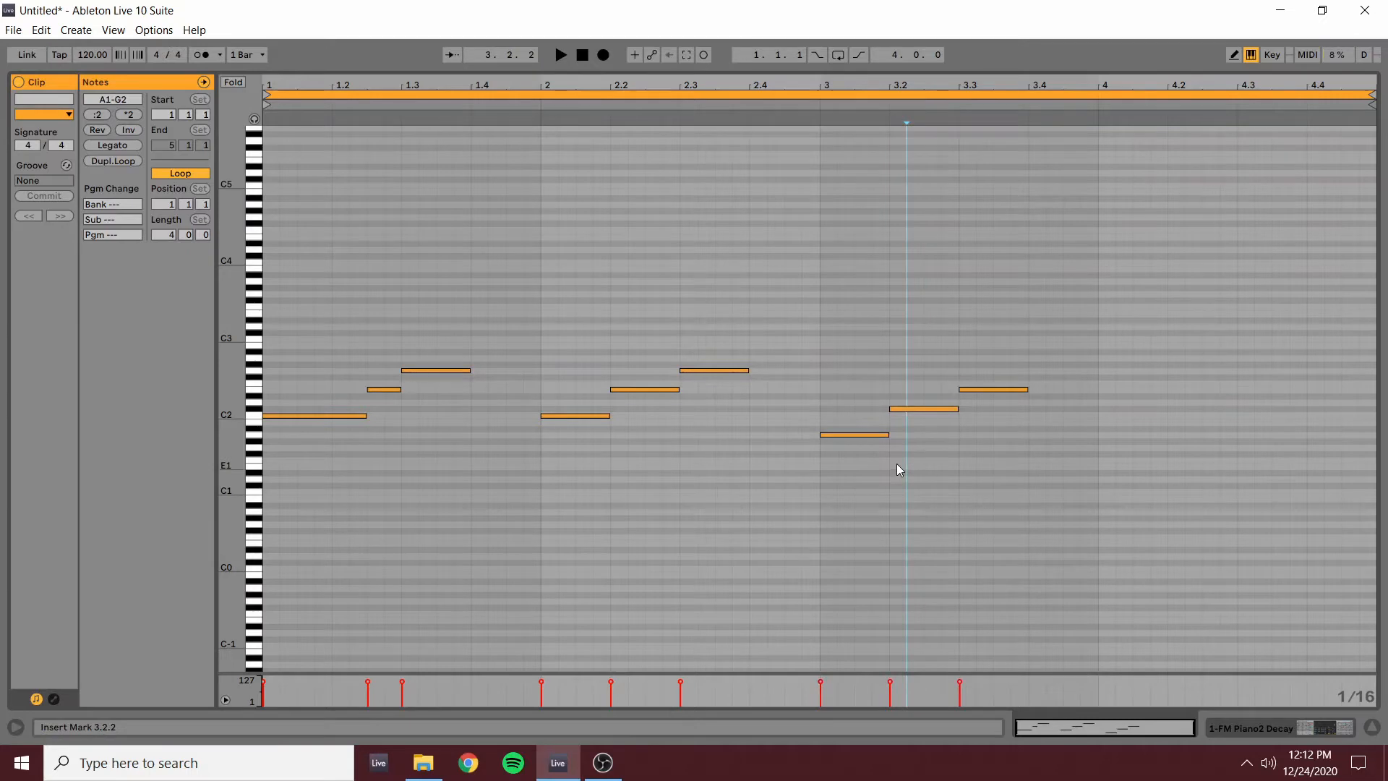
# - Lower the middle note of bar 3 to C2 and play back the clip
pyautogui.click(925, 409)
pyautogui.press('Down')
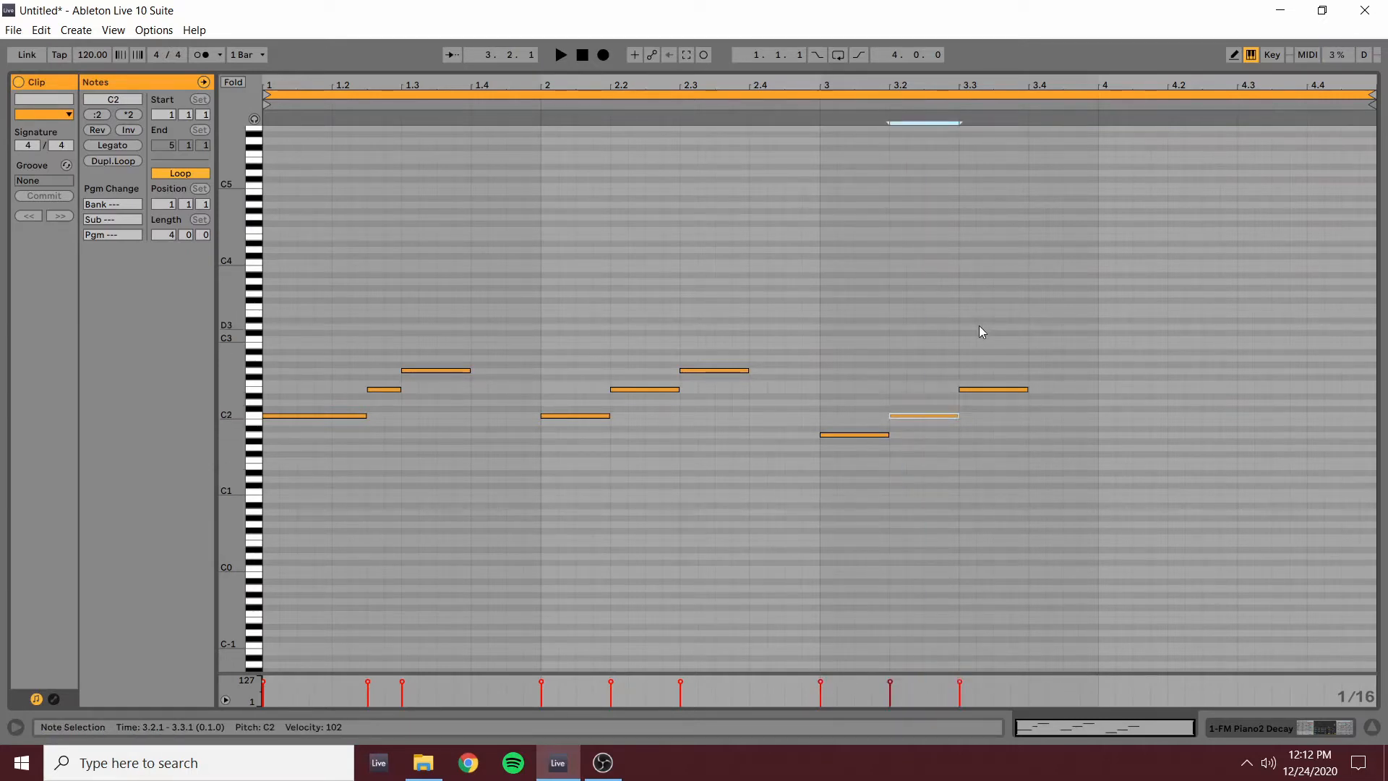
pyautogui.press('Up')
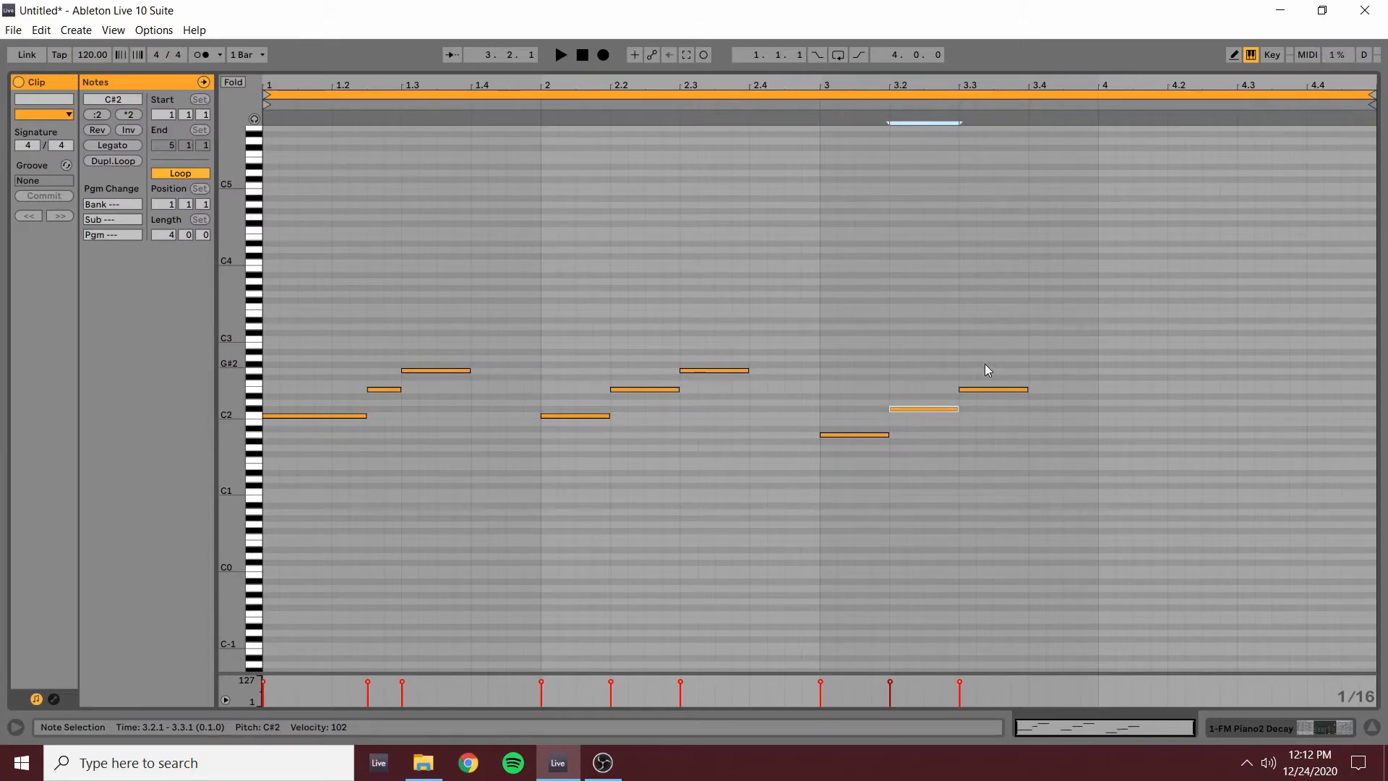
pyautogui.press('Down')
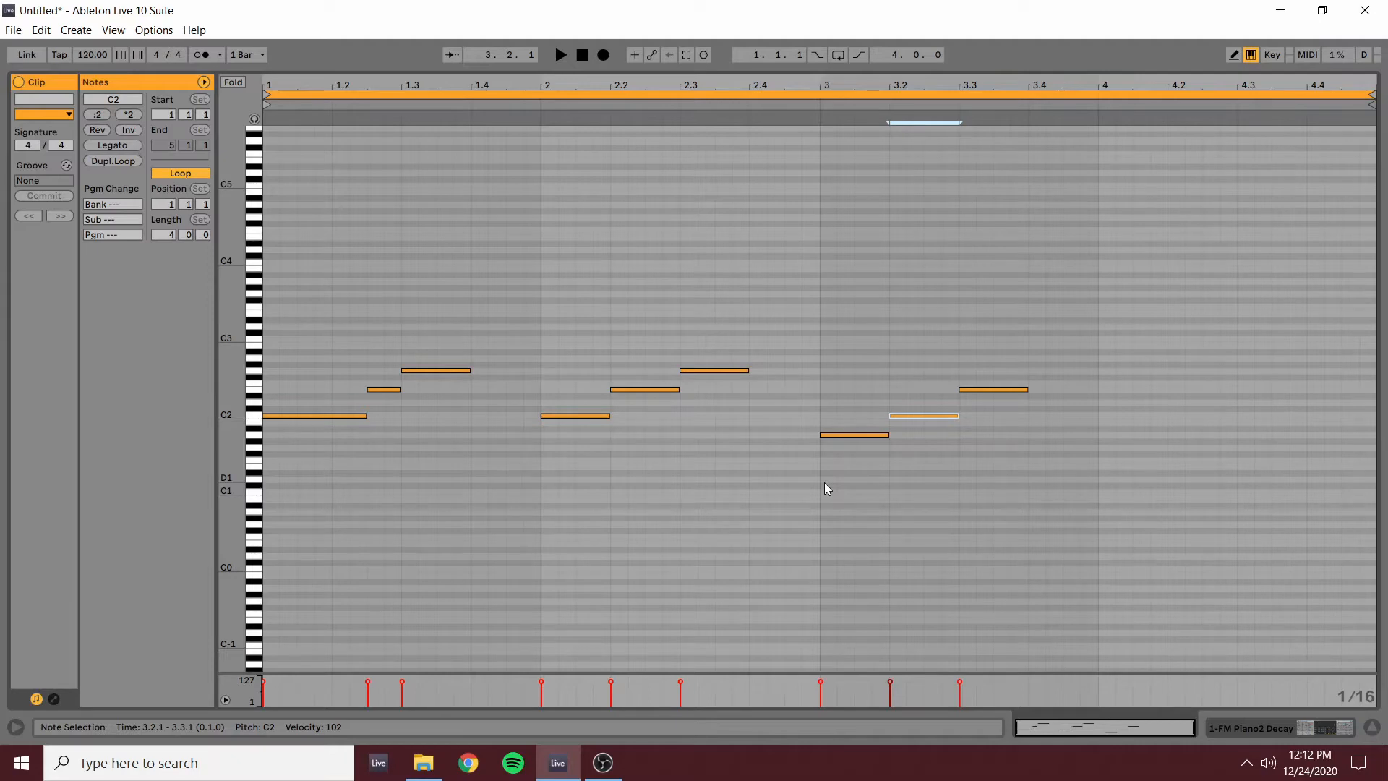
pyautogui.press('space')
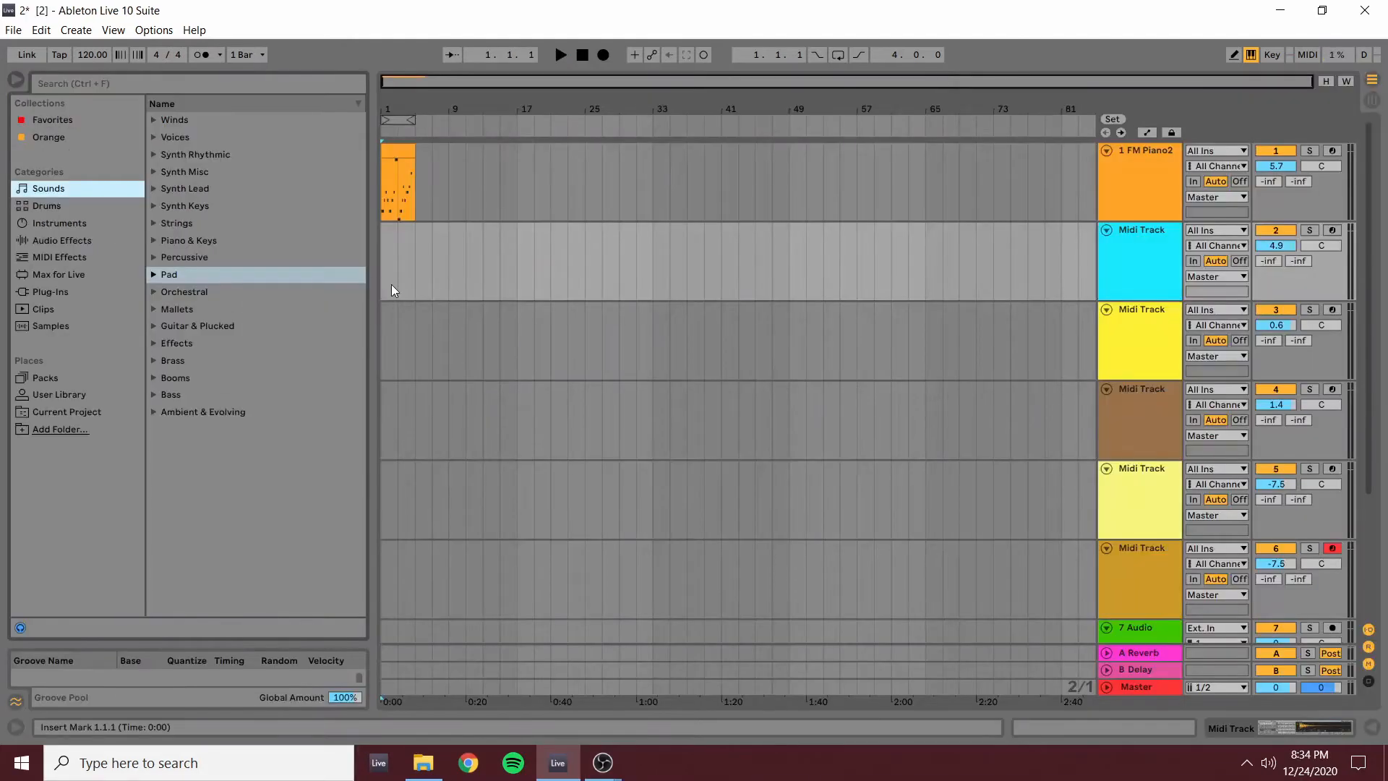
# - Select the second MIDI track at the start of bar 1 and arm it for recording
pyautogui.click(392, 284)
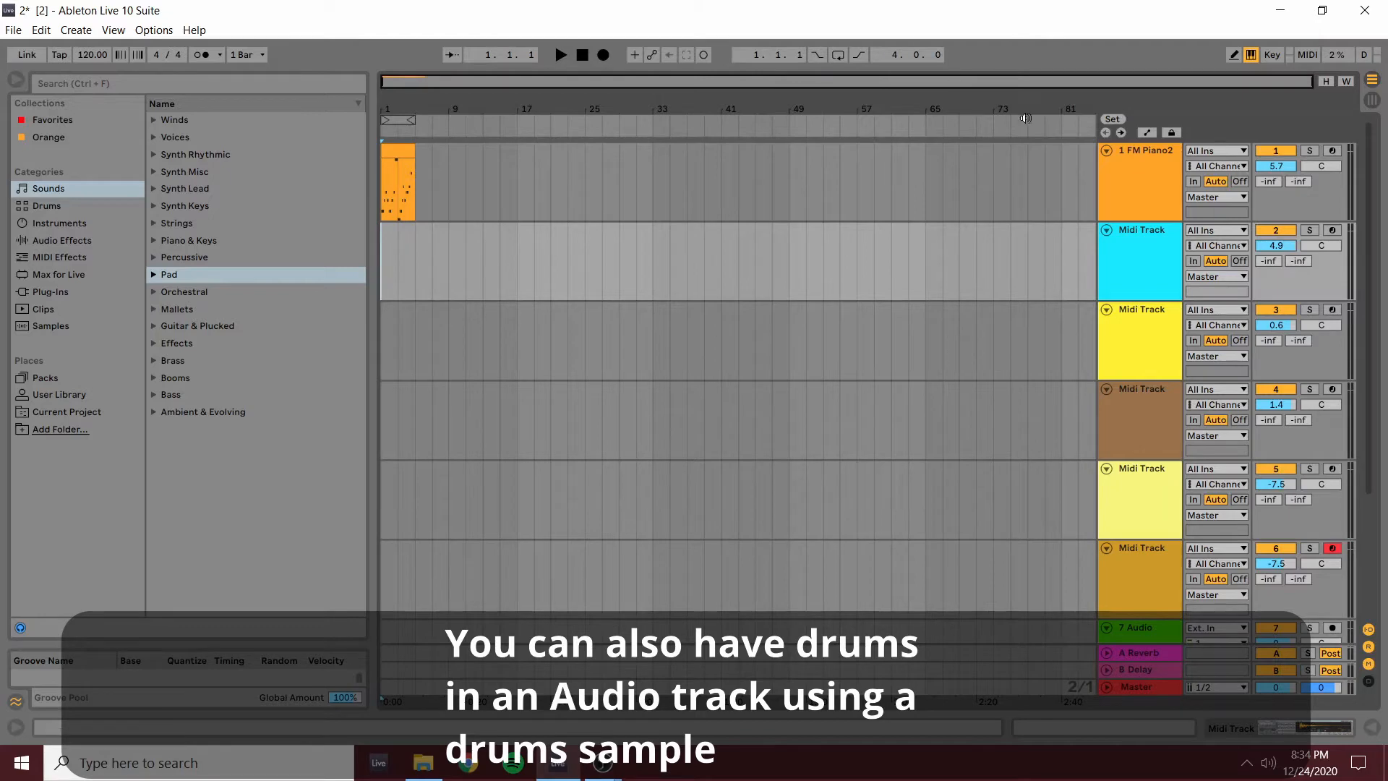
pyautogui.click(1149, 264)
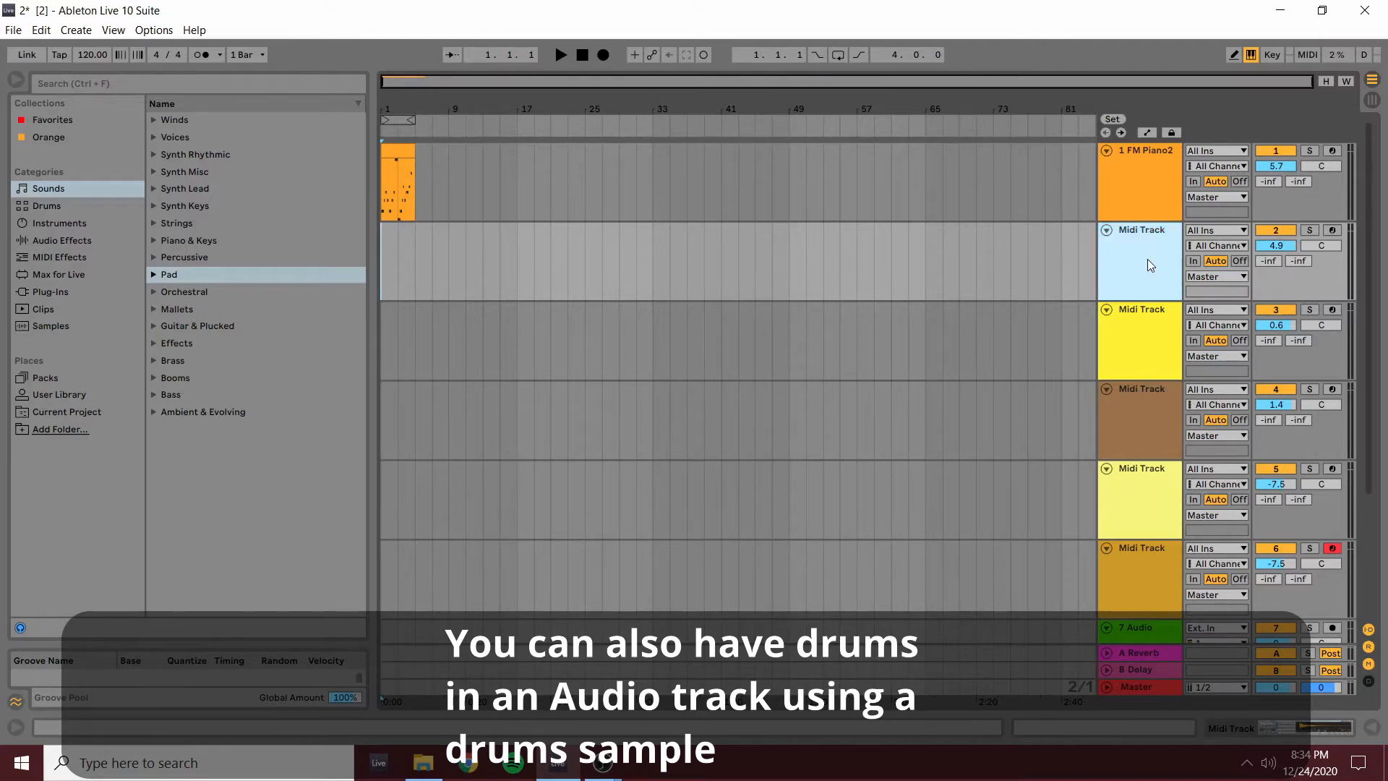
pyautogui.click(1333, 229)
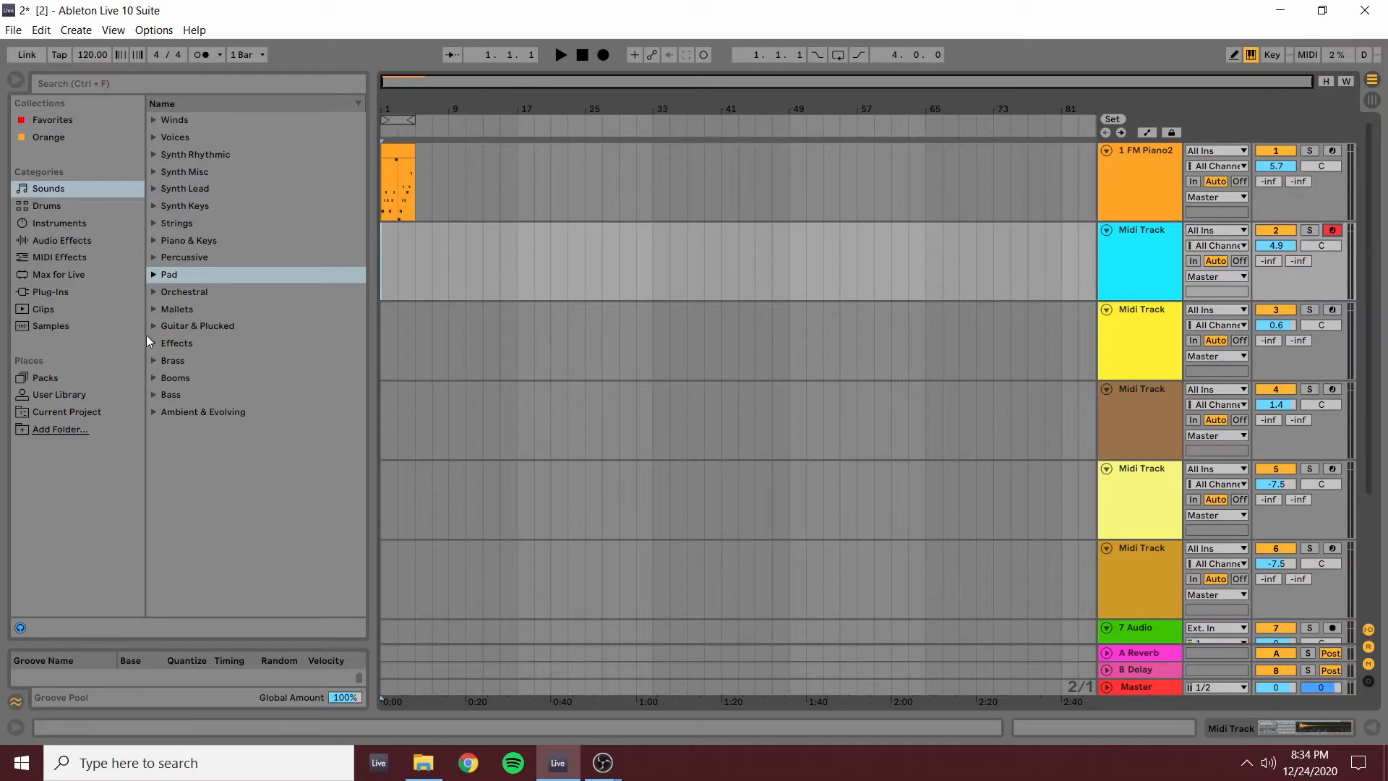
pyautogui.click(1331, 230)
# - Search the drum library for 808 and load 808 Core Kit onto the second MIDI track
pyautogui.click(40, 207)
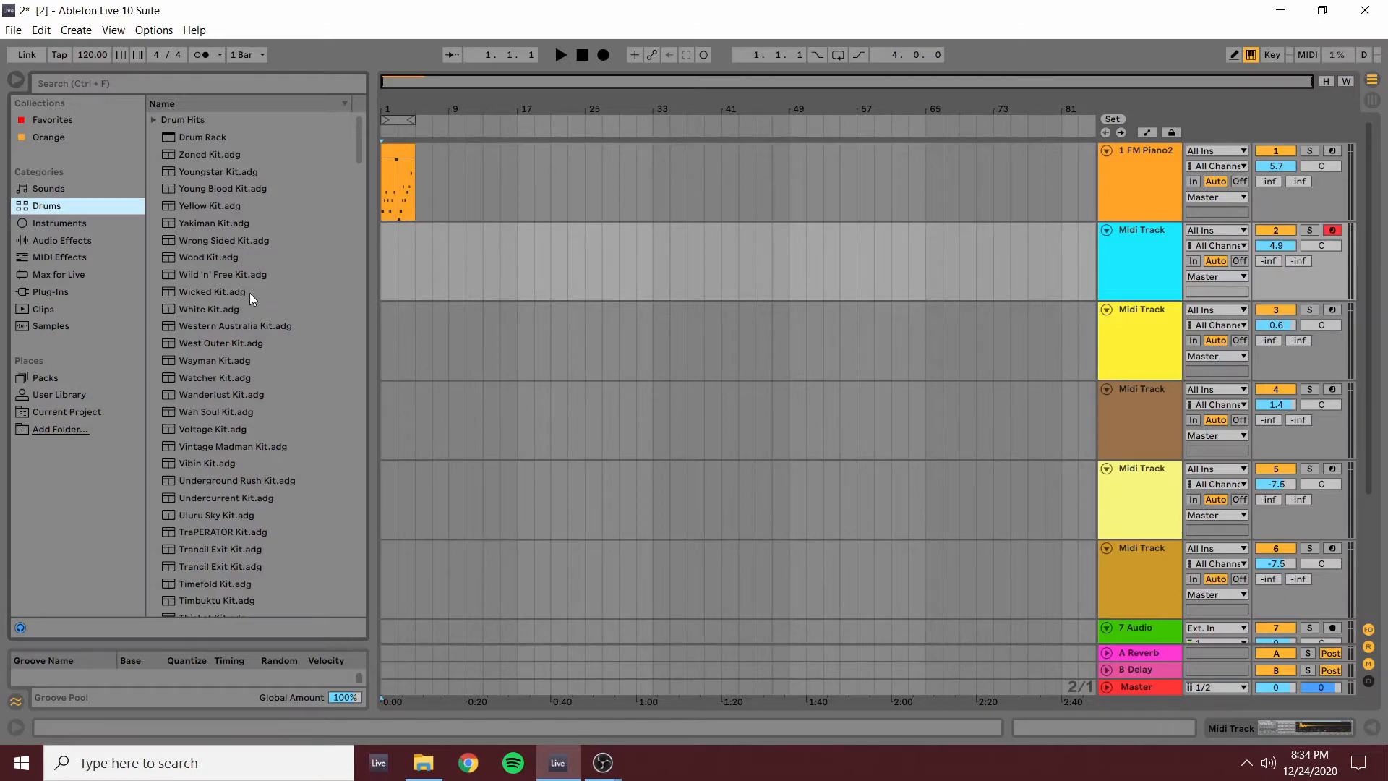
pyautogui.scroll(-15, 251, 289)
pyautogui.scroll(-20, 262, 297)
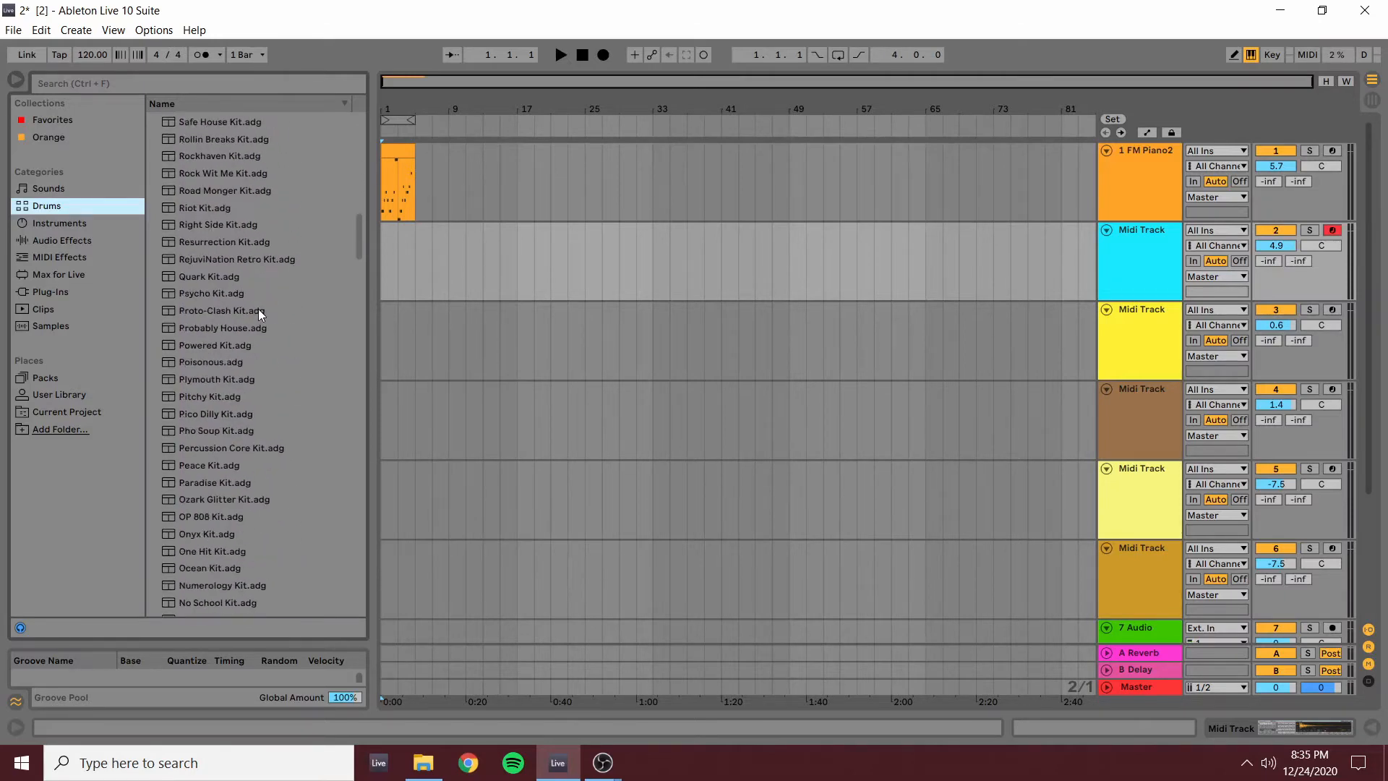
pyautogui.scroll(-8, 258, 310)
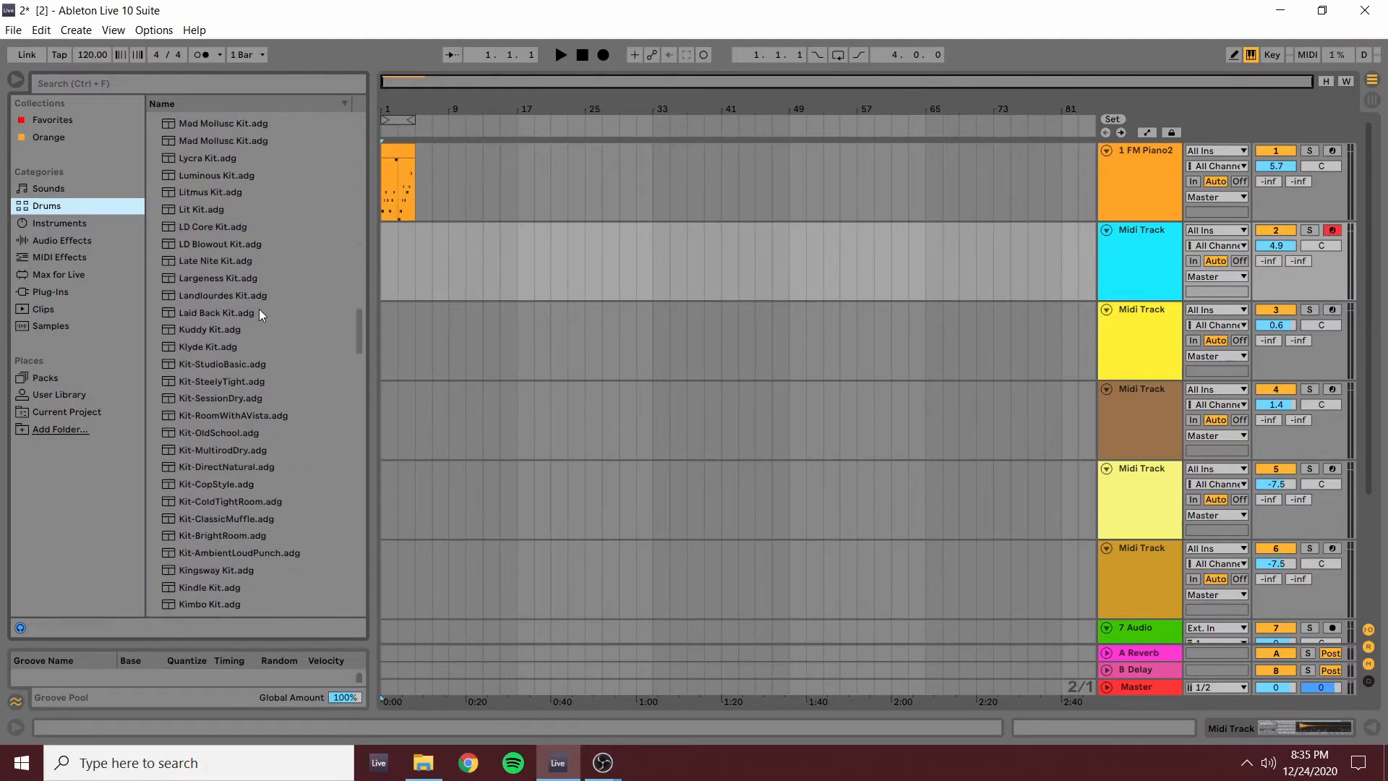
pyautogui.click(84, 89)
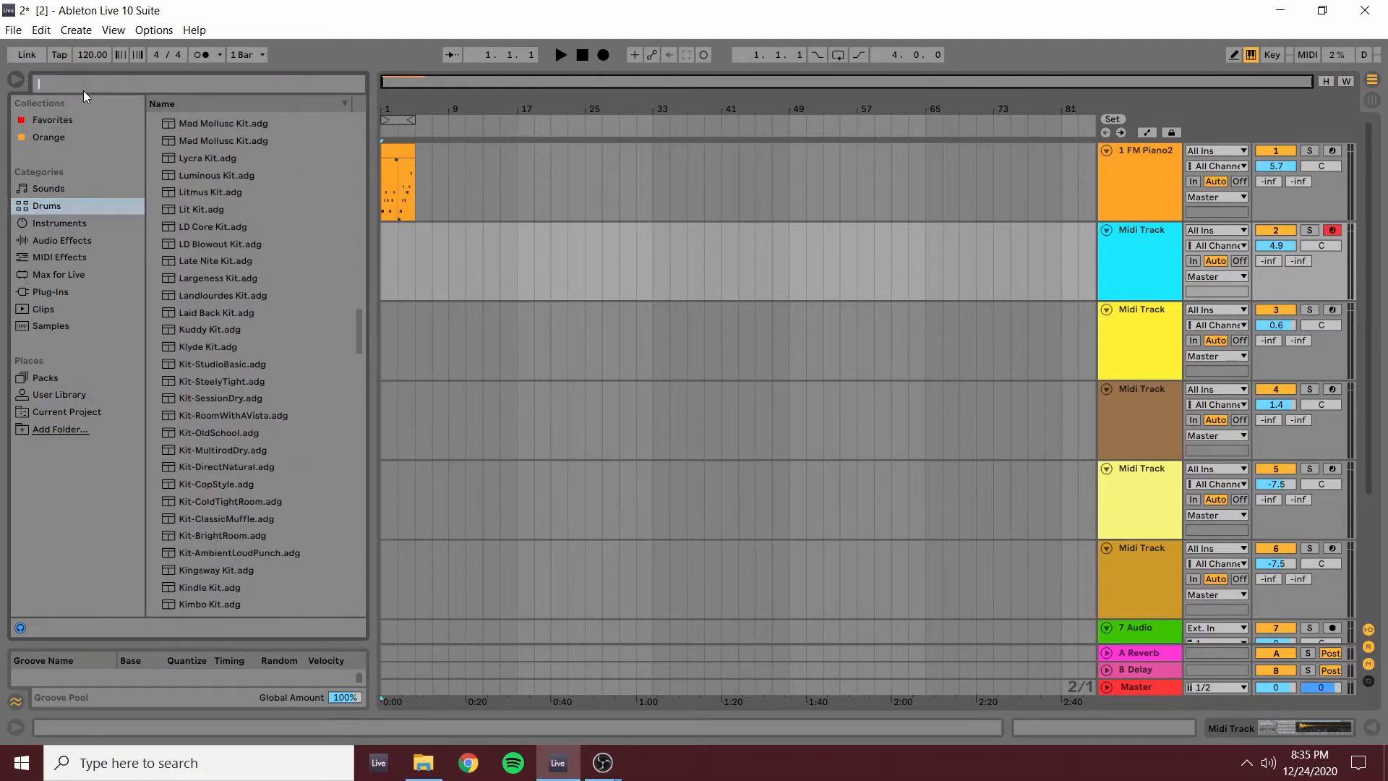
pyautogui.write('8-8')
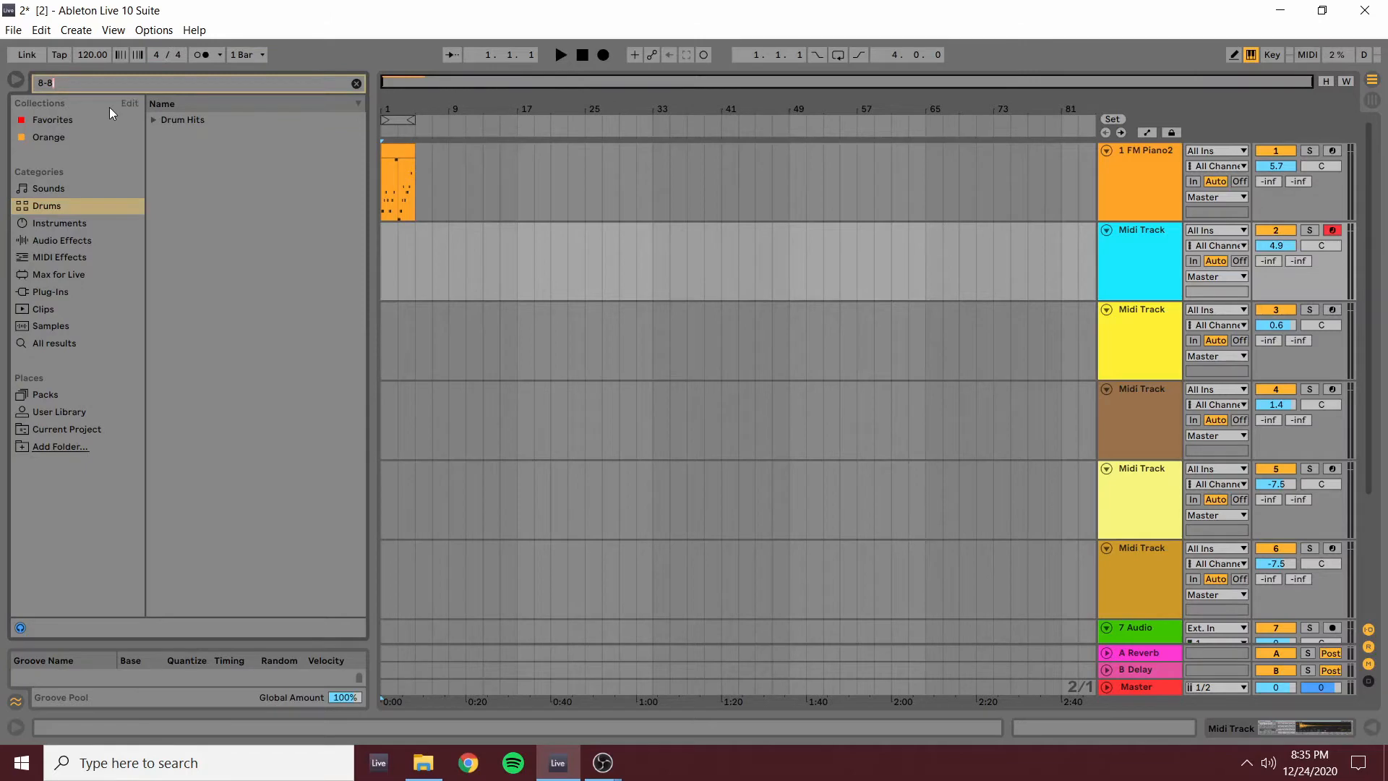
pyautogui.press('BackSpace')
pyautogui.press('BackSpace')
pyautogui.press('BackSpace')
pyautogui.write('808')
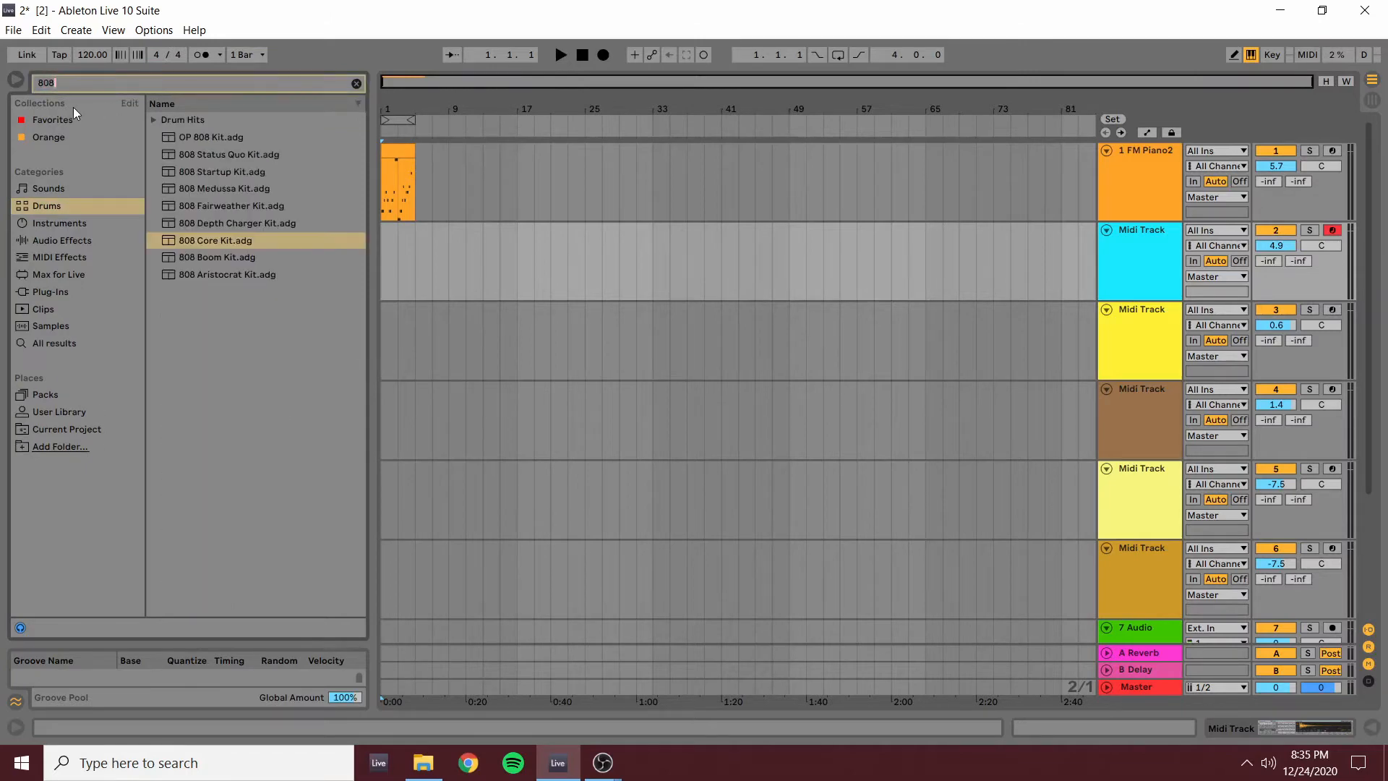
pyautogui.moveTo(245, 243); pyautogui.dragTo(410, 244)
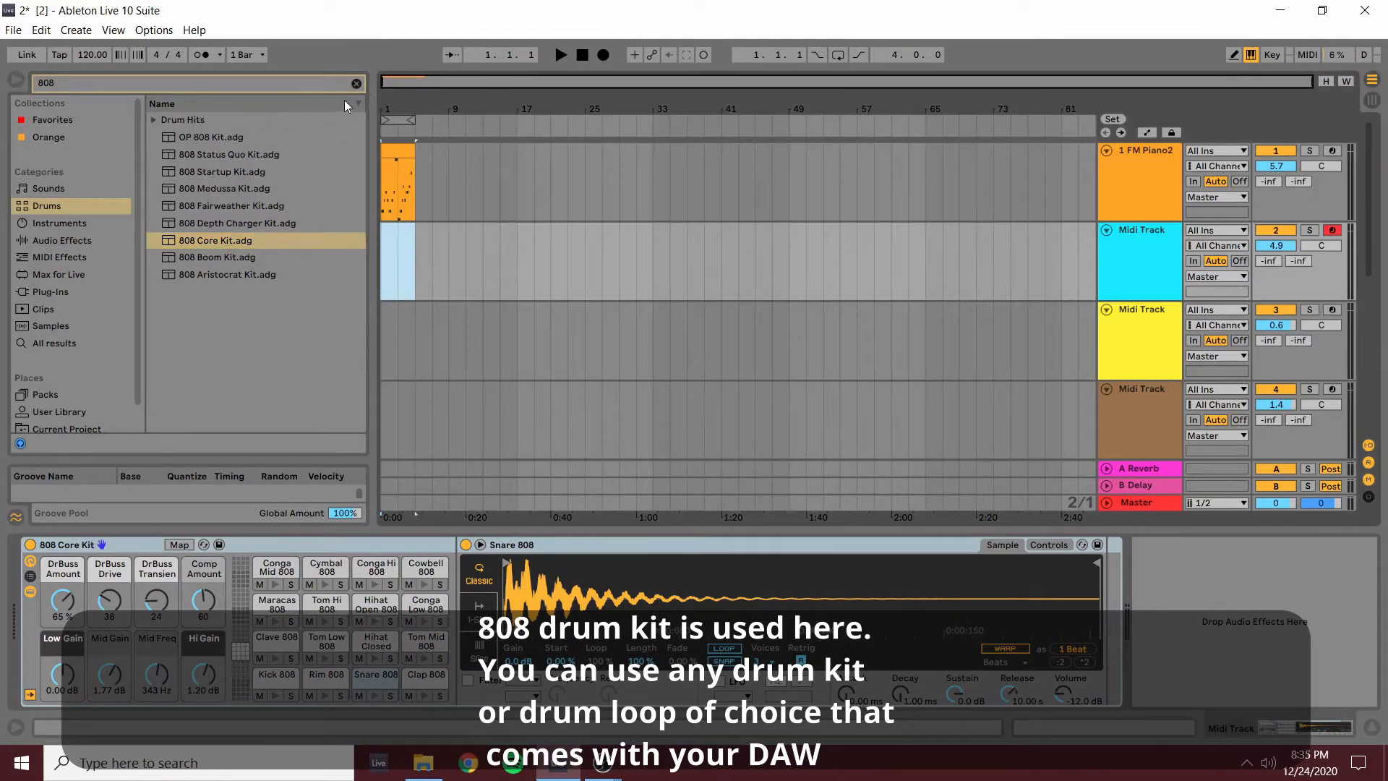
# - Search the drum library for 707, 606 and 303 kits and clear the search
pyautogui.click(361, 85)
pyautogui.write('707')
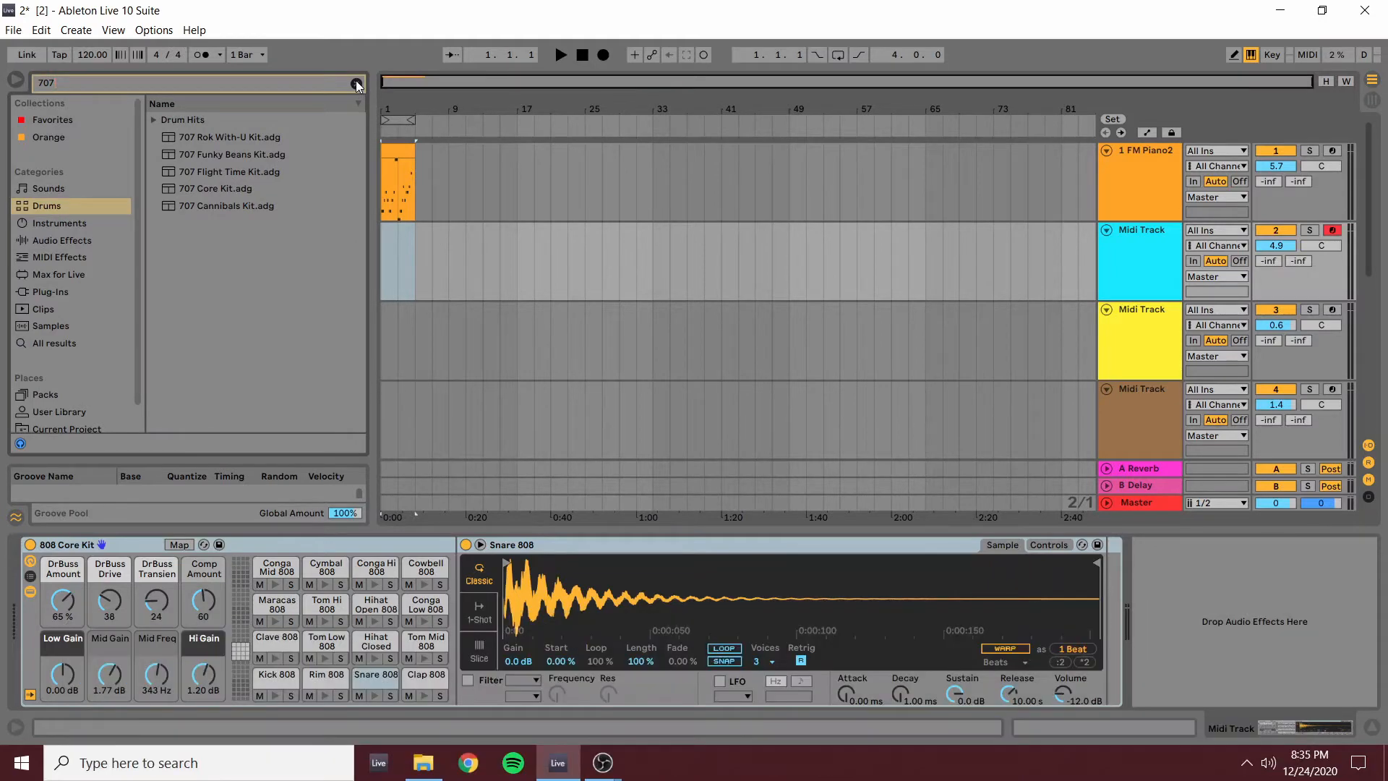
pyautogui.click(355, 83)
pyautogui.write('606')
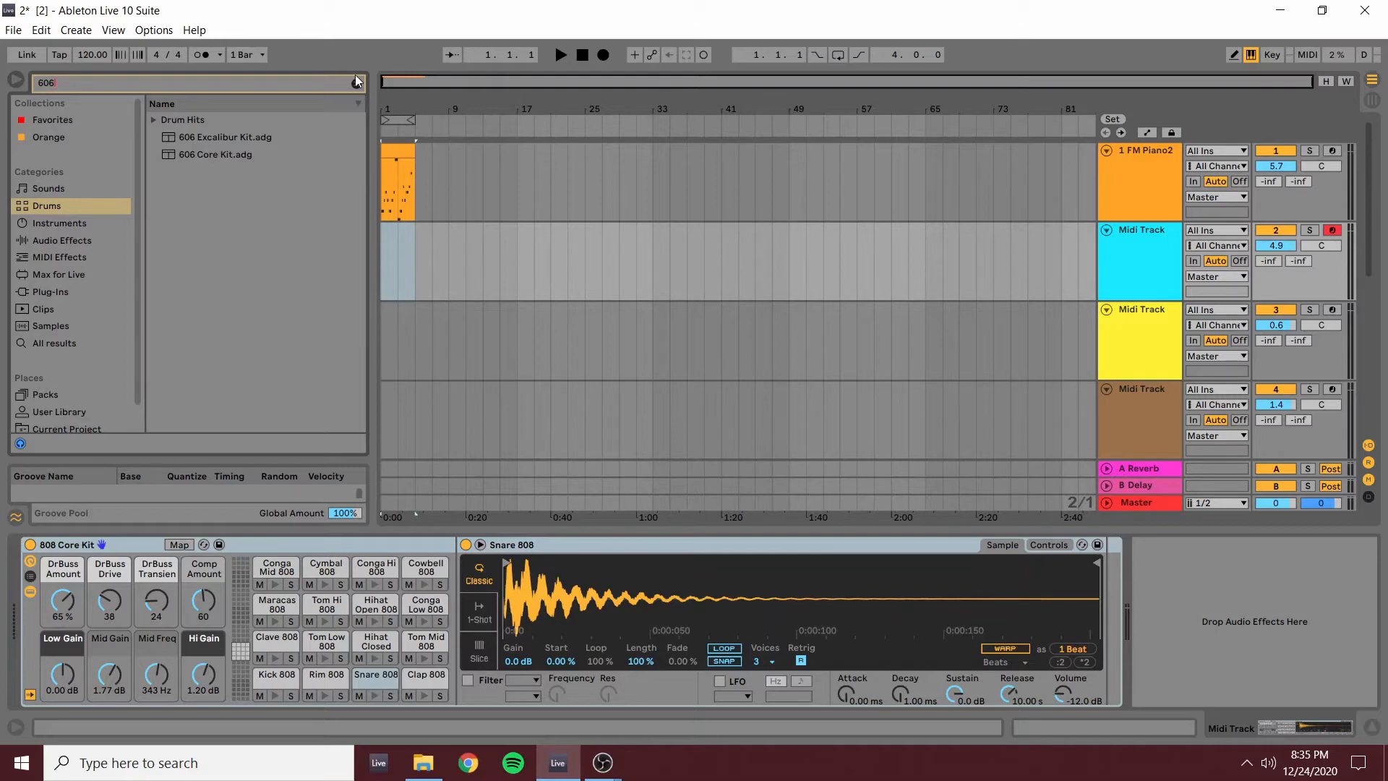
pyautogui.click(355, 82)
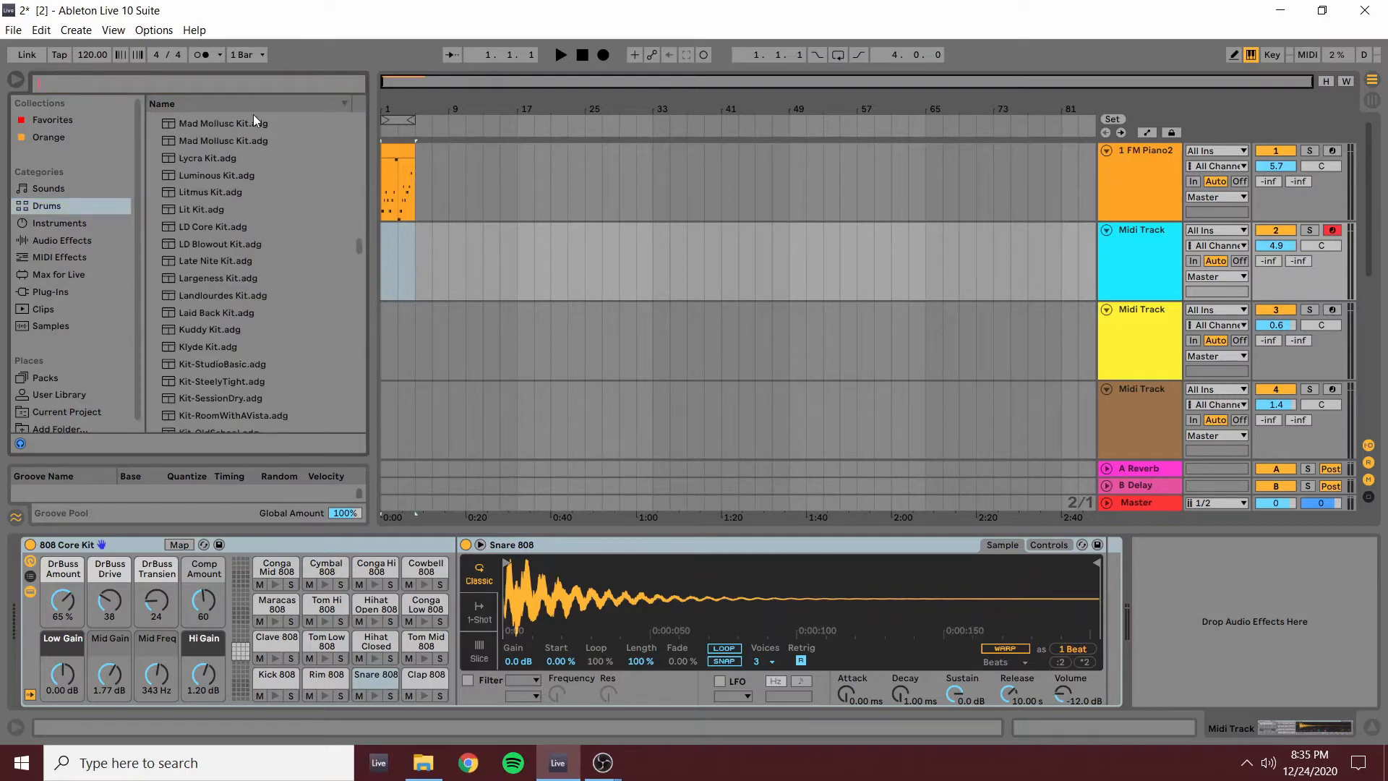
pyautogui.write('303')
pyautogui.press('BackSpace')
pyautogui.press('BackSpace')
pyautogui.press('BackSpace')
# - Insert an empty MIDI clip over bars 1 to 4 of the second track and open it in an enlarged note editor
pyautogui.rightClick(415, 259)
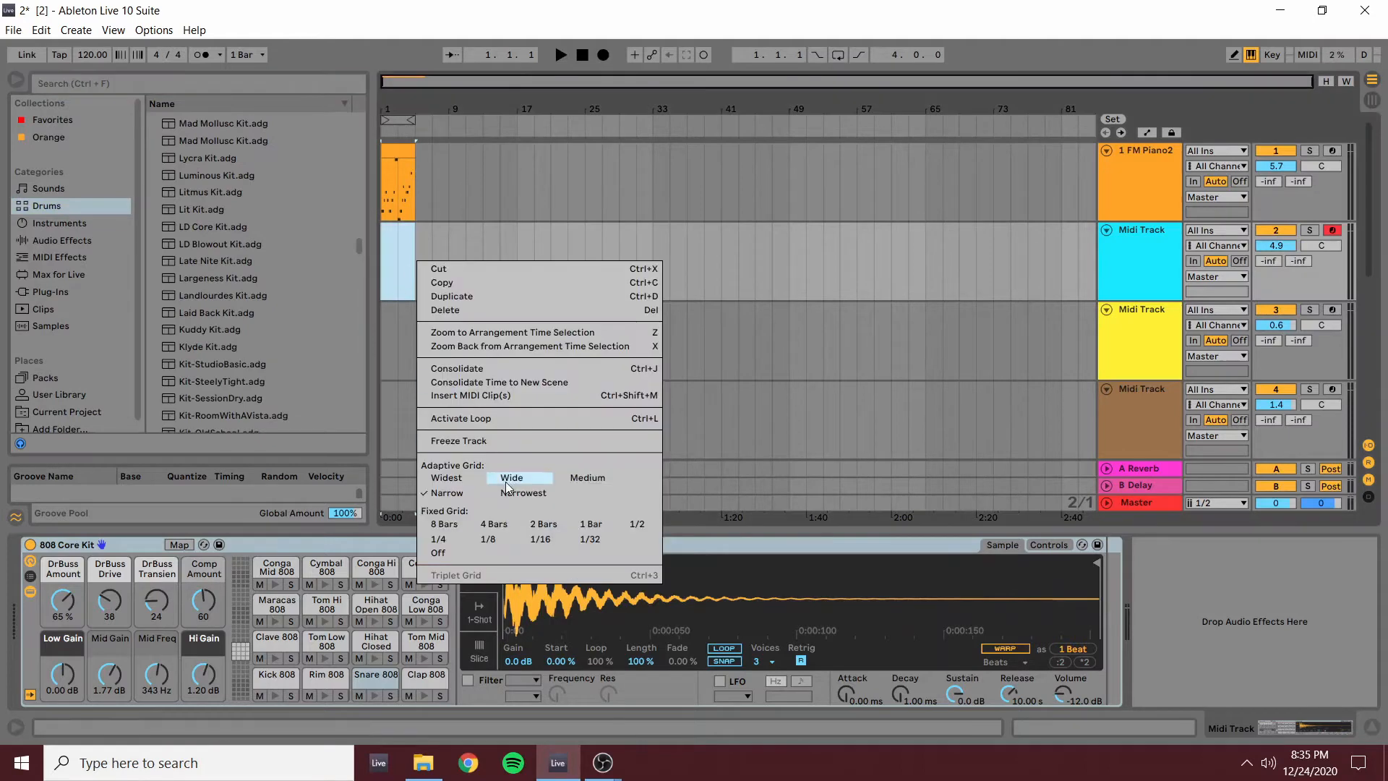
pyautogui.click(470, 397)
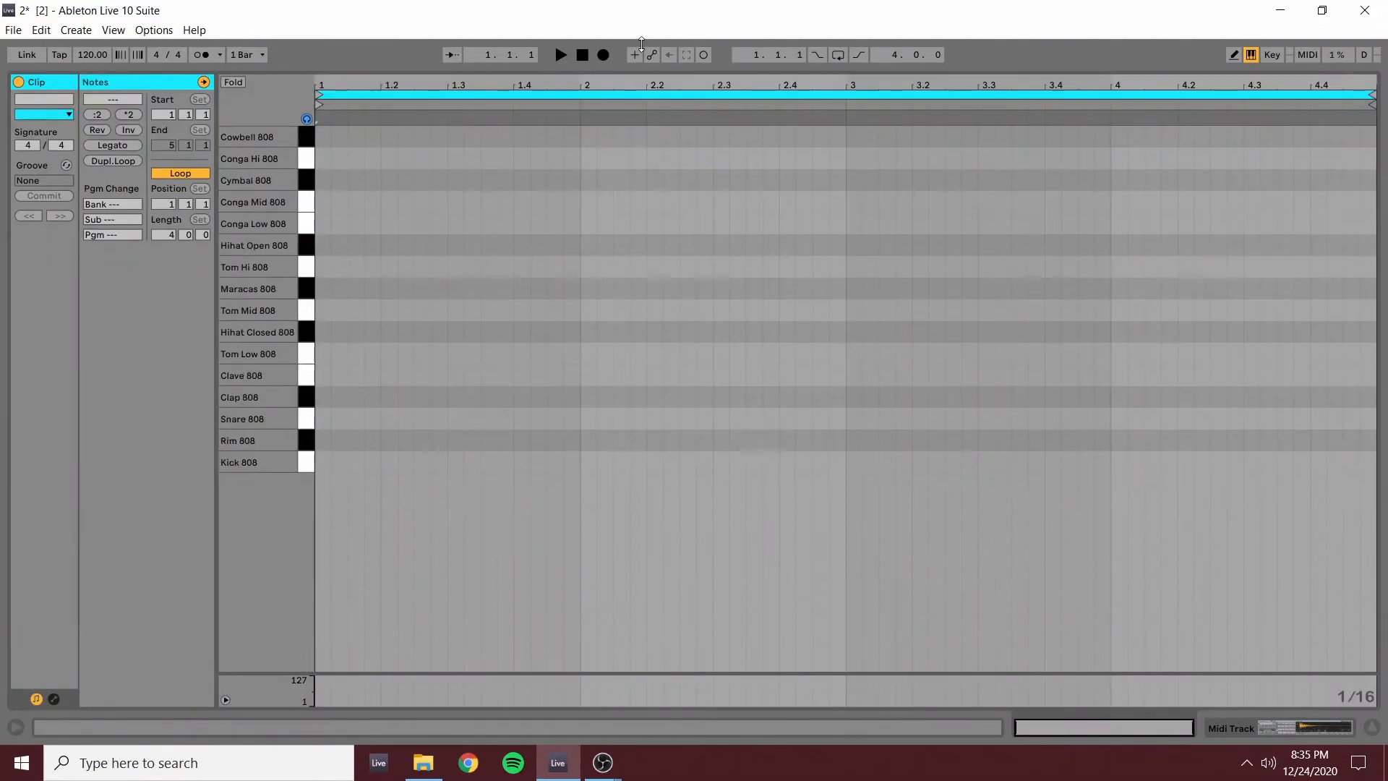
pyautogui.moveTo(593, 524); pyautogui.dragTo(640, 42)
pyautogui.moveTo(356, 70); pyautogui.dragTo(342, 750)
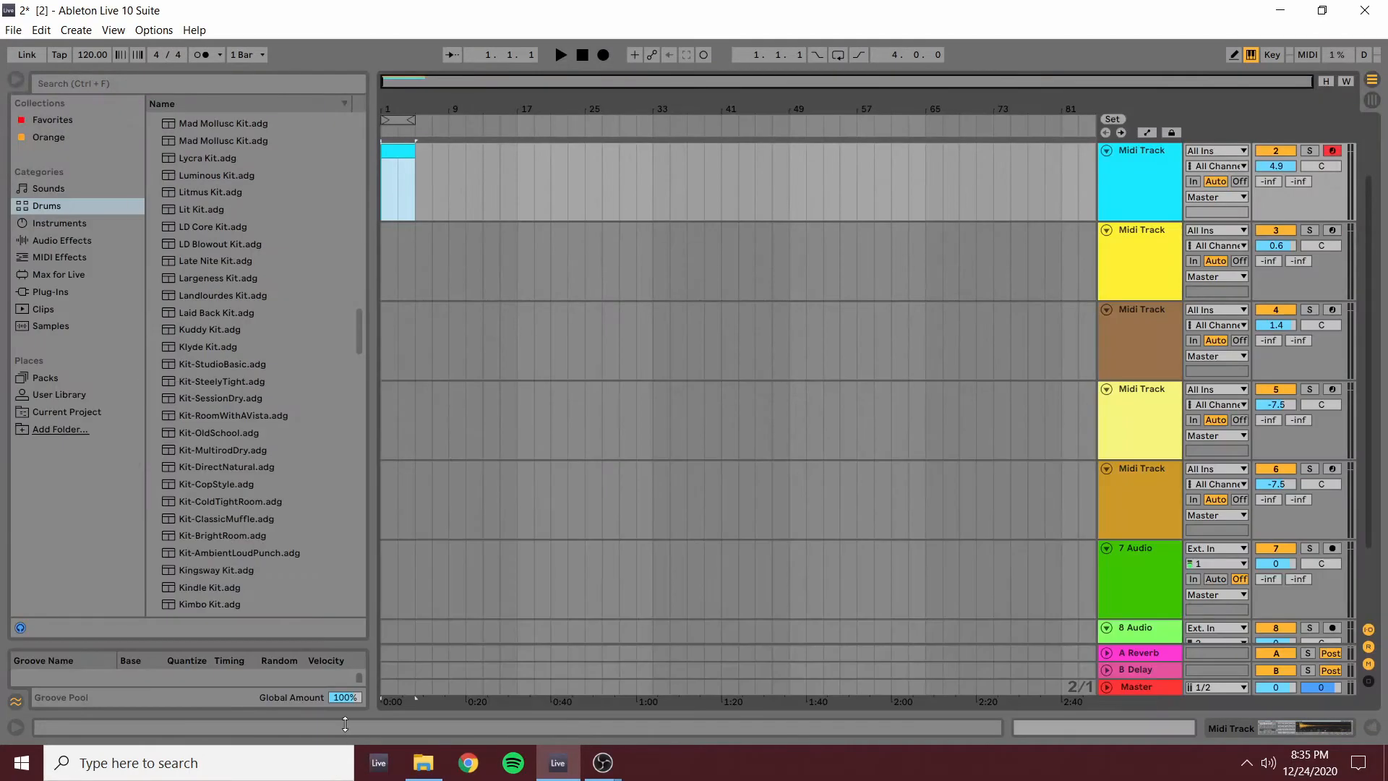
pyautogui.scroll(3, 535, 442)
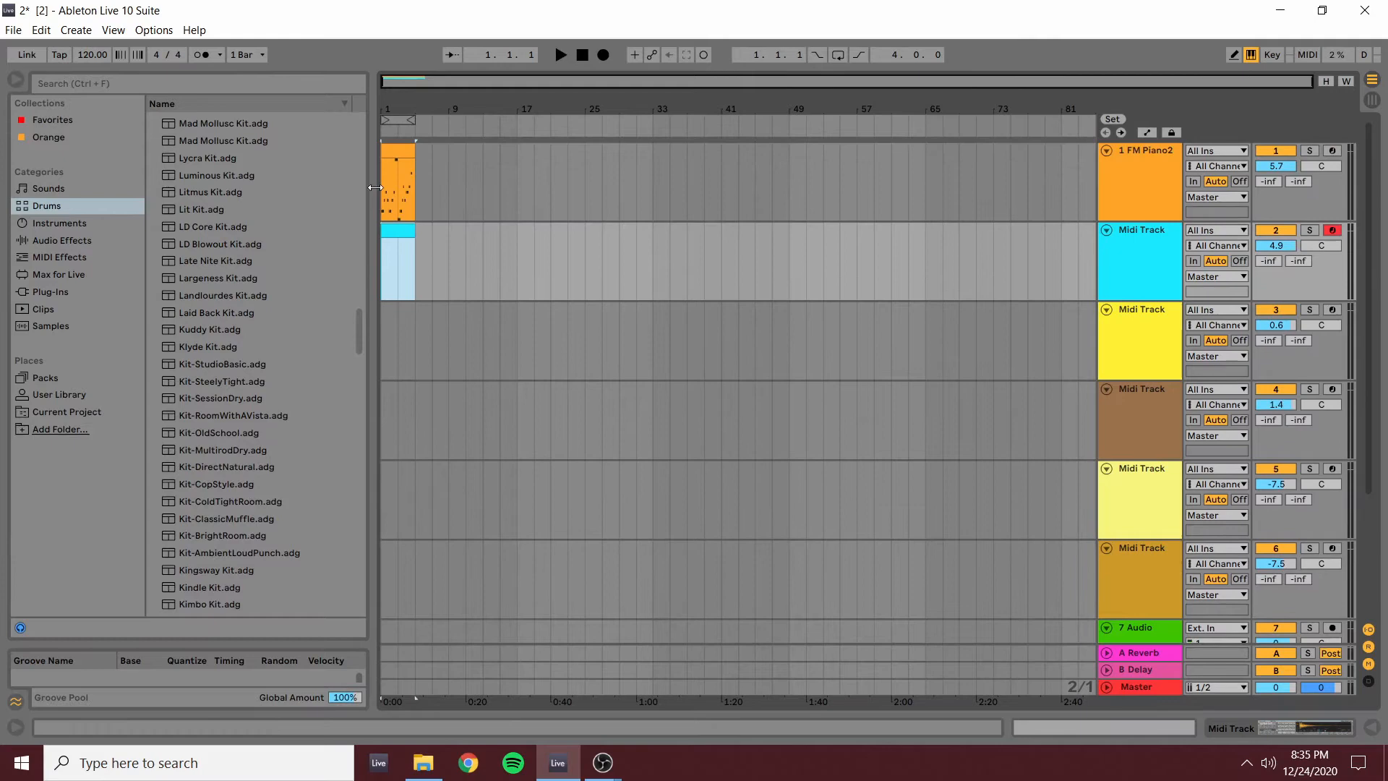
pyautogui.doubleClick(396, 231)
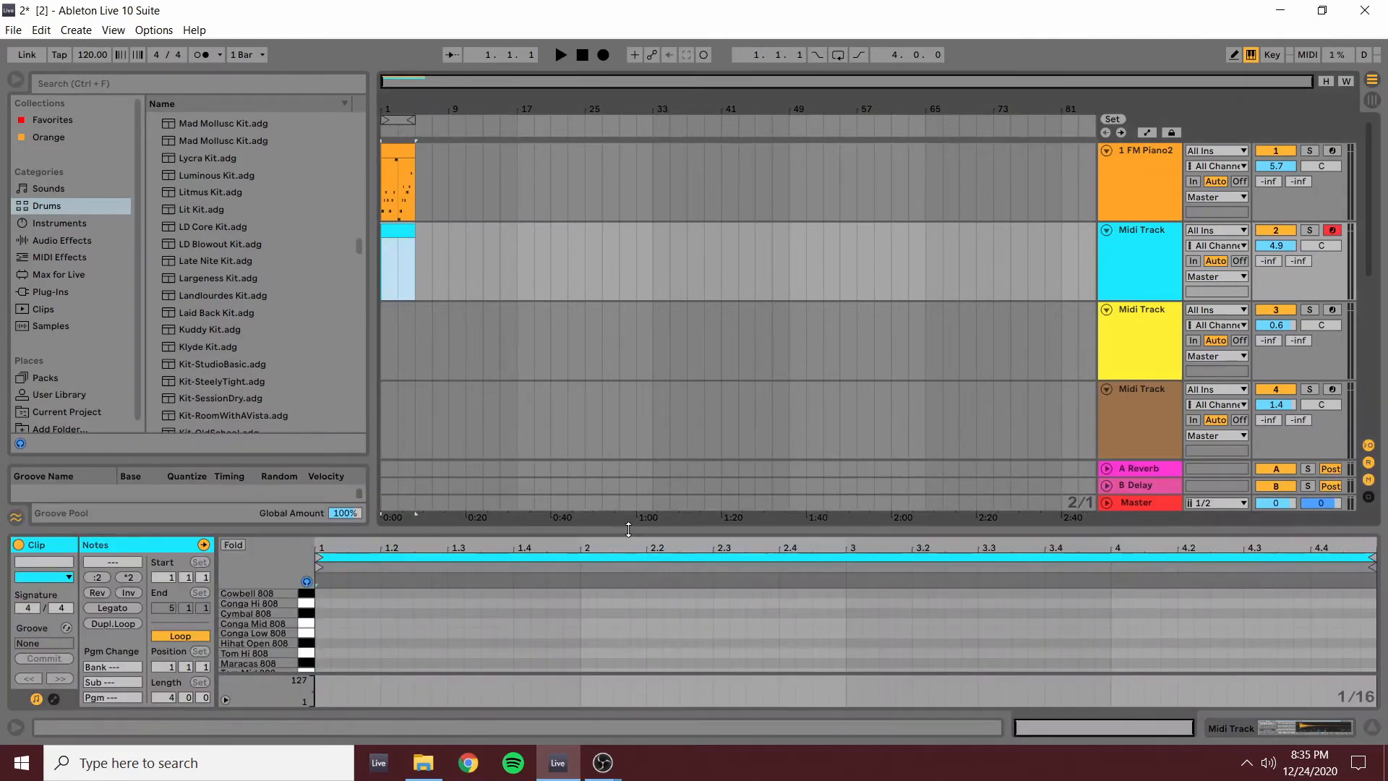
pyautogui.moveTo(627, 525); pyautogui.dragTo(405, 76)
# - Audition kit sounds such as Conga Hi, Hihat Open and Kick 808 in the note editor
pyautogui.click(305, 158)
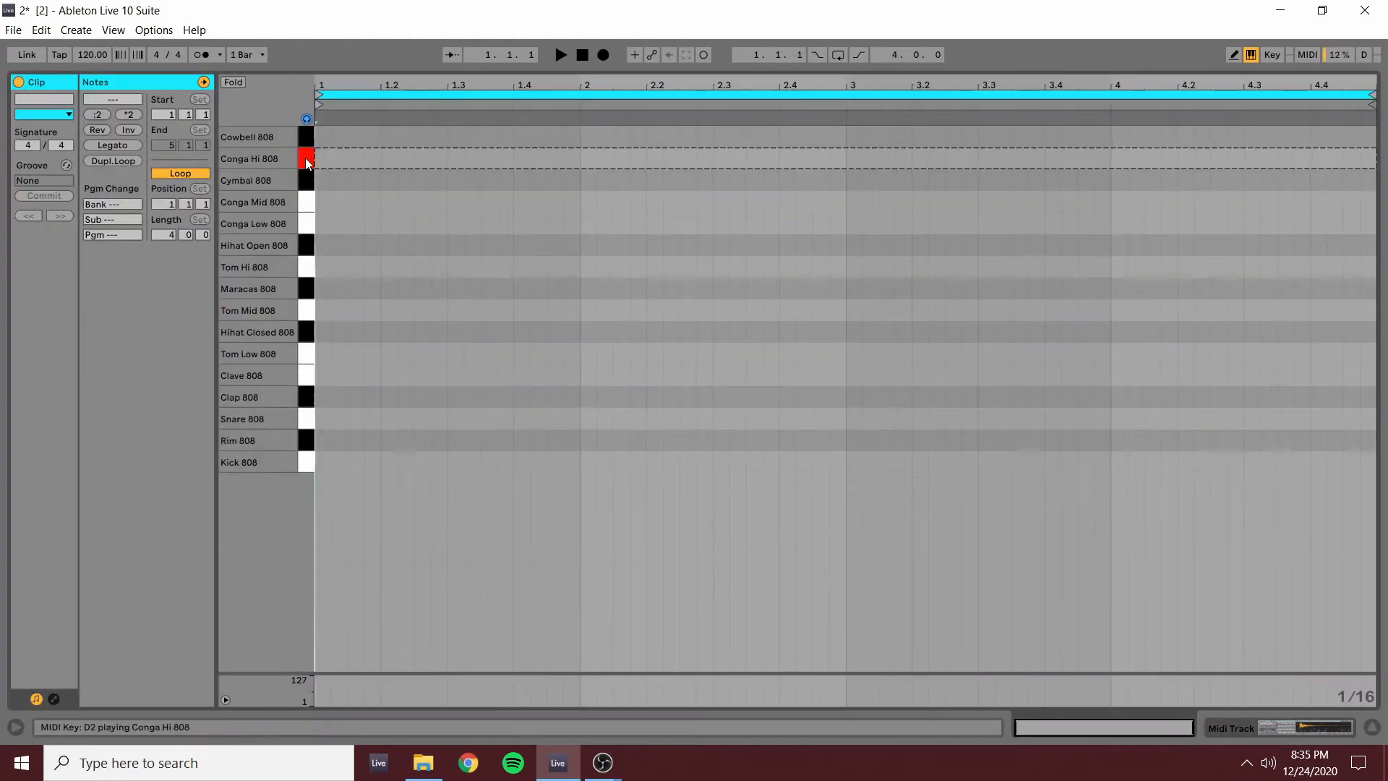
pyautogui.click(310, 249)
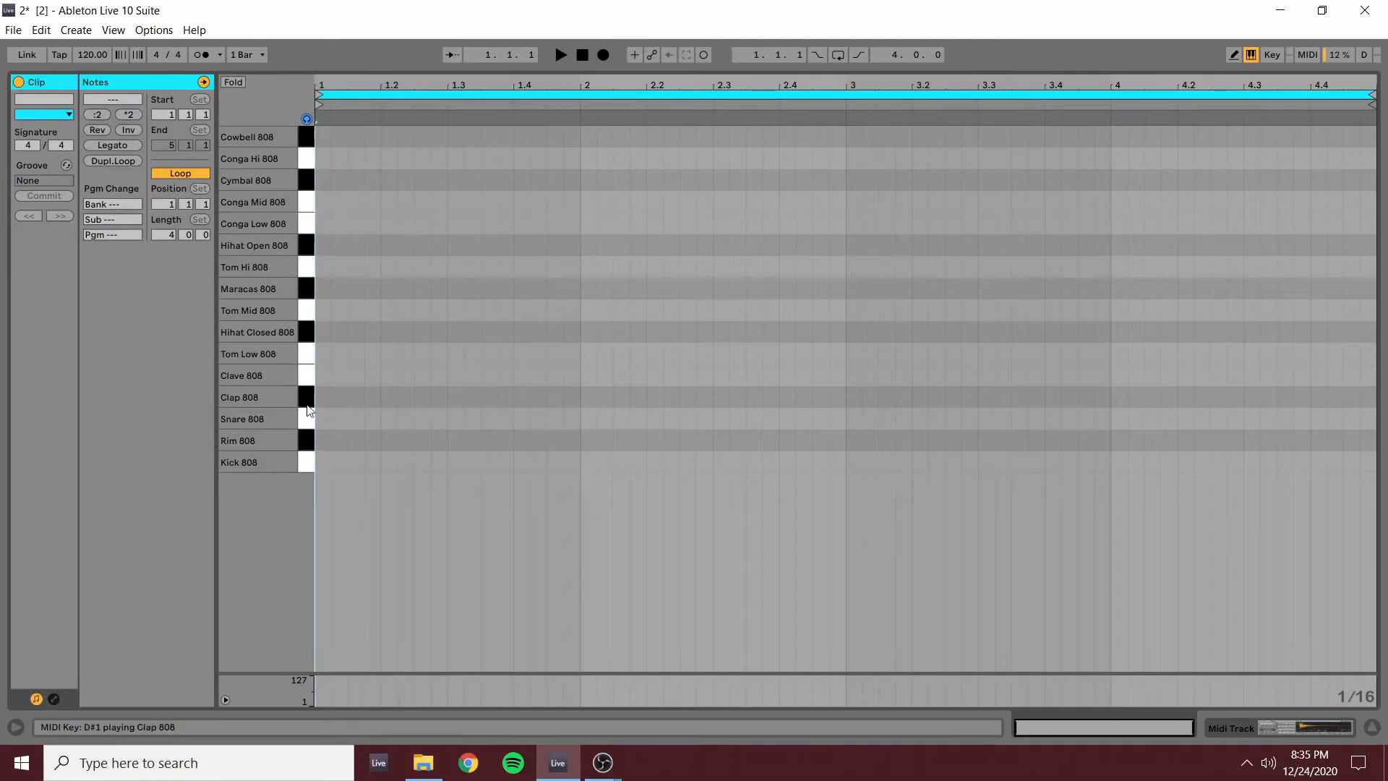
pyautogui.click(305, 462)
# - Place a sixteenth-note Kick 808 hit on each of the four beats of bar 1
pyautogui.doubleClick(322, 462)
pyautogui.click(382, 457)
pyautogui.doubleClick(383, 463)
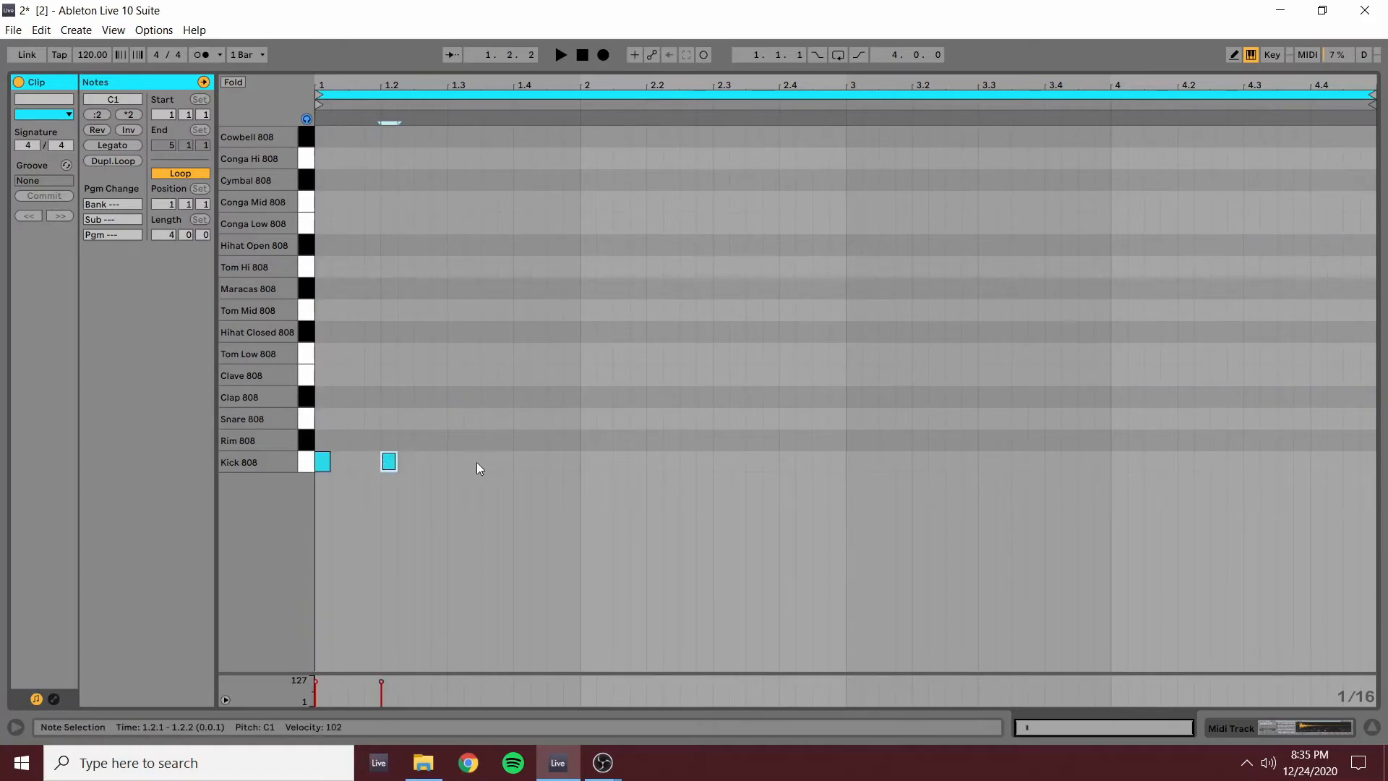
pyautogui.click(465, 463)
pyautogui.doubleClick(472, 463)
pyautogui.moveTo(474, 465); pyautogui.dragTo(457, 465)
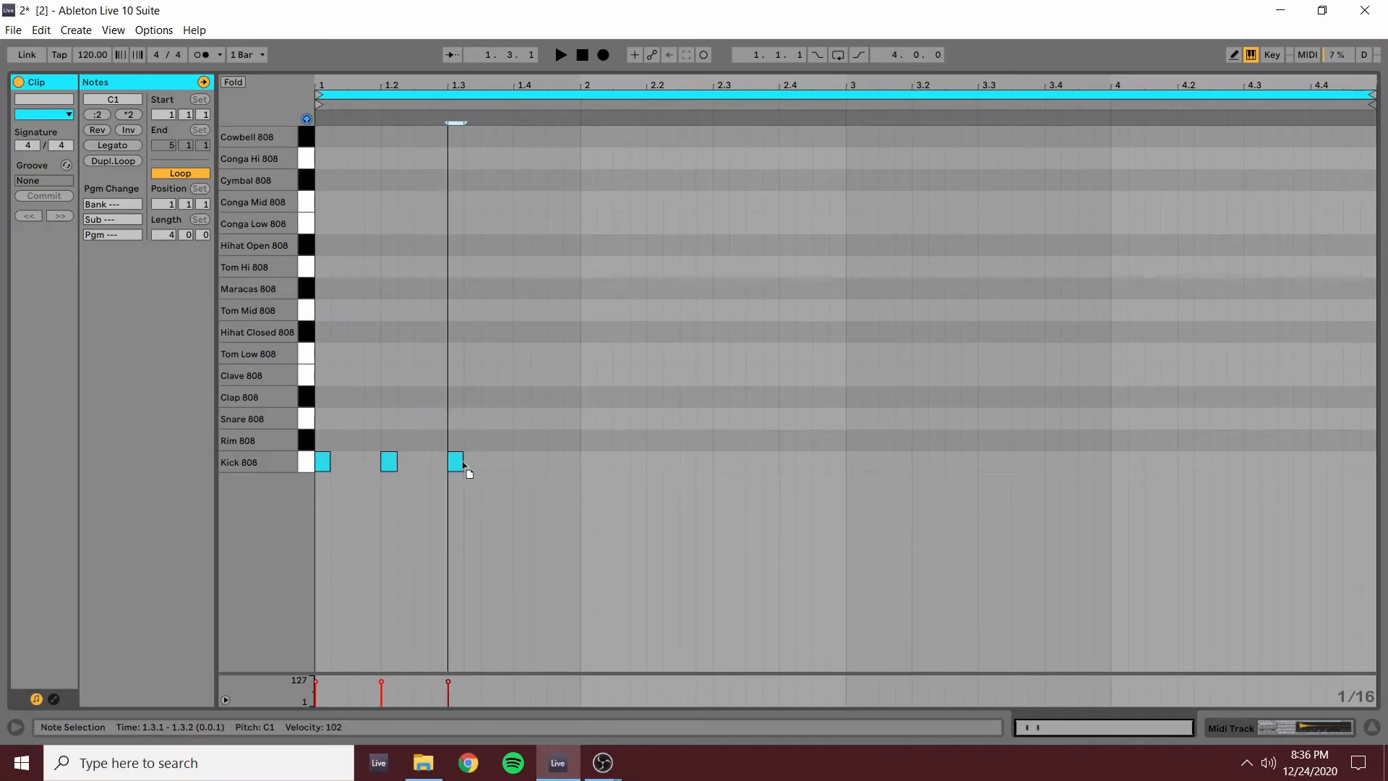
pyautogui.doubleClick(522, 461)
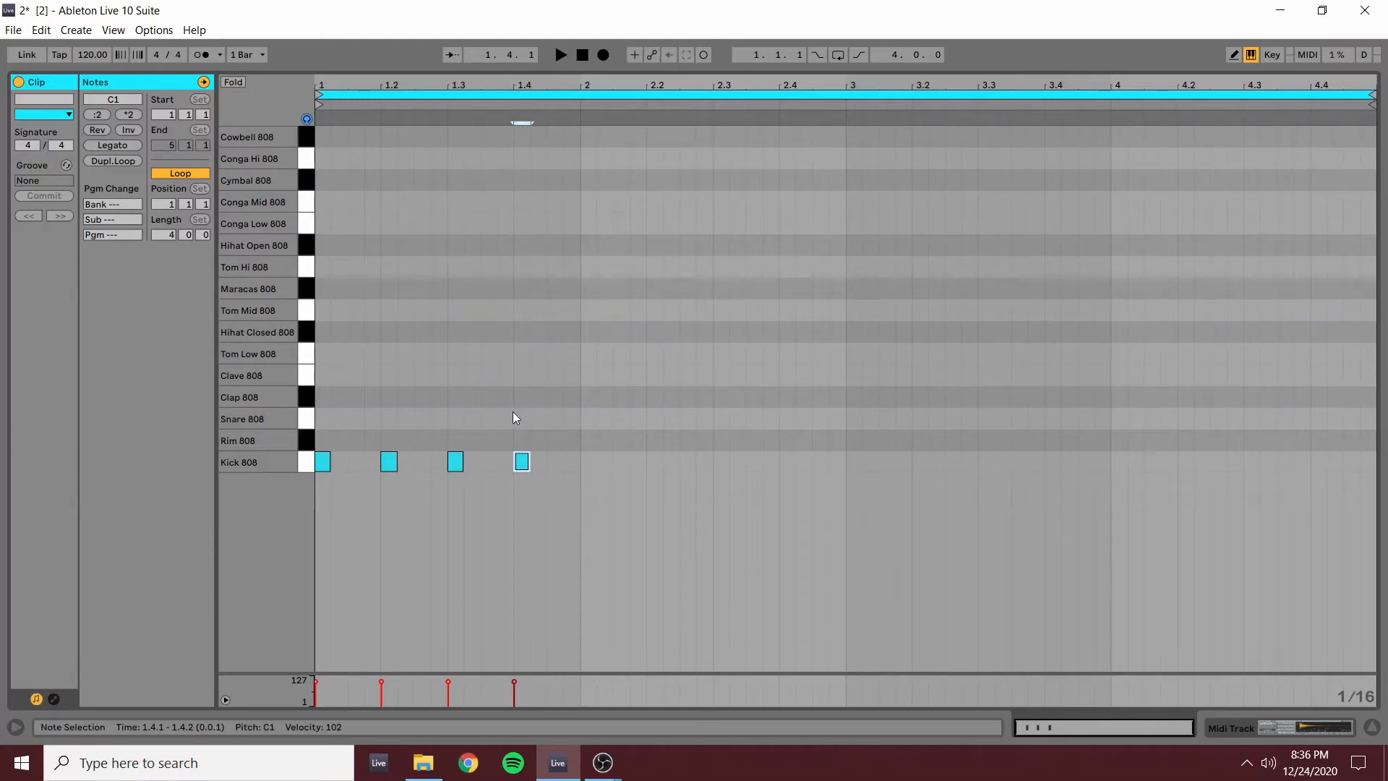
# - Remove the kick on beat 4 of bar 1, place it again at 1.4.1 and play back the pattern
pyautogui.doubleClick(523, 456)
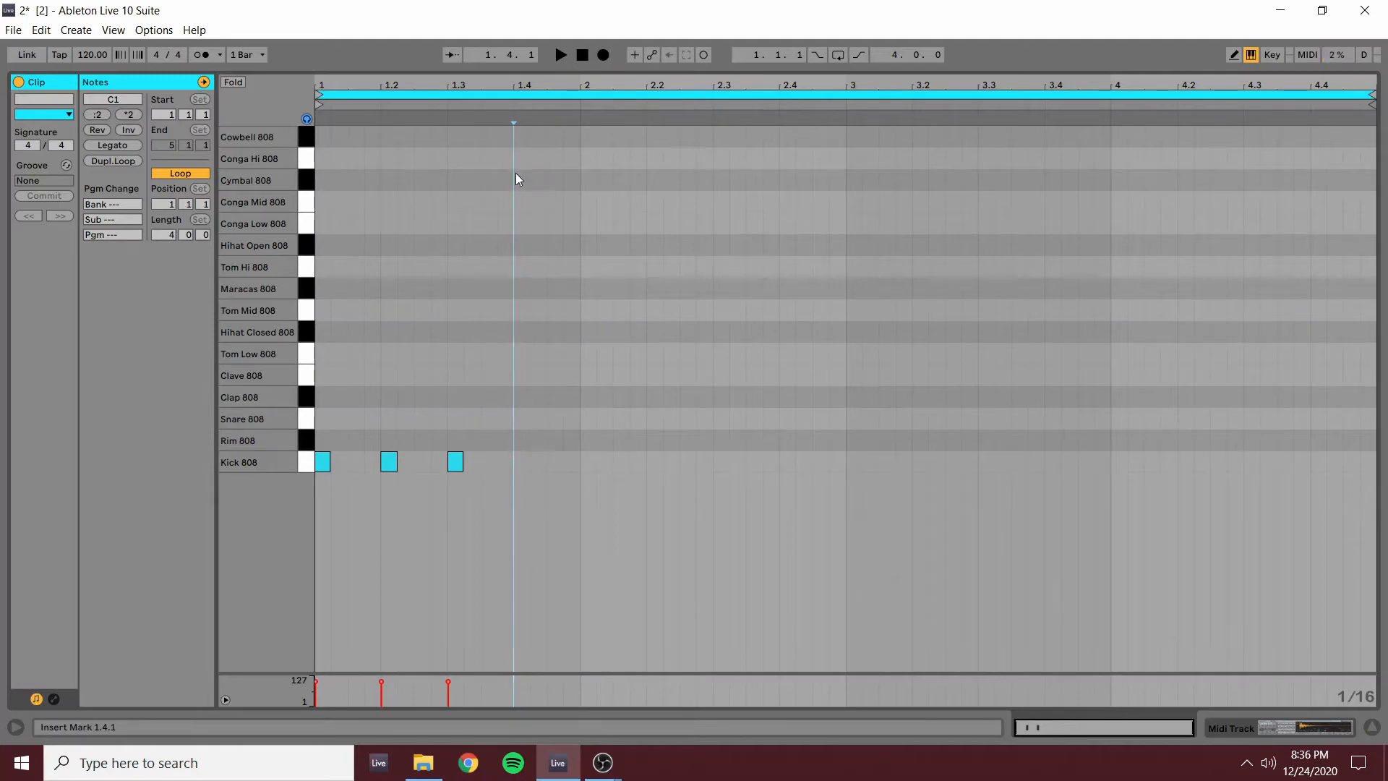
pyautogui.click(464, 176)
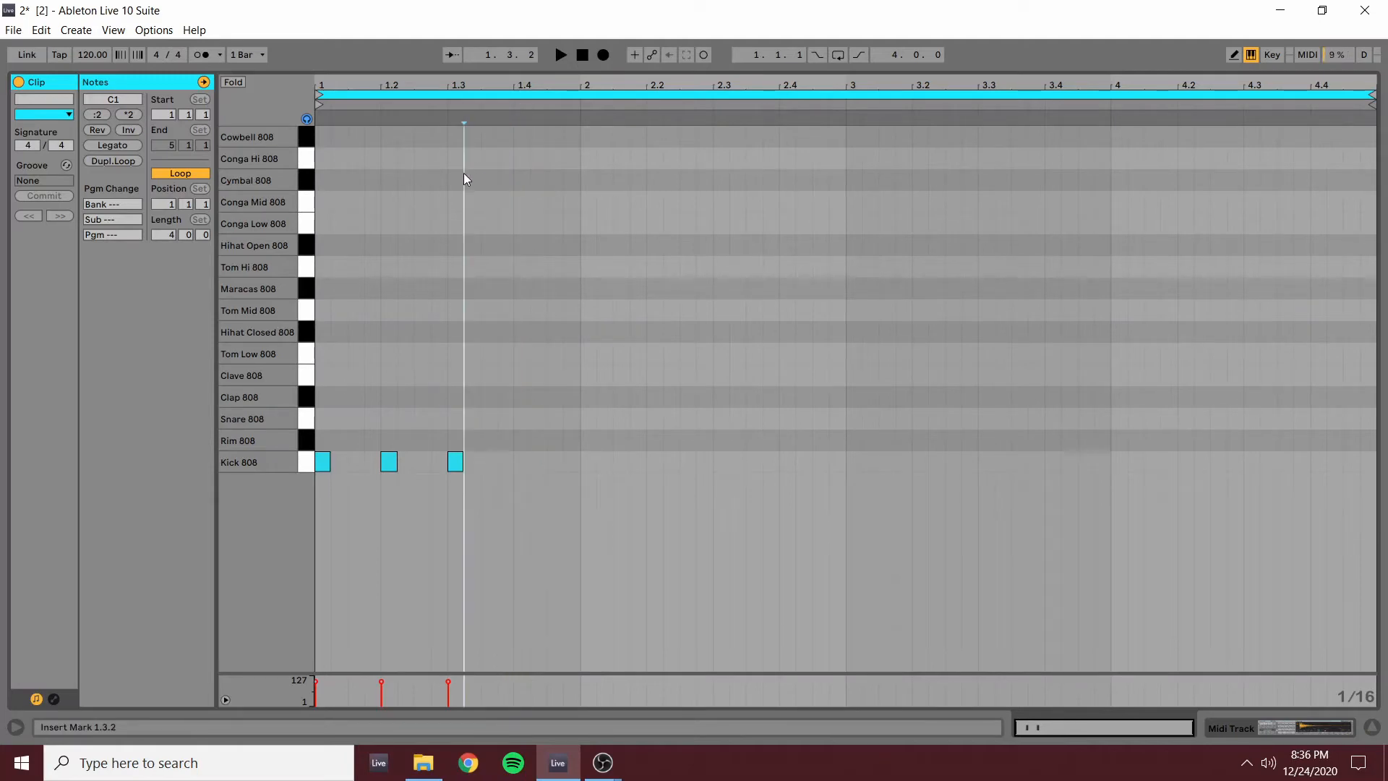
pyautogui.press('Right')
pyautogui.press('Right')
pyautogui.press('Right')
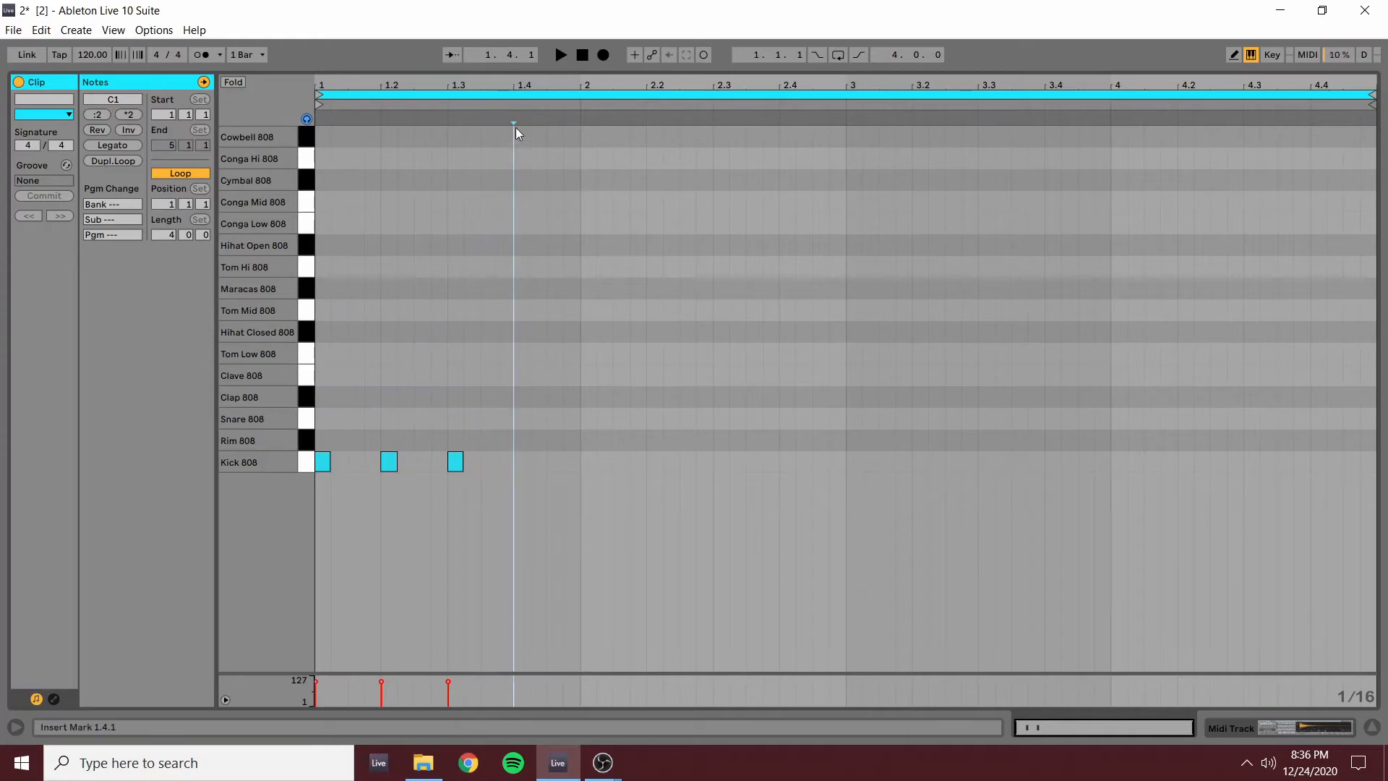
pyautogui.doubleClick(525, 459)
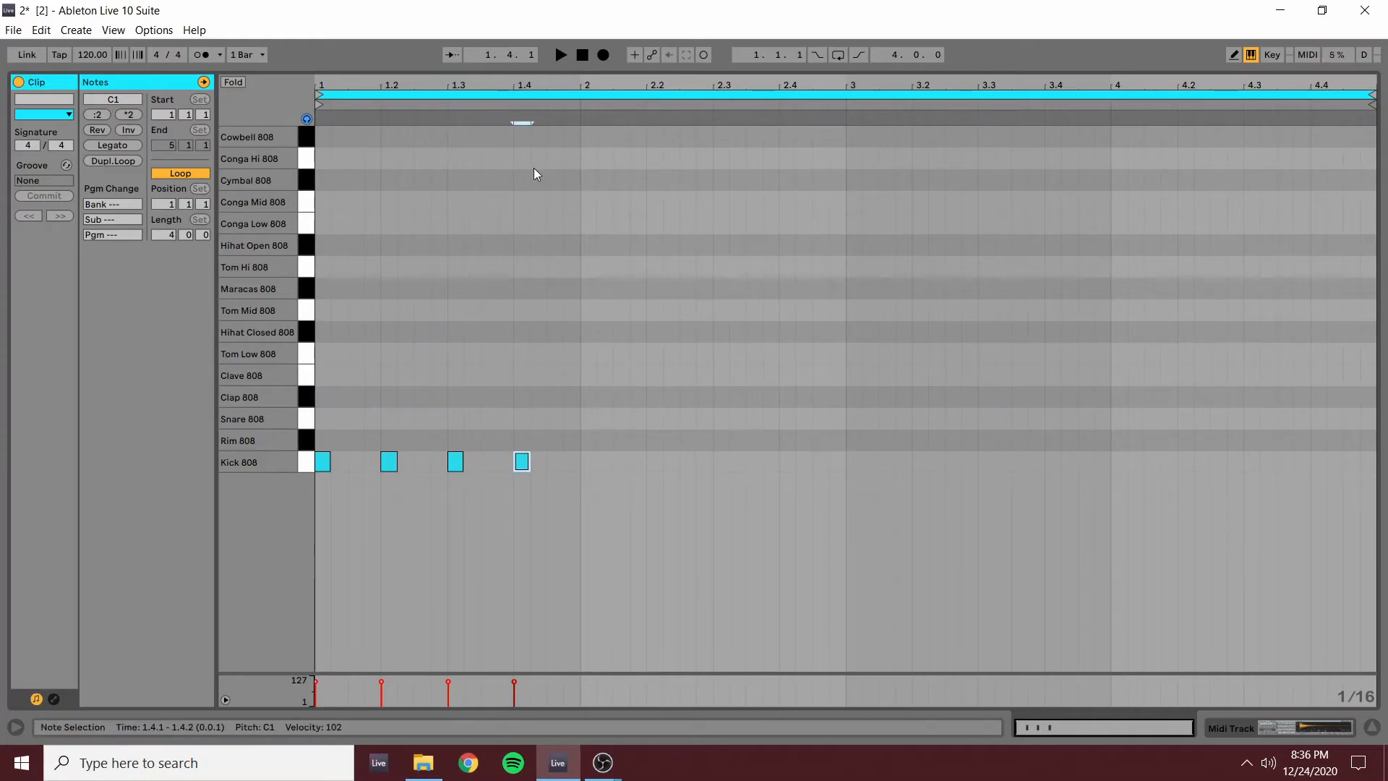
pyautogui.press('space')
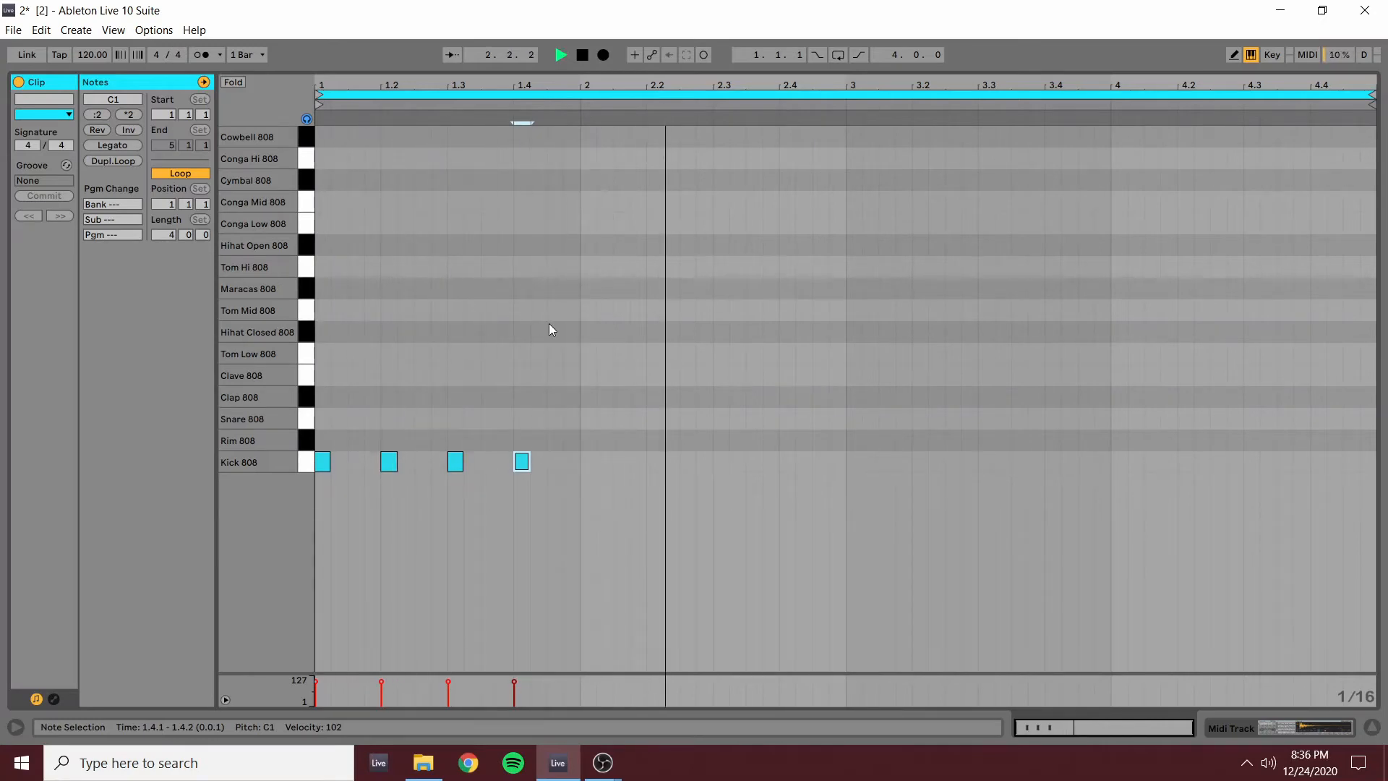
pyautogui.press('space')
# - Copy the four bar 1 kicks into bars 2, 3 and 4 so a kick falls on every beat
pyautogui.click(329, 409)
pyautogui.moveTo(330, 408); pyautogui.dragTo(576, 470)
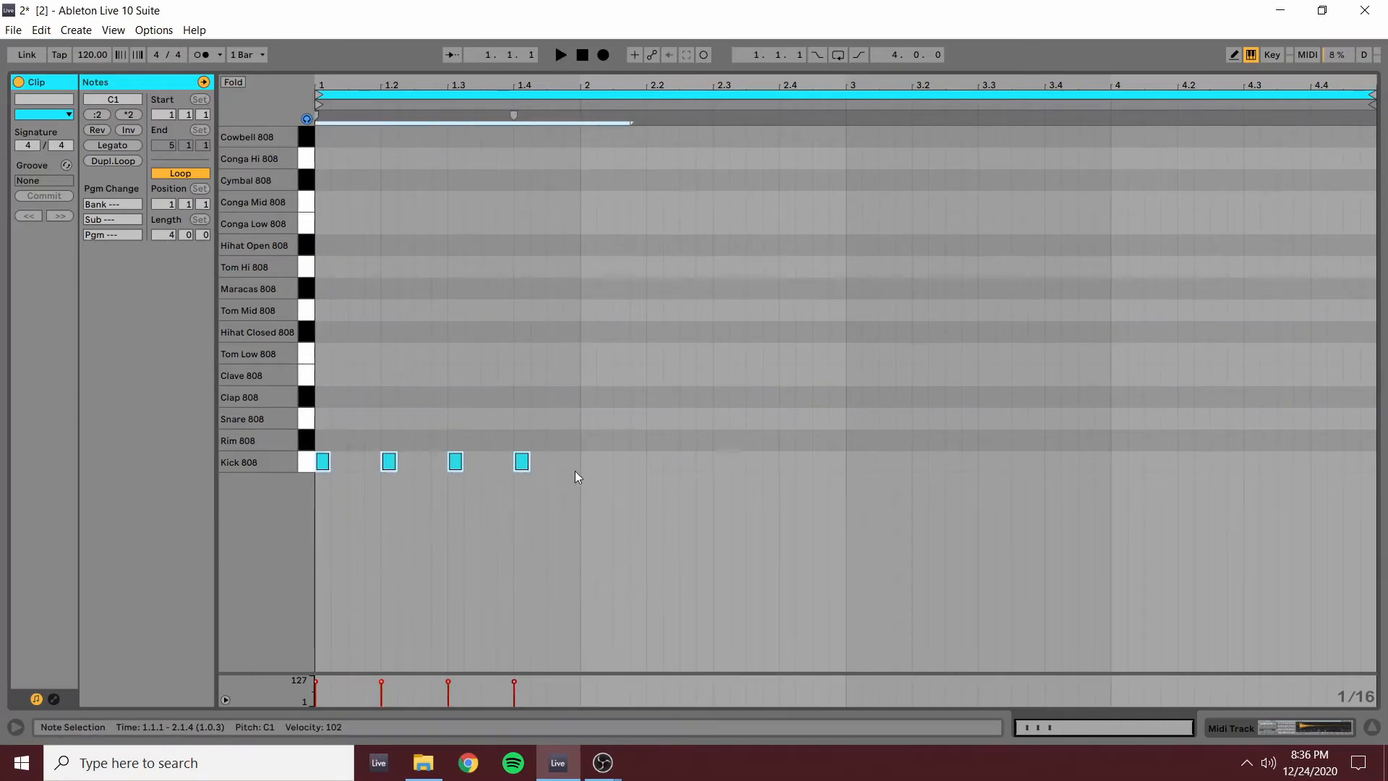
pyautogui.hotkey('ctrl', 'd')
pyautogui.click(855, 421)
pyautogui.click(834, 409)
pyautogui.click(851, 403)
pyautogui.hotkey('ctrl', 'v')
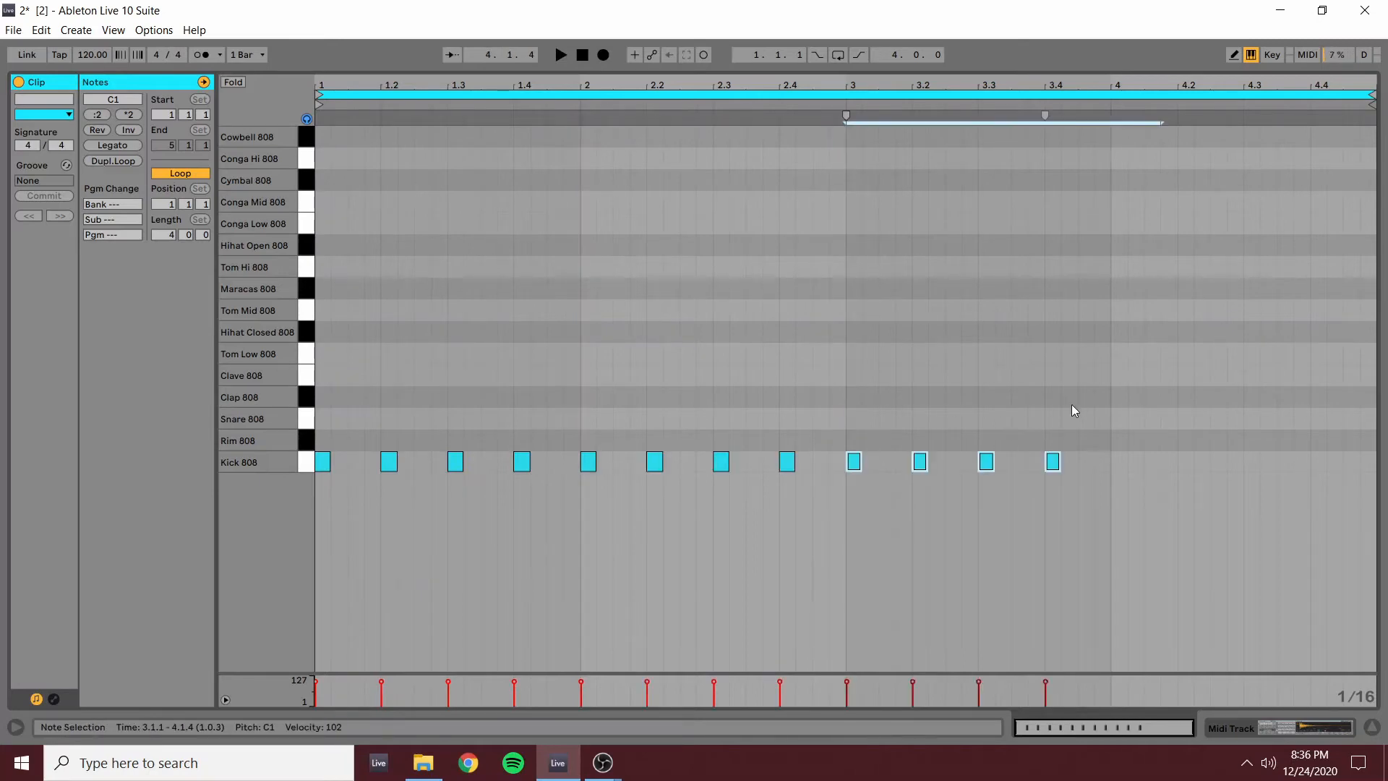
pyautogui.hotkey('ctrl', 'd')
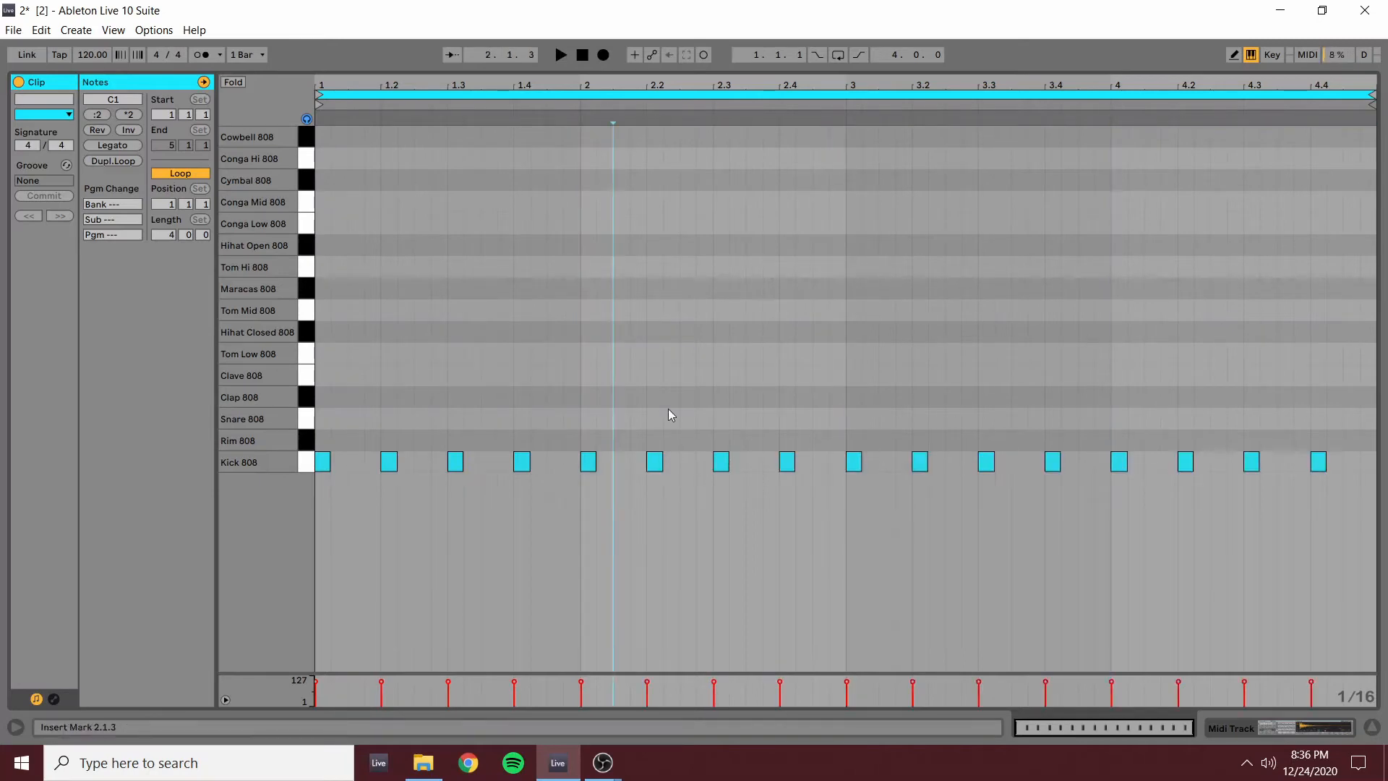
pyautogui.moveTo(668, 409); pyautogui.dragTo(643, 563)
pyautogui.click(656, 460)
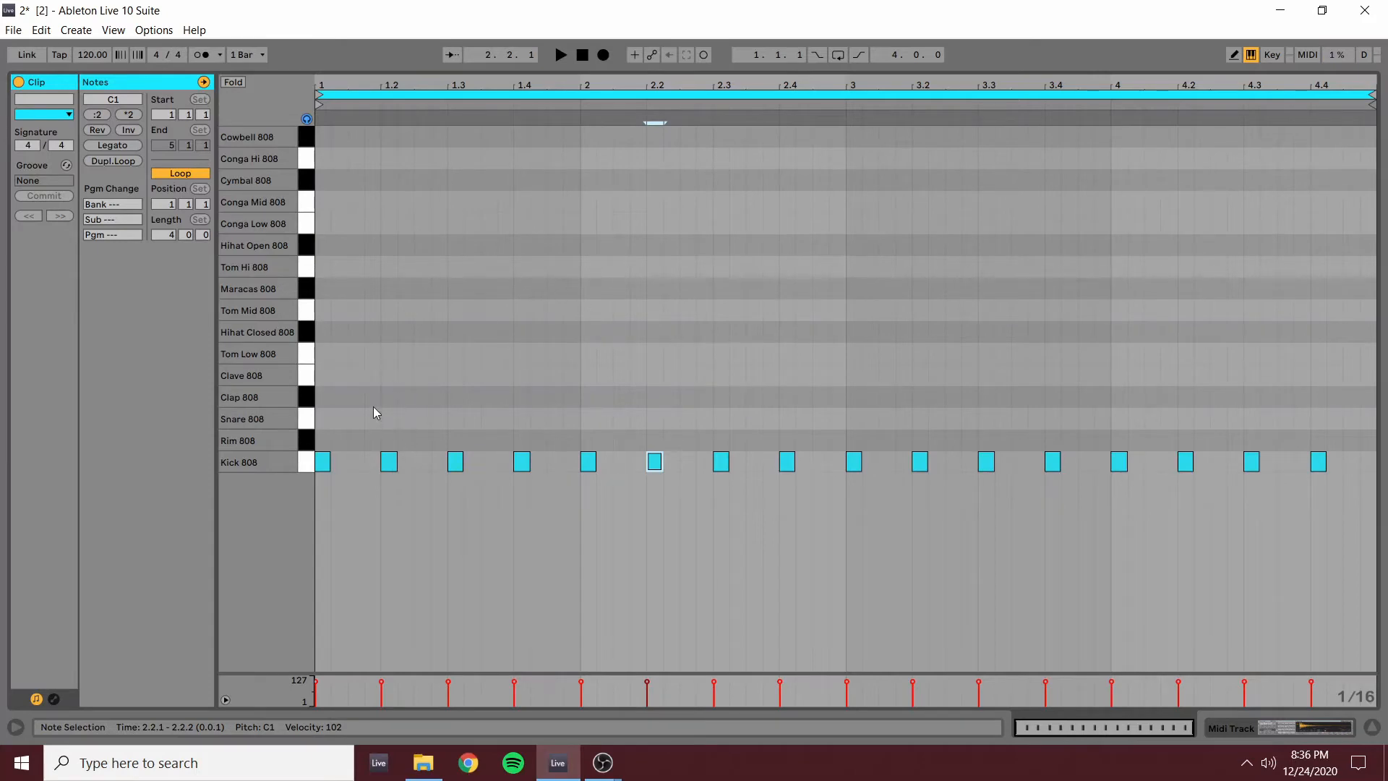
# - Add Clap 808 hits on beats 2 and 4 of bar 1
pyautogui.doubleClick(389, 397)
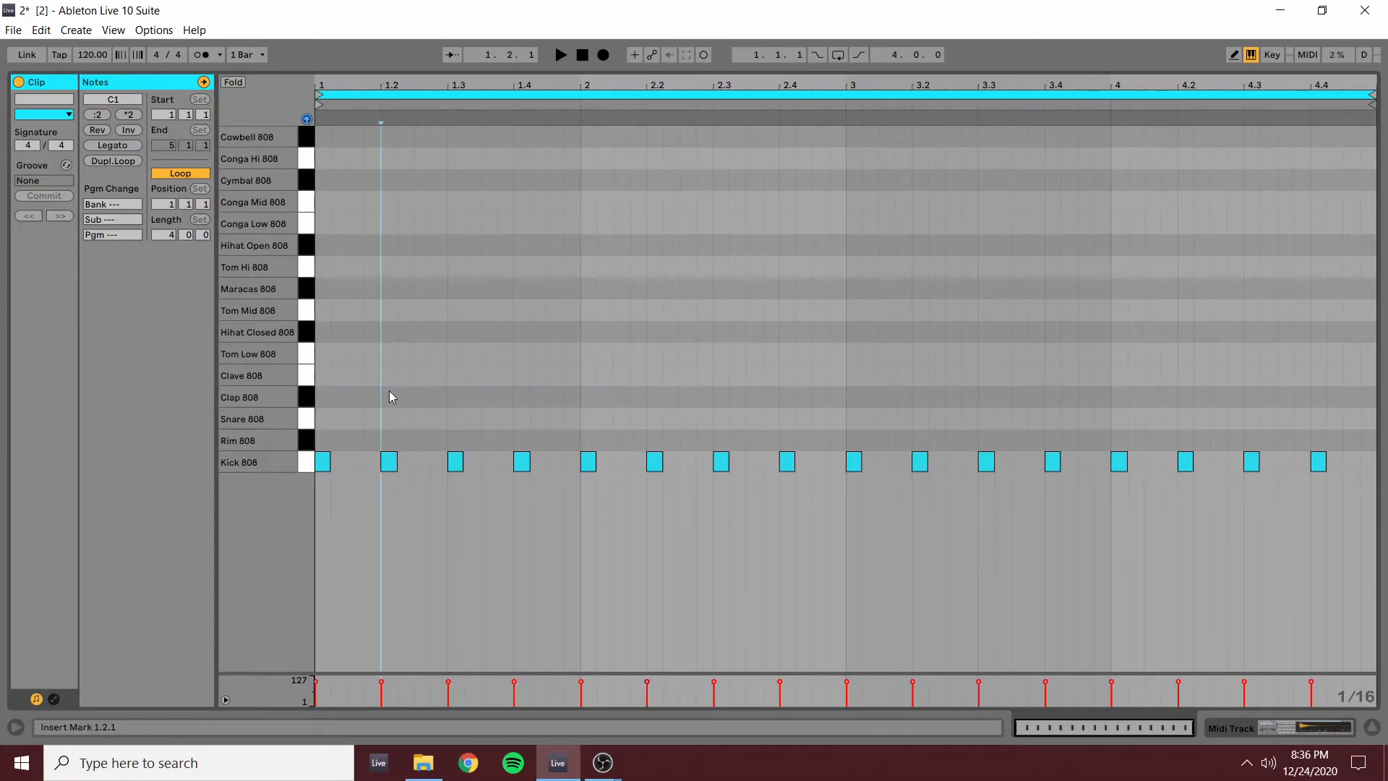
pyautogui.doubleClick(527, 397)
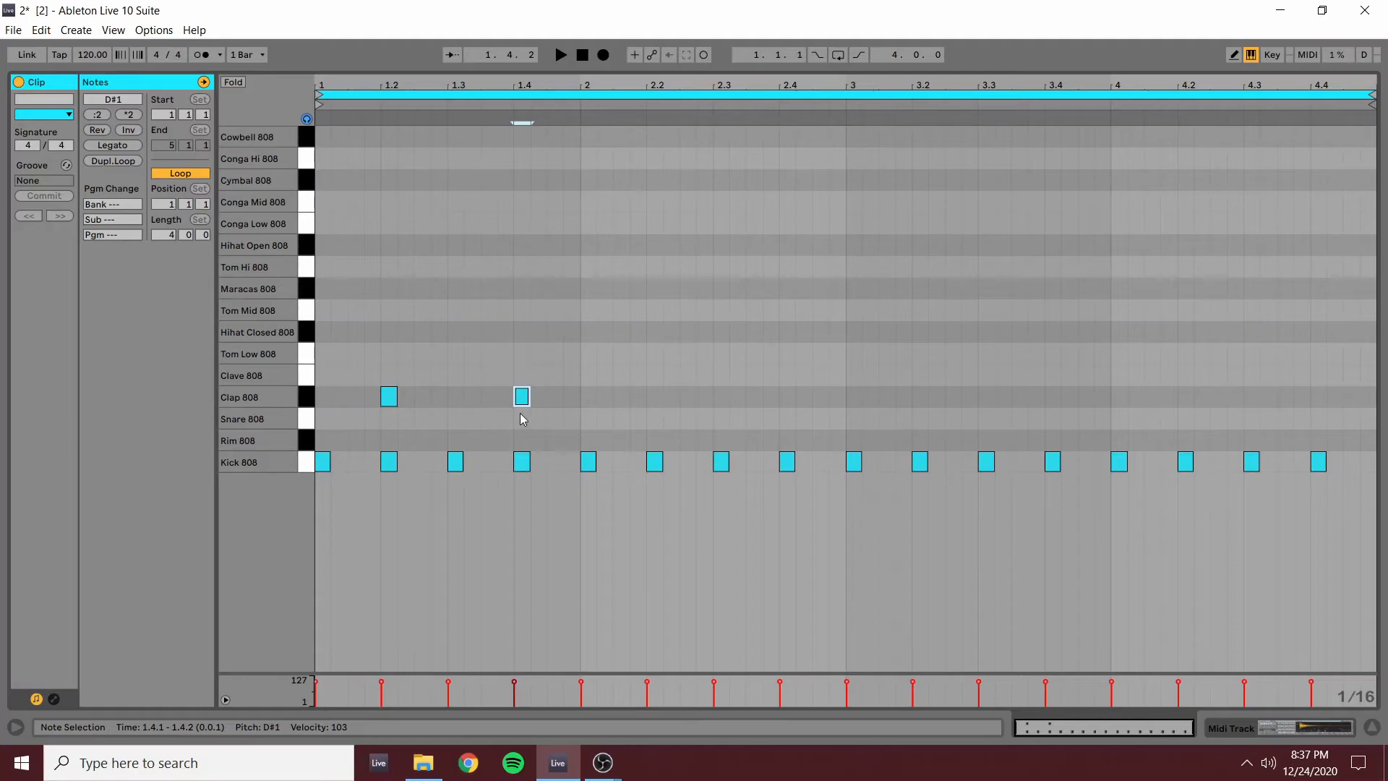
pyautogui.click(323, 464)
pyautogui.click(395, 461)
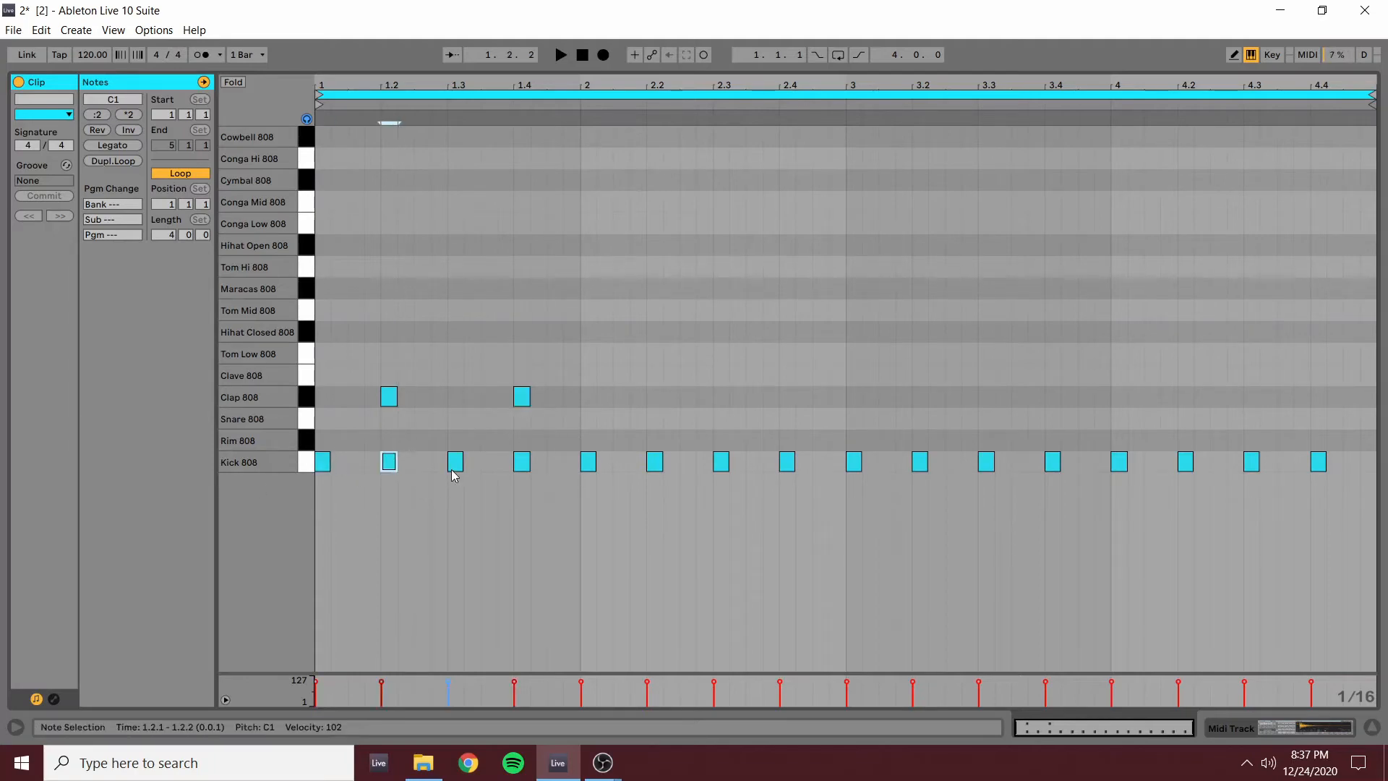
# - Audition the kicks on beats 3 and 4 of bar 1 and play back the bar from 1.1.1
pyautogui.click(454, 466)
pyautogui.click(522, 466)
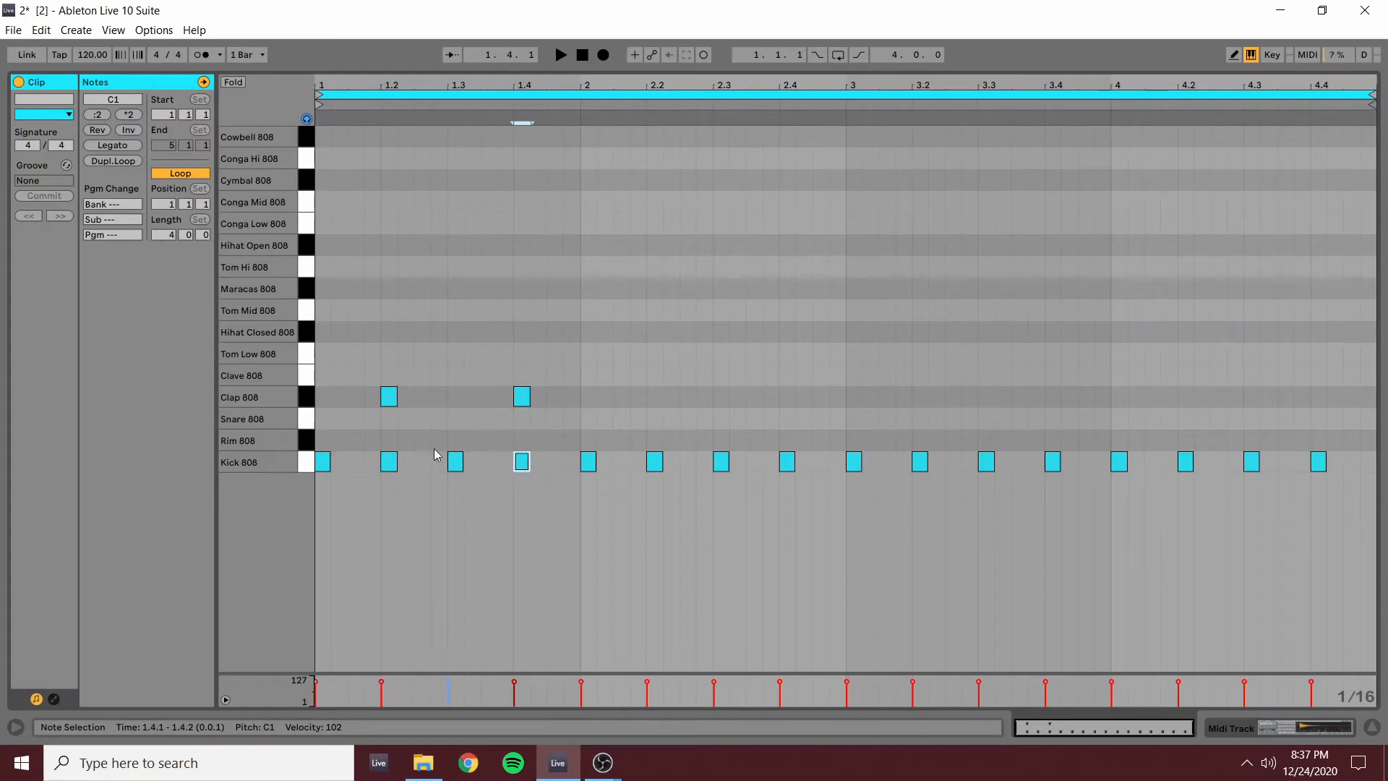
pyautogui.click(318, 416)
pyautogui.press('space')
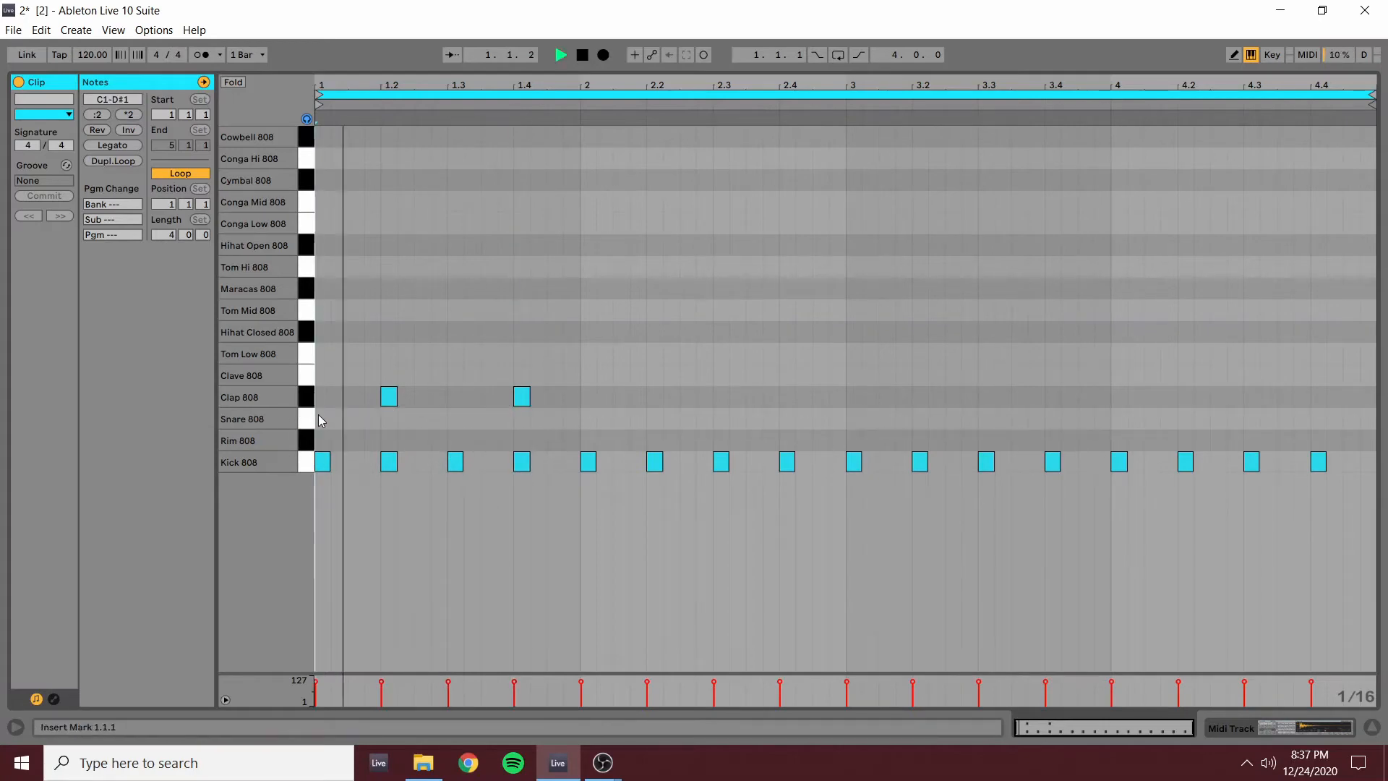
pyautogui.press('space')
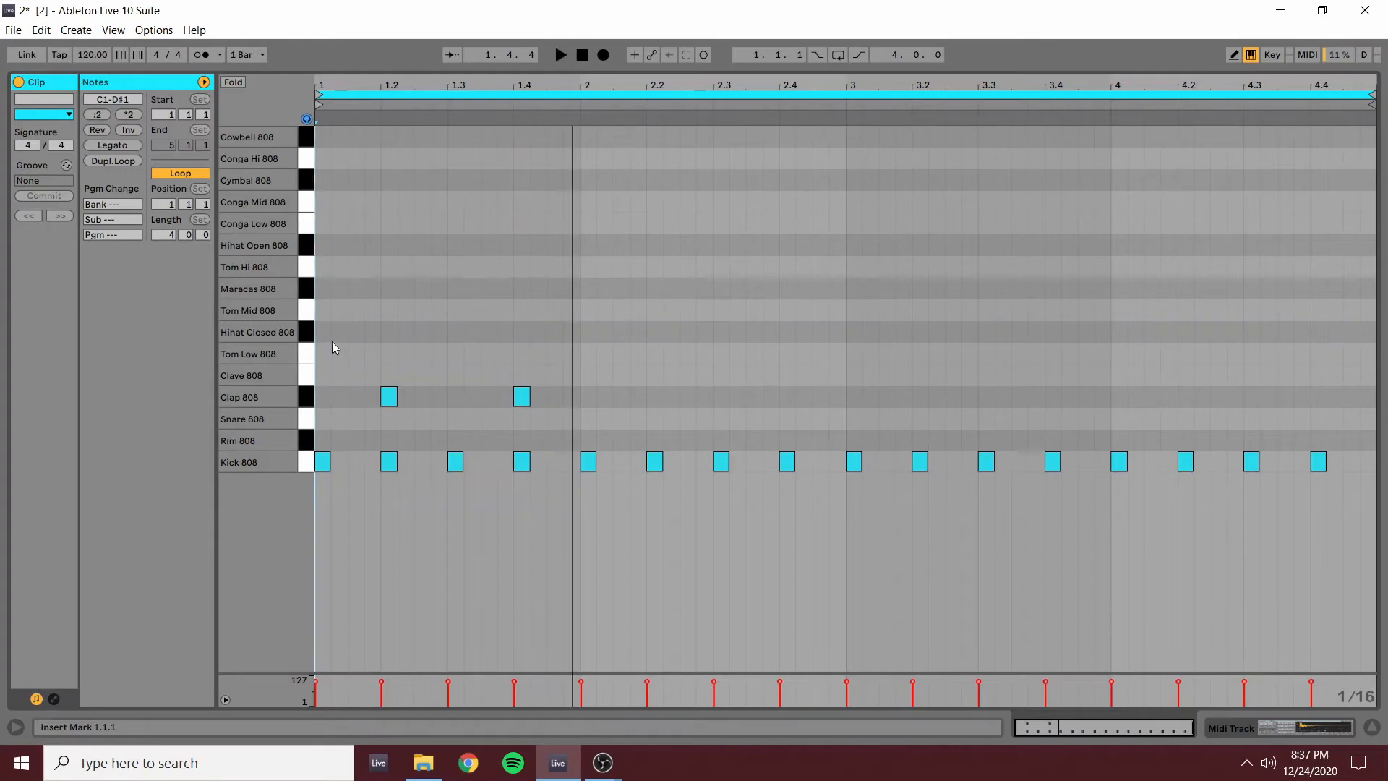
# - Copy the two bar 1 Clap 808 hits into bar 2 and align them with beats 2 and 4
pyautogui.moveTo(332, 342); pyautogui.dragTo(571, 435)
pyautogui.hotkey('ctrl', 'c')
pyautogui.click(696, 410)
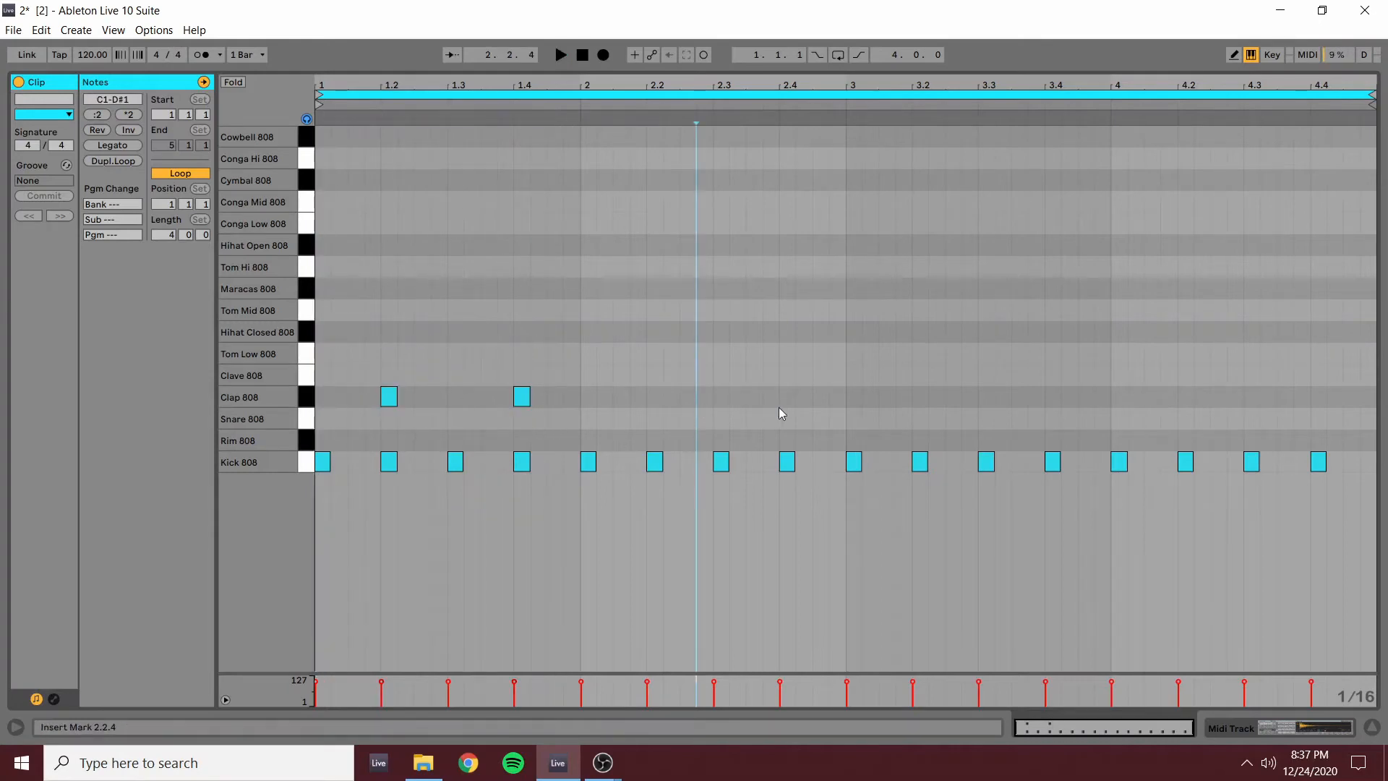
pyautogui.hotkey('ctrl', 'v')
pyautogui.press('Left')
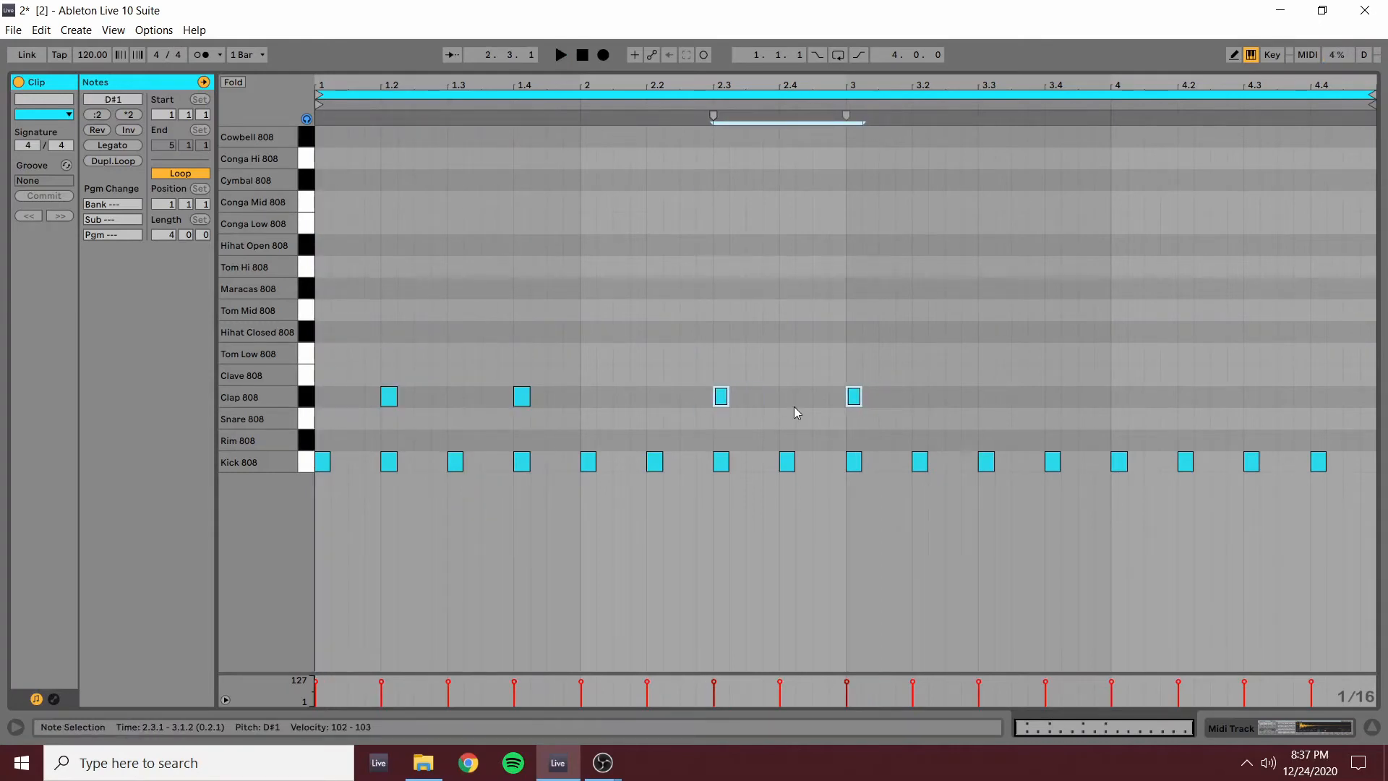
pyautogui.press('Left')
pyautogui.press('Left')
pyautogui.press('Left')
pyautogui.press('Left')
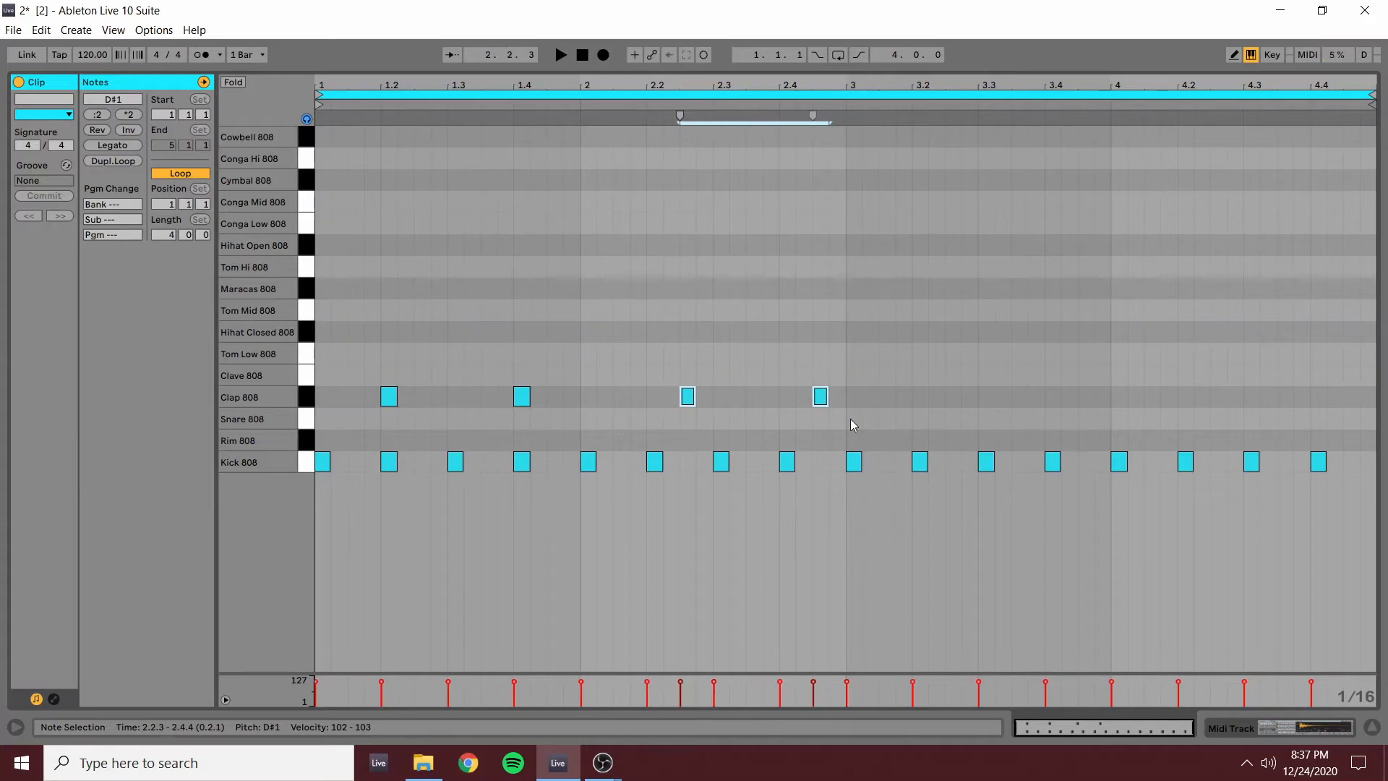
# - Shift the beat 4 clap of bar 1 to 1.4.3 and return it to 1.4.1
pyautogui.moveTo(457, 248); pyautogui.dragTo(580, 415)
pyautogui.press('Right')
pyautogui.press('Right')
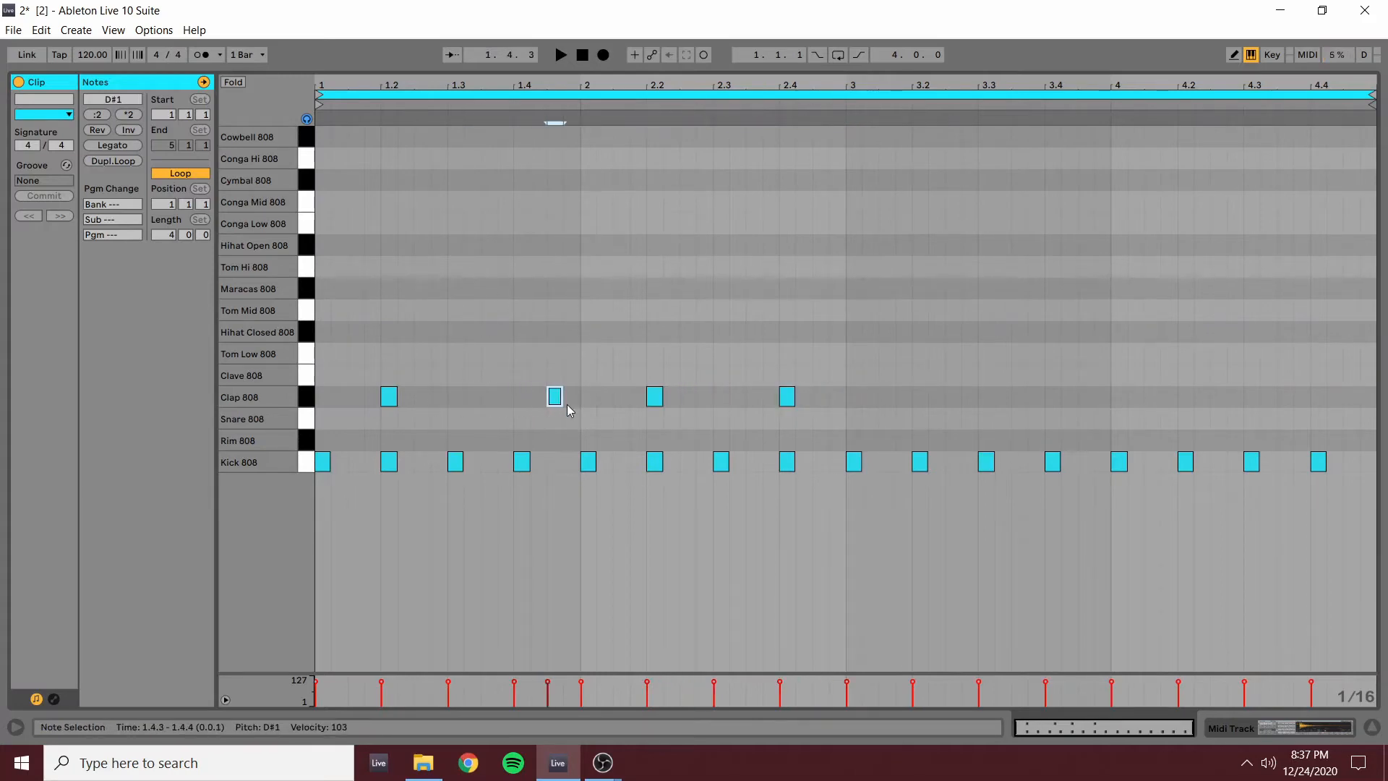
pyautogui.press('Left')
pyautogui.press('Left')
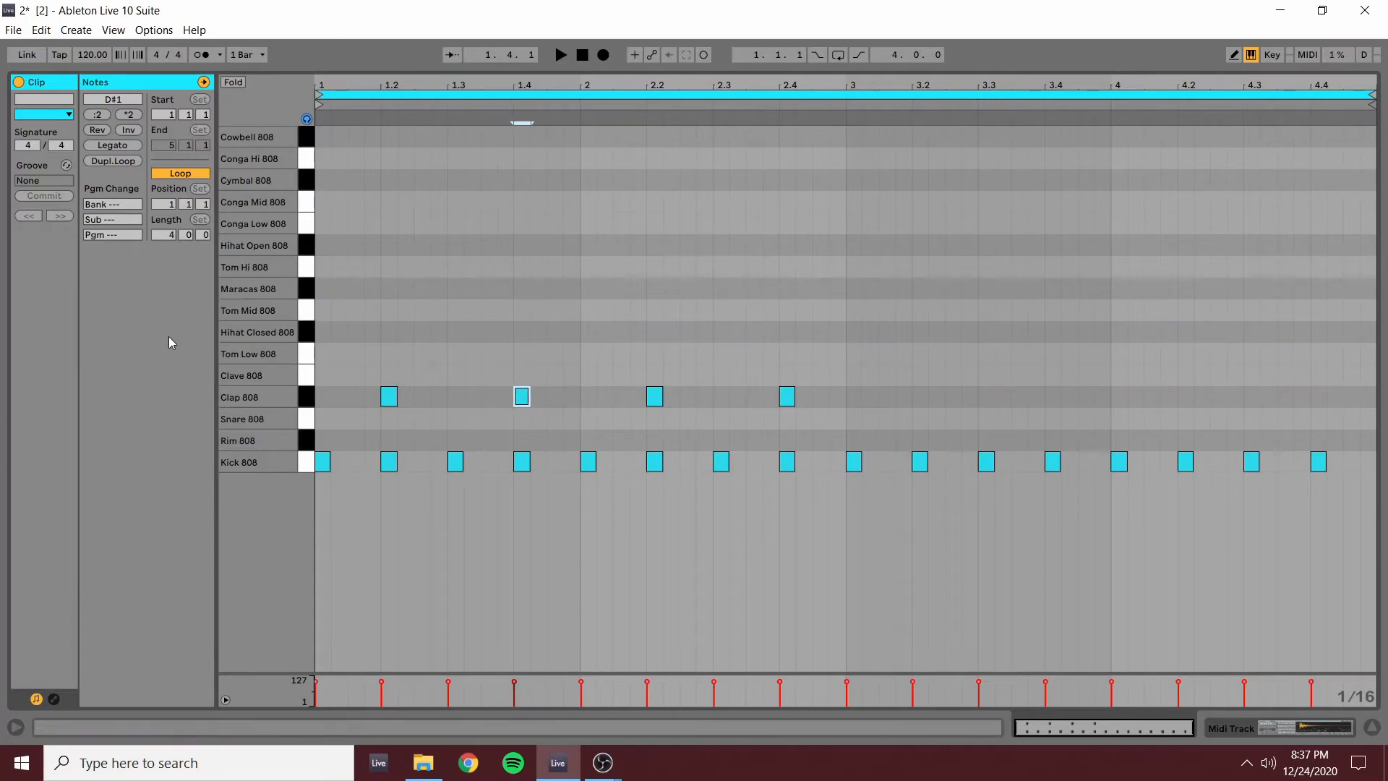
# - Copy the four claps of bars 1 and 2 into bars 3 and 4, aligned with beats 2 and 4 of each bar
pyautogui.moveTo(360, 338); pyautogui.dragTo(884, 407)
pyautogui.hotkey('ctrl', 'c')
pyautogui.click(848, 391)
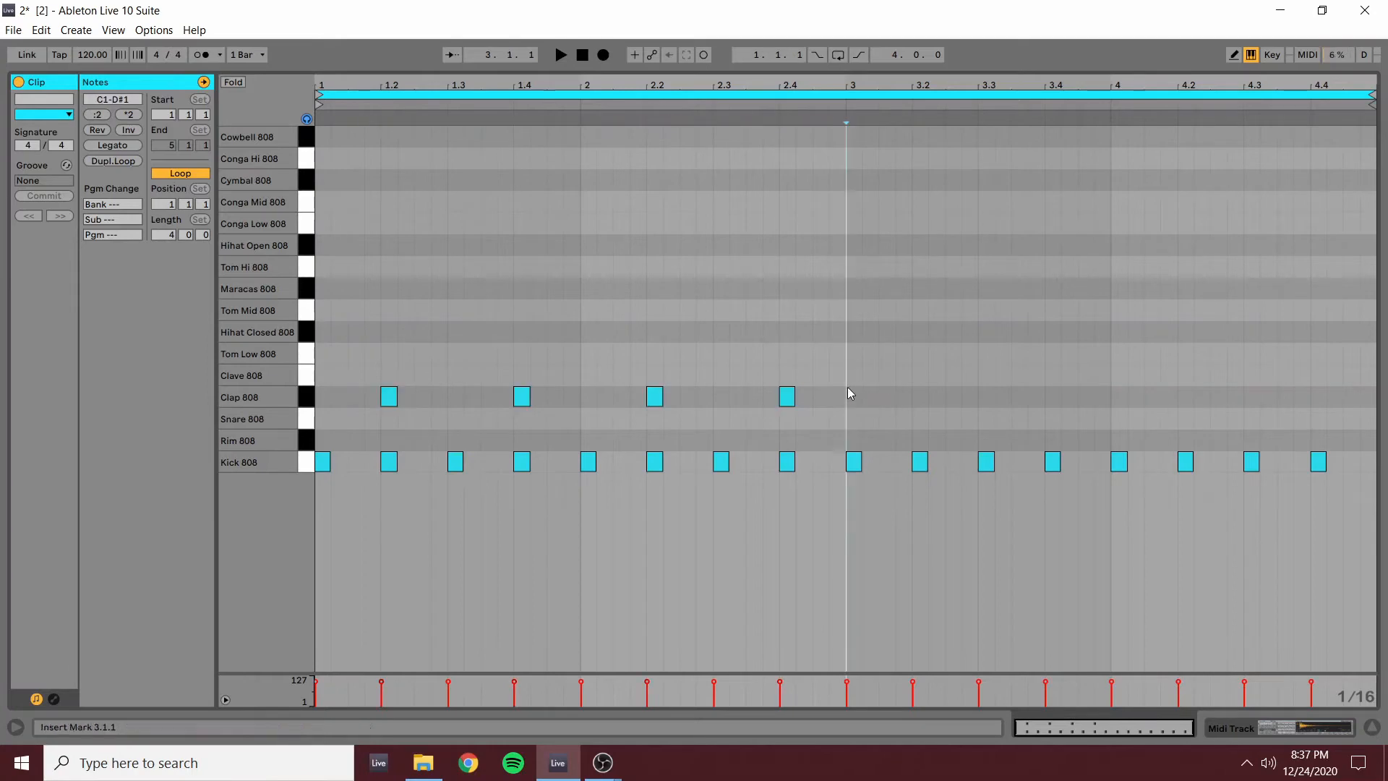
pyautogui.hotkey('ctrl', 'v')
pyautogui.press('Right')
pyautogui.press('Right')
pyautogui.press('Right')
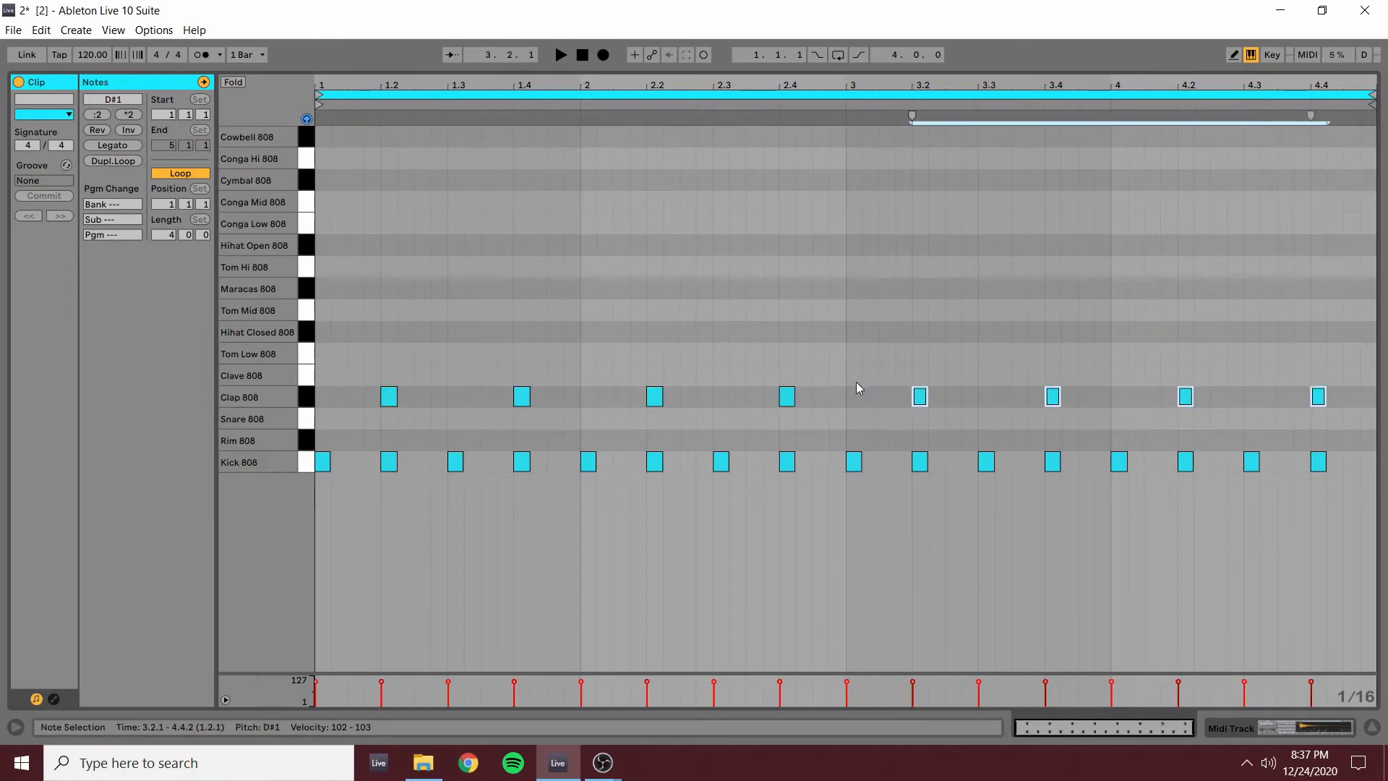
# - Place Hihat Closed 808 hits on every eighth note of bar 1 and play back the pattern
pyautogui.click(359, 319)
pyautogui.doubleClick(323, 329)
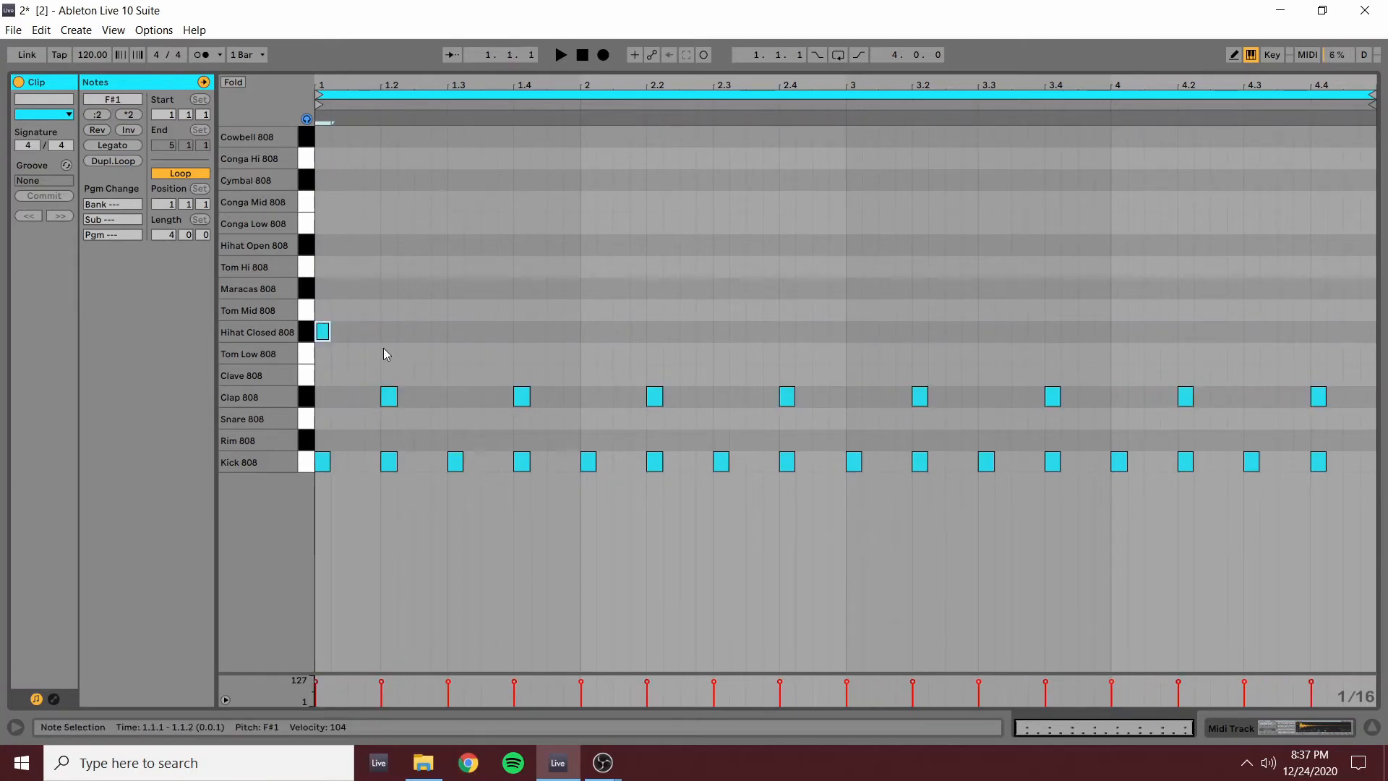
pyautogui.doubleClick(356, 331)
pyautogui.doubleClick(387, 331)
pyautogui.doubleClick(423, 332)
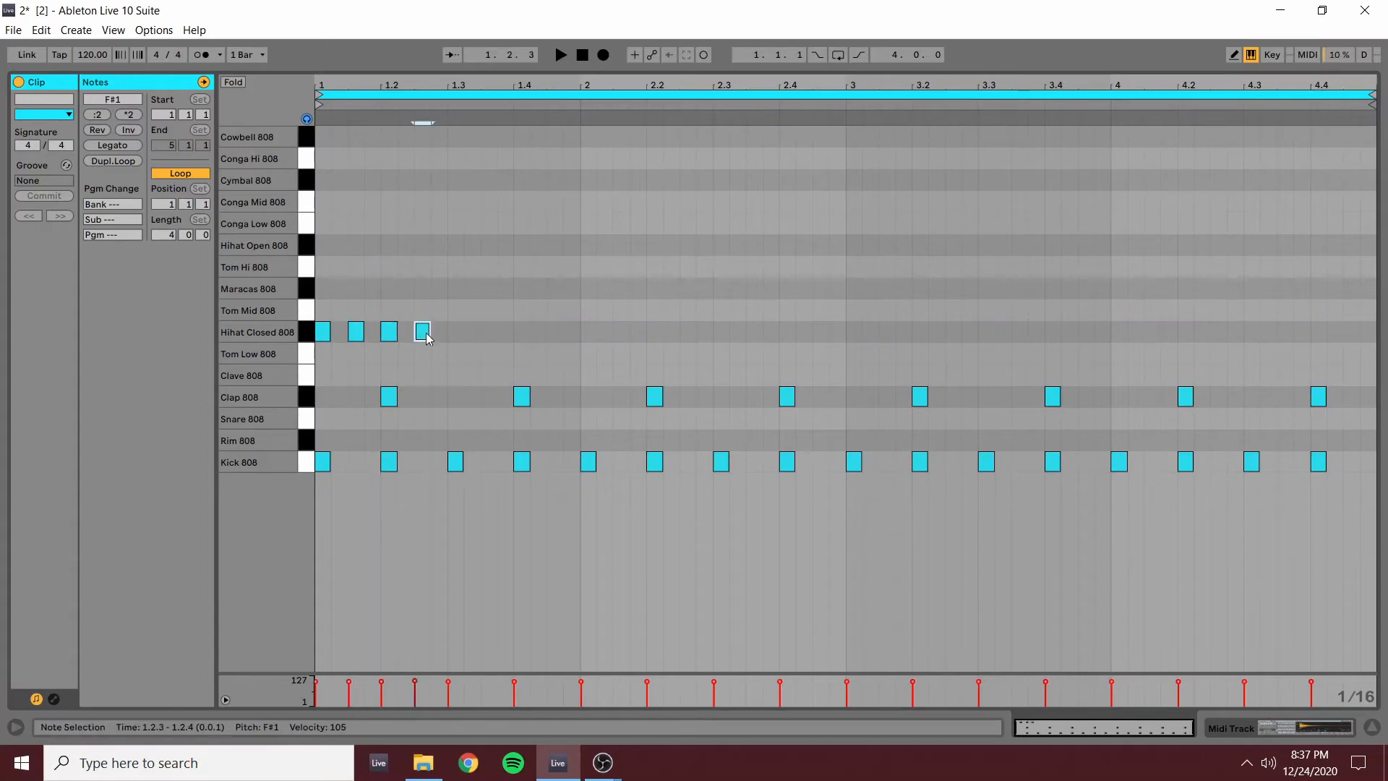
pyautogui.doubleClick(456, 332)
pyautogui.doubleClick(489, 332)
pyautogui.doubleClick(520, 331)
pyautogui.doubleClick(555, 332)
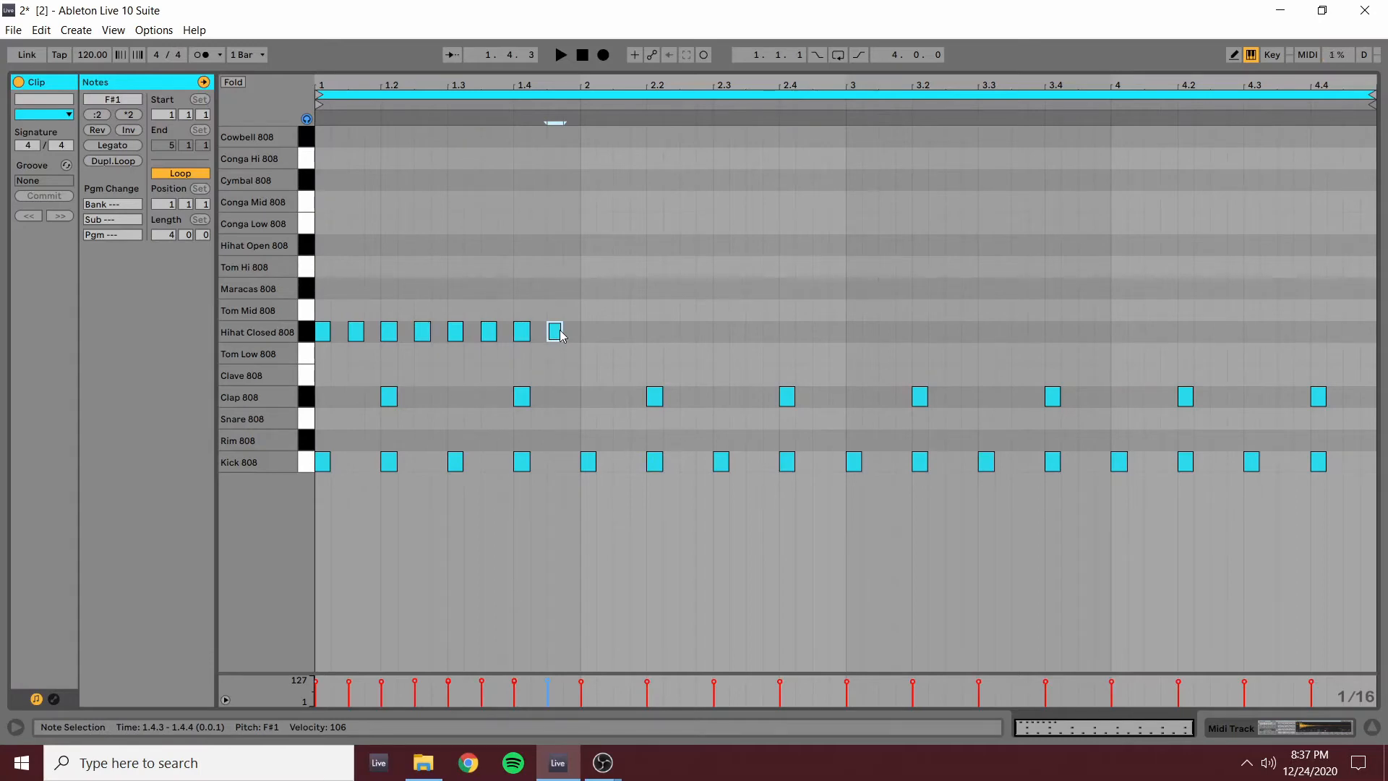
pyautogui.press('space')
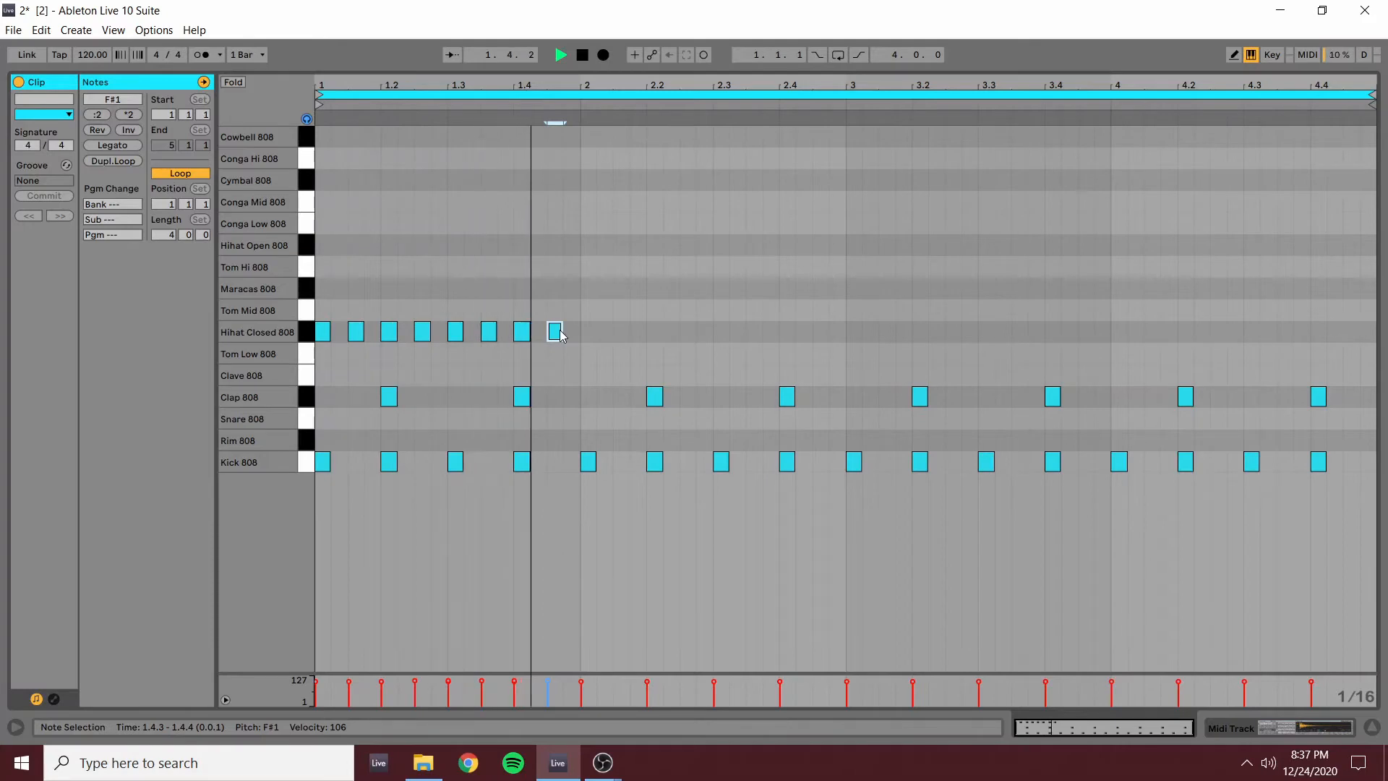
pyautogui.press('space')
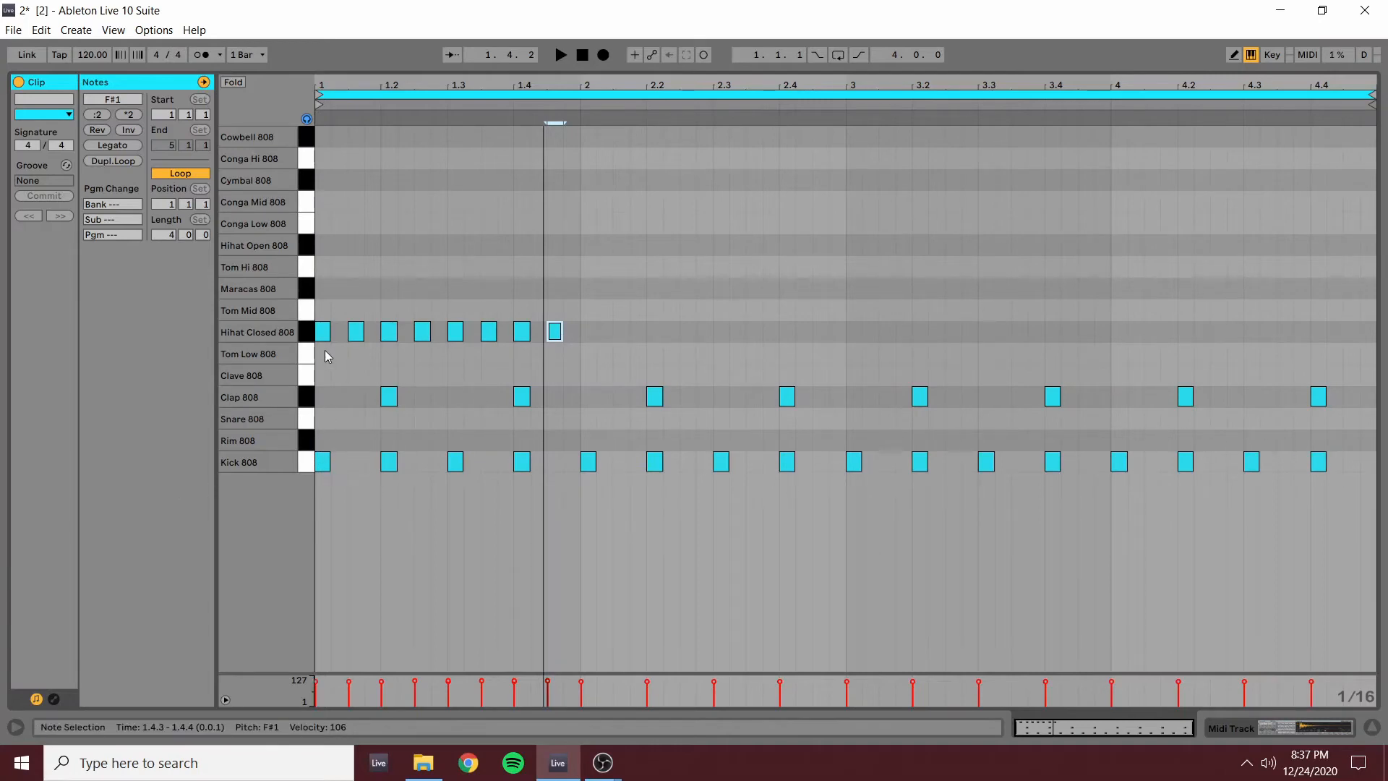
# - Copy the eight closed hi-hat hits of bar 1 into bars 2, 3 and 4
pyautogui.moveTo(323, 333); pyautogui.dragTo(390, 347)
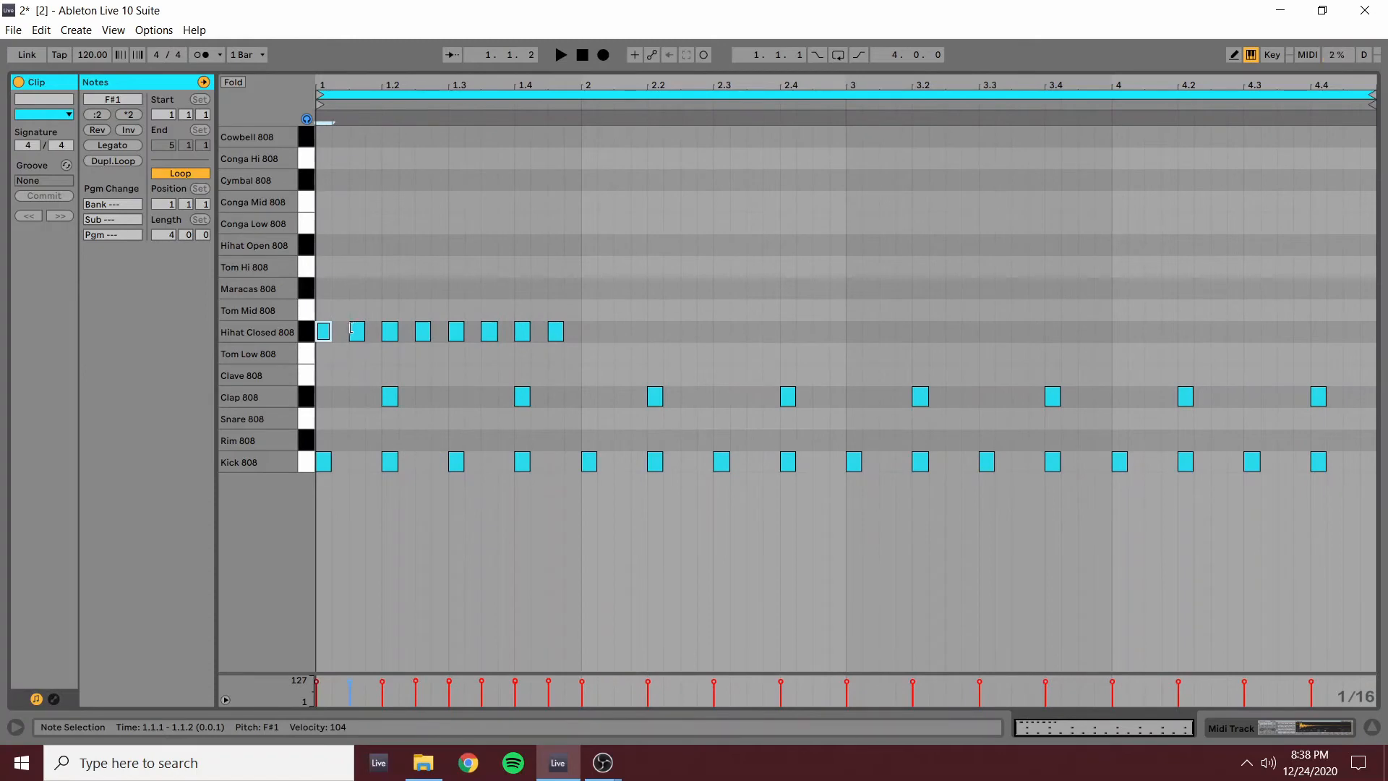
pyautogui.moveTo(363, 328)
pyautogui.mouseDown()
pyautogui.moveTo(350, 375)
pyautogui.moveTo(358, 463)
pyautogui.moveTo(350, 345)
pyautogui.moveTo(358, 333)
pyautogui.moveTo(368, 395)
pyautogui.moveTo(356, 467)
pyautogui.moveTo(358, 333)
pyautogui.mouseUp()
pyautogui.moveTo(327, 286); pyautogui.dragTo(583, 367)
pyautogui.click(583, 367)
pyautogui.hotkey('ctrl', 'v')
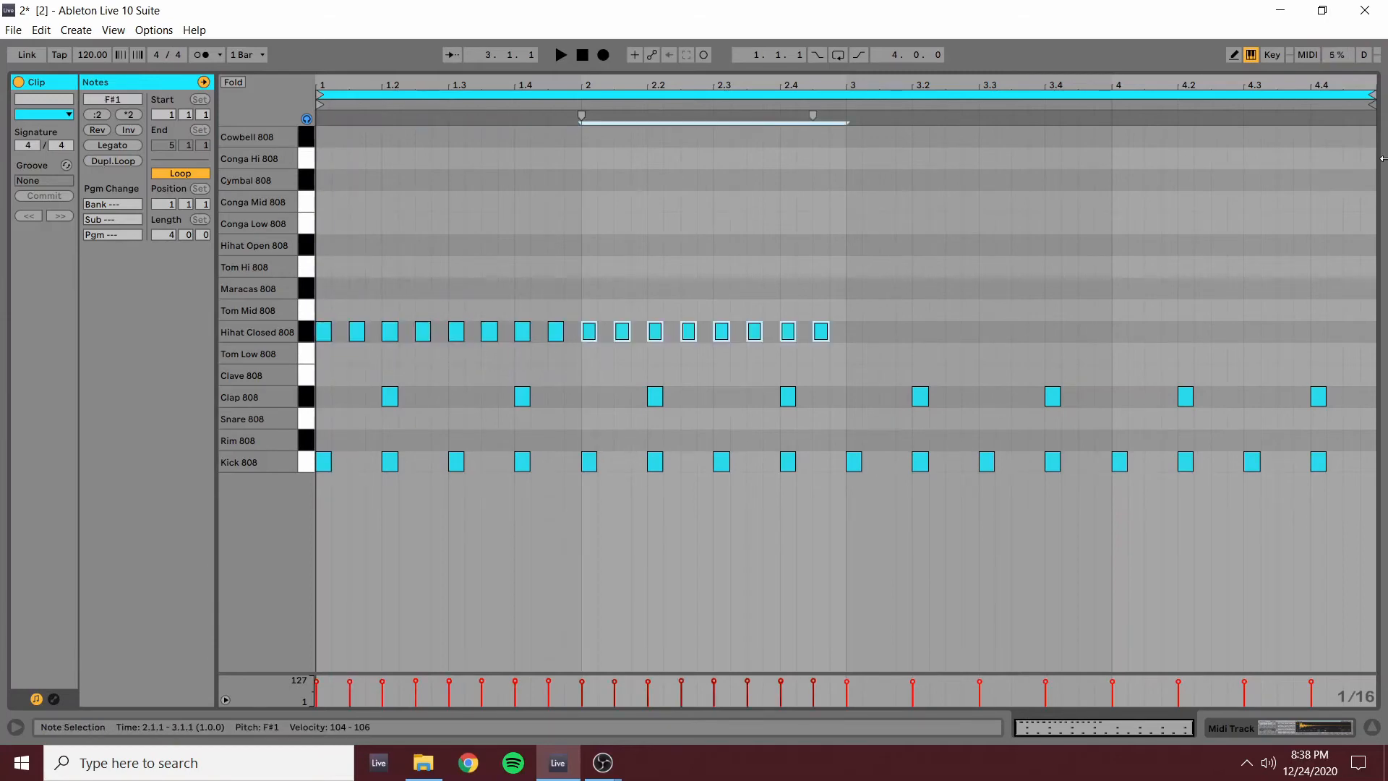
pyautogui.click(856, 301)
pyautogui.hotkey('ctrl', 'v')
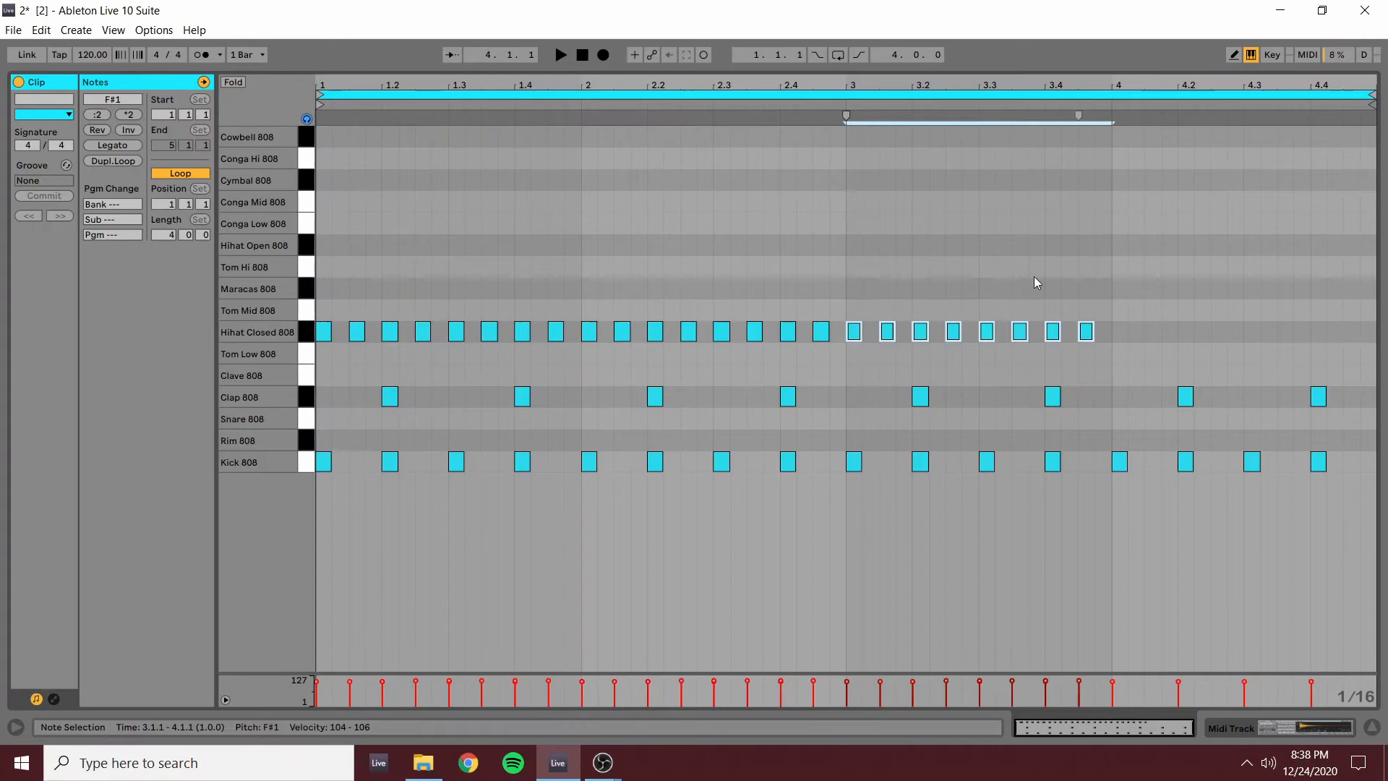
pyautogui.click(1123, 257)
pyautogui.click(1111, 259)
pyautogui.hotkey('ctrl', 'v')
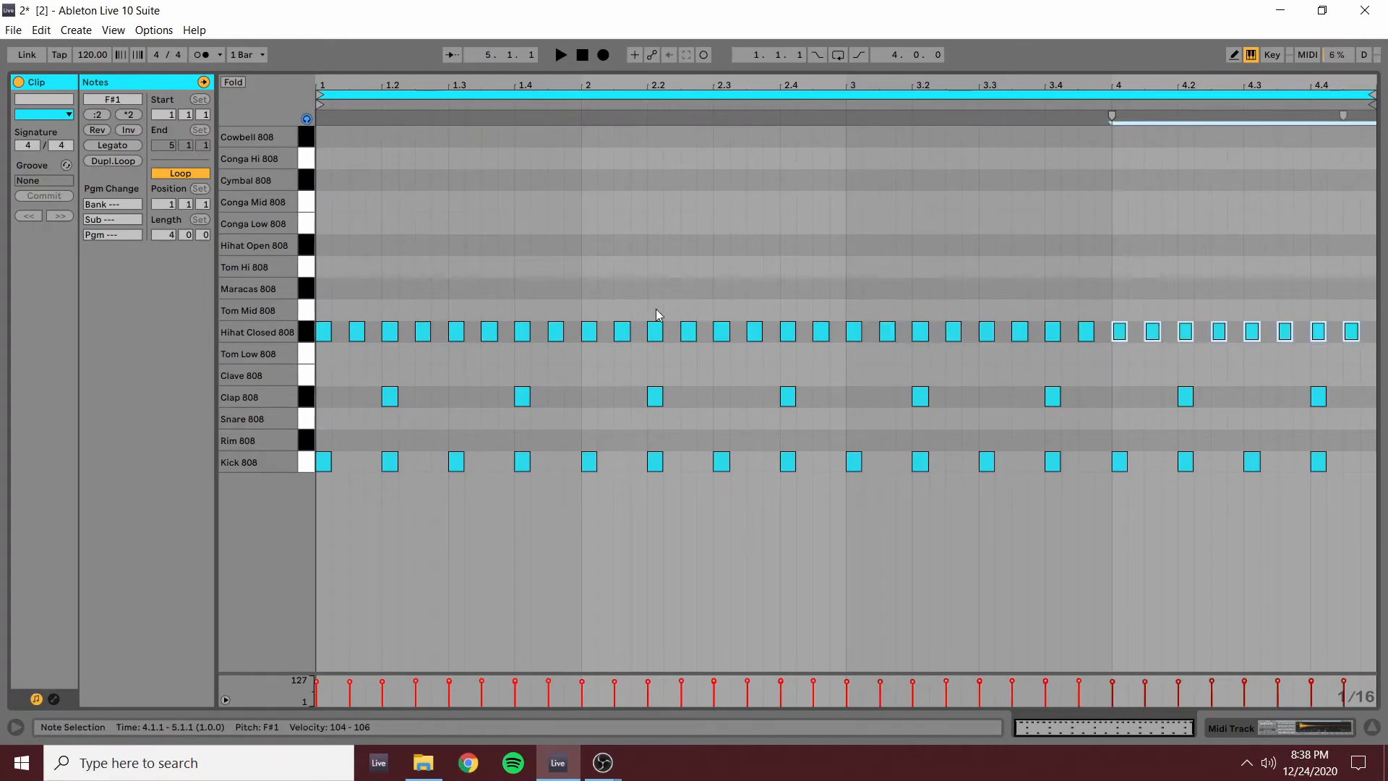
# - Shorten the closed hi-hat at 2.2.3 to a 1/64 note and duplicate it into a roll that fills the space up to 2.3
pyautogui.click(643, 359)
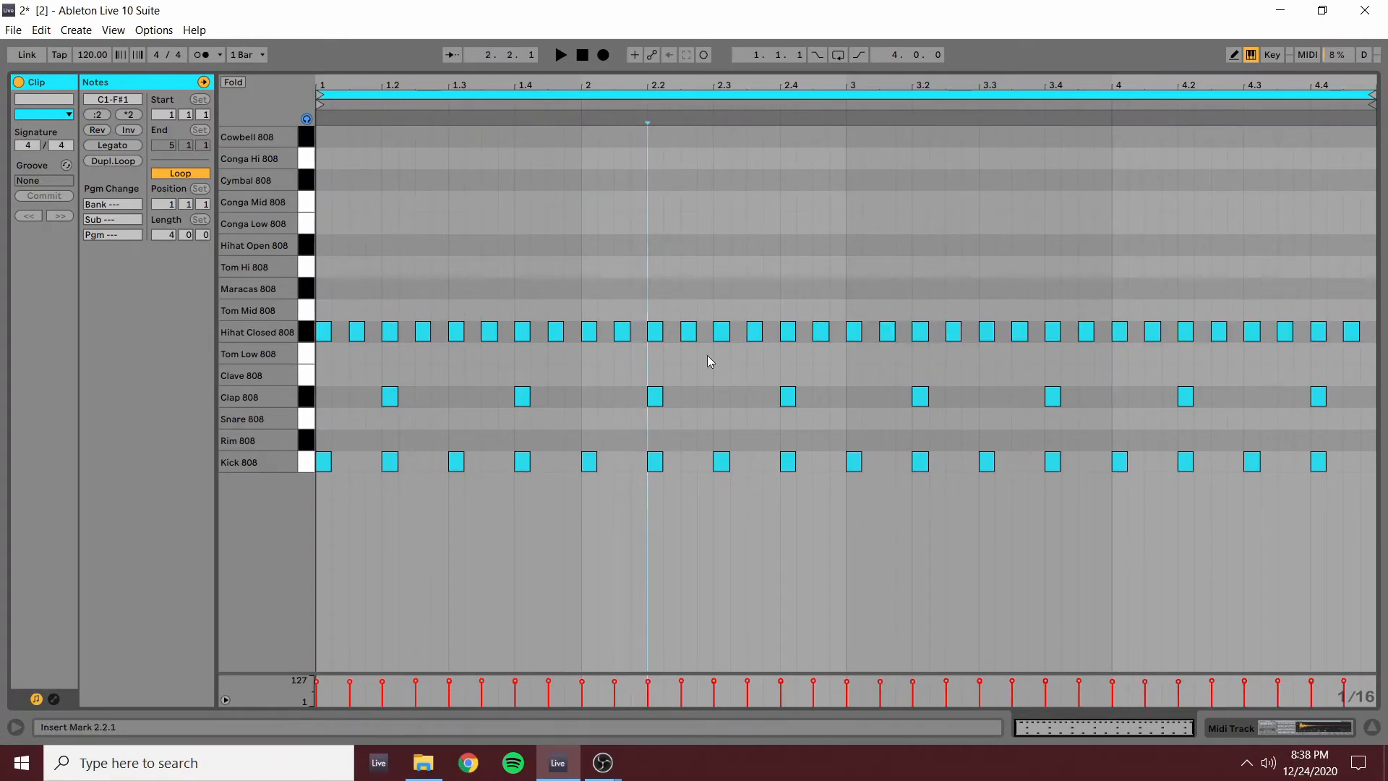
pyautogui.press('+')
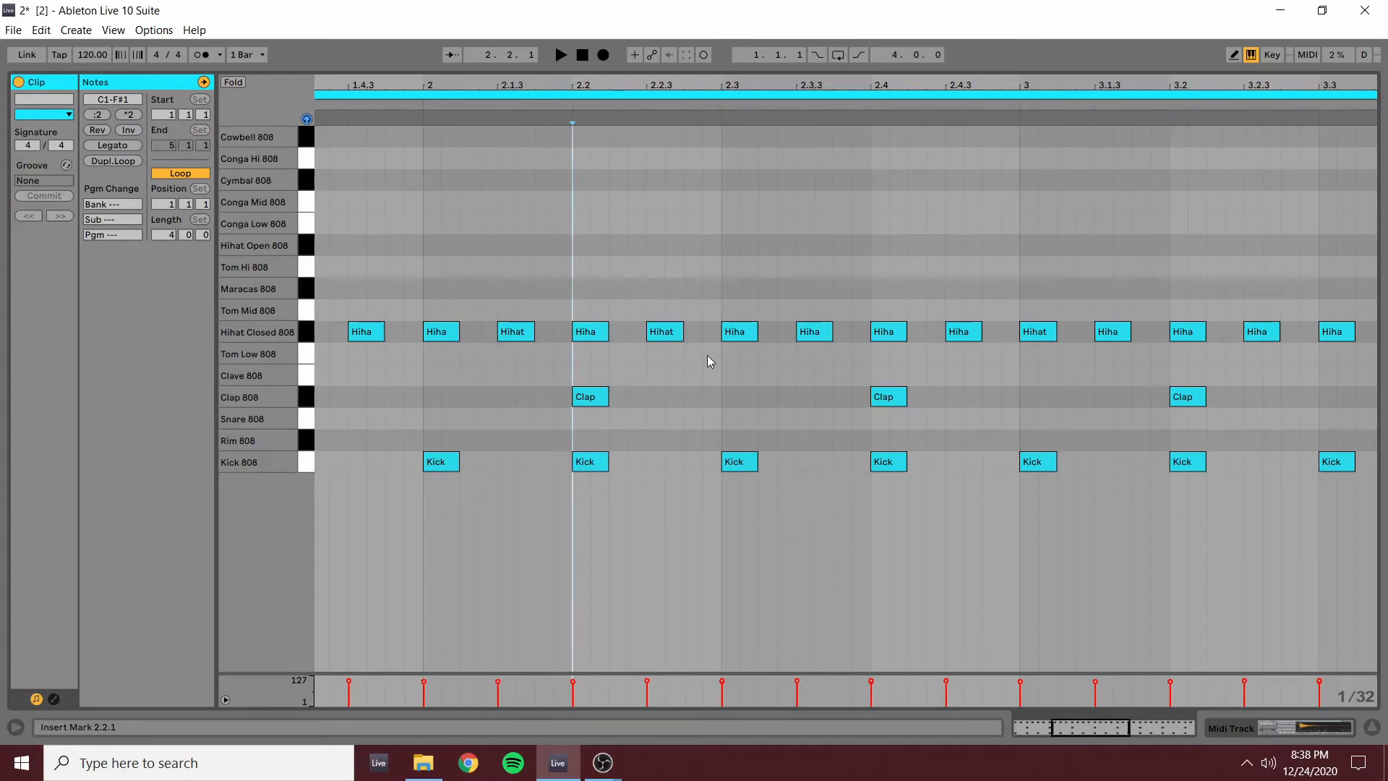
pyautogui.press('+')
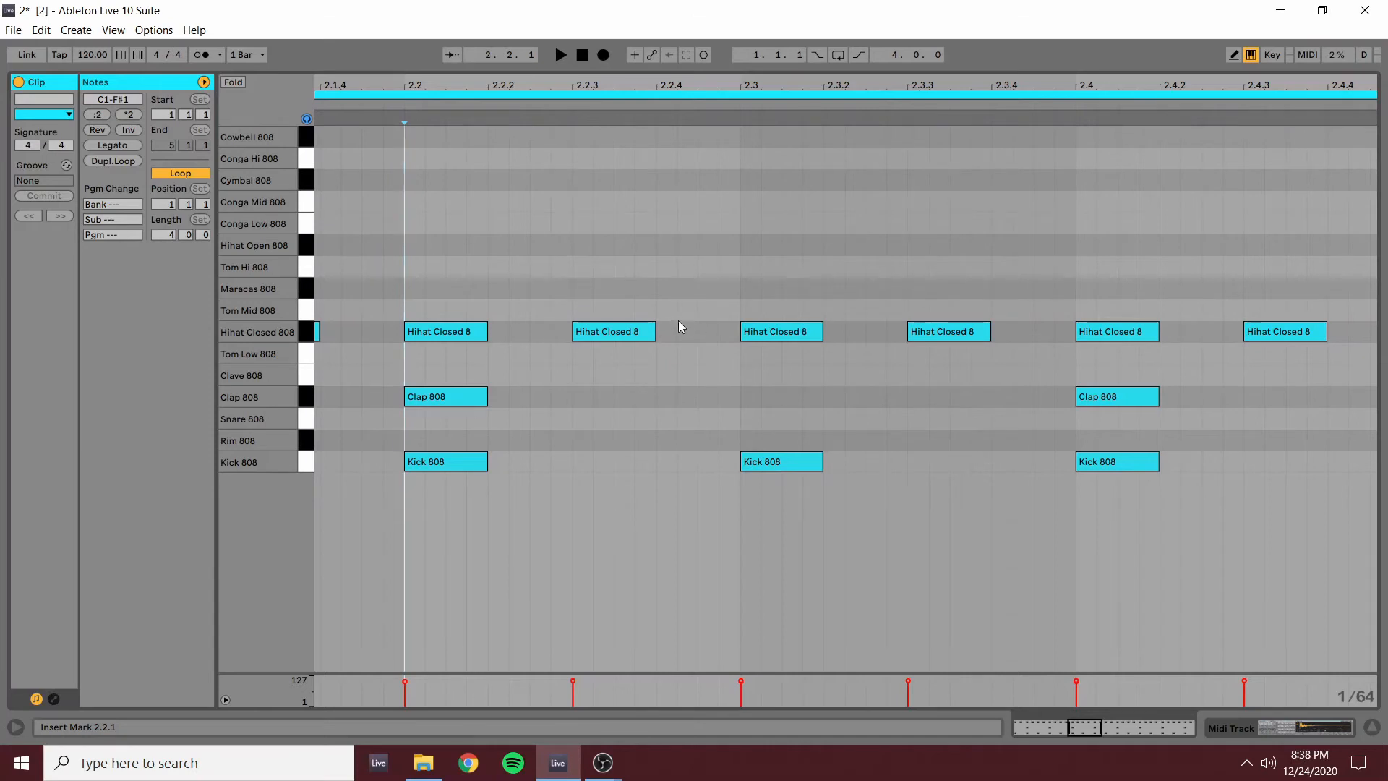
pyautogui.moveTo(652, 331); pyautogui.dragTo(597, 354)
pyautogui.hotkey('ctrl', 'd')
pyautogui.hotkey('ctrl', 'd')
pyautogui.hotkey('ctrl', 'd')
pyautogui.hotkey('ctrl', 'd')
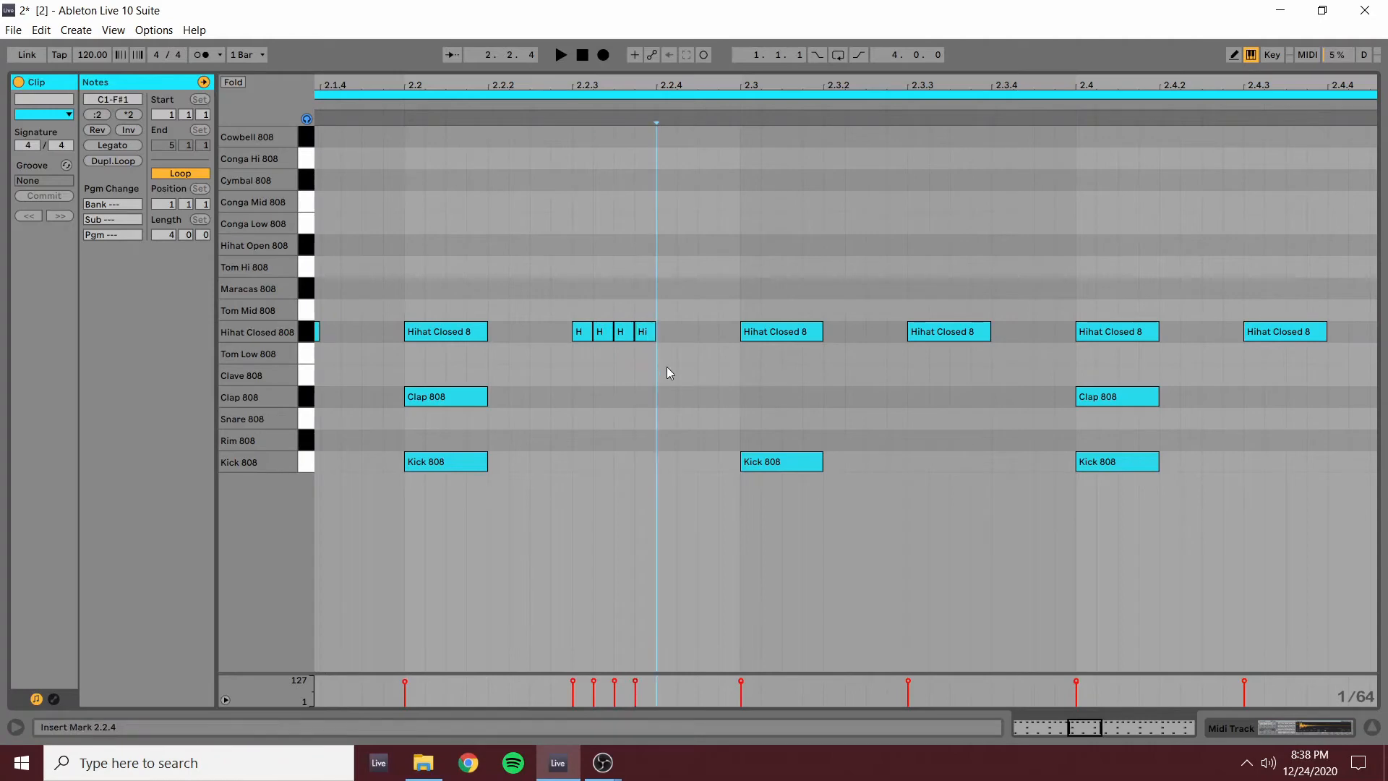
pyautogui.hotkey('ctrl', 'd')
pyautogui.hotkey('ctrl', 'd')
pyautogui.hotkey('ctrl', 'd')
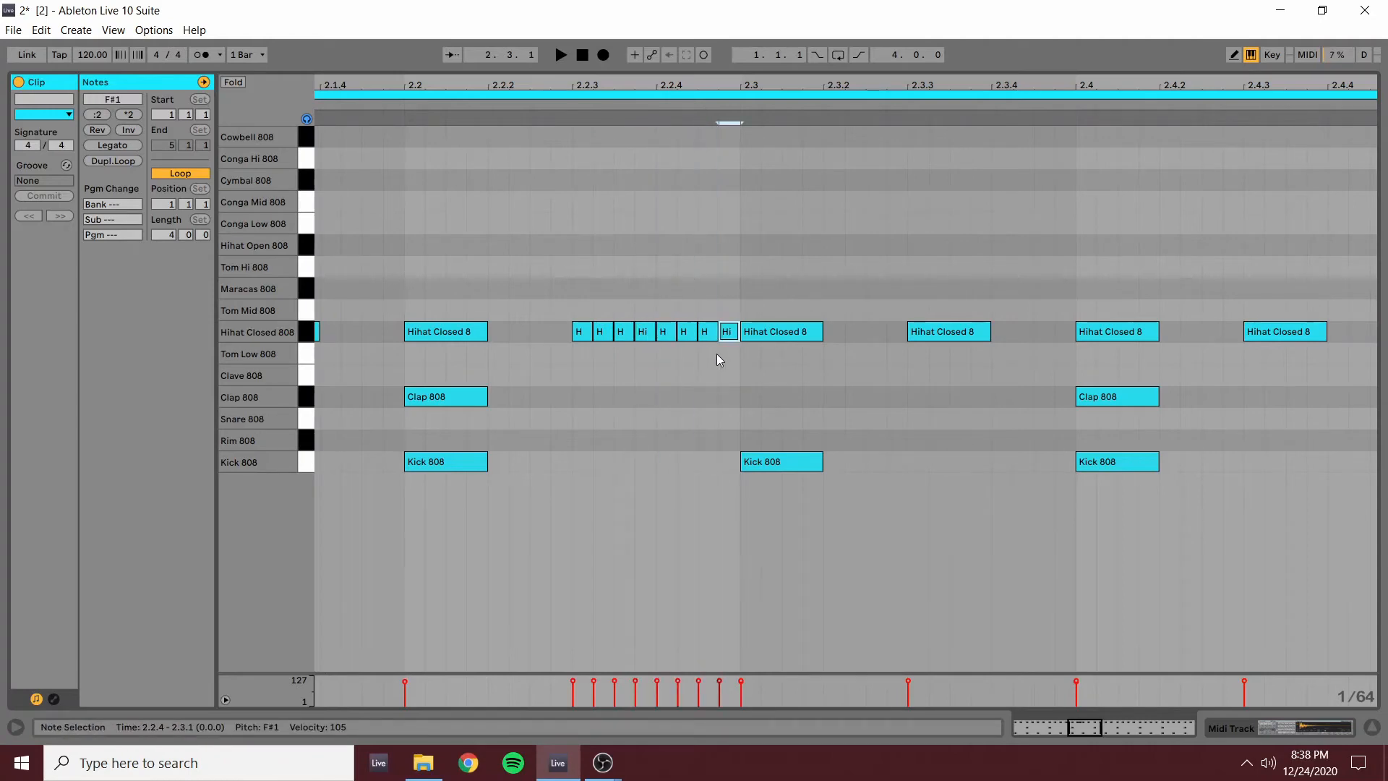
# - Play back the drum pattern to hear the hi-hat roll in bar 2
pyautogui.press('-')
pyautogui.press('-')
pyautogui.press('space')
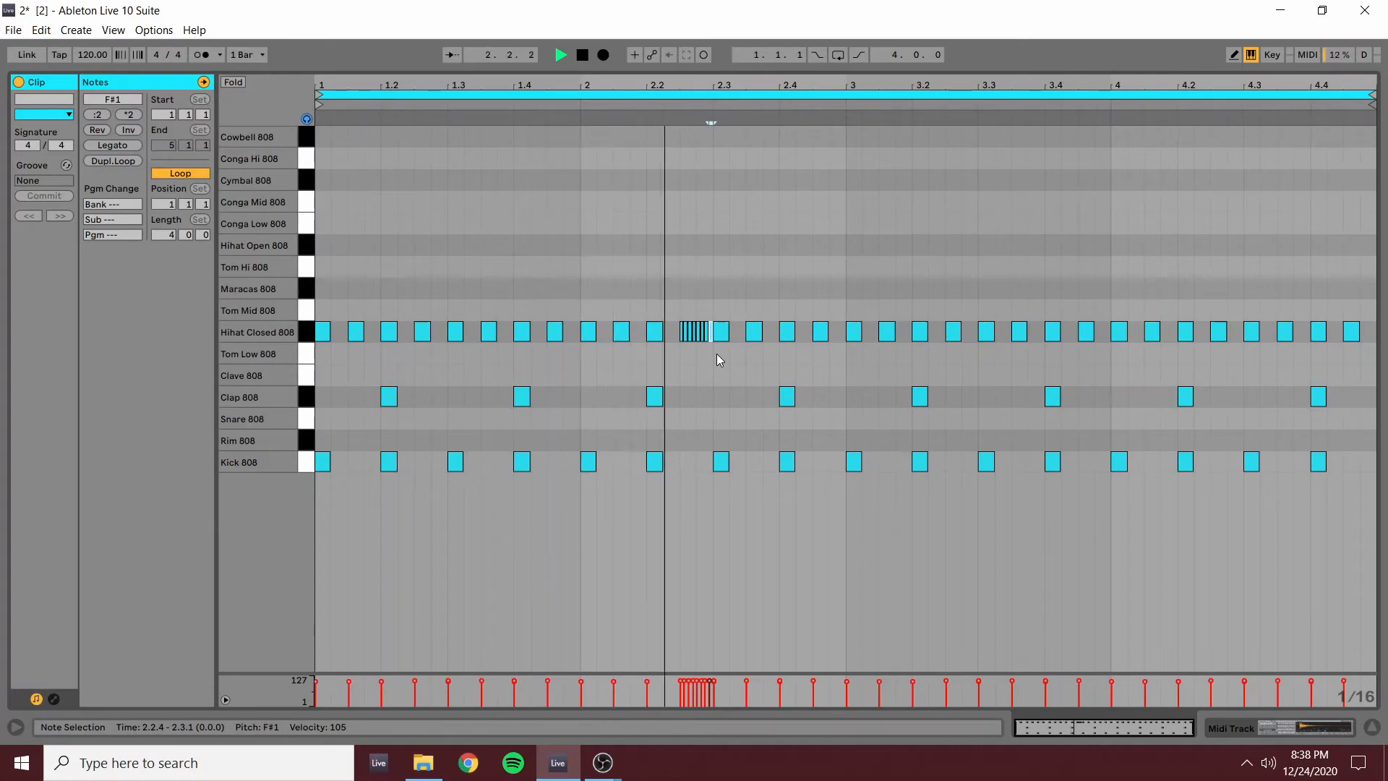
pyautogui.press('space')
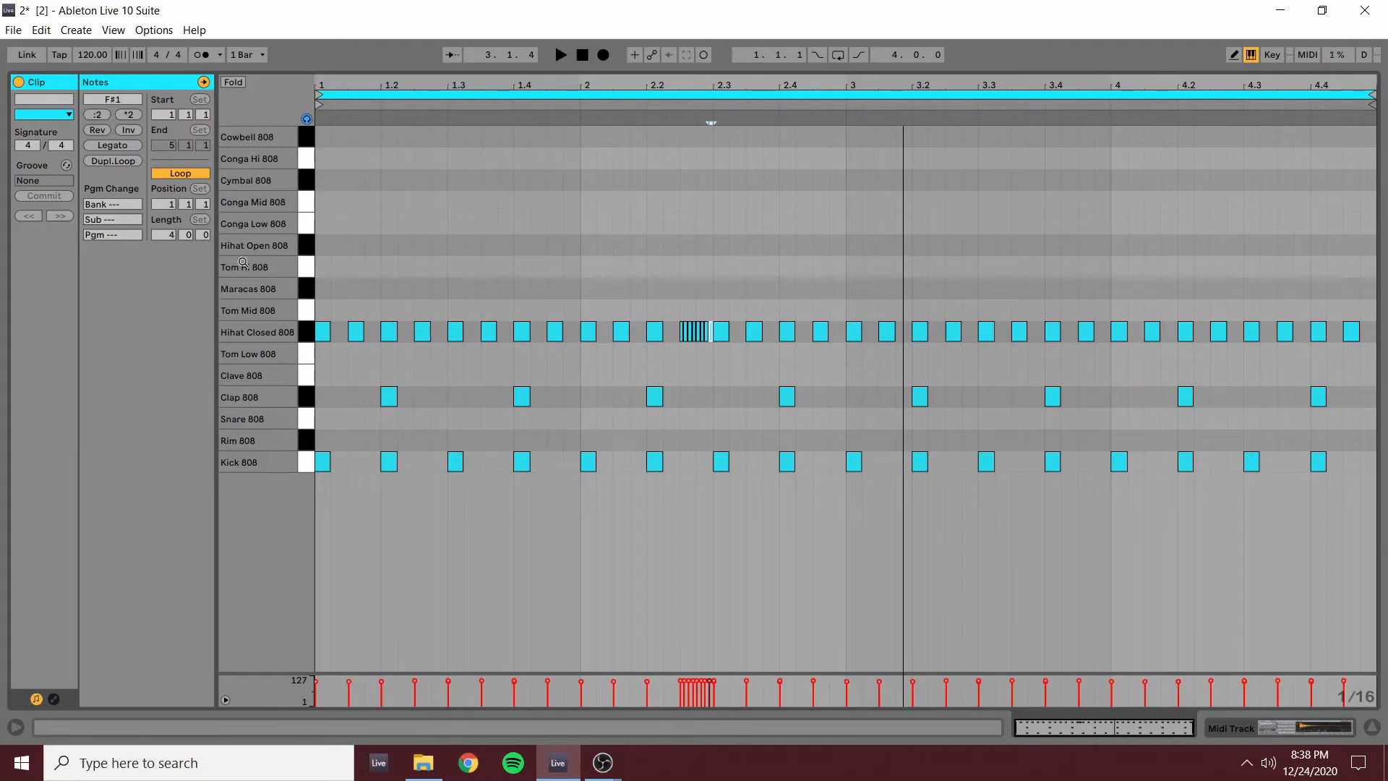
# - Clear all notes from the clip and start a new pattern with Kick 808 at 1.1.1 and Snare 808 at 1.3.1
pyautogui.moveTo(322, 195); pyautogui.dragTo(1363, 629)
pyautogui.press('Delete')
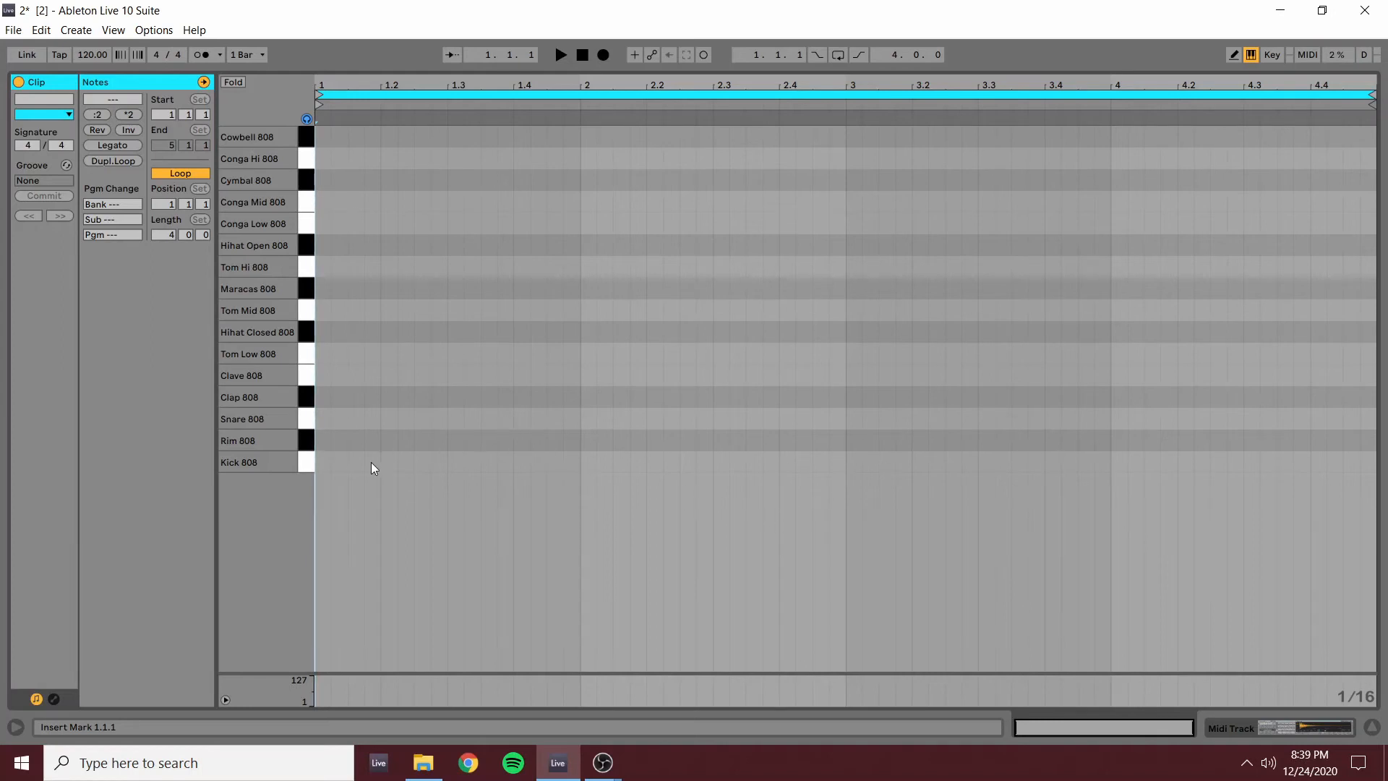
pyautogui.doubleClick(322, 460)
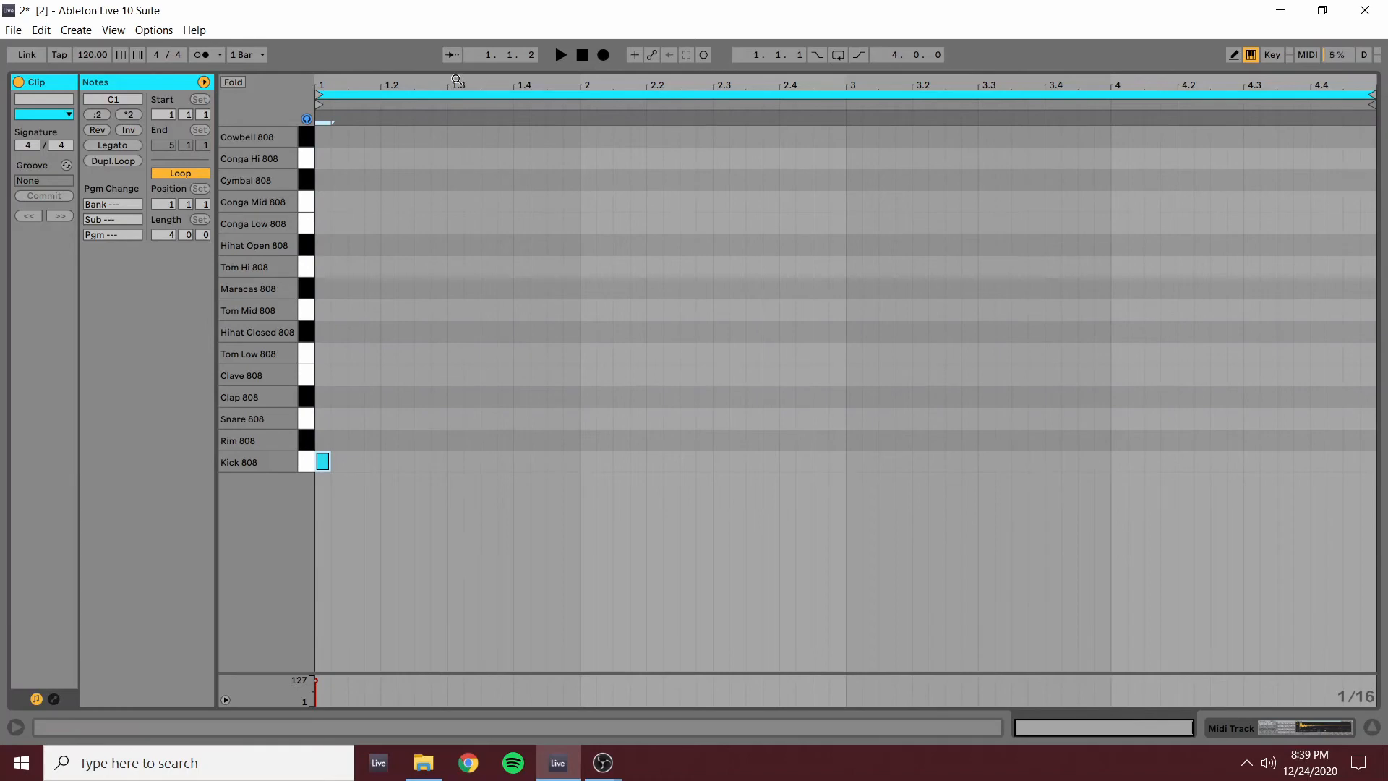
pyautogui.doubleClick(457, 418)
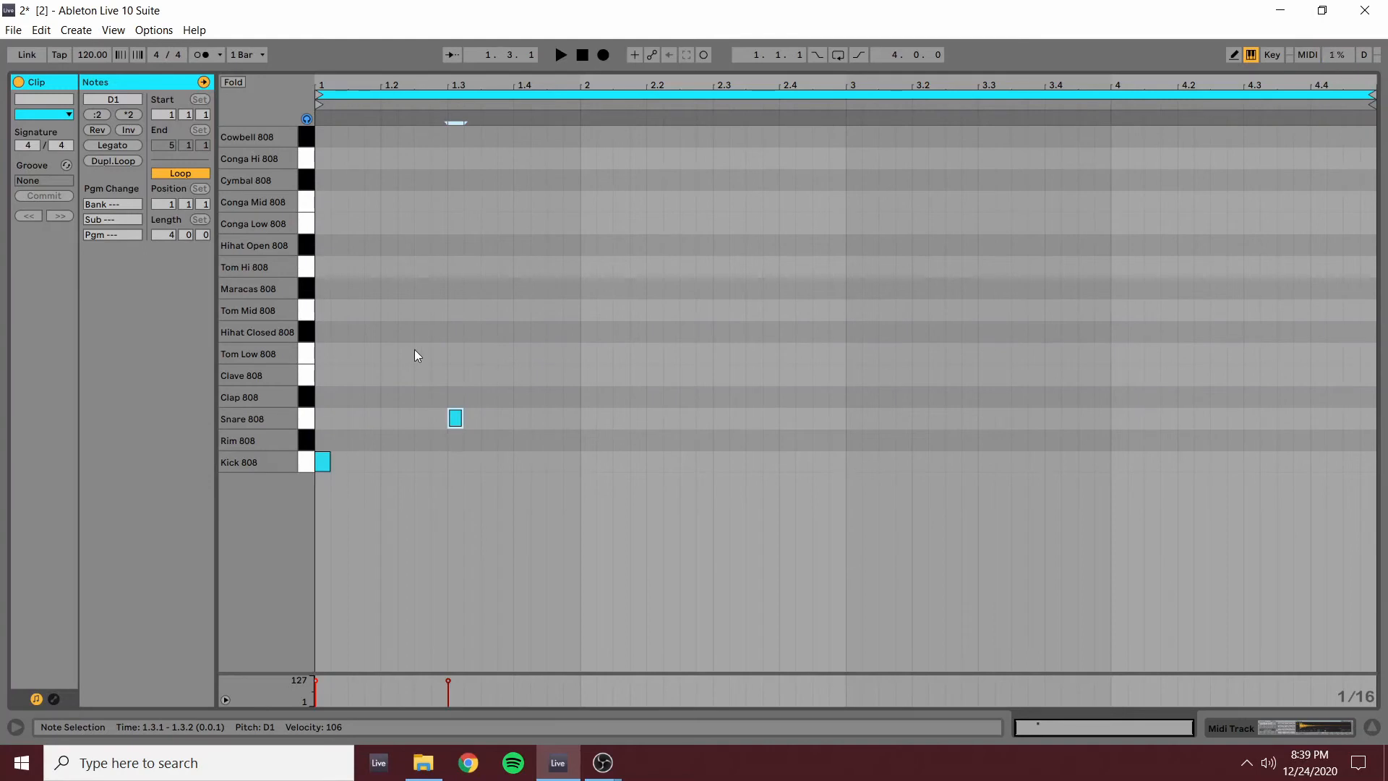
pyautogui.press('space')
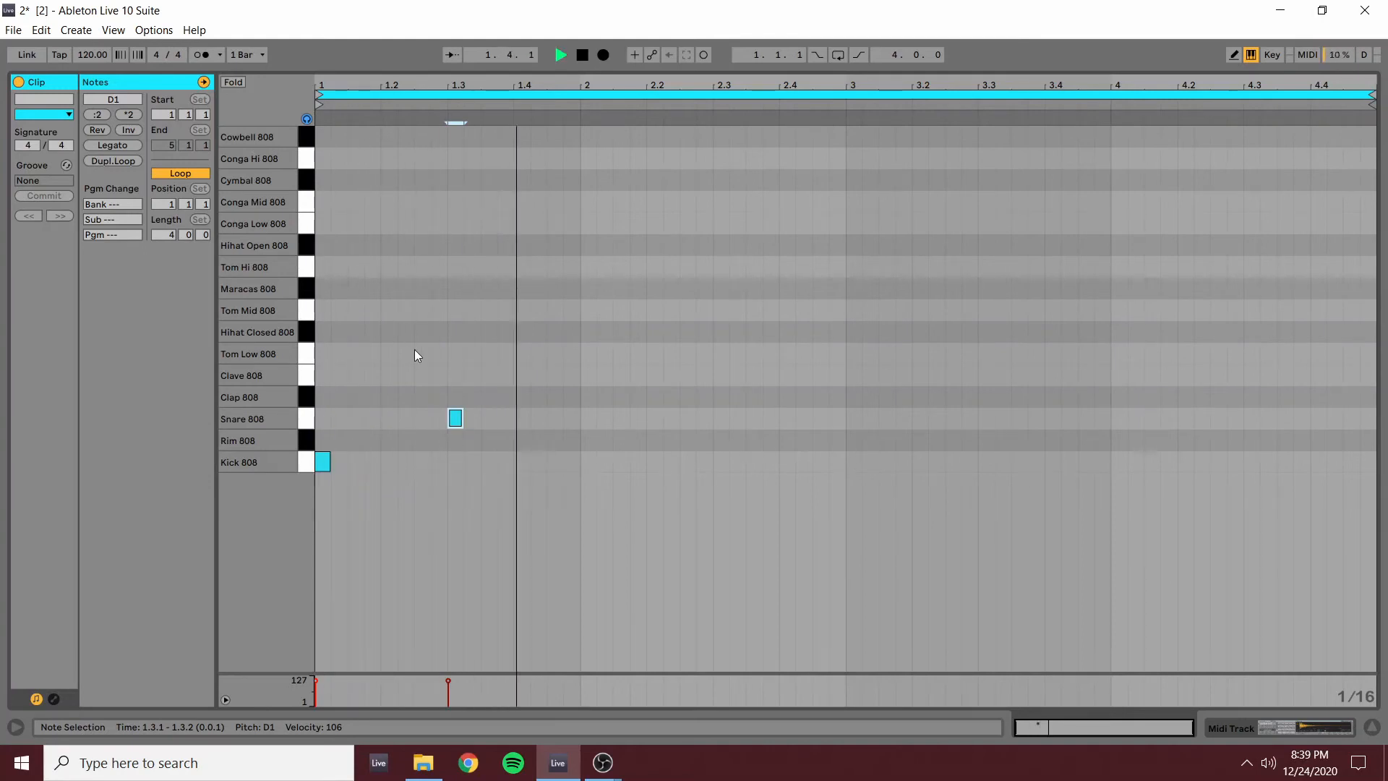
pyautogui.press('space')
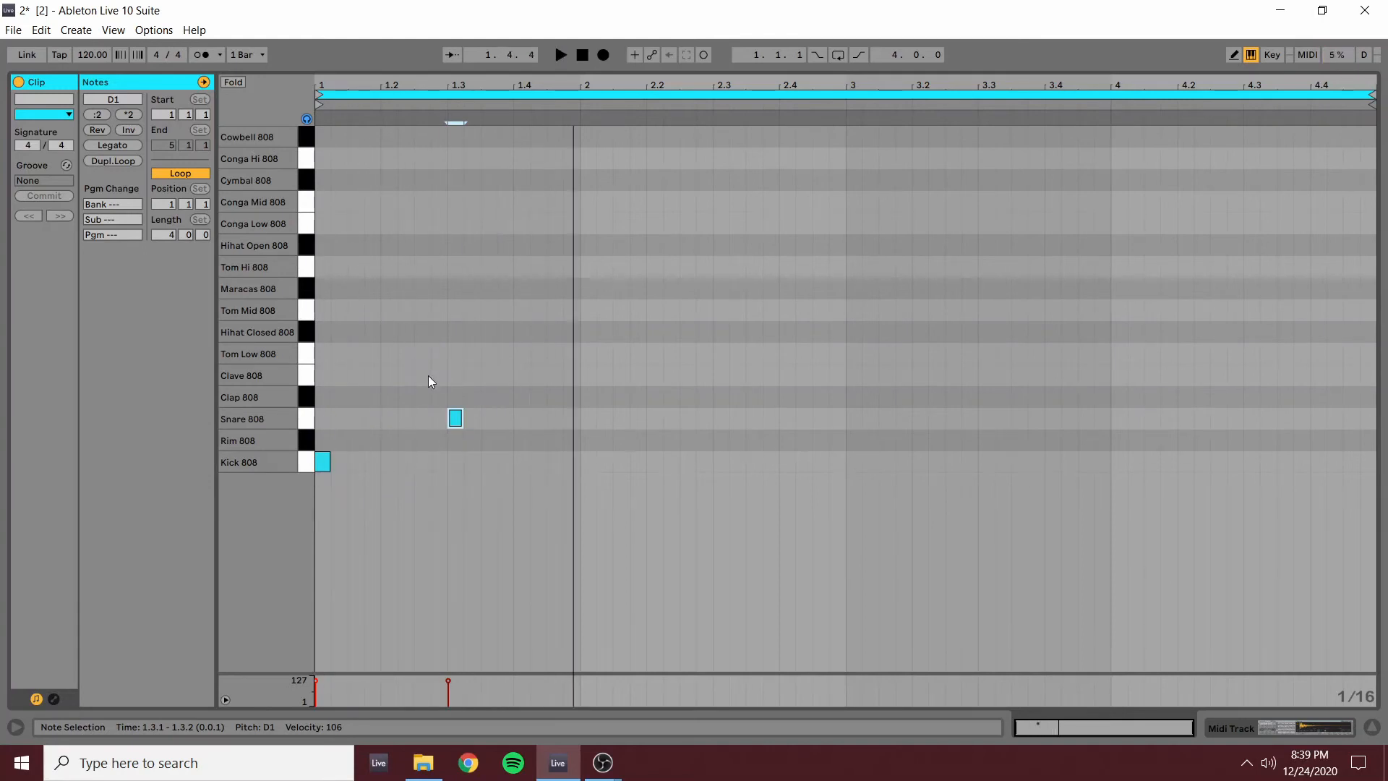
# - Add Kick 808 hits at 1.2.3 and 1.4.1 with the pattern playing
pyautogui.doubleClick(424, 463)
pyautogui.press('space')
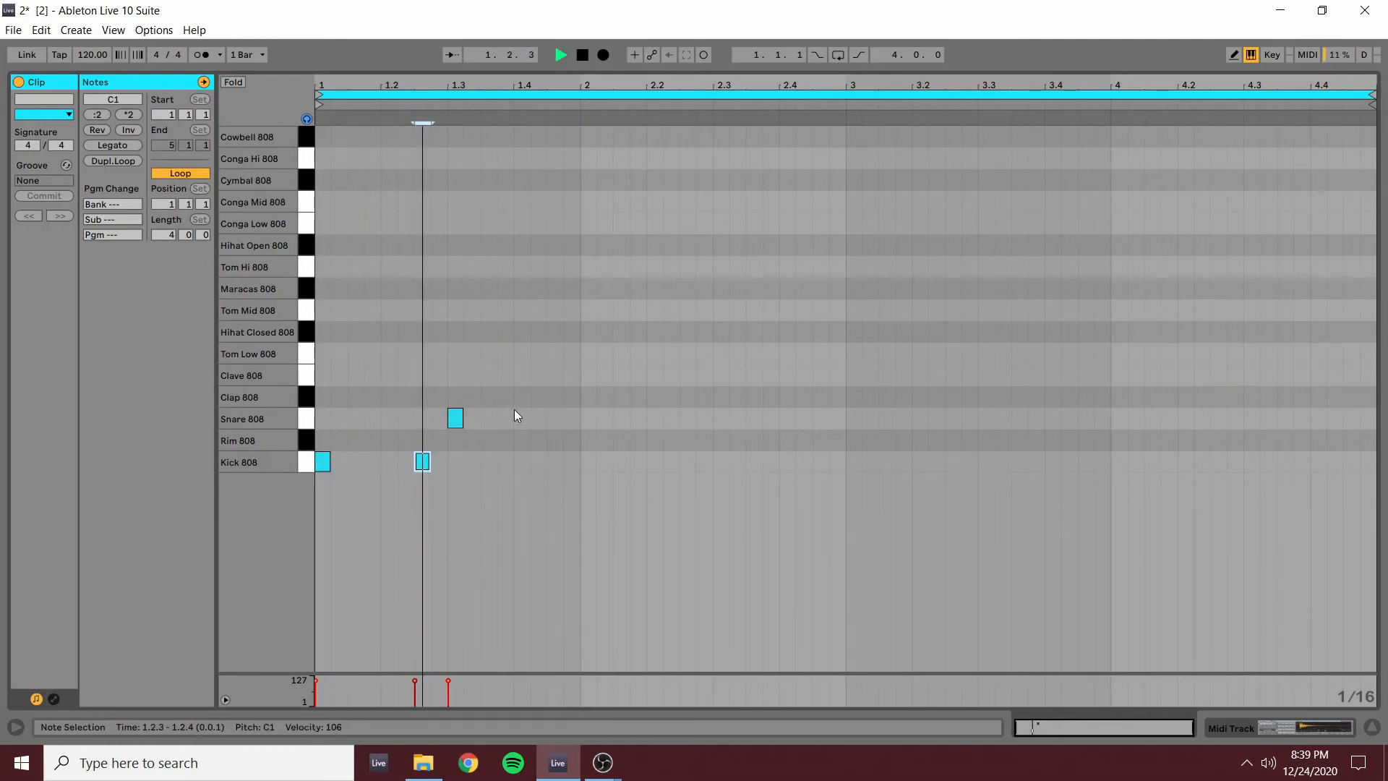
pyautogui.doubleClick(522, 462)
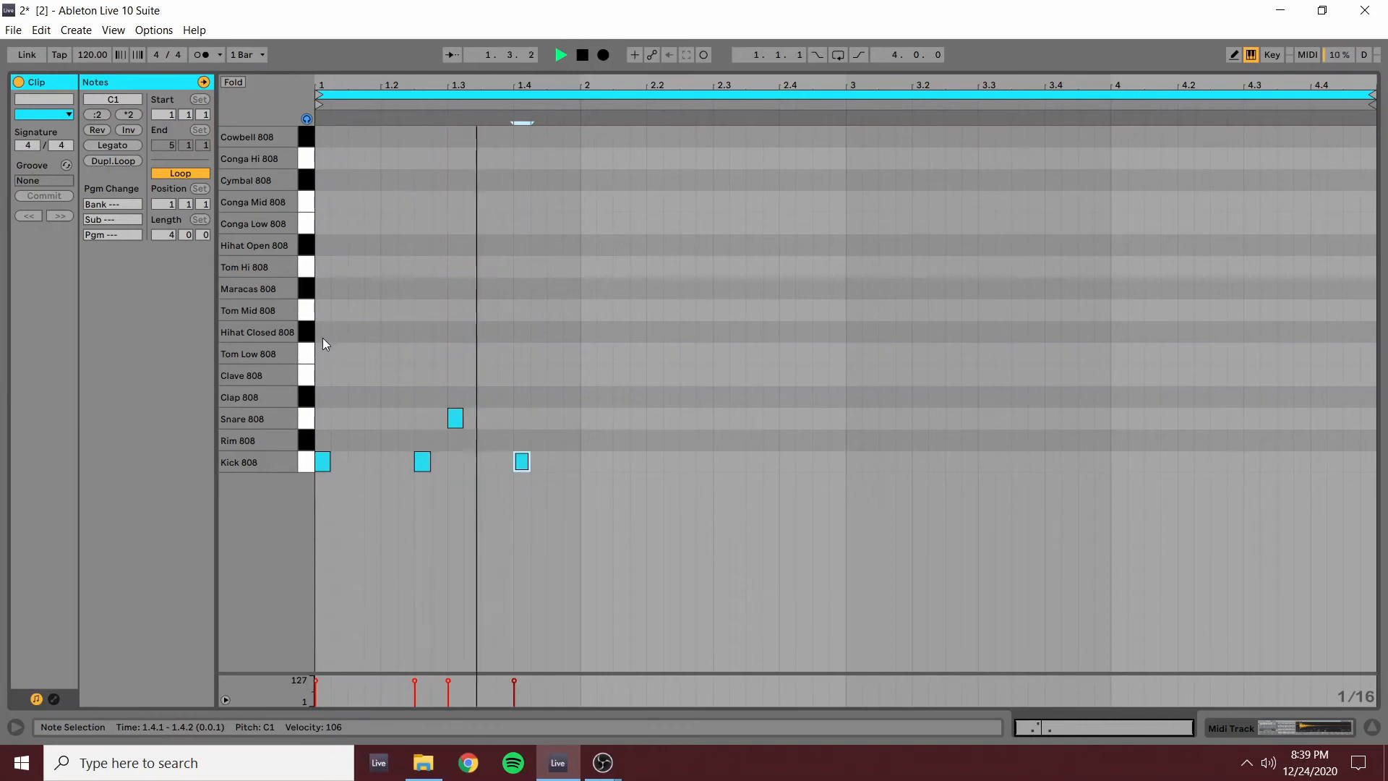
# - Add Kick 808 hits at 2.1.1 and 2.2.1 and a Snare 808 hit at 2.3.1, and play back the pattern
pyautogui.doubleClick(588, 462)
pyautogui.press('space')
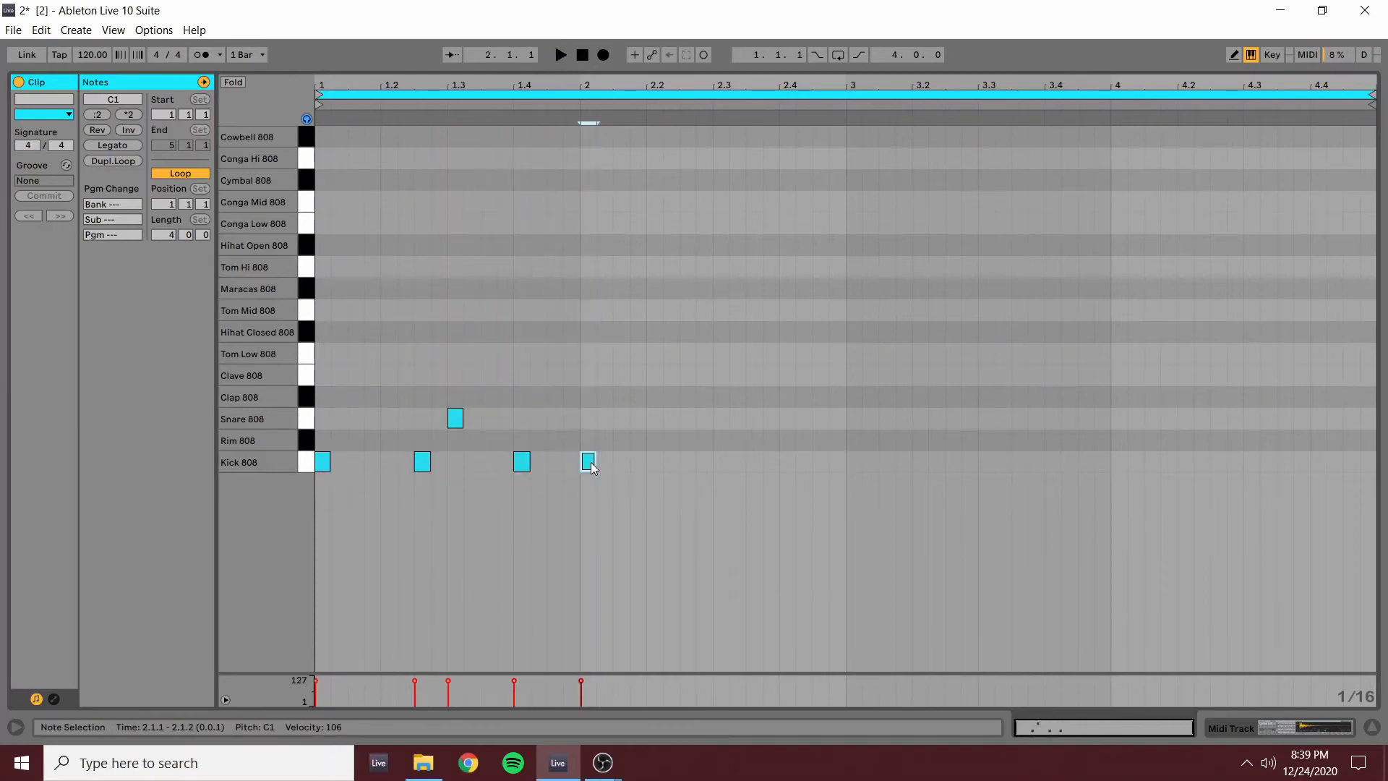
pyautogui.doubleClick(656, 462)
pyautogui.doubleClick(722, 418)
pyautogui.press('space')
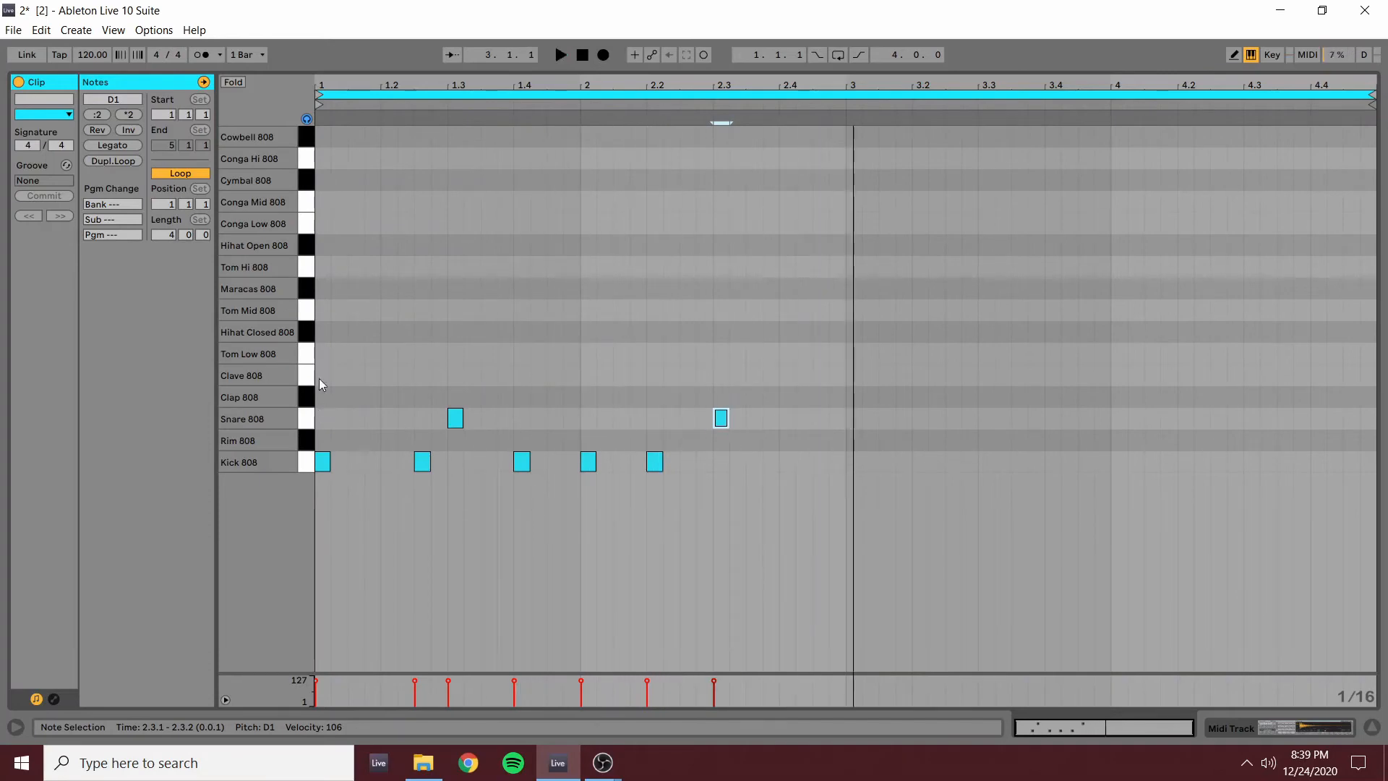
# - Duplicate the two-bar kick and snare pattern into bars 3 and 4
pyautogui.press('space')
pyautogui.moveTo(314, 356); pyautogui.dragTo(851, 483)
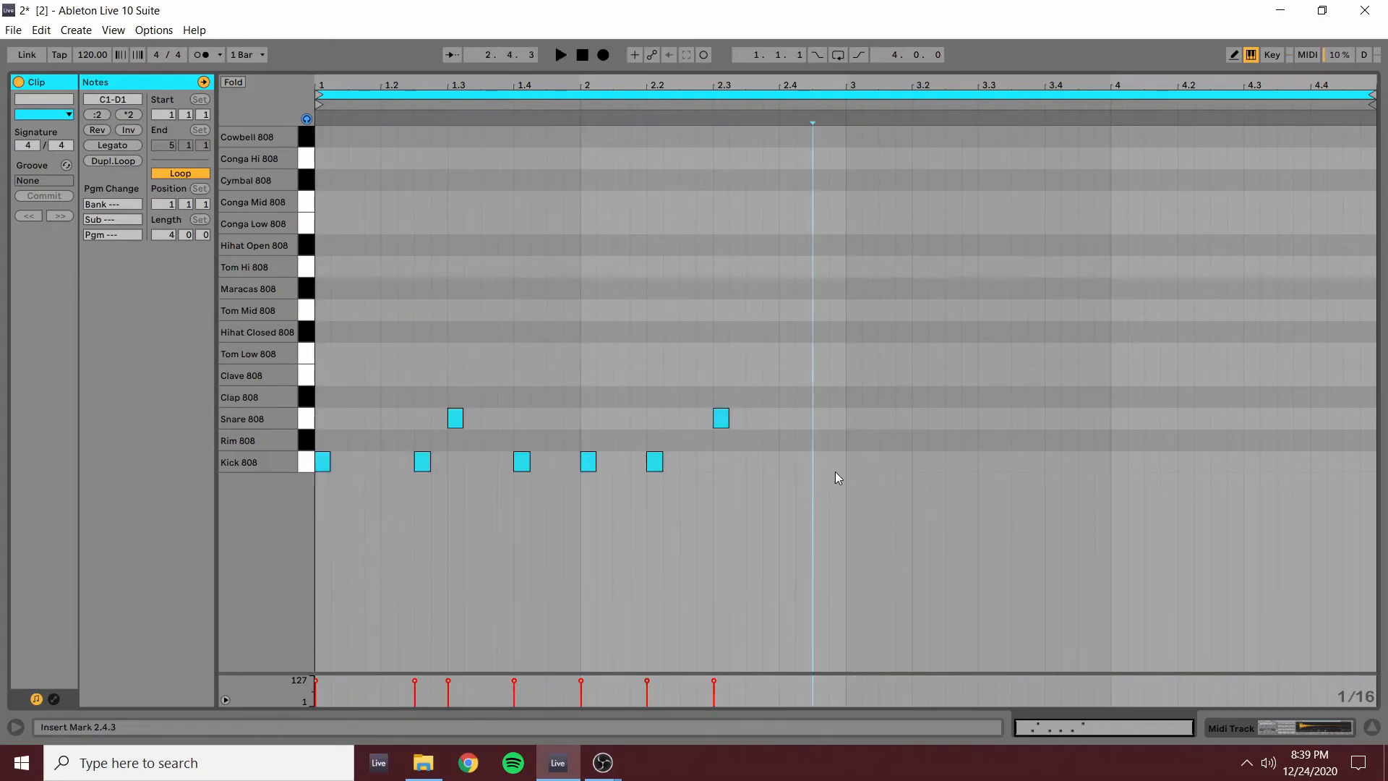
pyautogui.hotkey('ctrl', 'd')
# - Move the Kick 808 hits at 2.1.1 and 2.2.1 one sixteenth earlier, and play back the pattern
pyautogui.moveTo(599, 403); pyautogui.dragTo(701, 580)
pyautogui.press('Left')
pyautogui.click(587, 462)
pyautogui.press('Left')
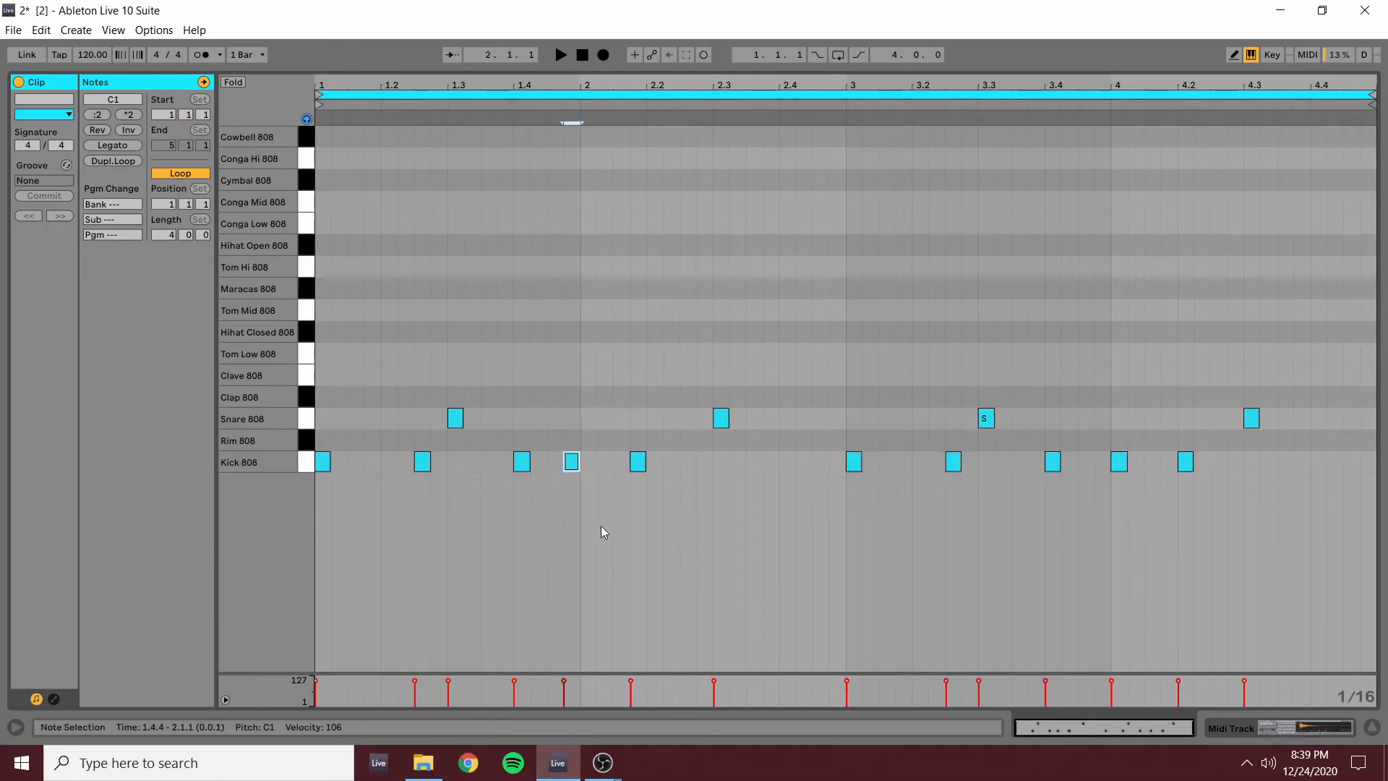
pyautogui.press('space')
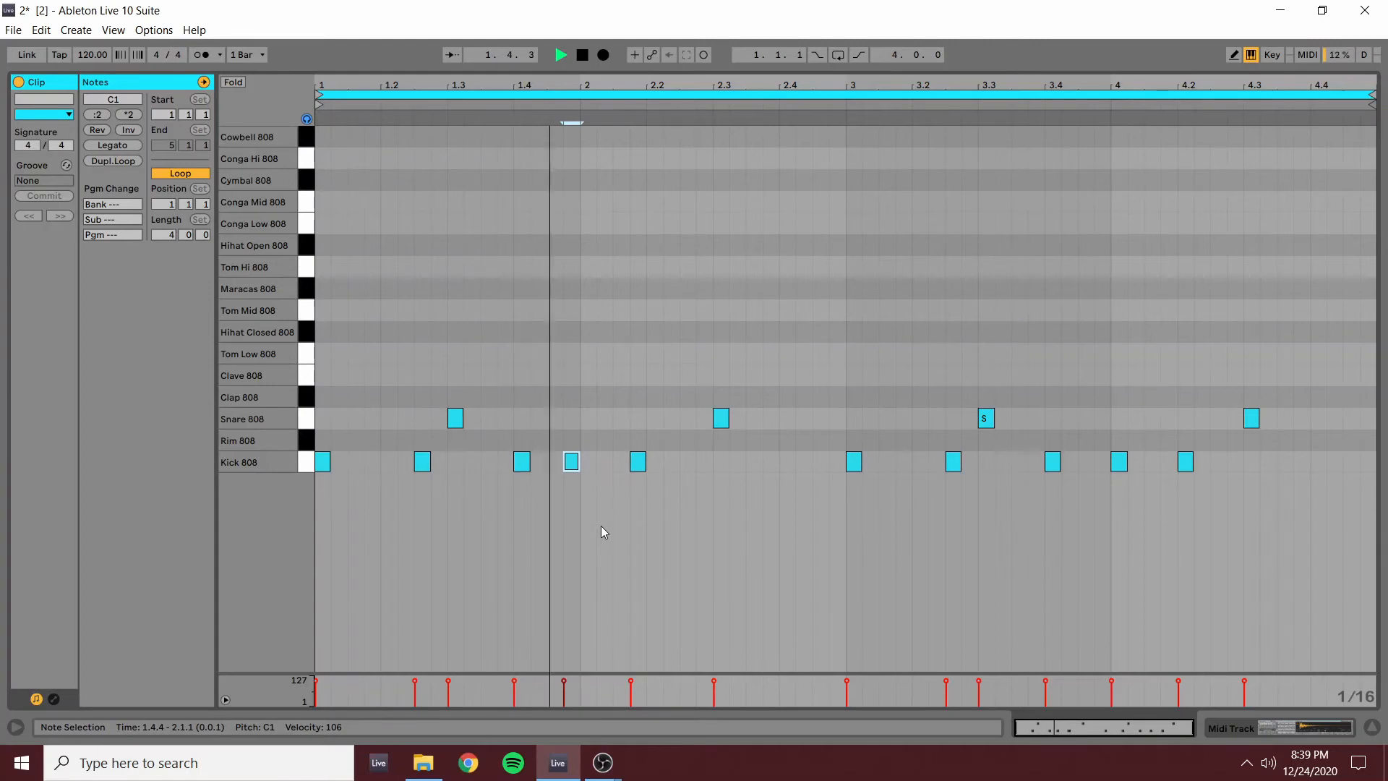
pyautogui.press('space')
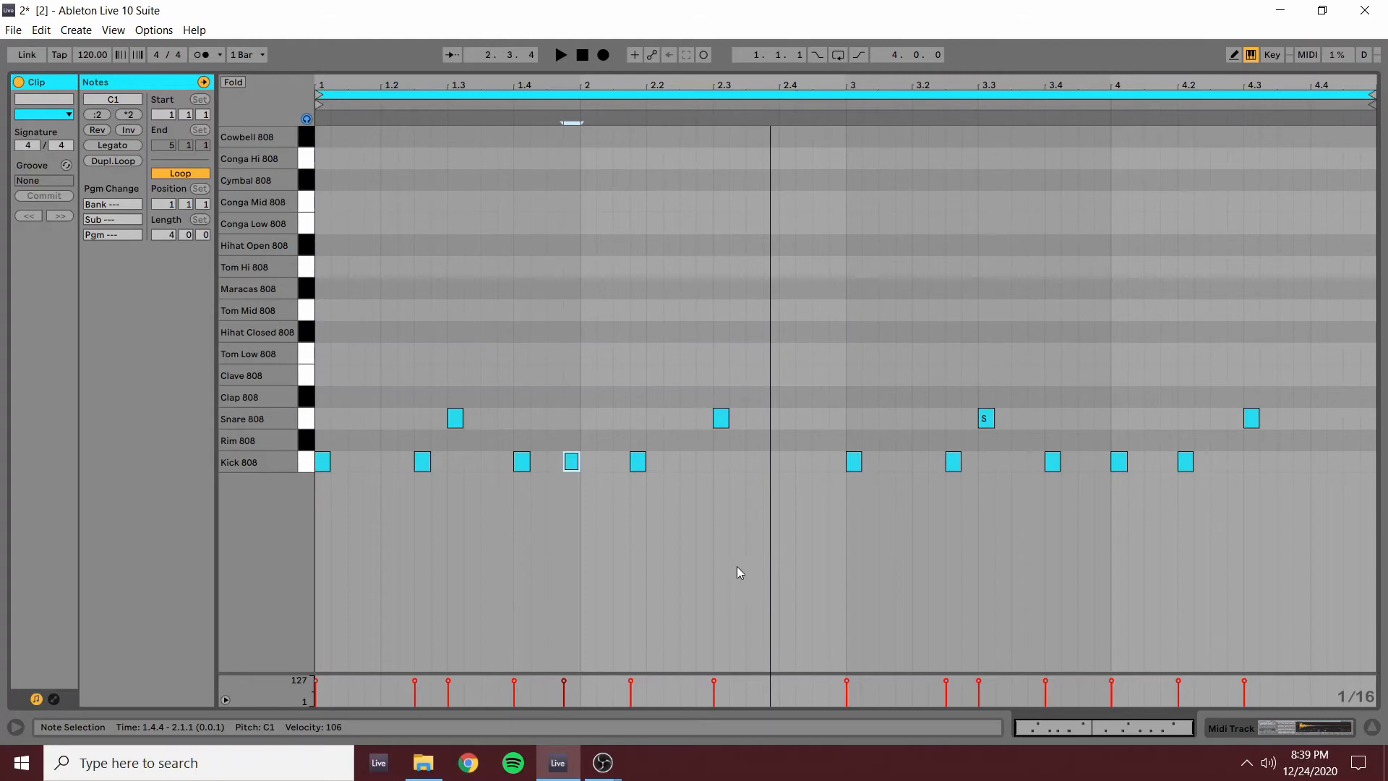
# - Add Snare 808 hits at 3.4.3 and 1.4.3, and play back the pattern
pyautogui.press('space')
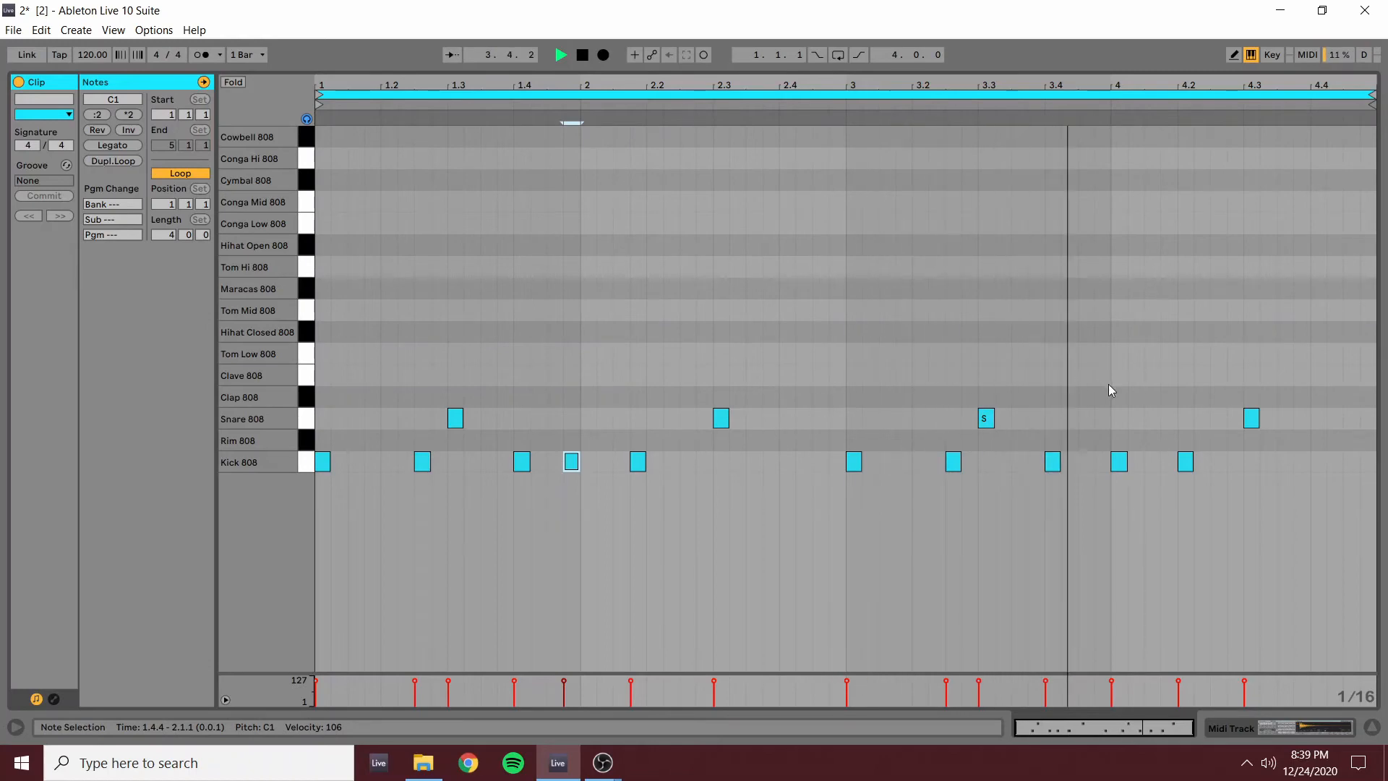
pyautogui.press('space')
pyautogui.doubleClick(1086, 418)
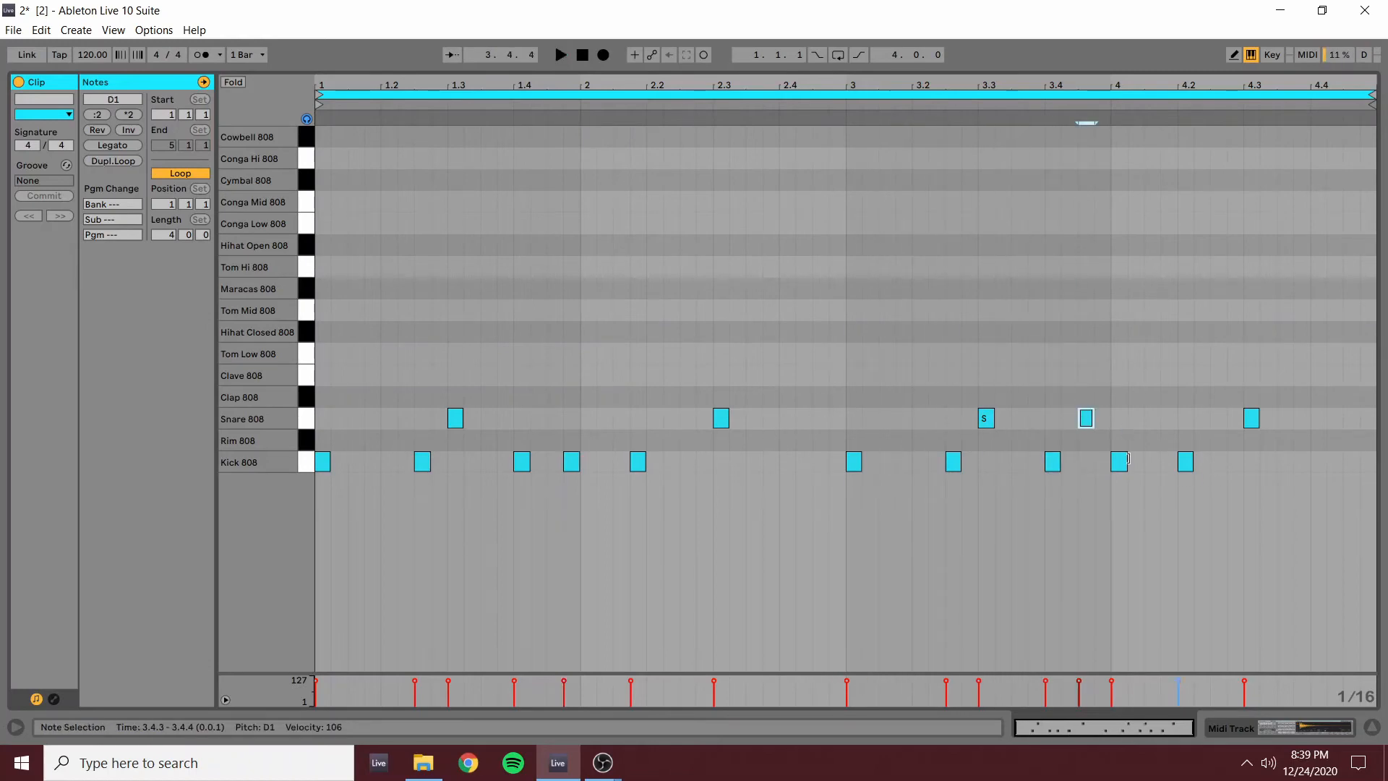
pyautogui.doubleClick(554, 418)
pyautogui.press('space')
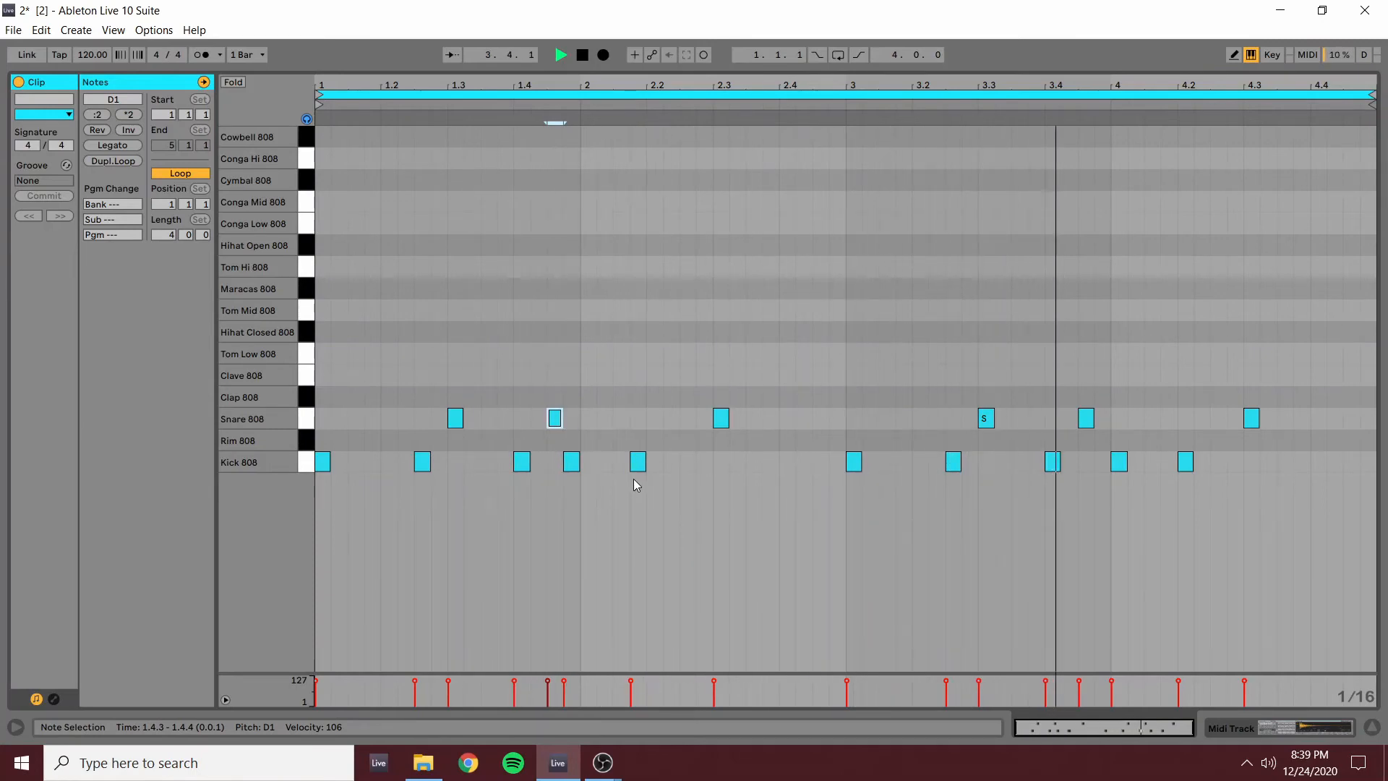
pyautogui.press('space')
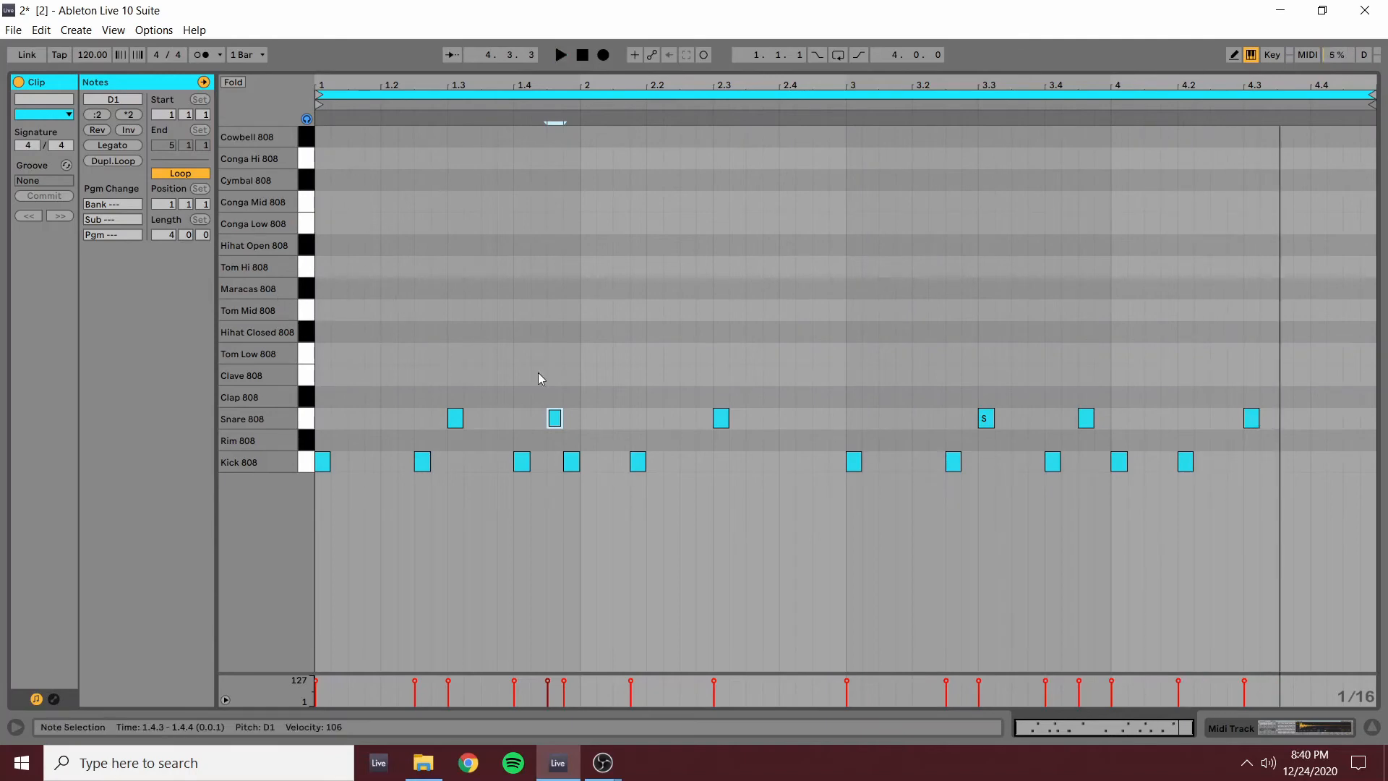
# - Delete all notes in bars 3 and 4 and every Kick 808 hit after 1.1.1, and play back the rest
pyautogui.moveTo(760, 302); pyautogui.dragTo(1309, 576)
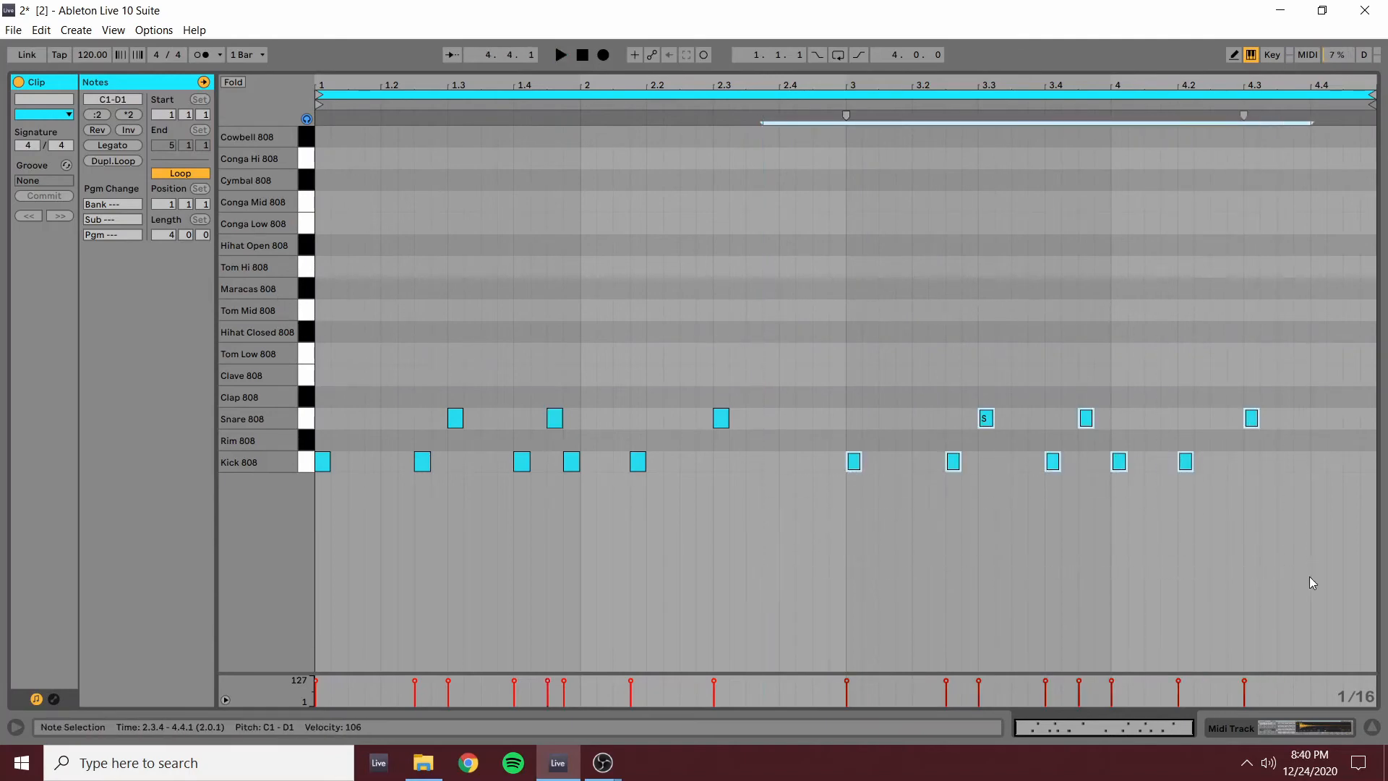
pyautogui.press('Delete')
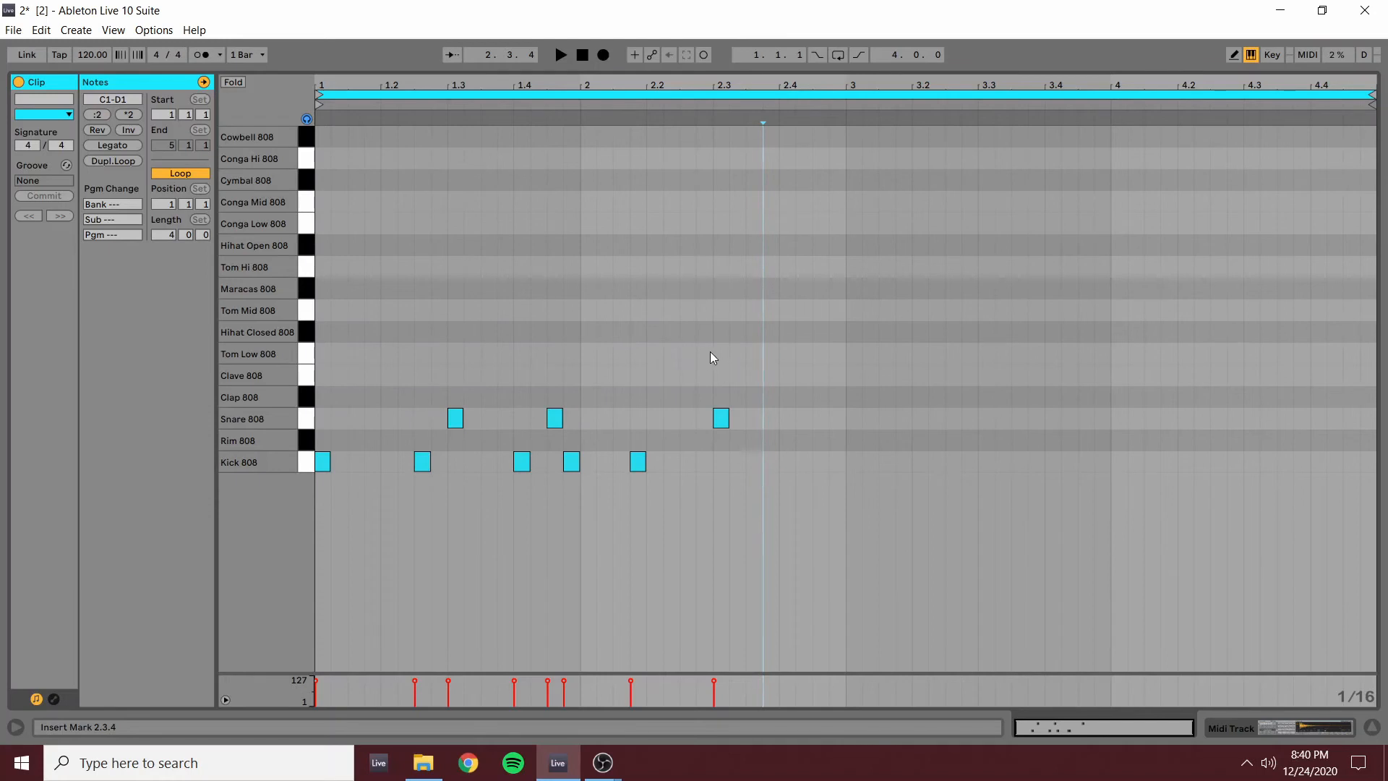
pyautogui.moveTo(395, 454); pyautogui.dragTo(800, 502)
pyautogui.press('Delete')
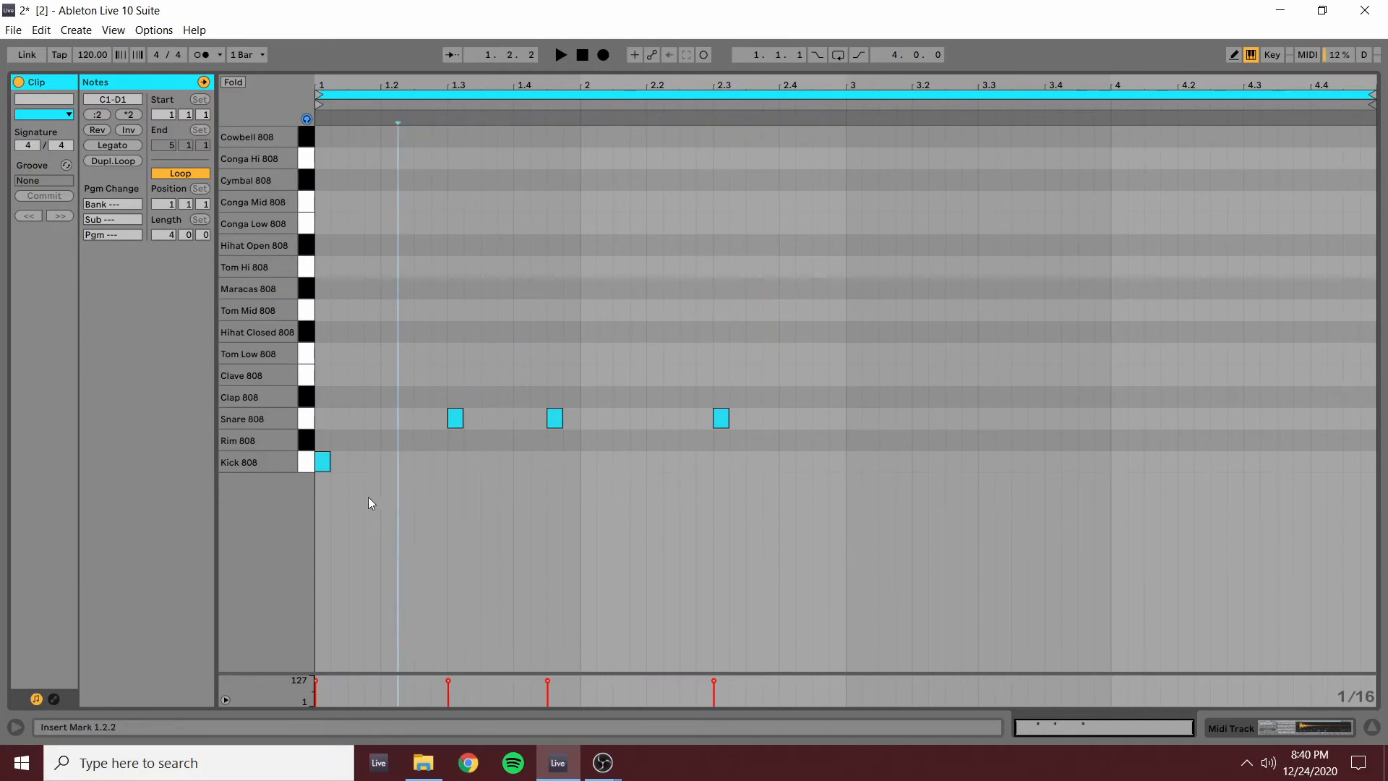
pyautogui.press('space')
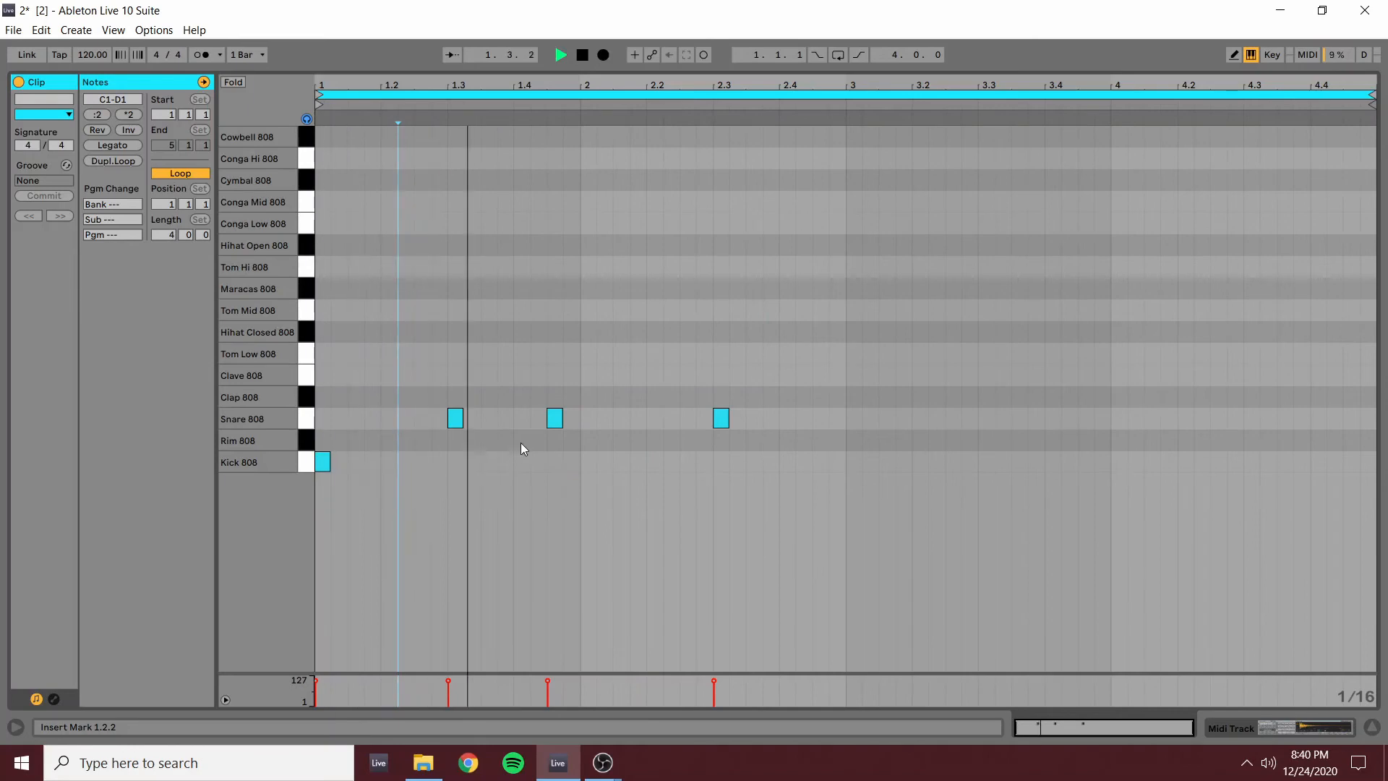
pyautogui.press('space')
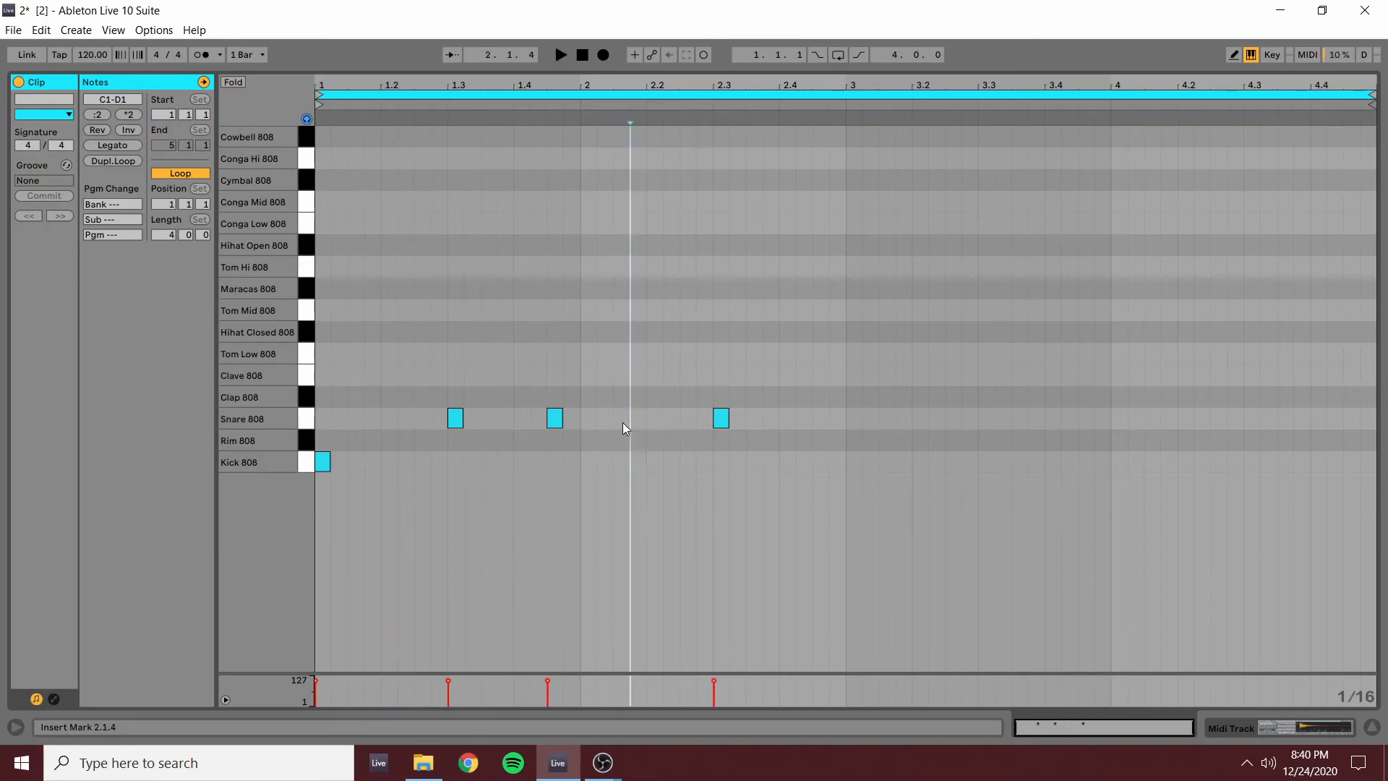
# - Add a Snare 808 hit at 2.1.3 and play back the pattern
pyautogui.doubleClick(623, 422)
pyautogui.press('space')
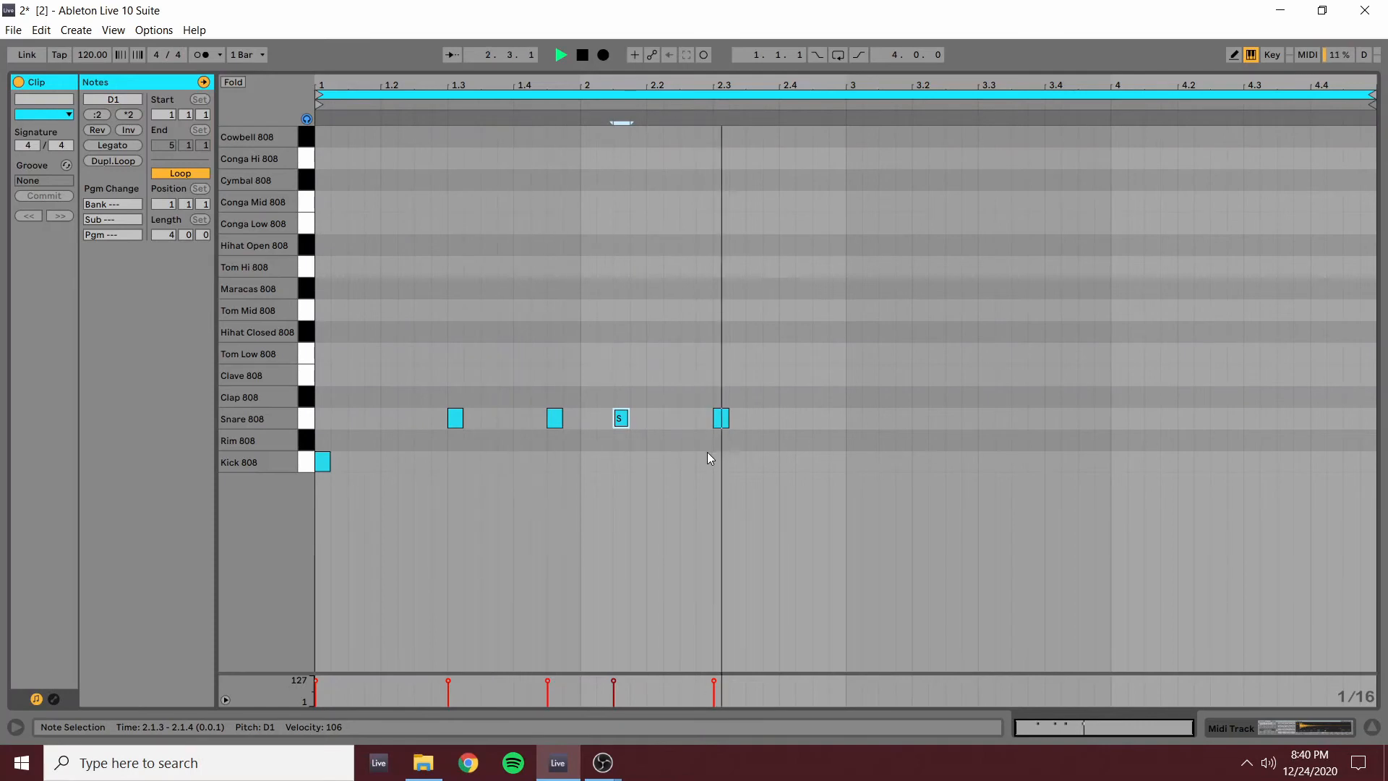
pyautogui.press('space')
# - Remove the Snare 808 hit at 2.3.1, play the pattern without it, and put the hit back
pyautogui.moveTo(418, 366); pyautogui.dragTo(848, 473)
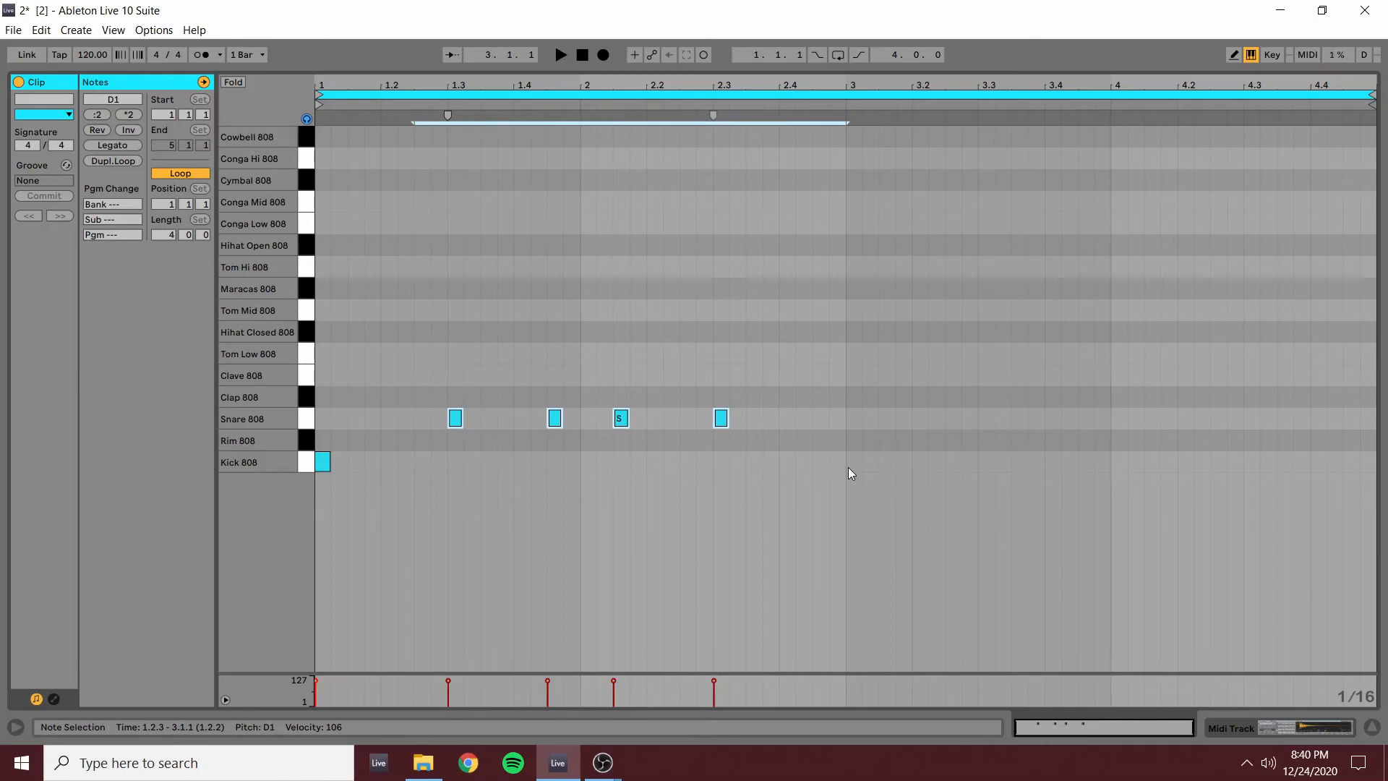
pyautogui.click(721, 419)
pyautogui.moveTo(387, 306); pyautogui.dragTo(678, 509)
pyautogui.moveTo(707, 291); pyautogui.dragTo(733, 578)
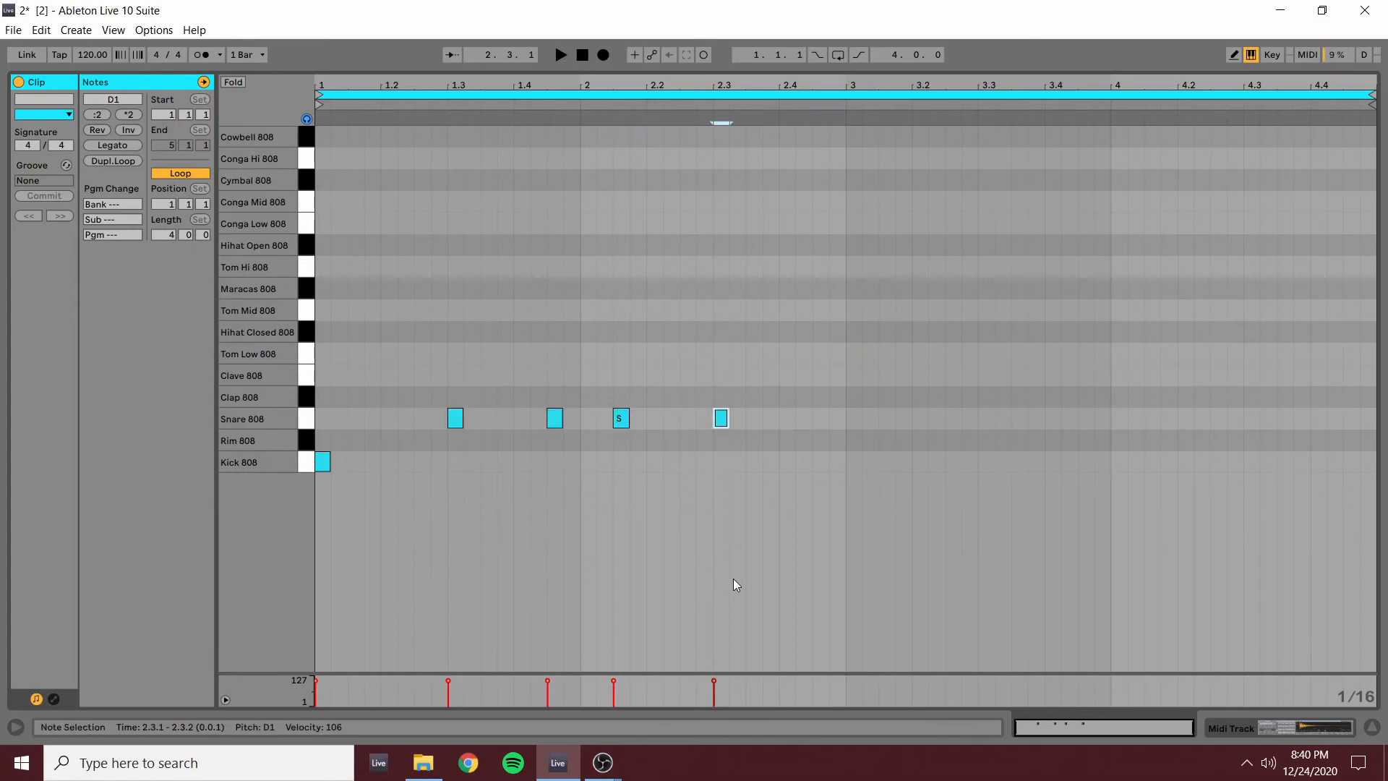
pyautogui.press('Delete')
pyautogui.press('space')
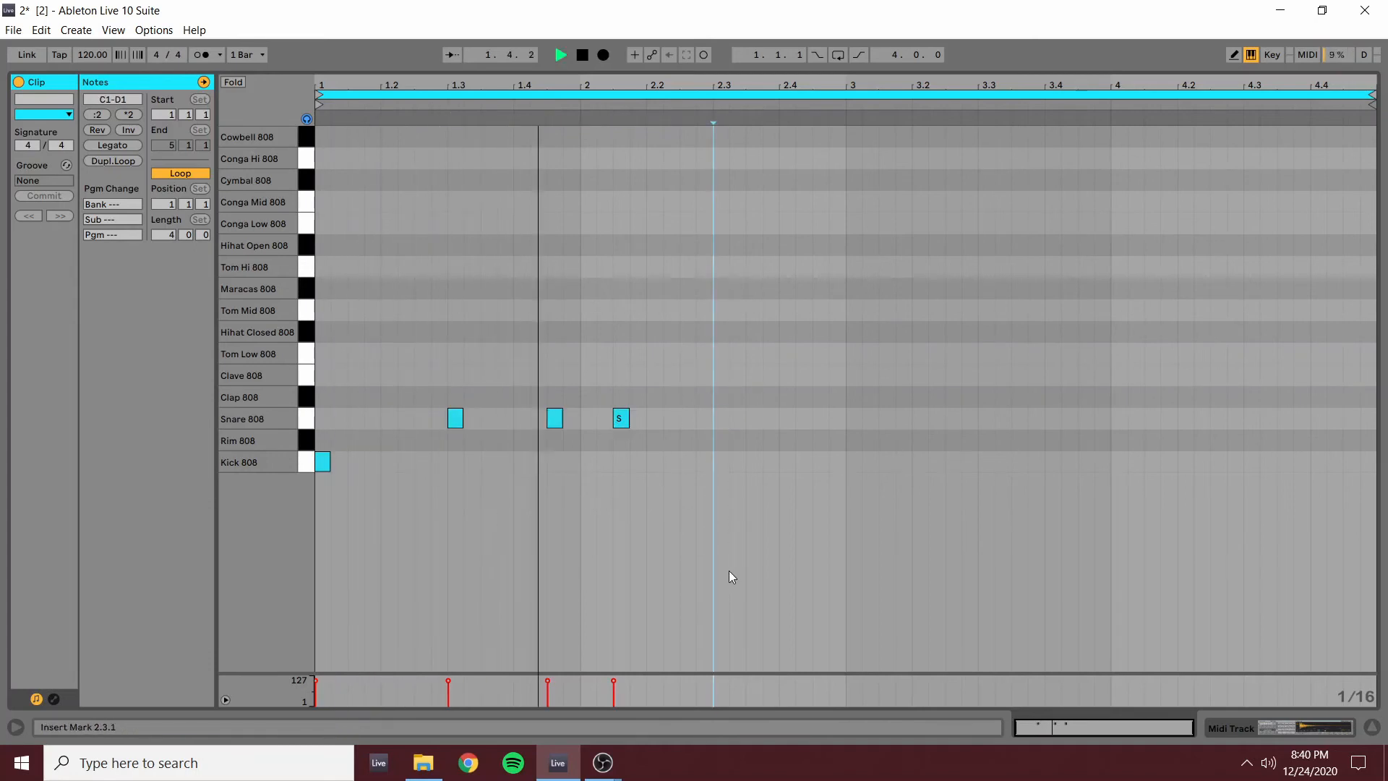
pyautogui.doubleClick(722, 423)
pyautogui.press('space')
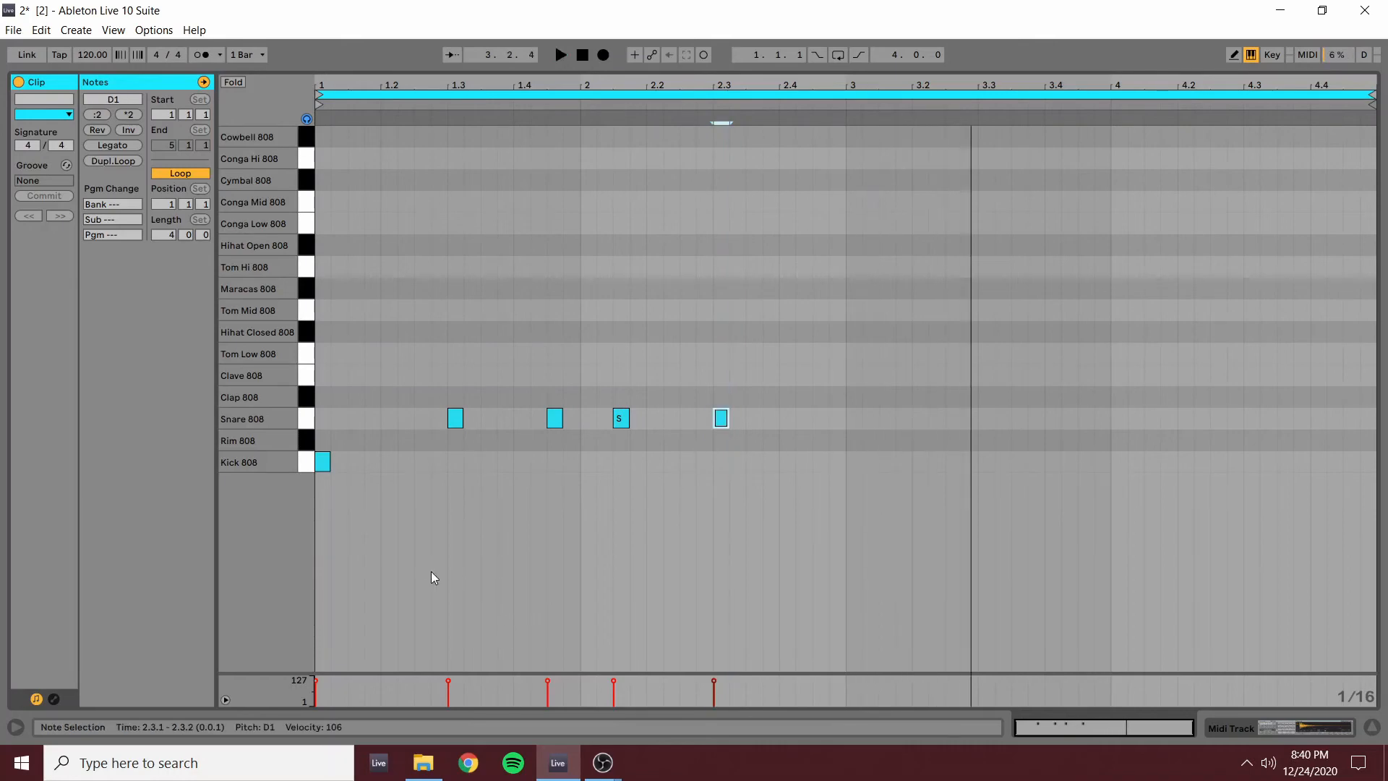
# - Add Kick 808 hits at 1.3.3, 2.1.1, 2.2.3 and 2.4.1, playing back the pattern before the last hit
pyautogui.doubleClick(492, 466)
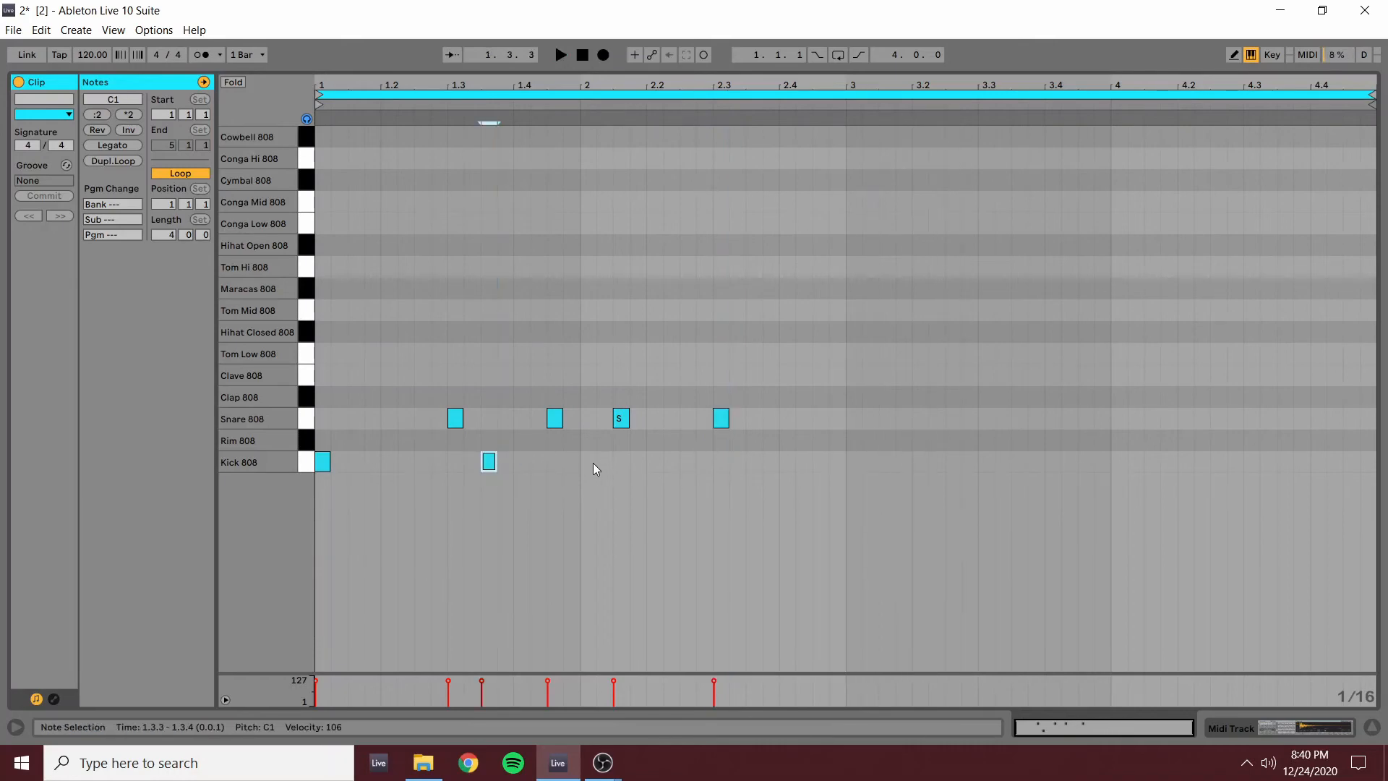
pyautogui.doubleClick(591, 463)
pyautogui.doubleClick(686, 462)
pyautogui.press('space')
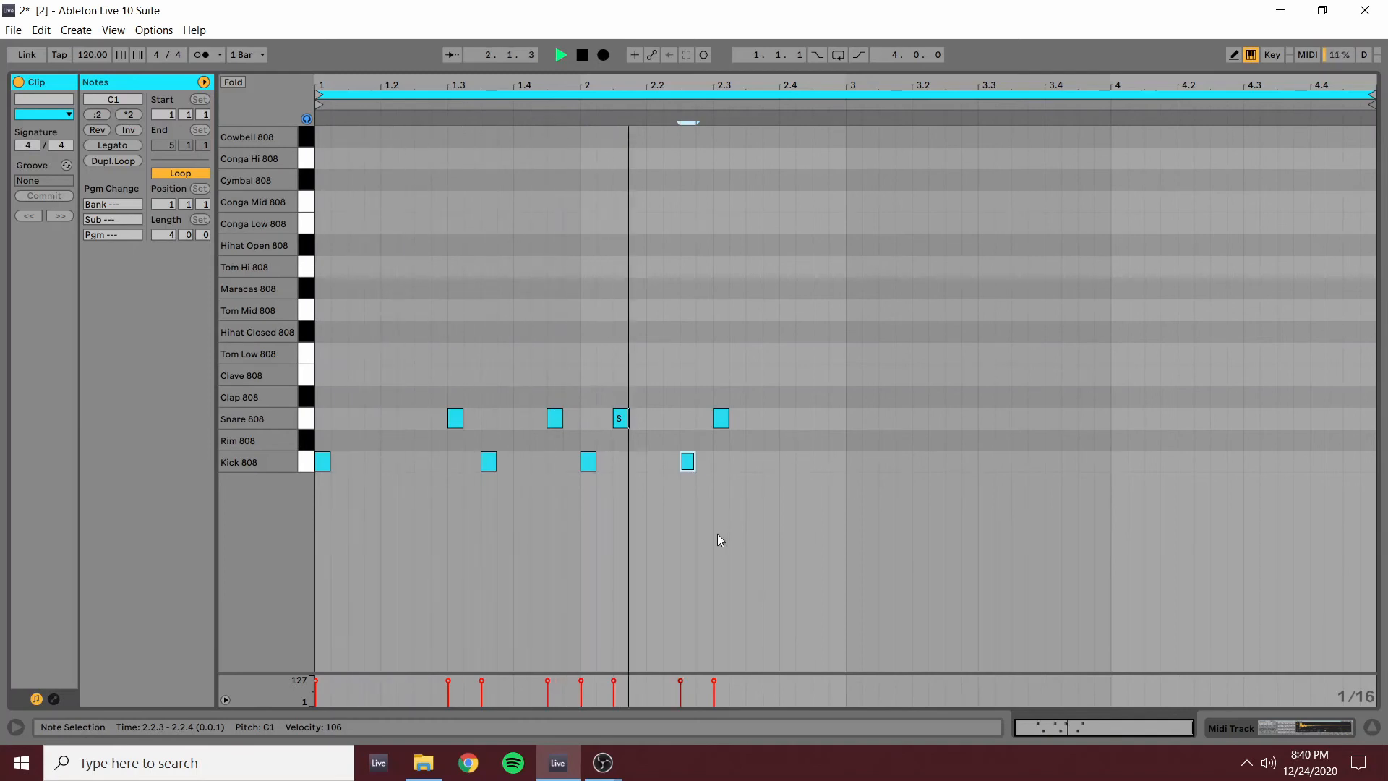
pyautogui.click(779, 466)
pyautogui.press('space')
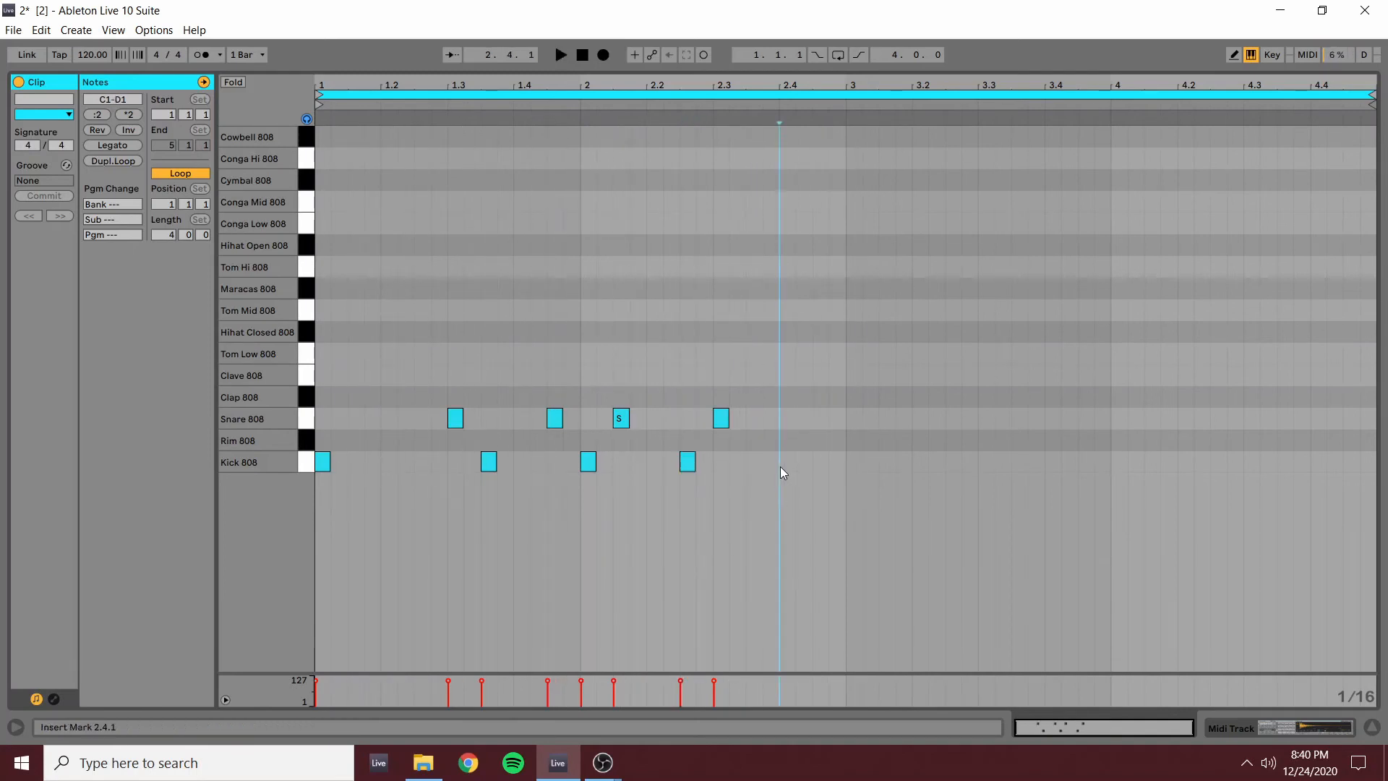
pyautogui.doubleClick(781, 467)
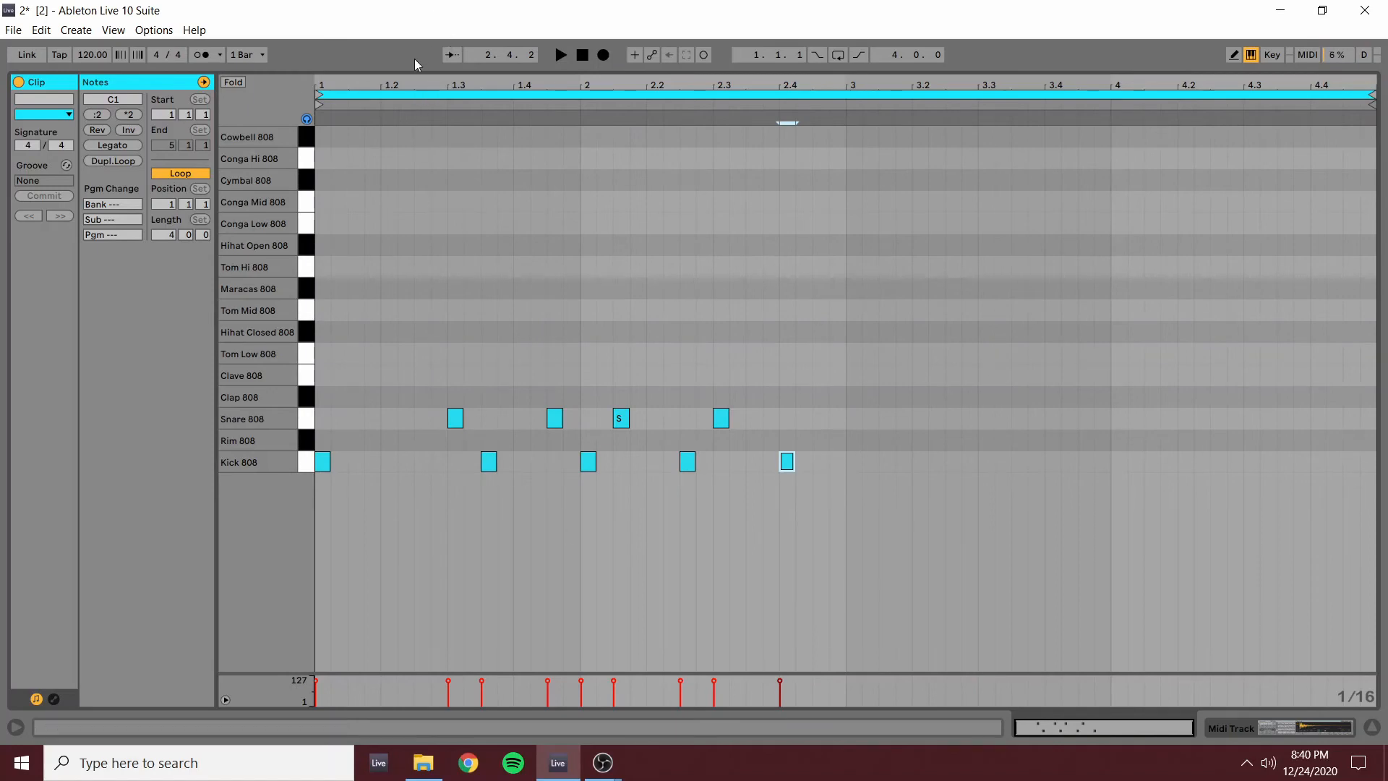
# - Return to the arrangement and delete the drum clip from the second MIDI track
pyautogui.moveTo(415, 72); pyautogui.dragTo(440, 750)
pyautogui.scroll(2, 495, 391)
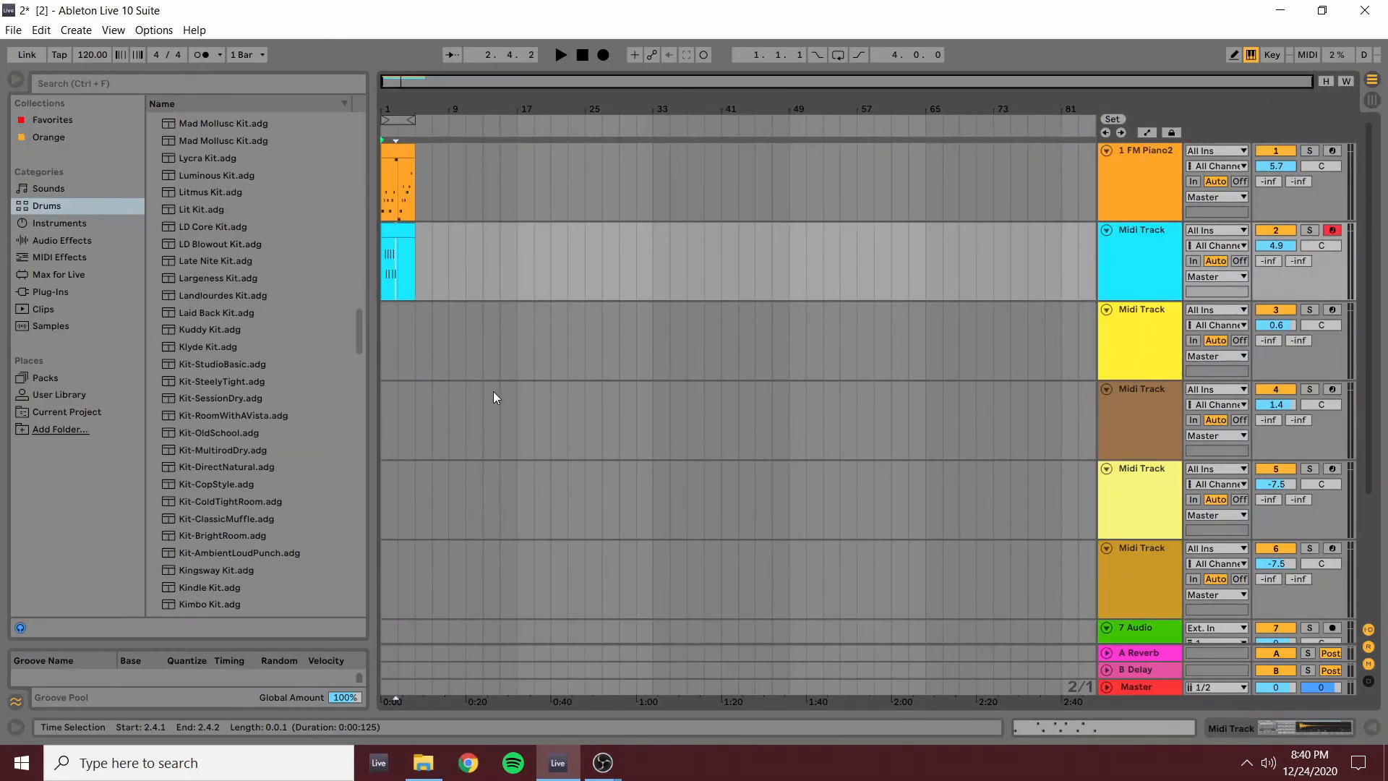
pyautogui.click(405, 240)
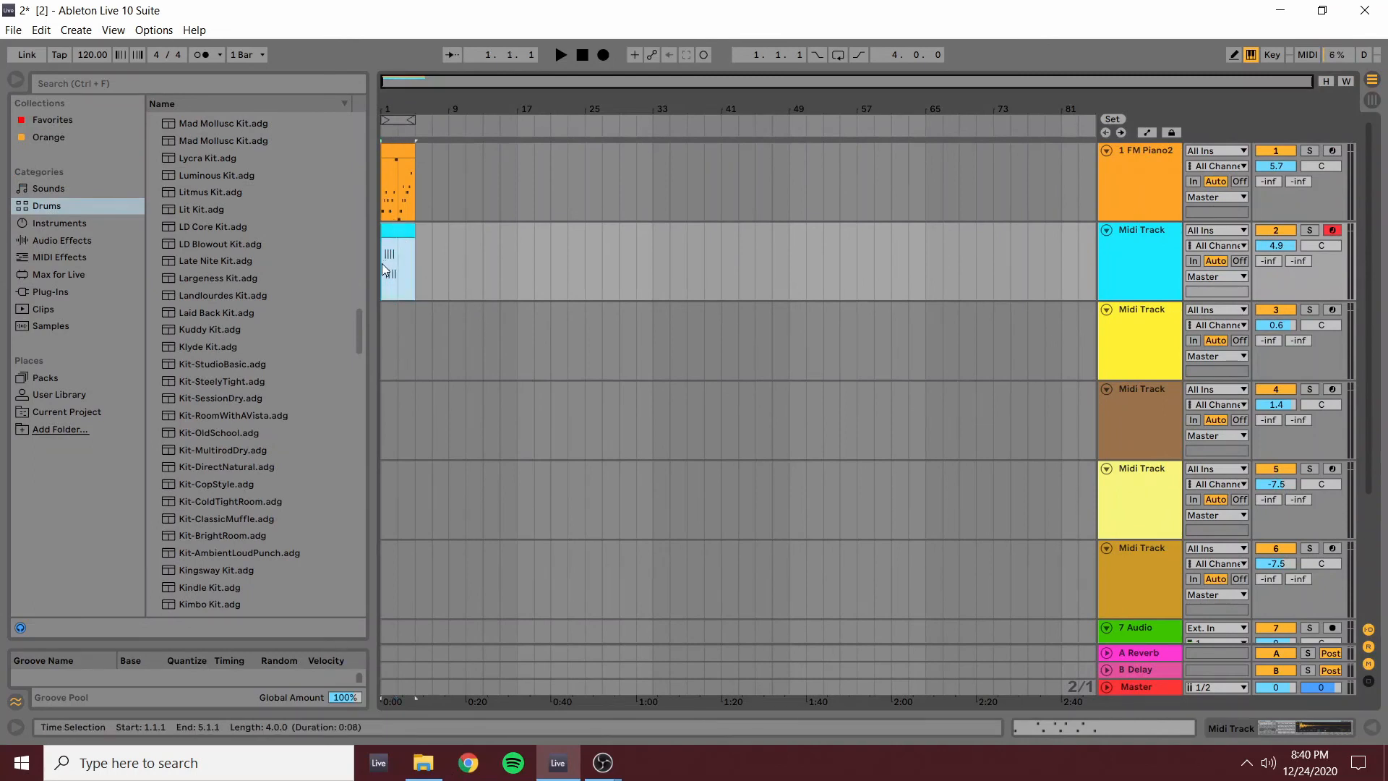
pyautogui.press('Delete')
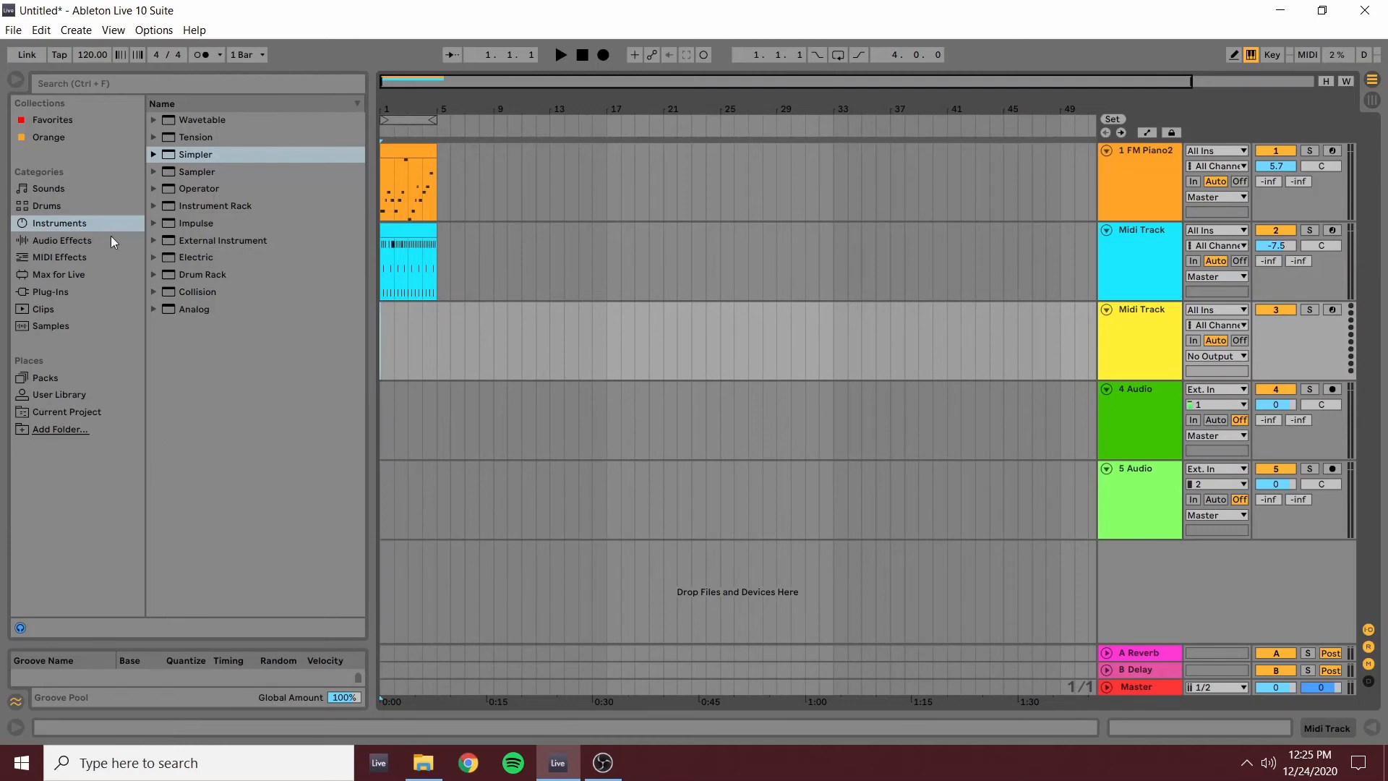
# - Browse the Bass presets in the Sounds category and load Upright Synth Bass onto the third MIDI track
pyautogui.click(49, 190)
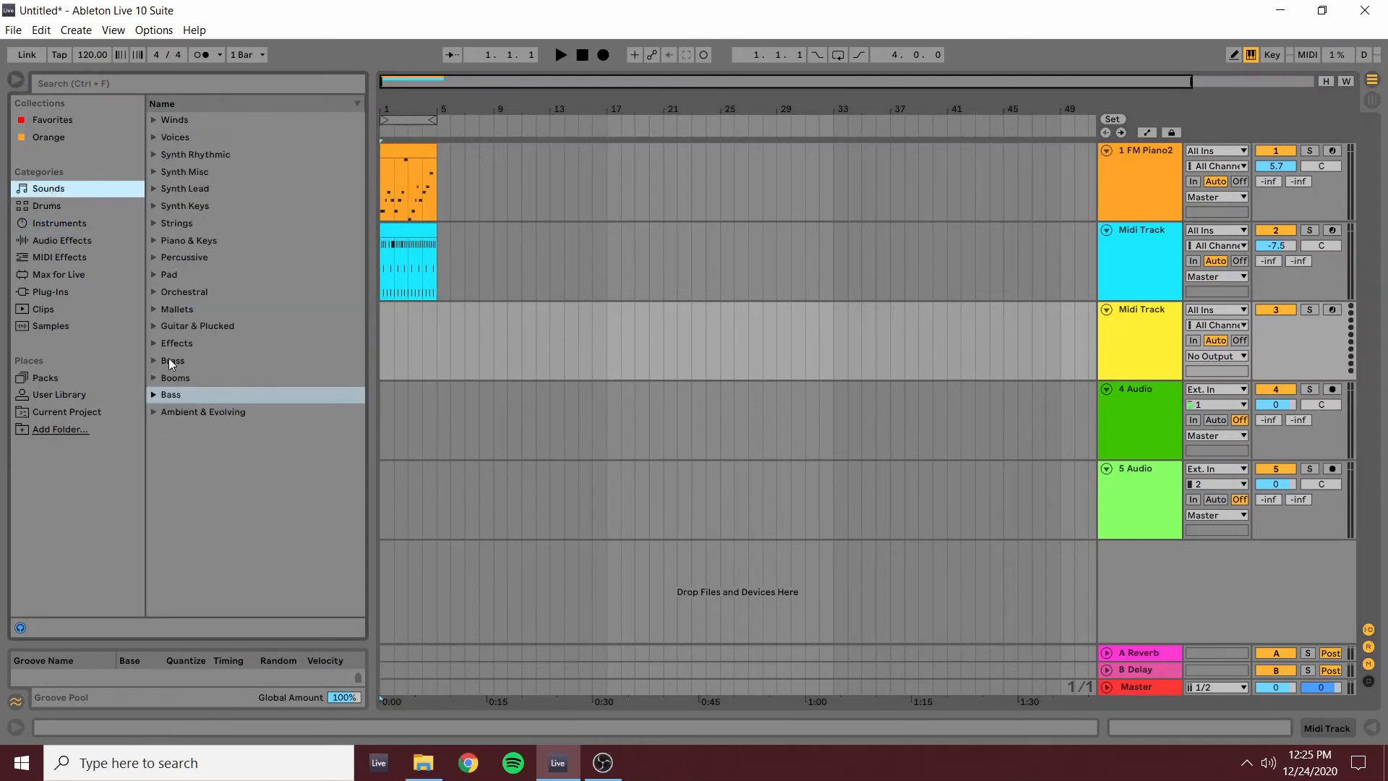
pyautogui.click(153, 394)
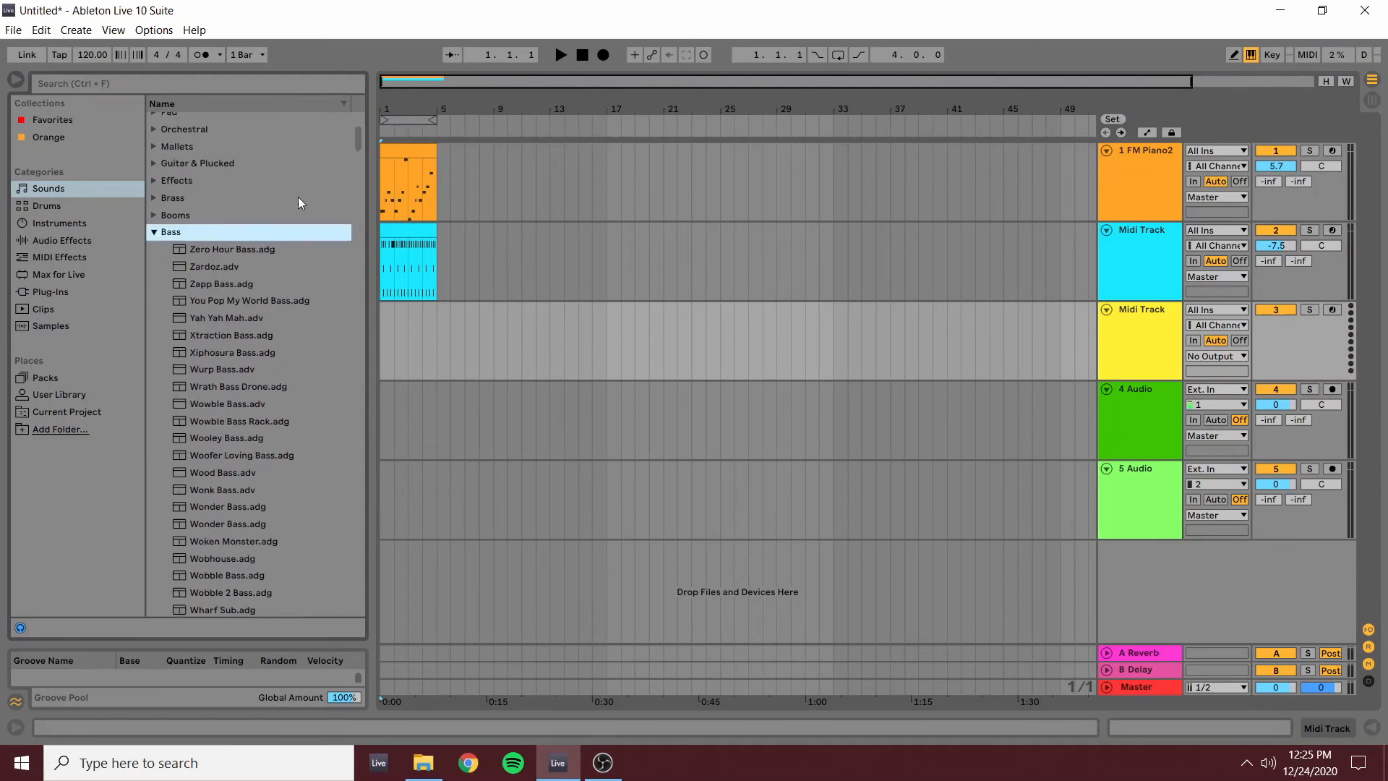
pyautogui.scroll(-20, 299, 197)
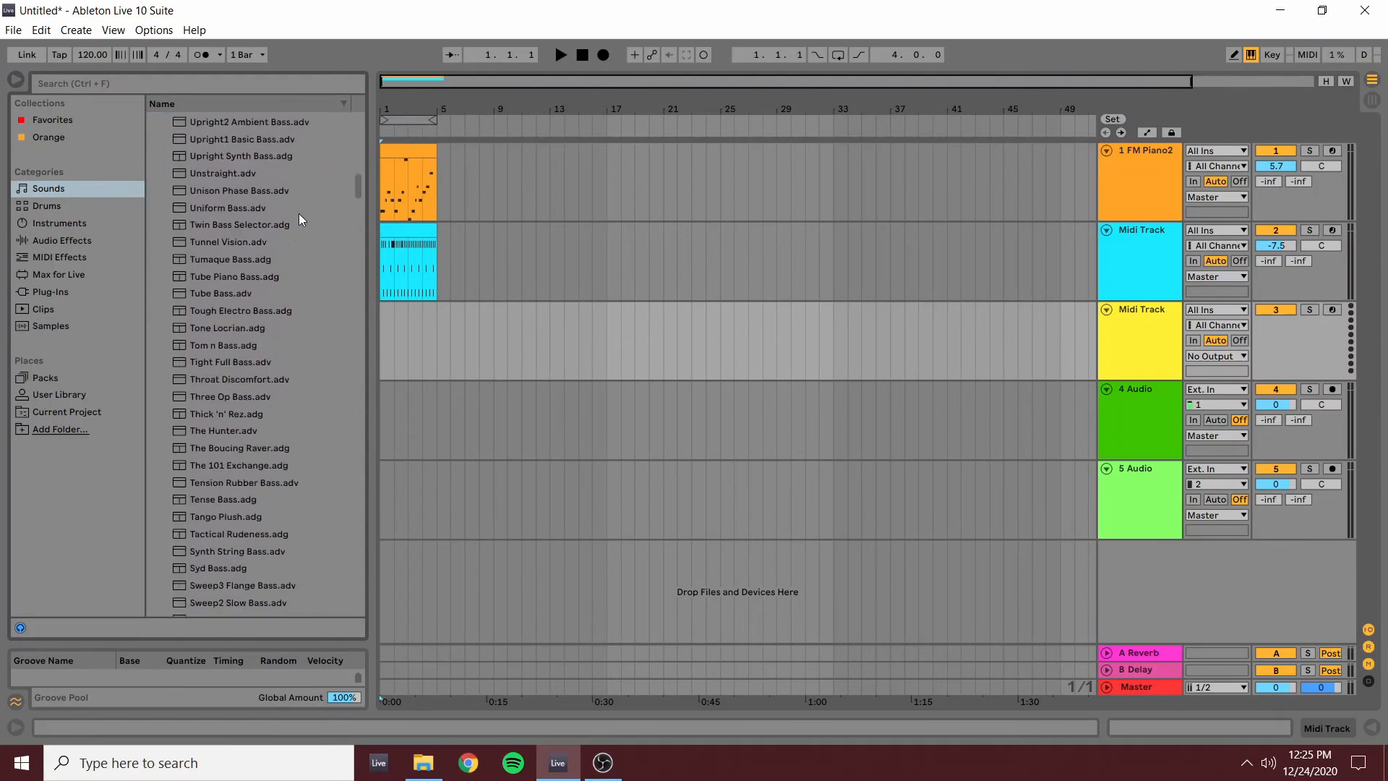
pyautogui.scroll(-15, 300, 215)
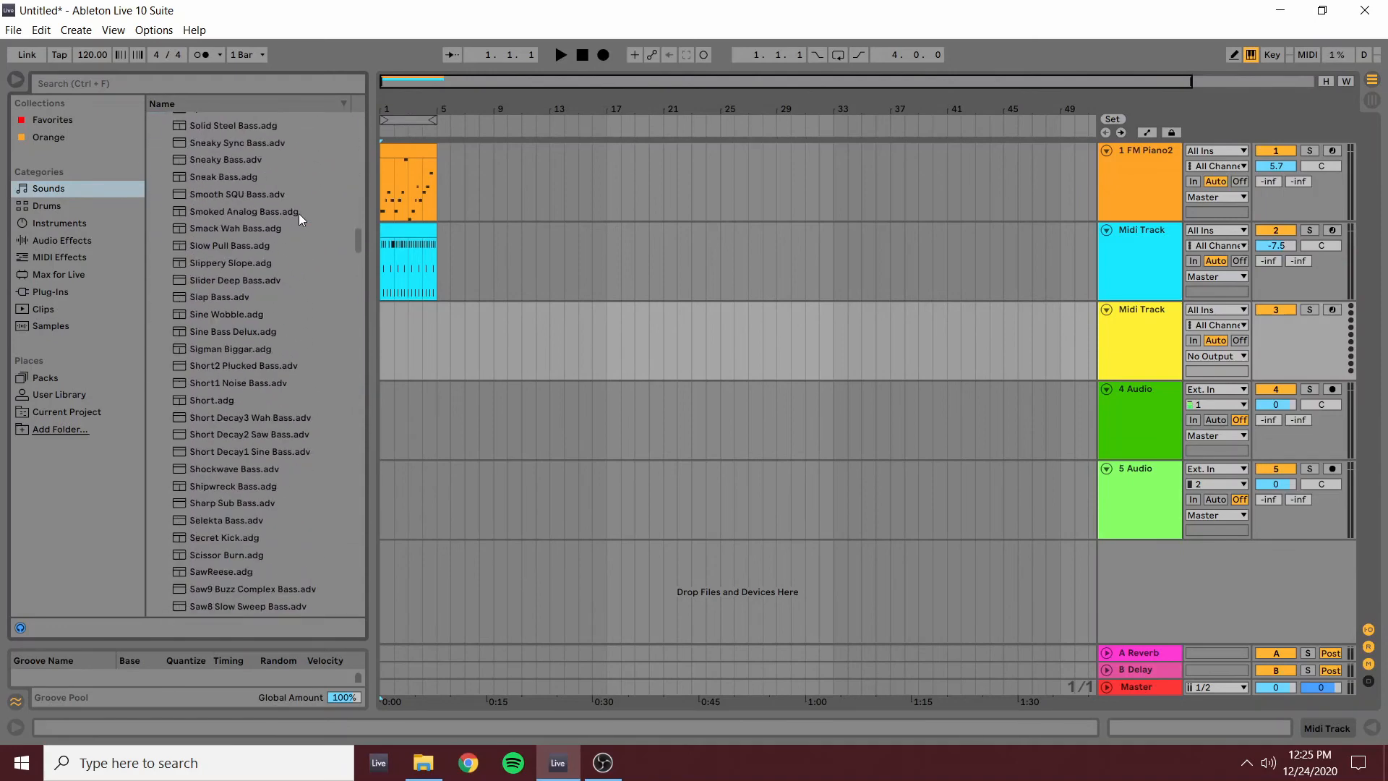
pyautogui.scroll(-15, 299, 215)
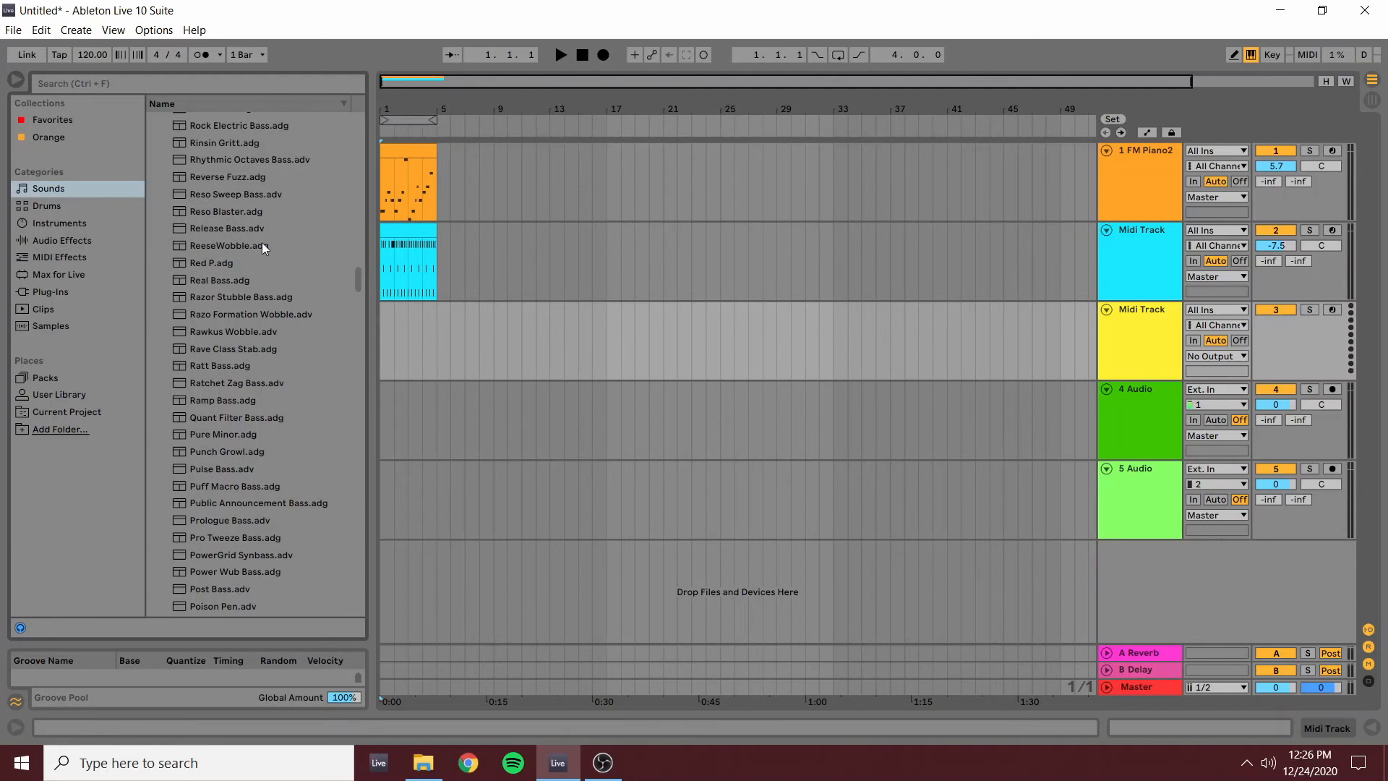
pyautogui.scroll(-3, 325, 283)
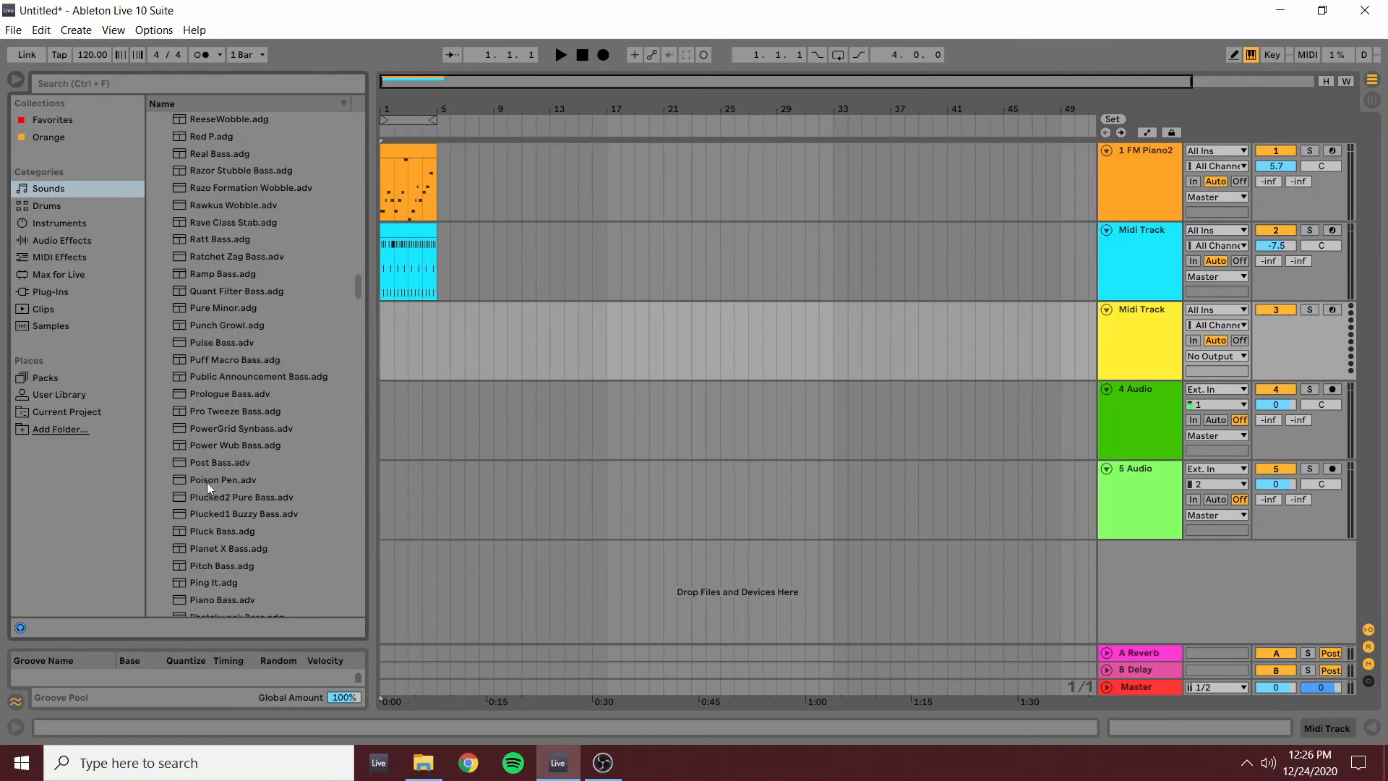
pyautogui.scroll(10, 354, 159)
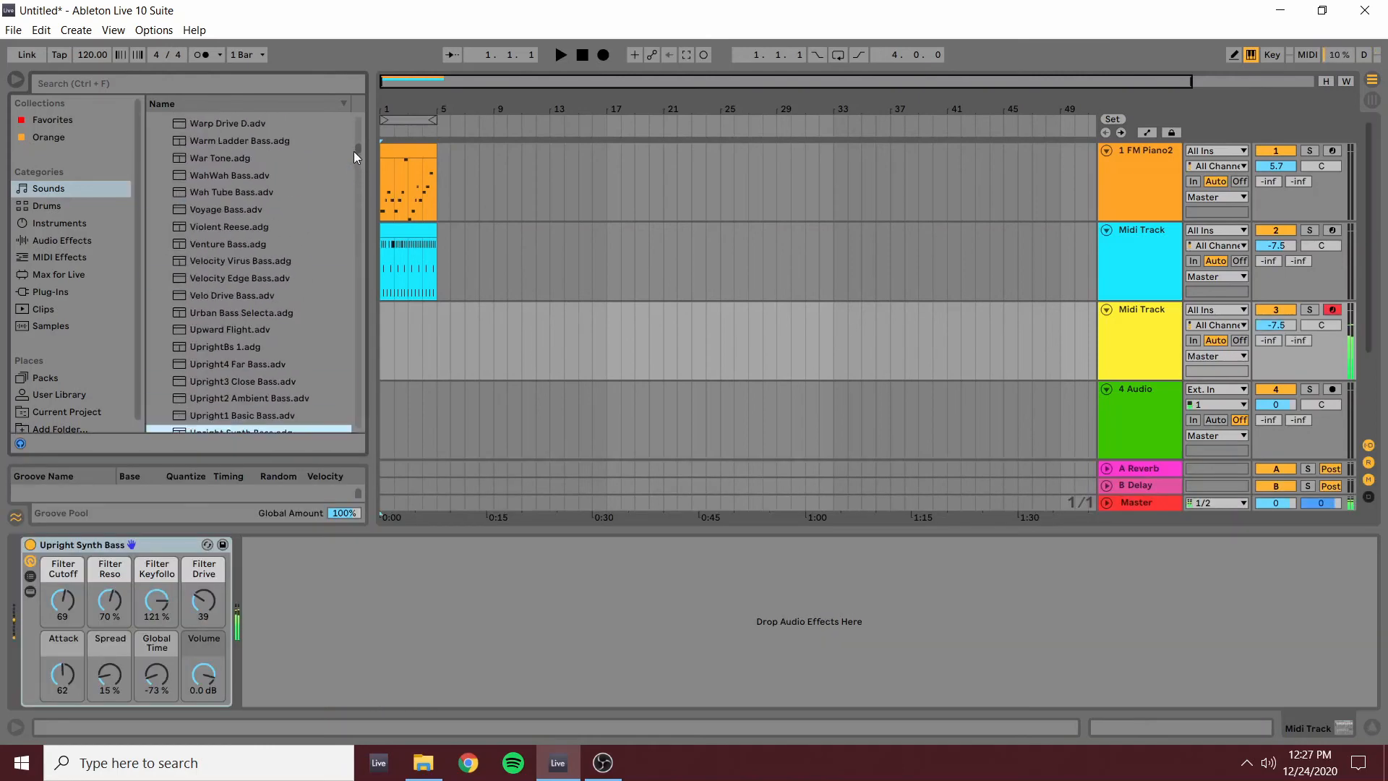
pyautogui.scroll(8, 350, 163)
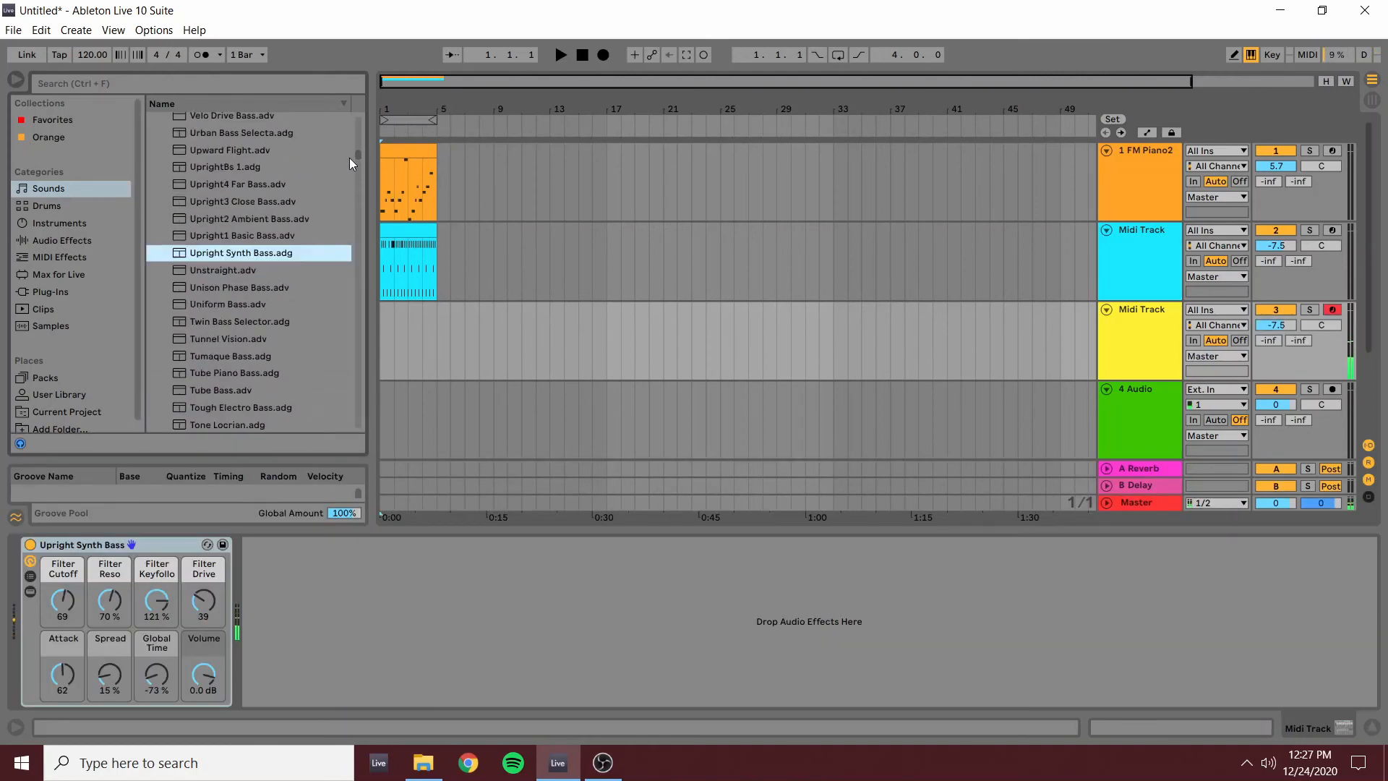
# - Raise the third MIDI track's volume to 0.6
pyautogui.click(384, 322)
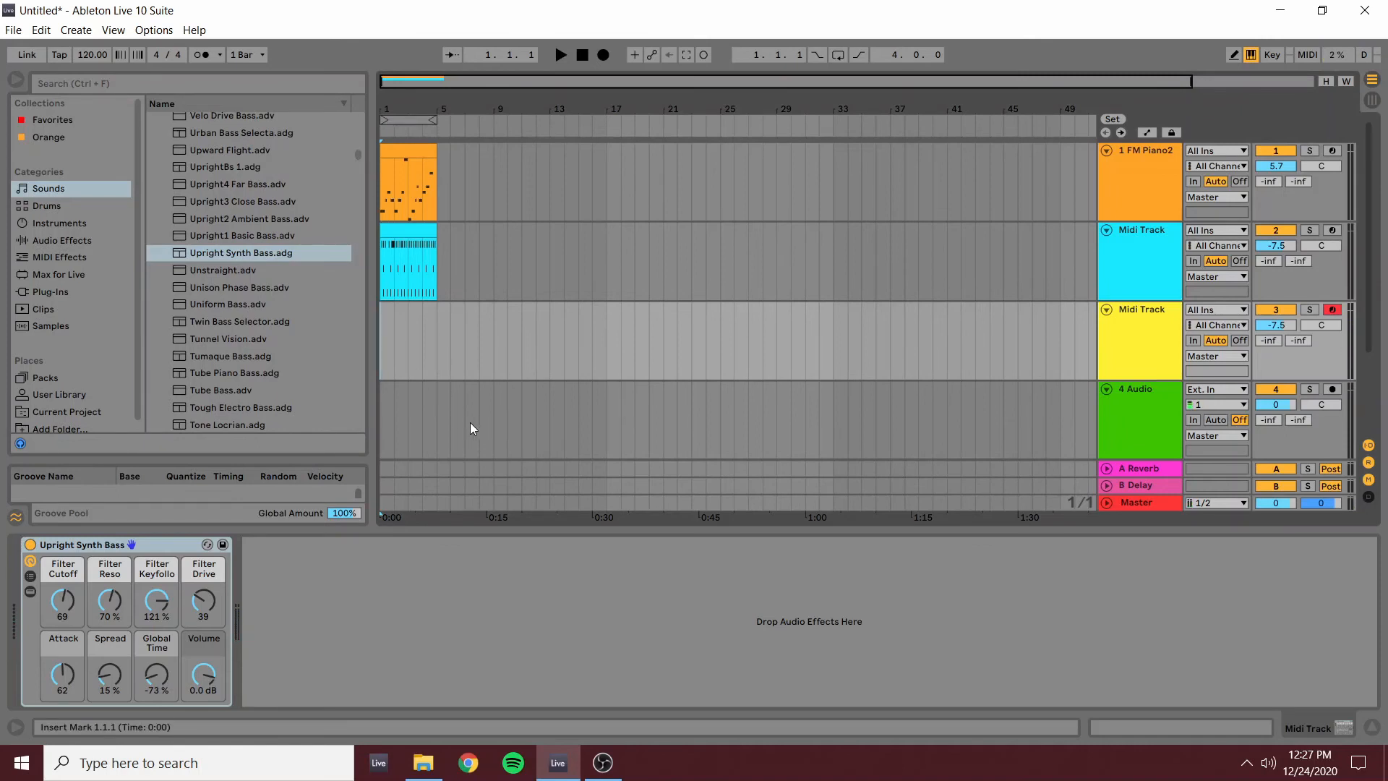
pyautogui.press('a')
pyautogui.moveTo(1276, 324); pyautogui.dragTo(1276, 321)
# - Insert an empty MIDI clip spanning bars 1 to 4 on the third MIDI track and enlarge its note editor
pyautogui.moveTo(388, 332); pyautogui.dragTo(437, 338)
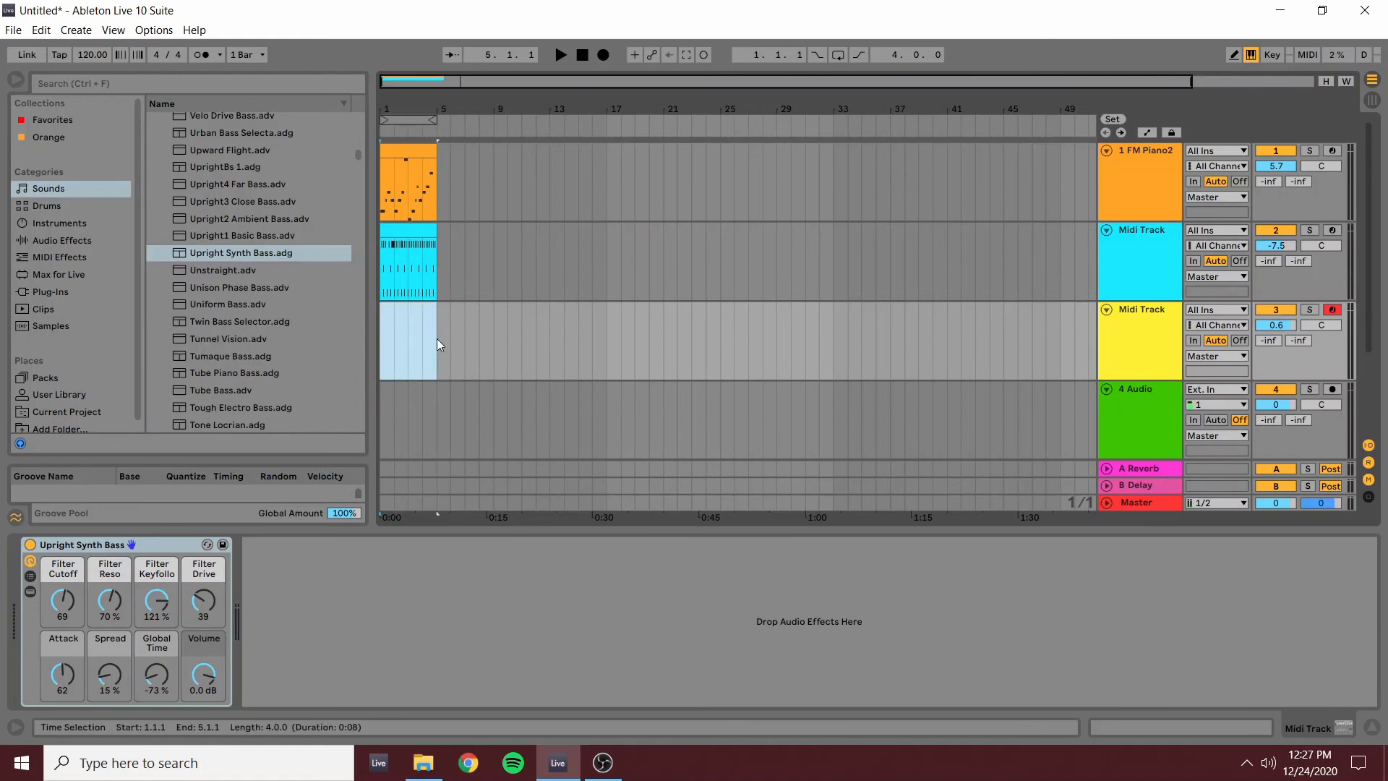
pyautogui.rightClick(437, 339)
pyautogui.click(523, 460)
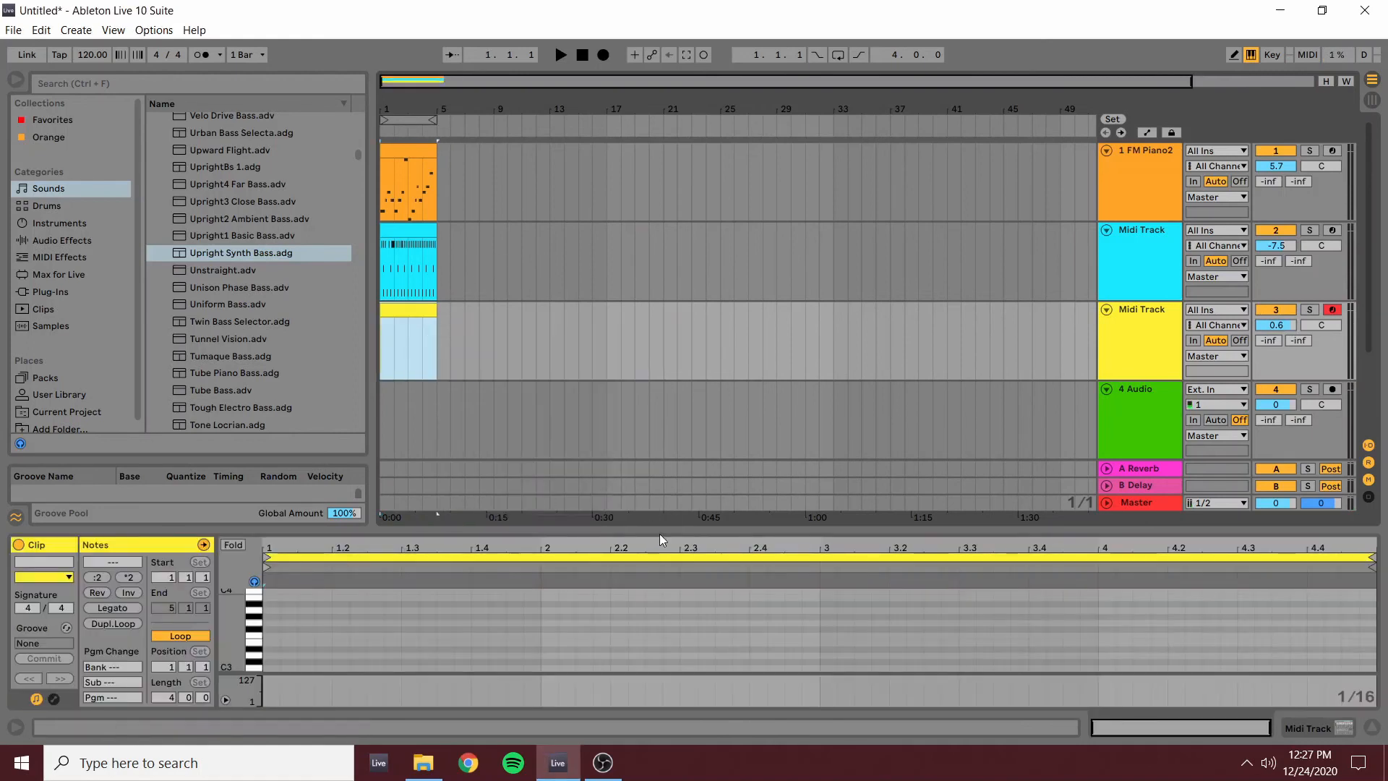
pyautogui.moveTo(647, 532); pyautogui.dragTo(648, 7)
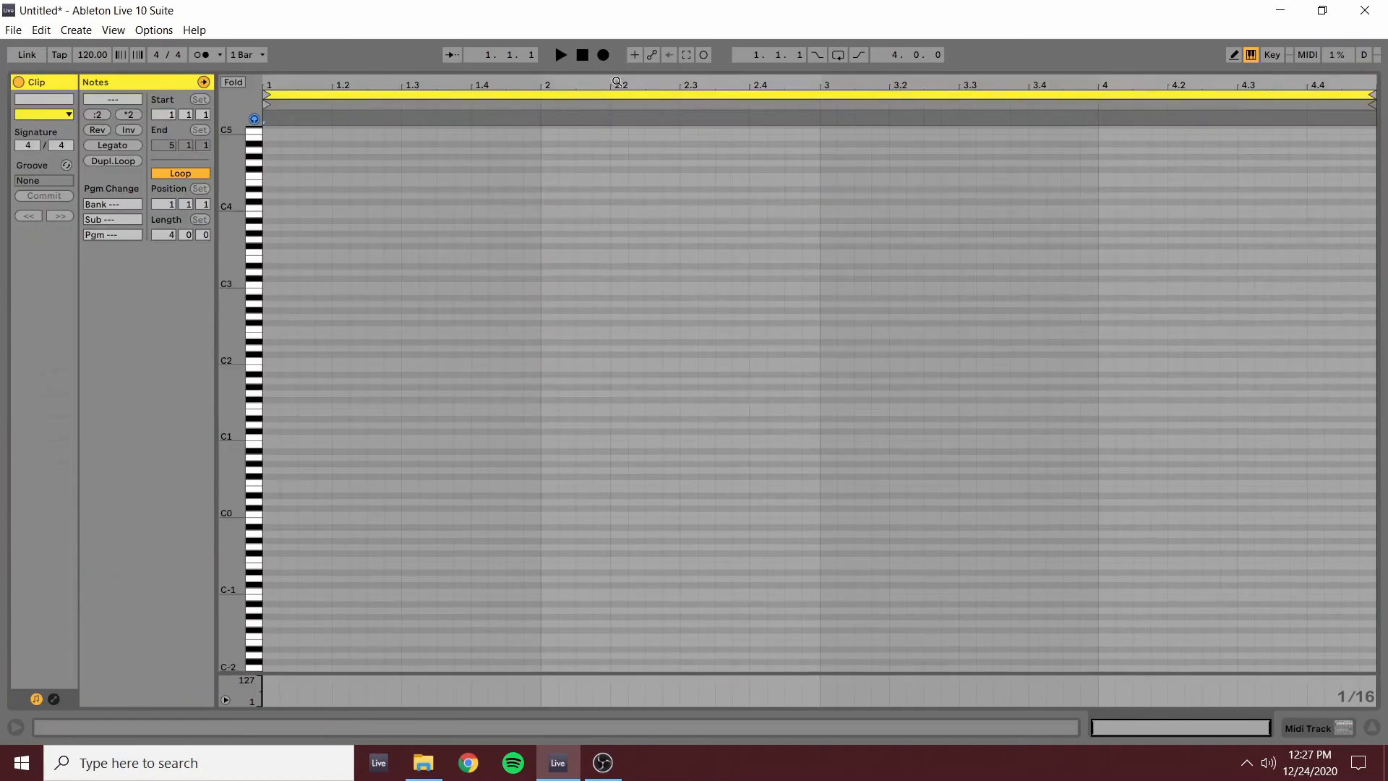
# - Examine the piano melody's notes in the FM Piano2 clip, checking the pitch of its opening note
pyautogui.press('s')
pyautogui.moveTo(350, 70); pyautogui.dragTo(621, 44)
pyautogui.click(390, 493)
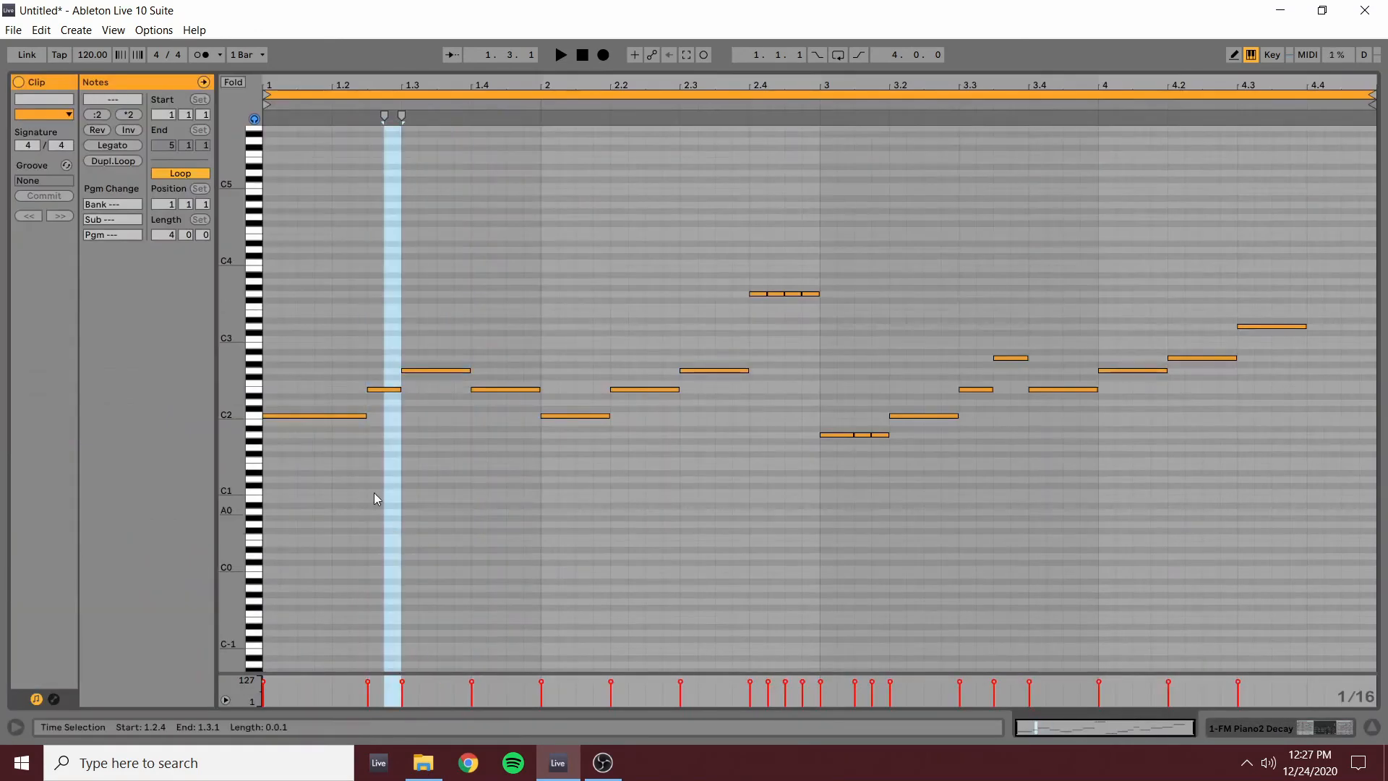
pyautogui.click(297, 423)
pyautogui.click(302, 415)
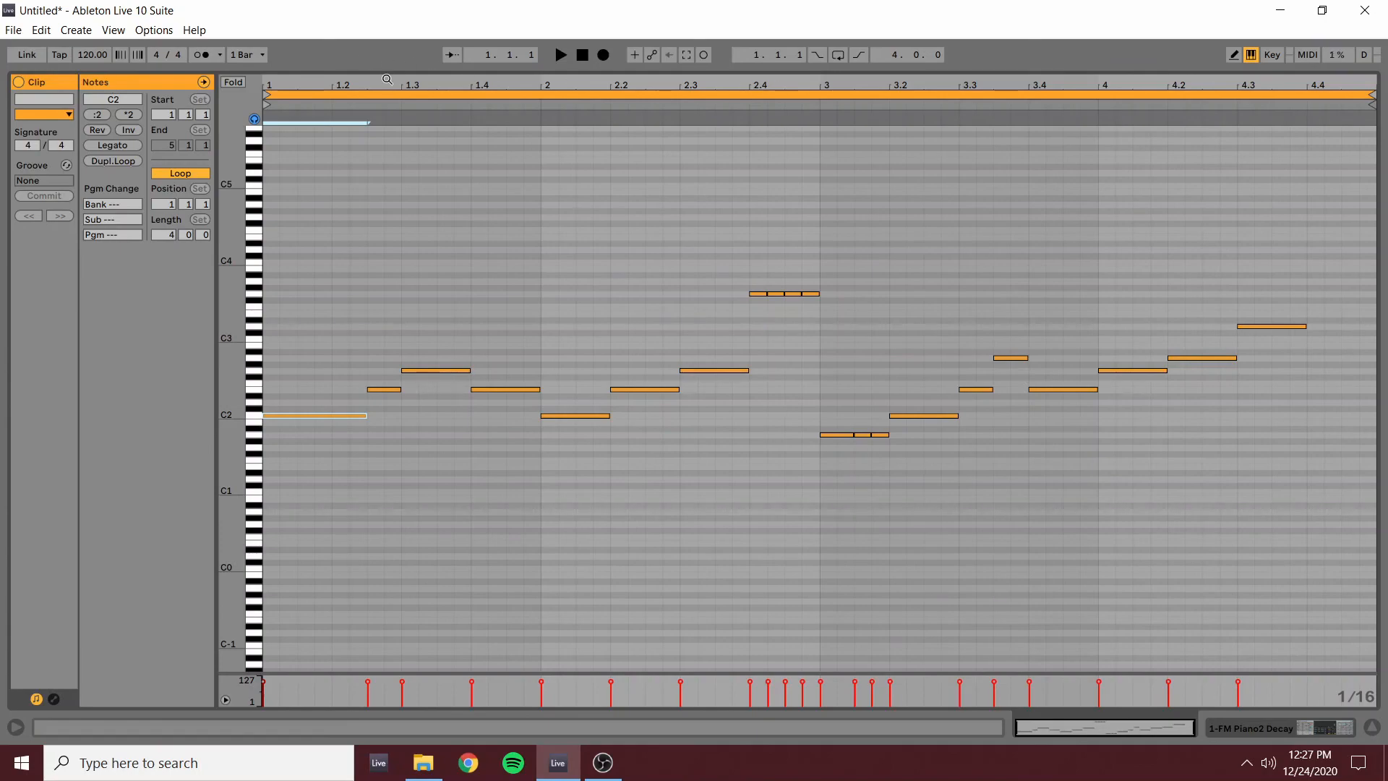
pyautogui.moveTo(396, 71); pyautogui.dragTo(466, 727)
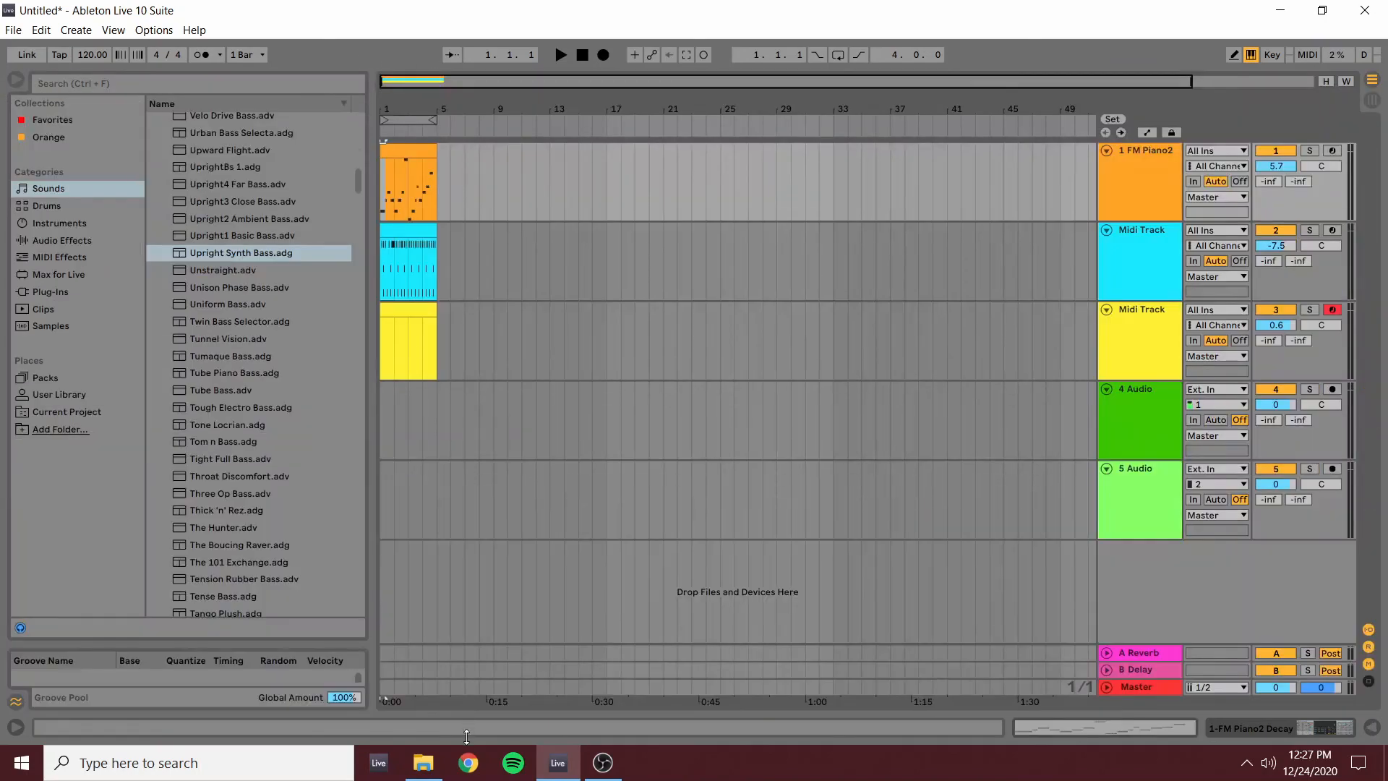
# - Reopen the bass clip and draw one-bar notes: C2 in bars 1 and 2, A1 in bar 3 and G2 in bar 4
pyautogui.doubleClick(422, 322)
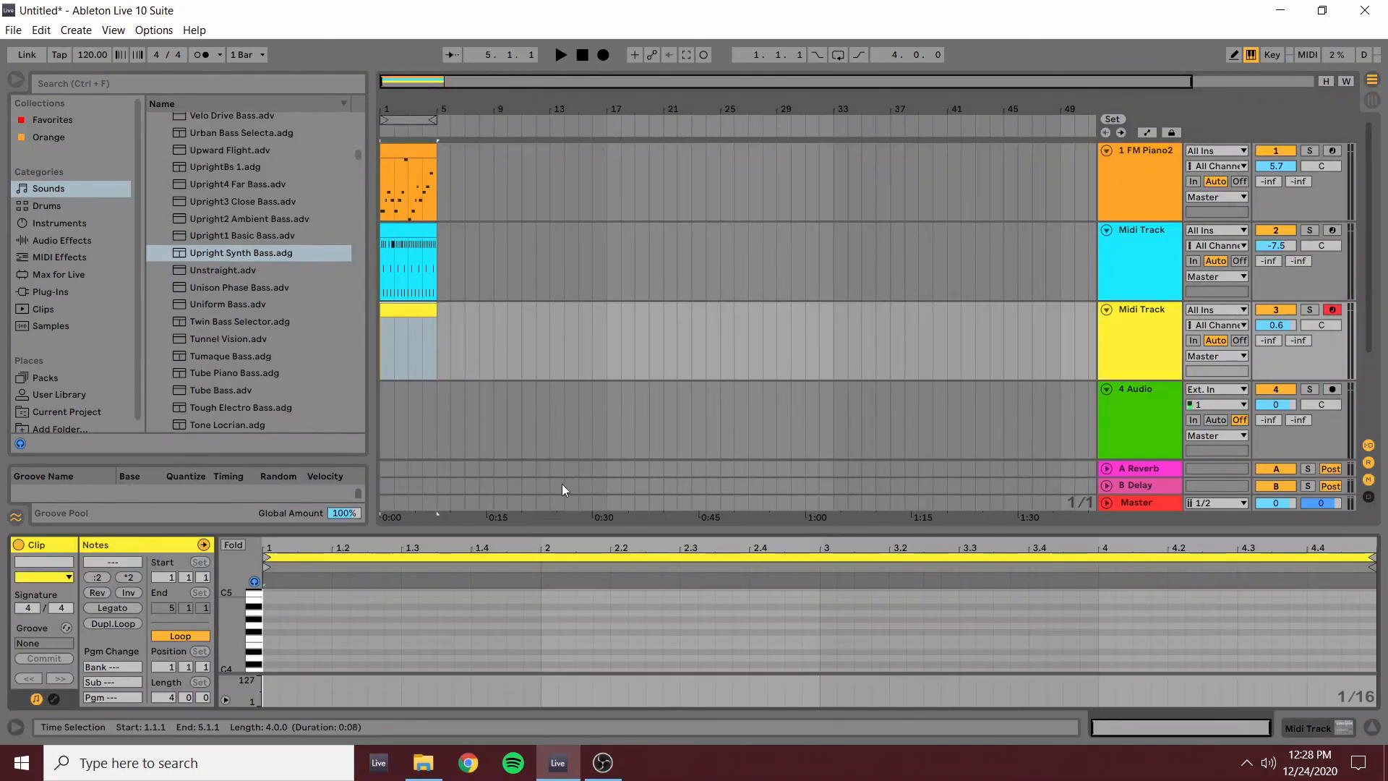
pyautogui.moveTo(561, 484); pyautogui.dragTo(564, 141)
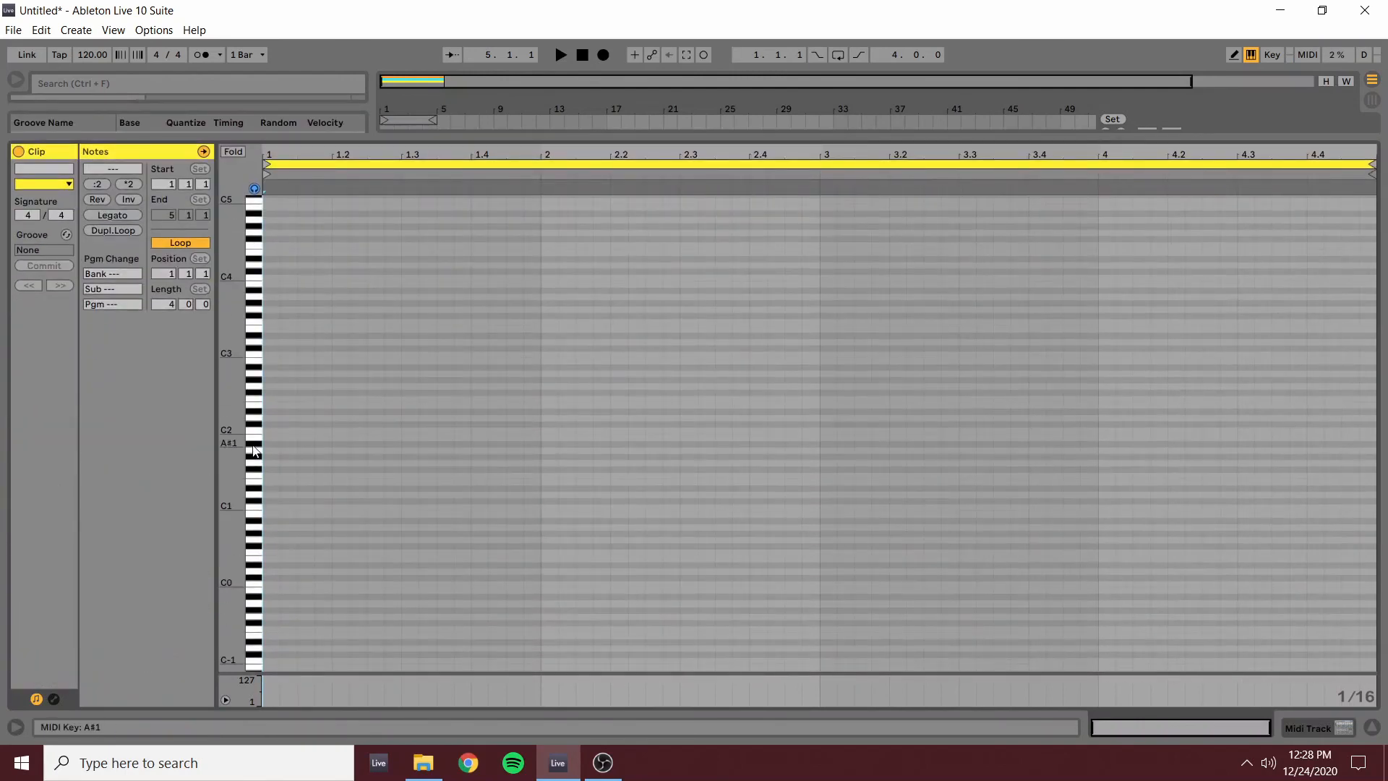
pyautogui.doubleClick(276, 431)
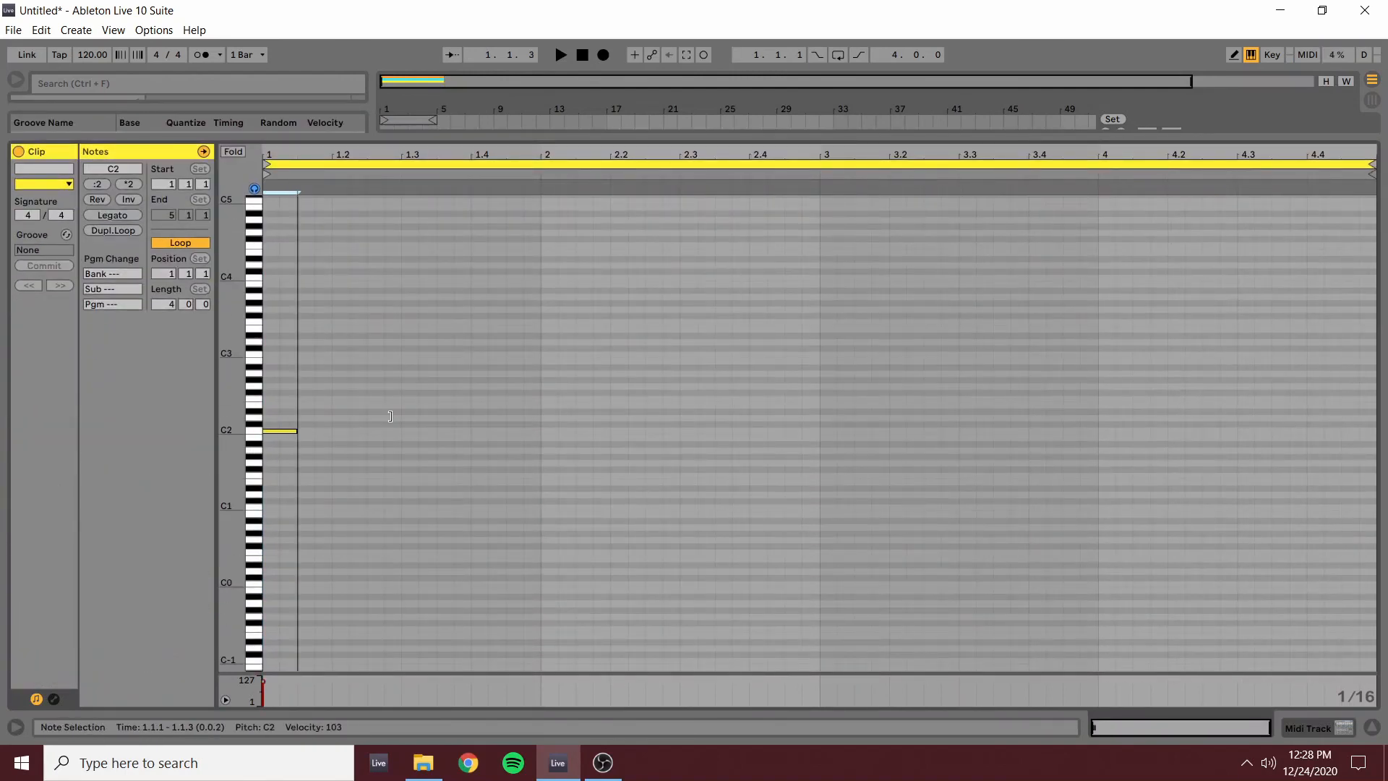
pyautogui.moveTo(279, 431); pyautogui.dragTo(542, 432)
pyautogui.doubleClick(549, 431)
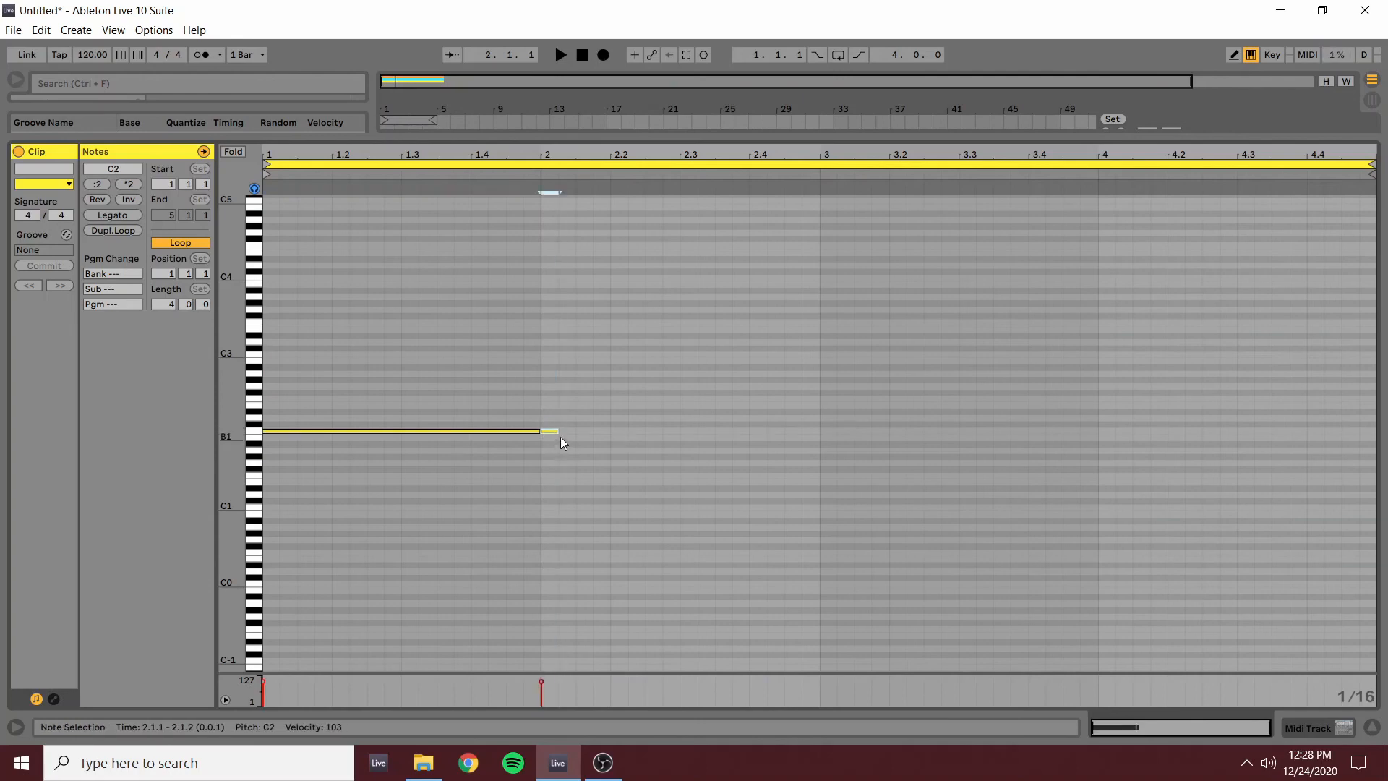
pyautogui.moveTo(557, 431); pyautogui.dragTo(1101, 451)
pyautogui.doubleClick(828, 451)
pyautogui.doubleClick(1109, 388)
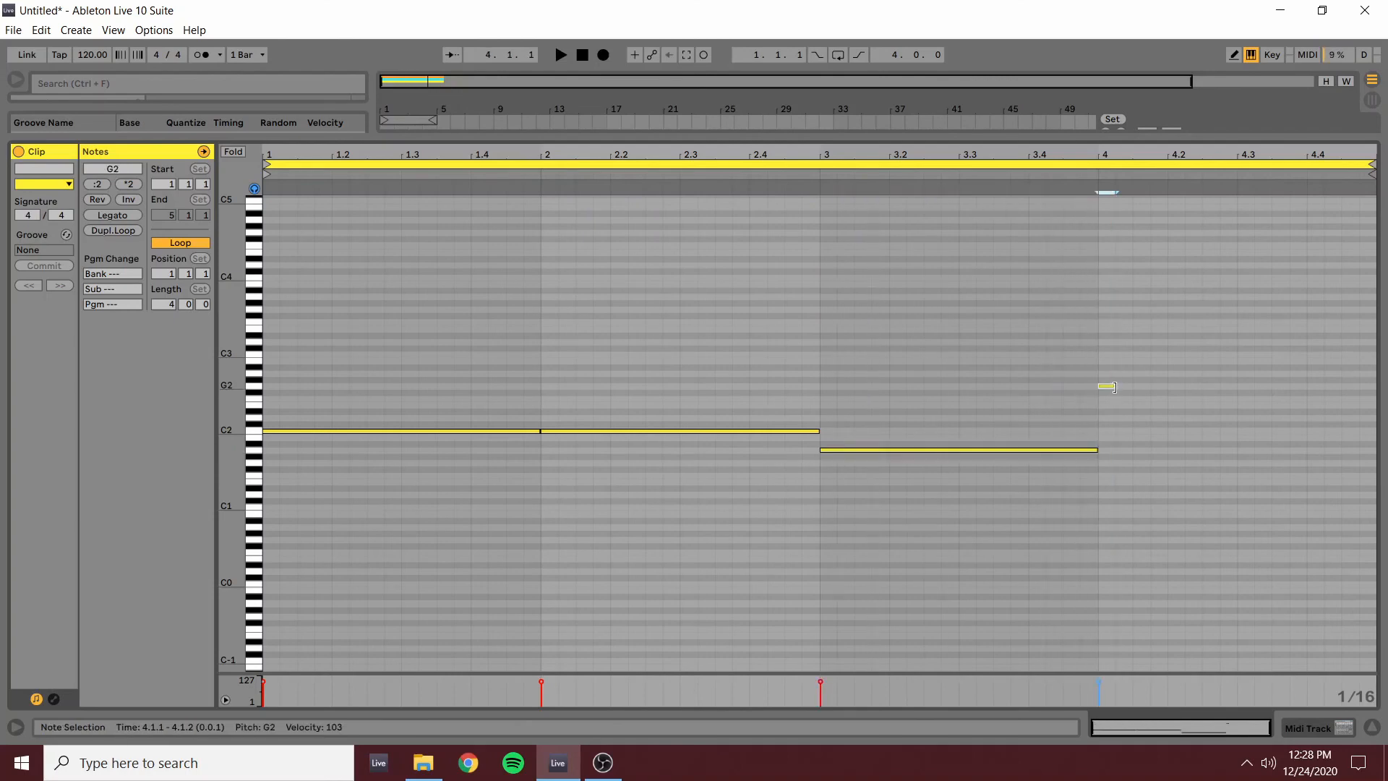
pyautogui.moveTo(1115, 387); pyautogui.dragTo(1323, 361)
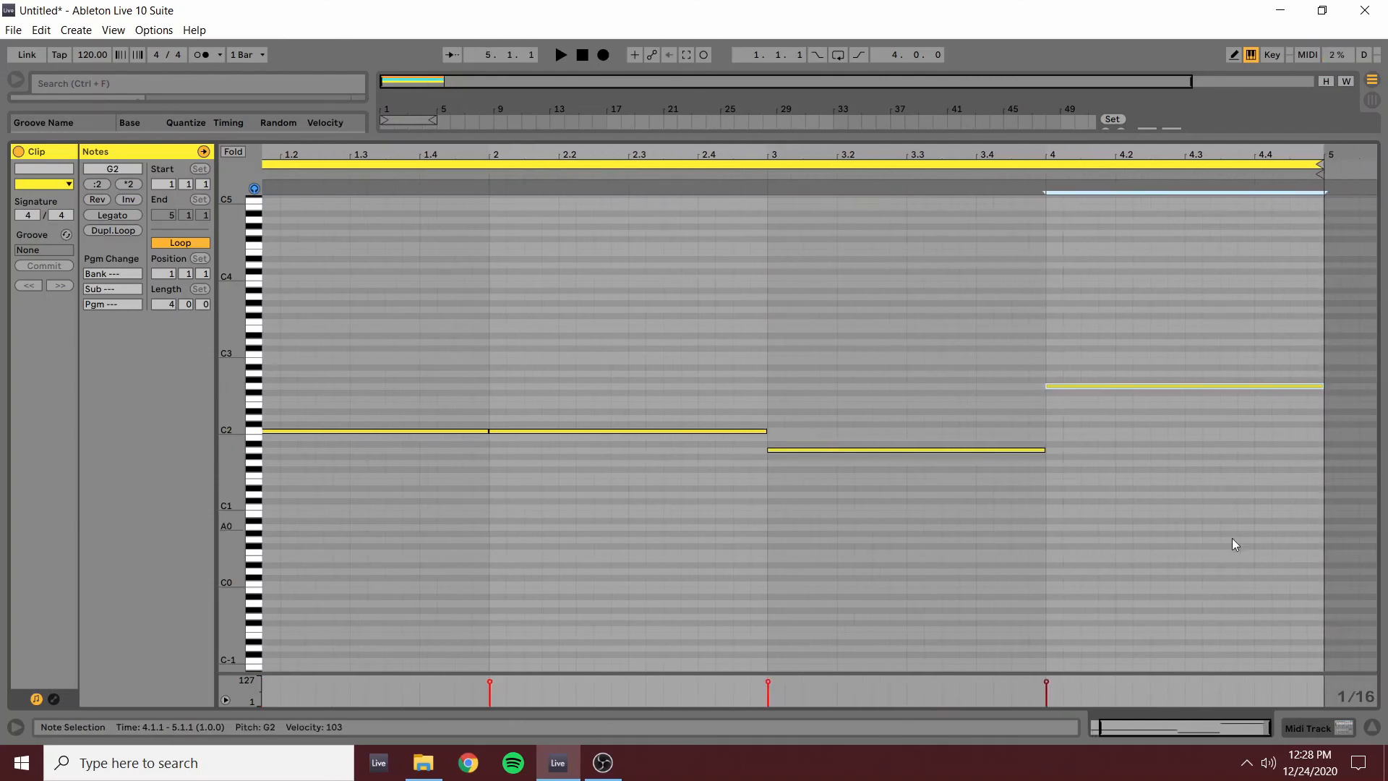
# - Play back the four-bar bass line and shorten the first C2 note to end at 1.3.1
pyautogui.moveTo(1167, 720); pyautogui.dragTo(1157, 724)
pyautogui.press('space')
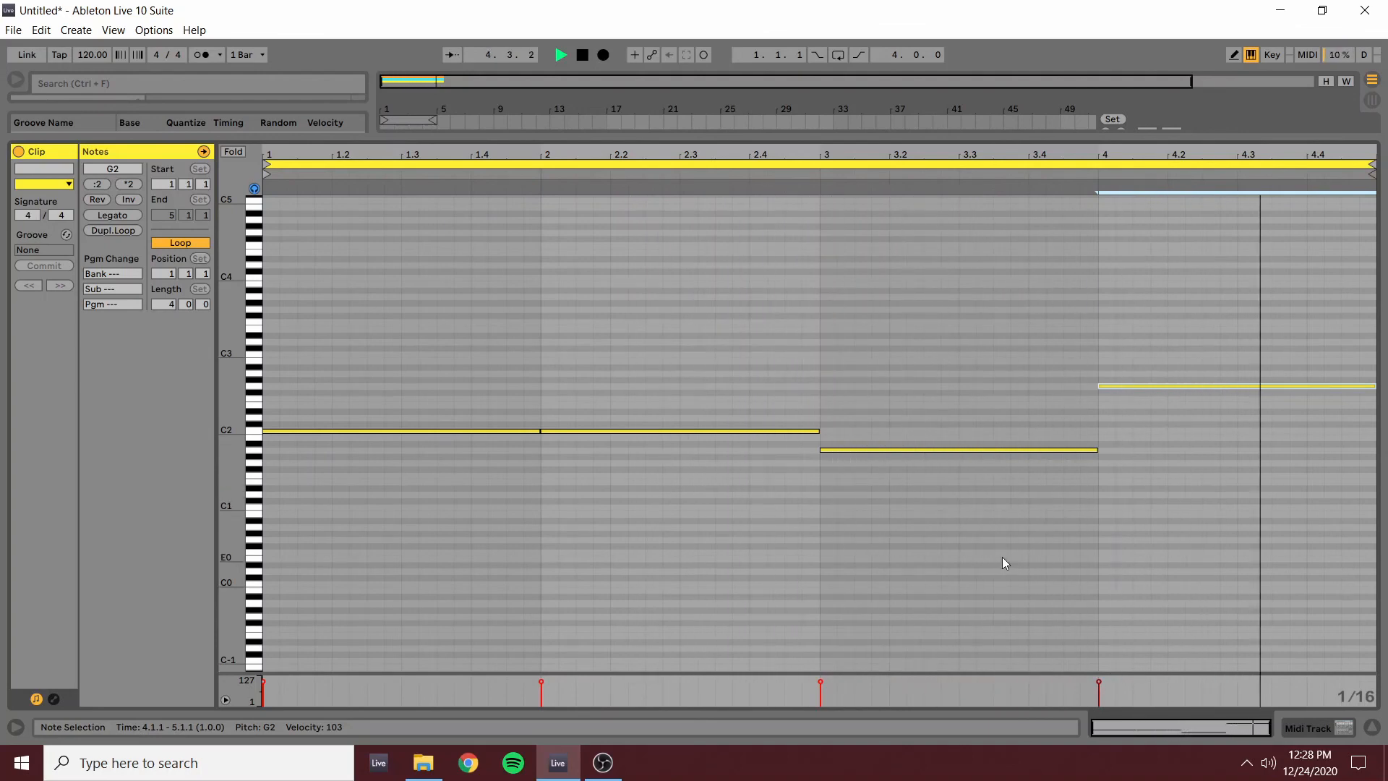
pyautogui.press('space')
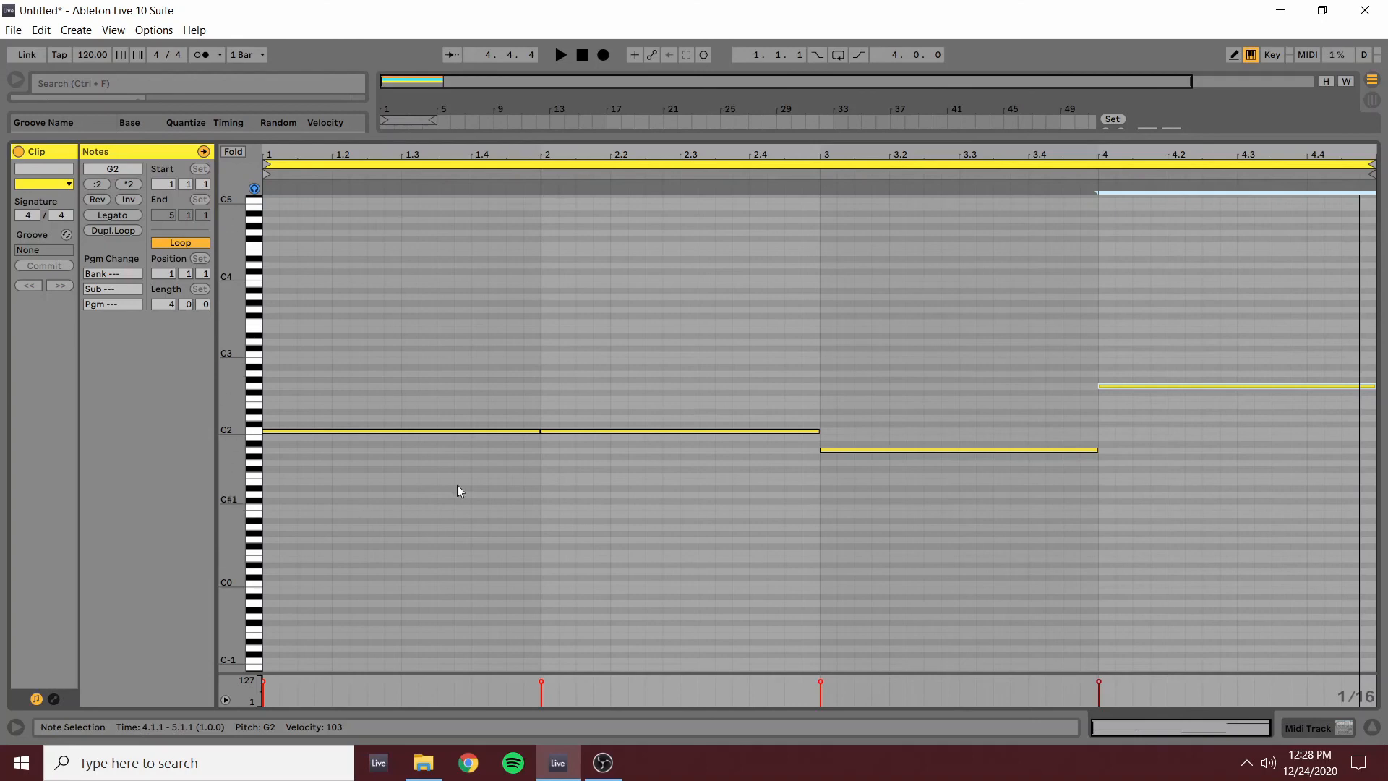
pyautogui.moveTo(537, 430); pyautogui.dragTo(403, 441)
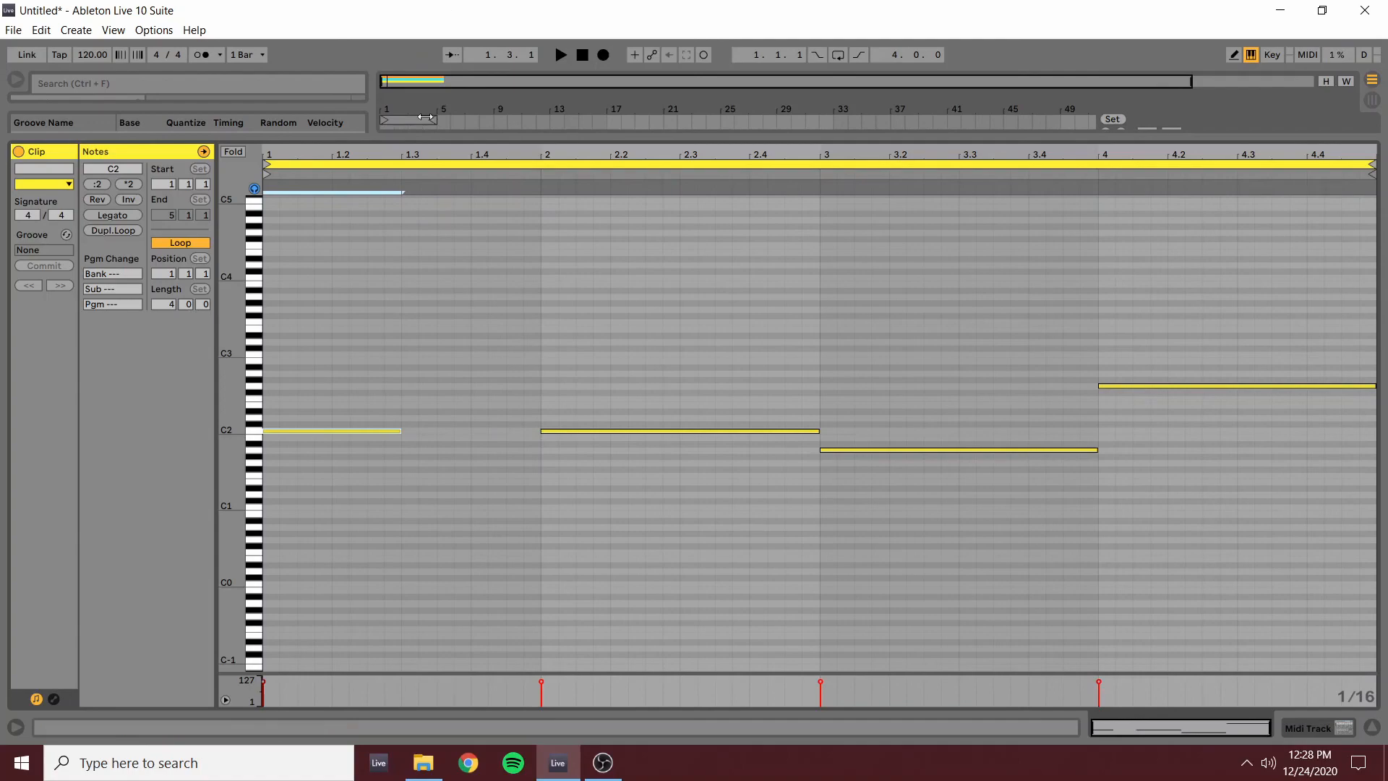
# - Examine the piano clip's first-bar notes one by one, from 1.2.3 through the note at 1.4.1
pyautogui.moveTo(442, 140); pyautogui.dragTo(442, 679)
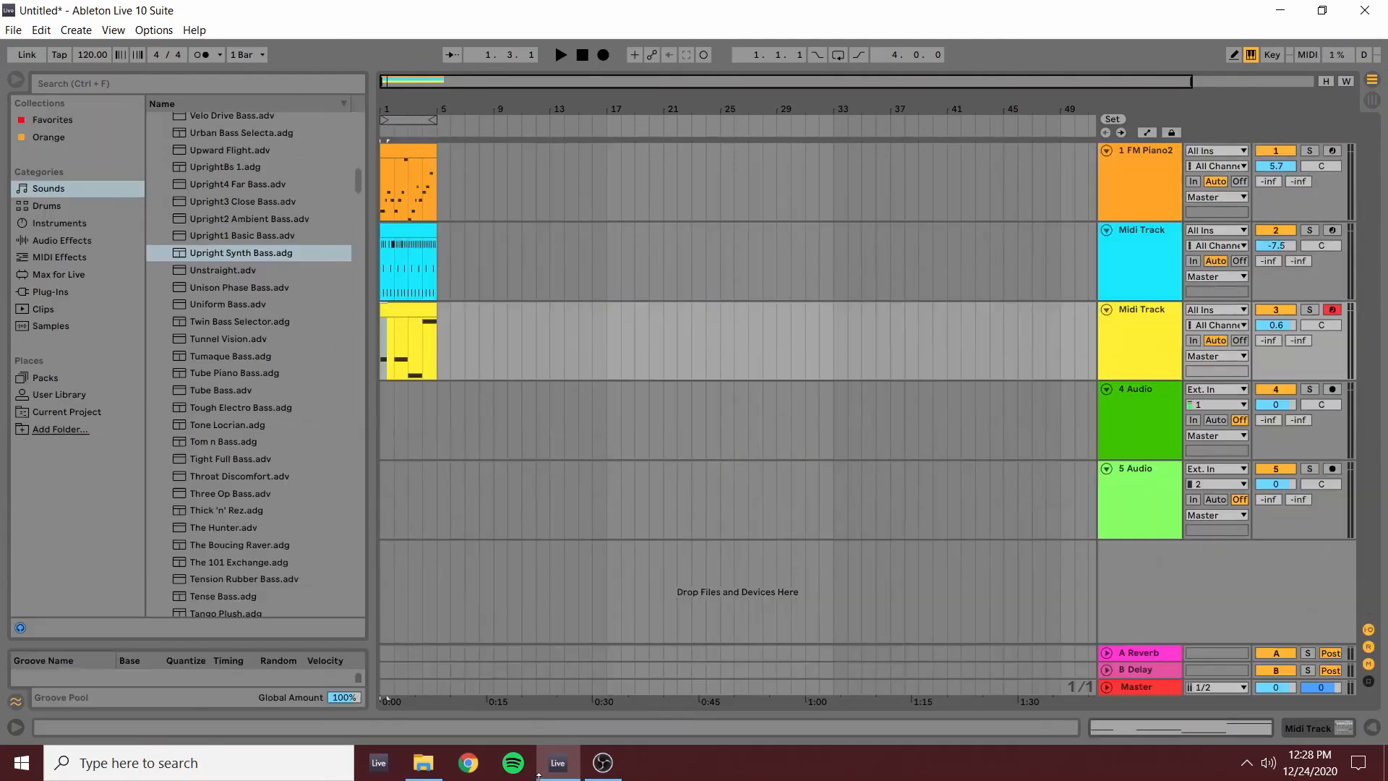
pyautogui.doubleClick(407, 151)
pyautogui.moveTo(655, 533); pyautogui.dragTo(654, 73)
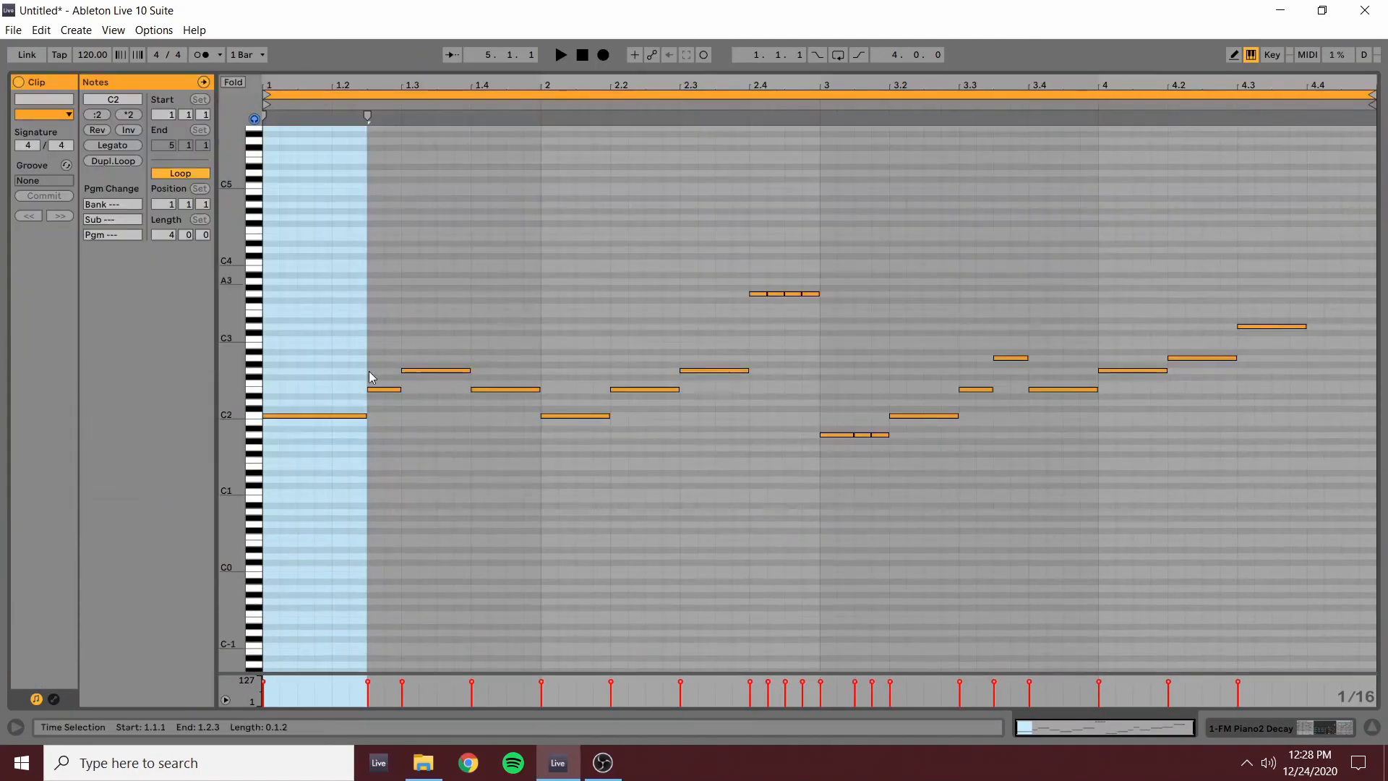
pyautogui.click(369, 337)
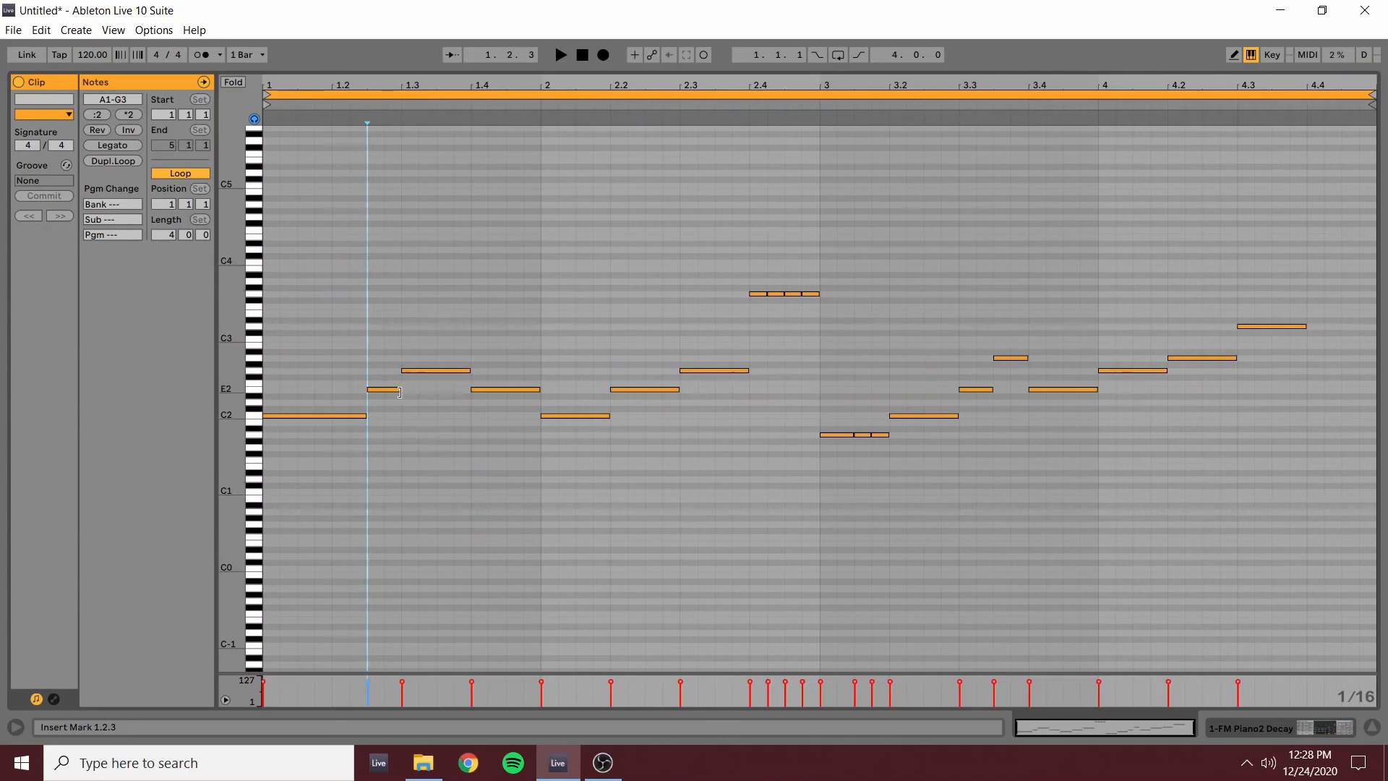
pyautogui.click(377, 391)
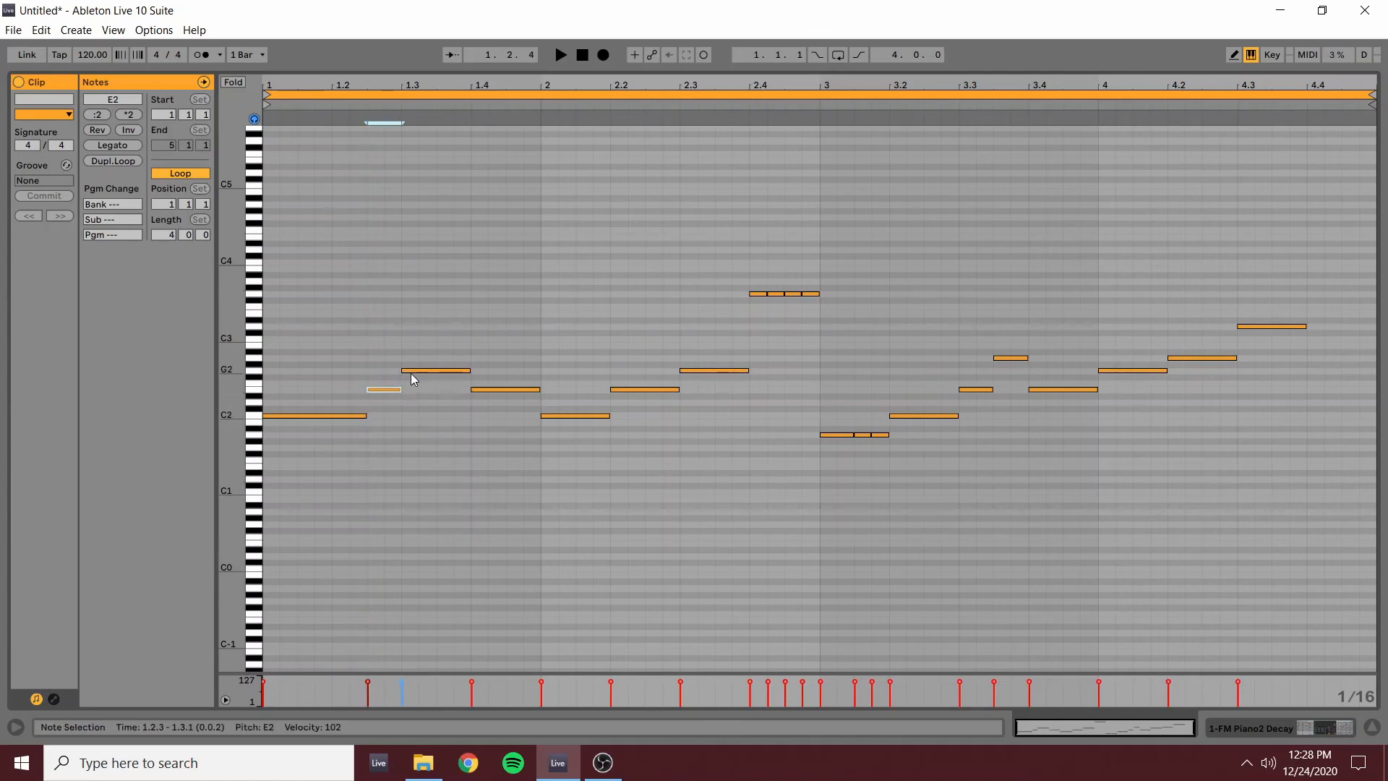
pyautogui.click(417, 370)
pyautogui.click(477, 391)
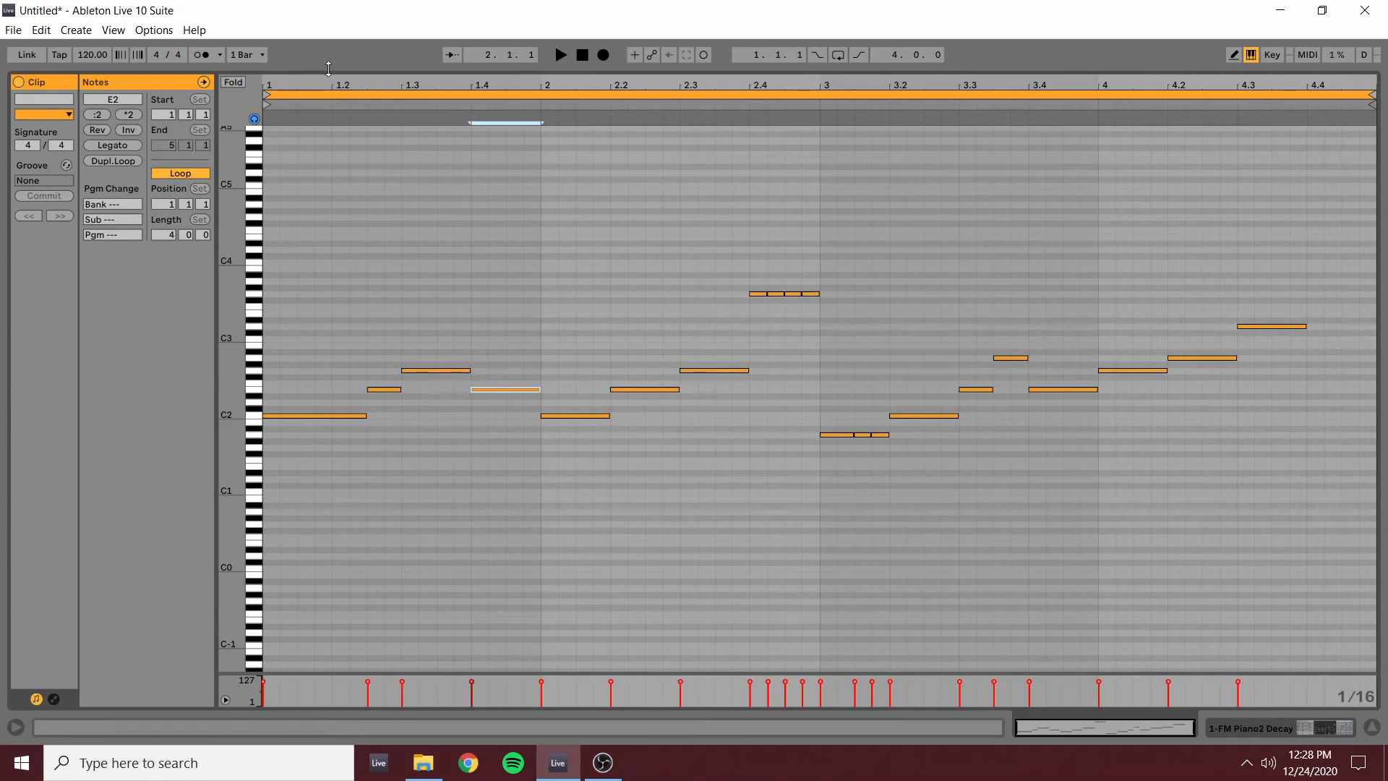
pyautogui.moveTo(328, 69); pyautogui.dragTo(491, 694)
# - Add an E2 note from 1.3.1 to 2.1.1 in the bass clip and play it back
pyautogui.doubleClick(415, 311)
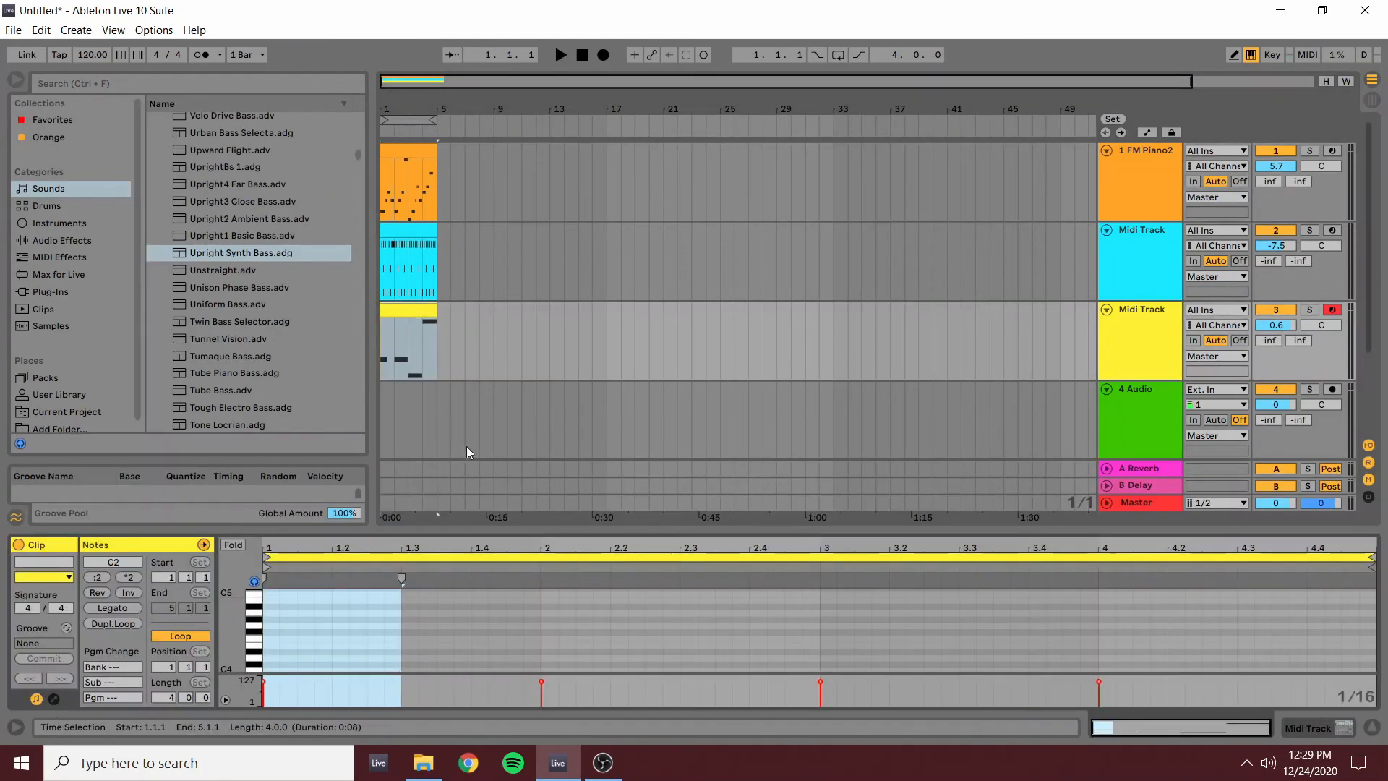
pyautogui.moveTo(525, 529); pyautogui.dragTo(446, 136)
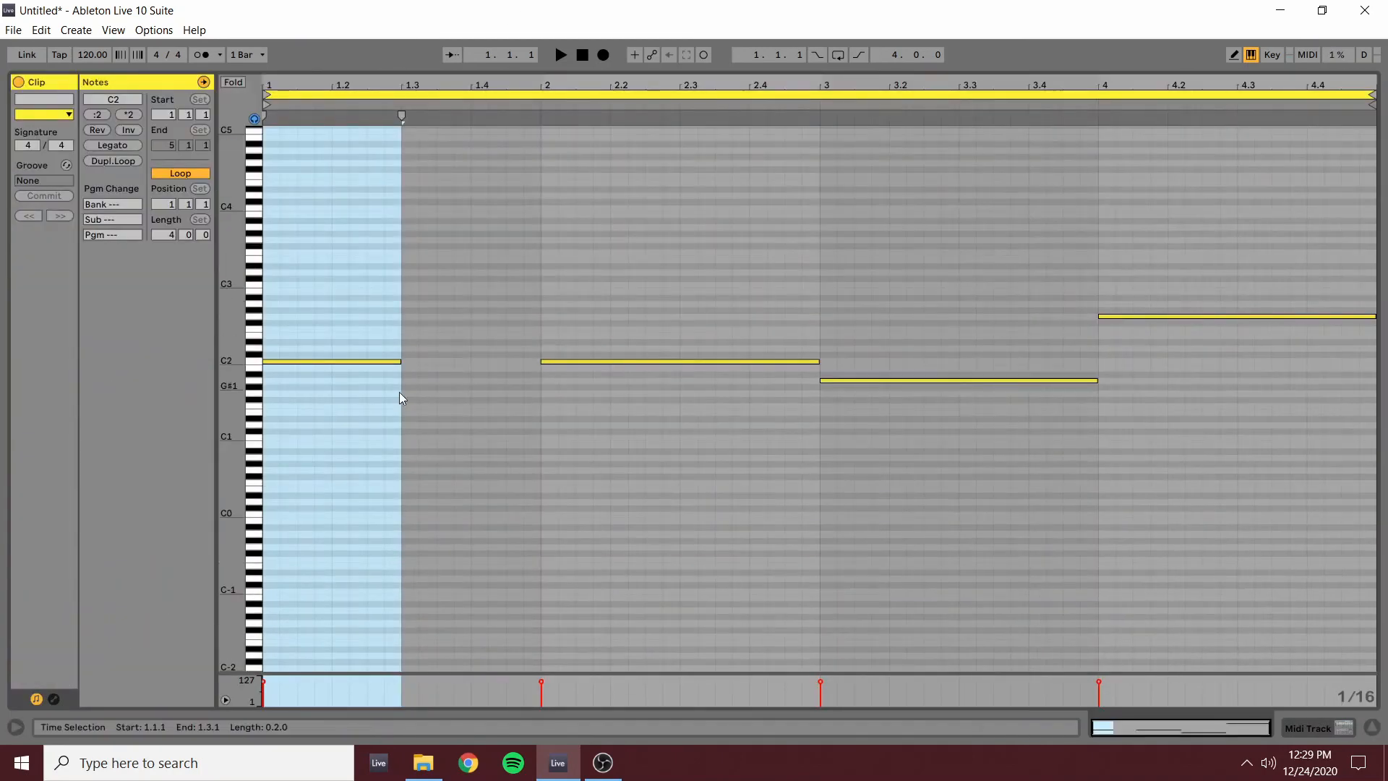
pyautogui.doubleClick(410, 335)
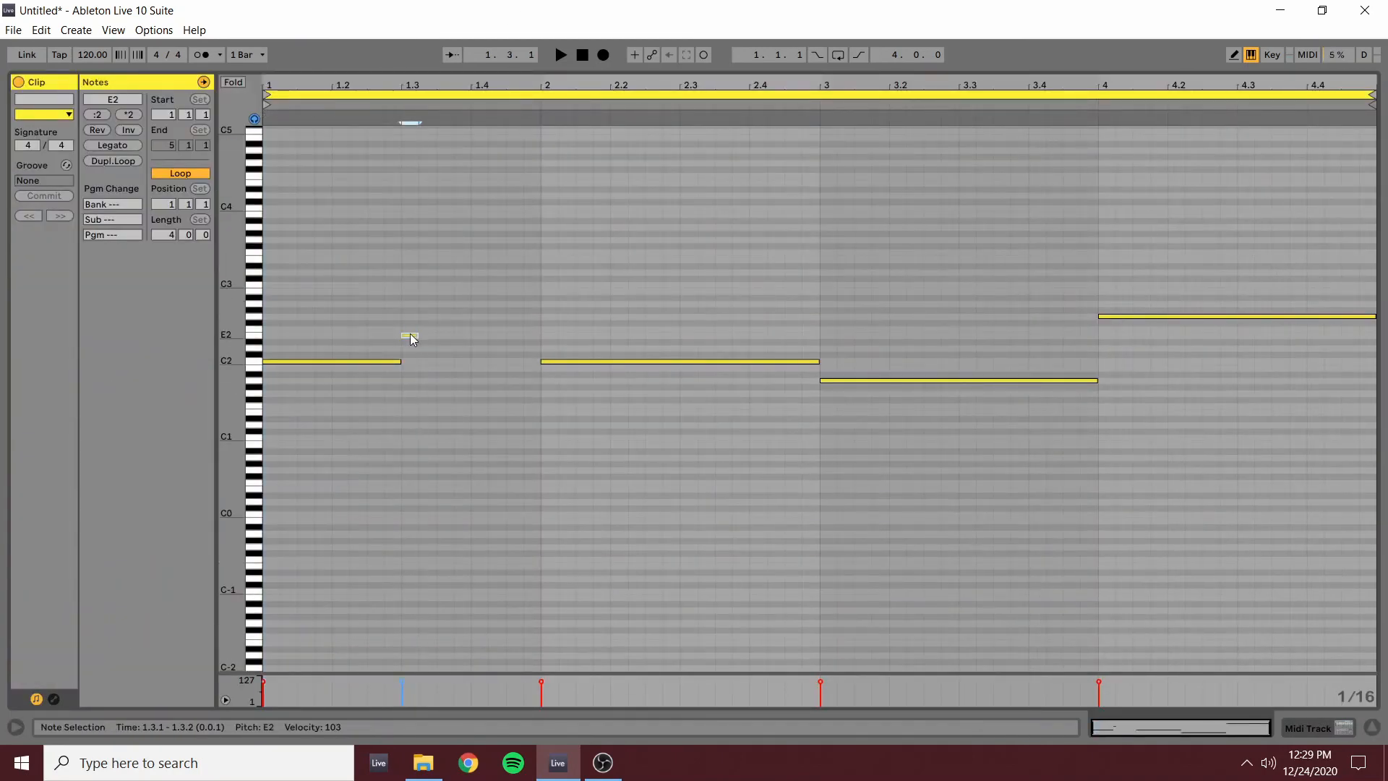
pyautogui.moveTo(417, 335); pyautogui.dragTo(539, 261)
pyautogui.press('space')
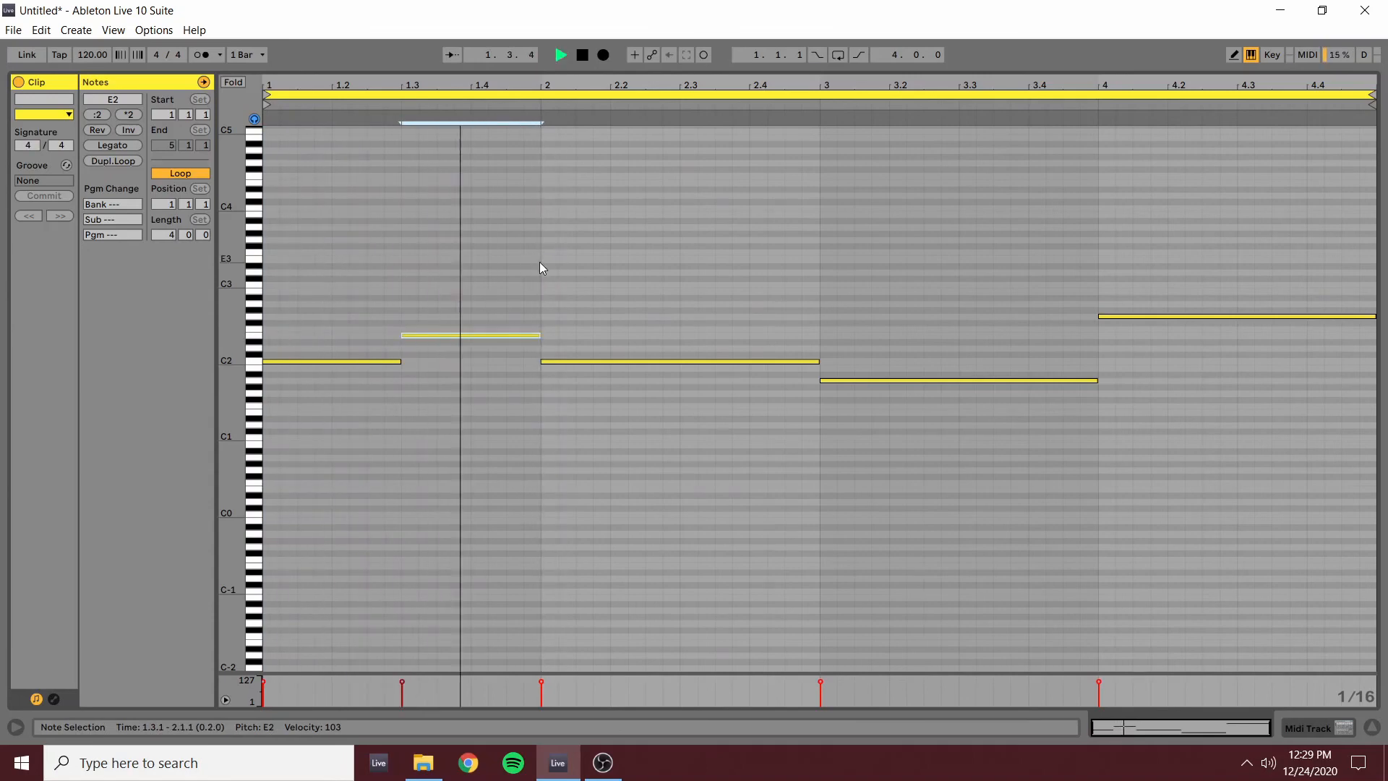
pyautogui.press('space')
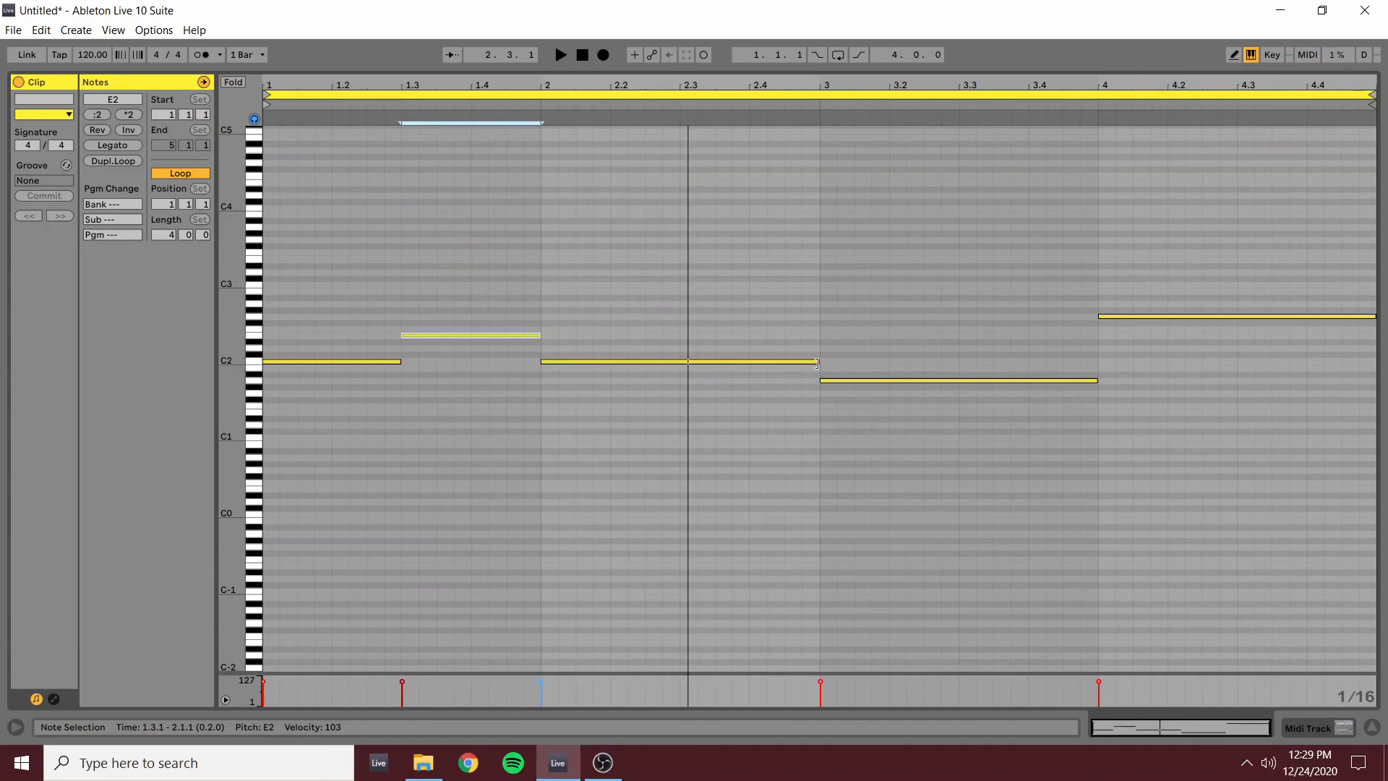
# - Shorten bar 2's C2 bass note to end at 2.3.1 and add a C3 note from 2.3.1 to 2.4.1
pyautogui.moveTo(818, 363); pyautogui.dragTo(677, 396)
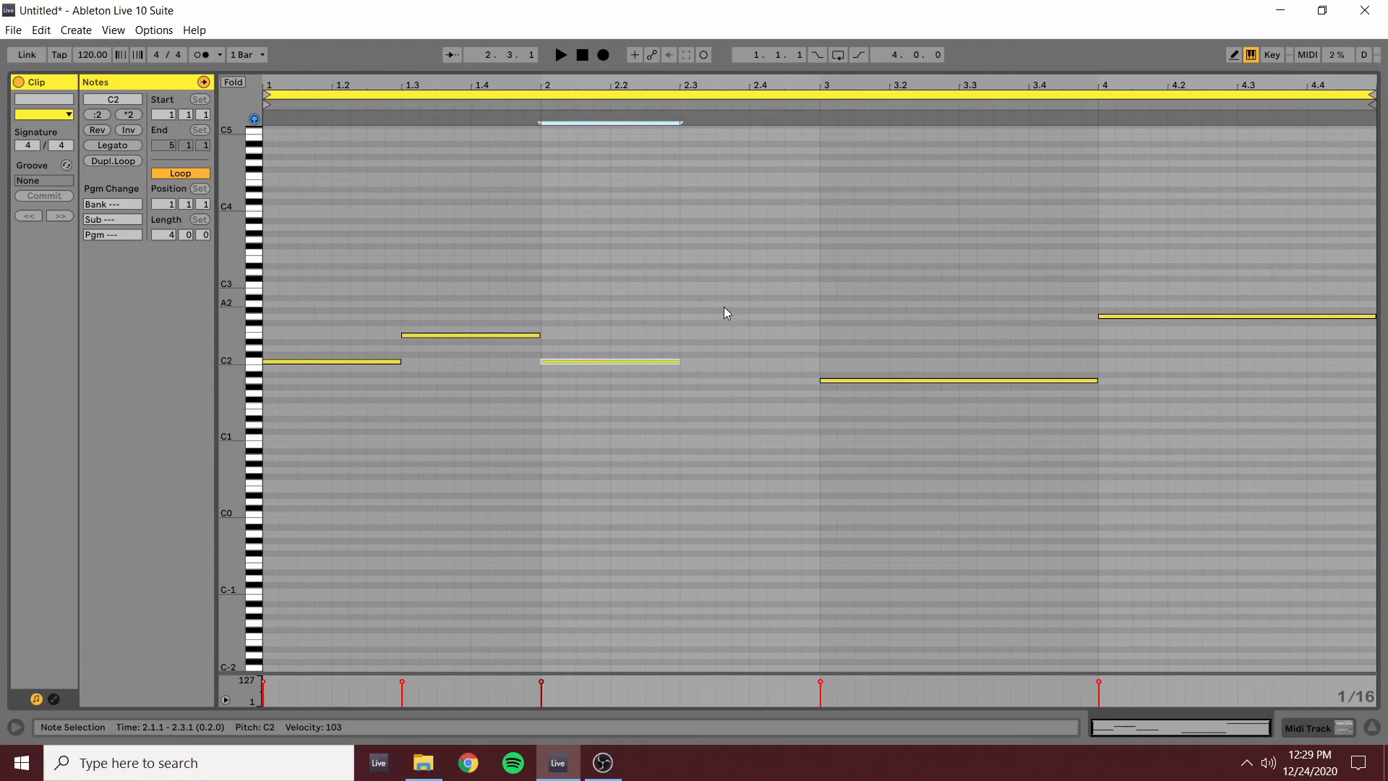
pyautogui.doubleClick(687, 286)
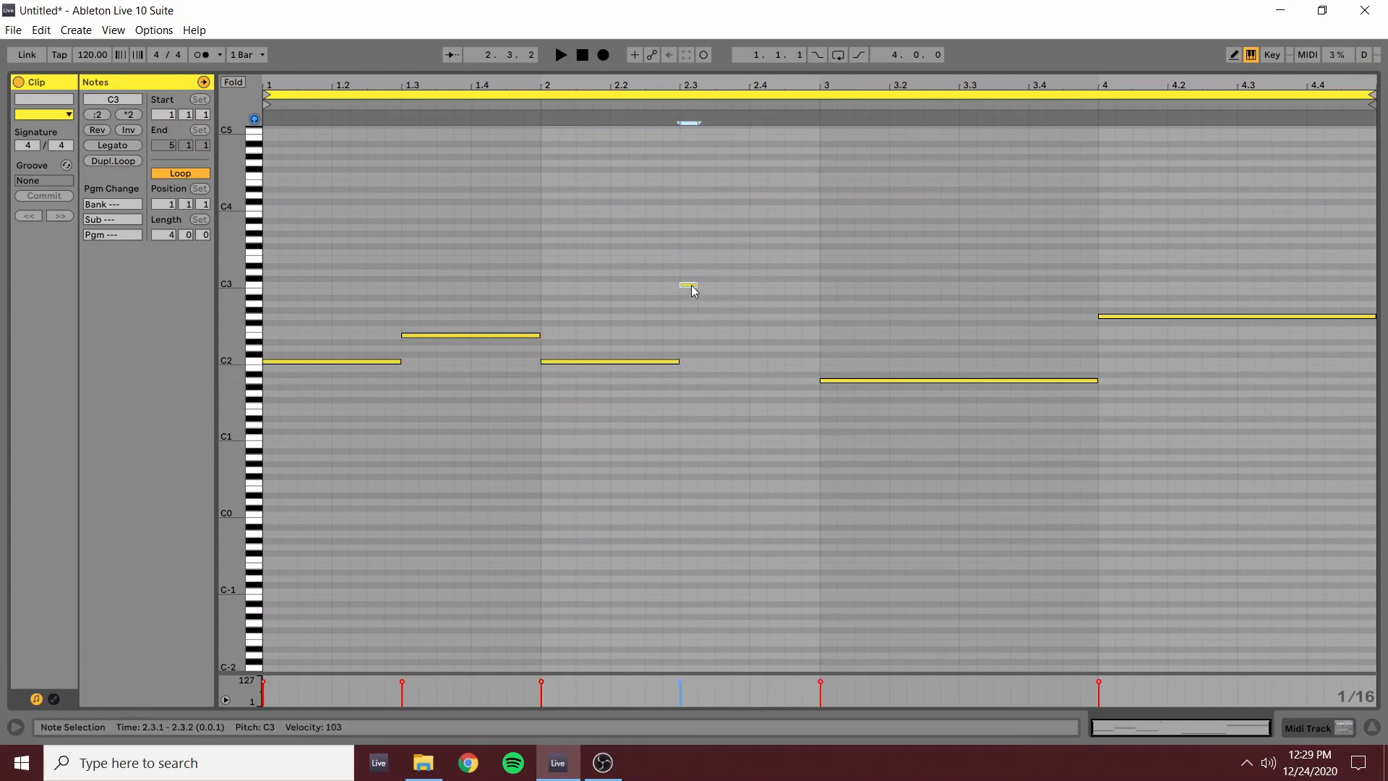
pyautogui.moveTo(696, 284); pyautogui.dragTo(744, 259)
# - Add an A3 bass note from 2.4.1 to 3.1.1 and play back the line
pyautogui.doubleClick(757, 229)
pyautogui.moveTo(767, 230); pyautogui.dragTo(820, 227)
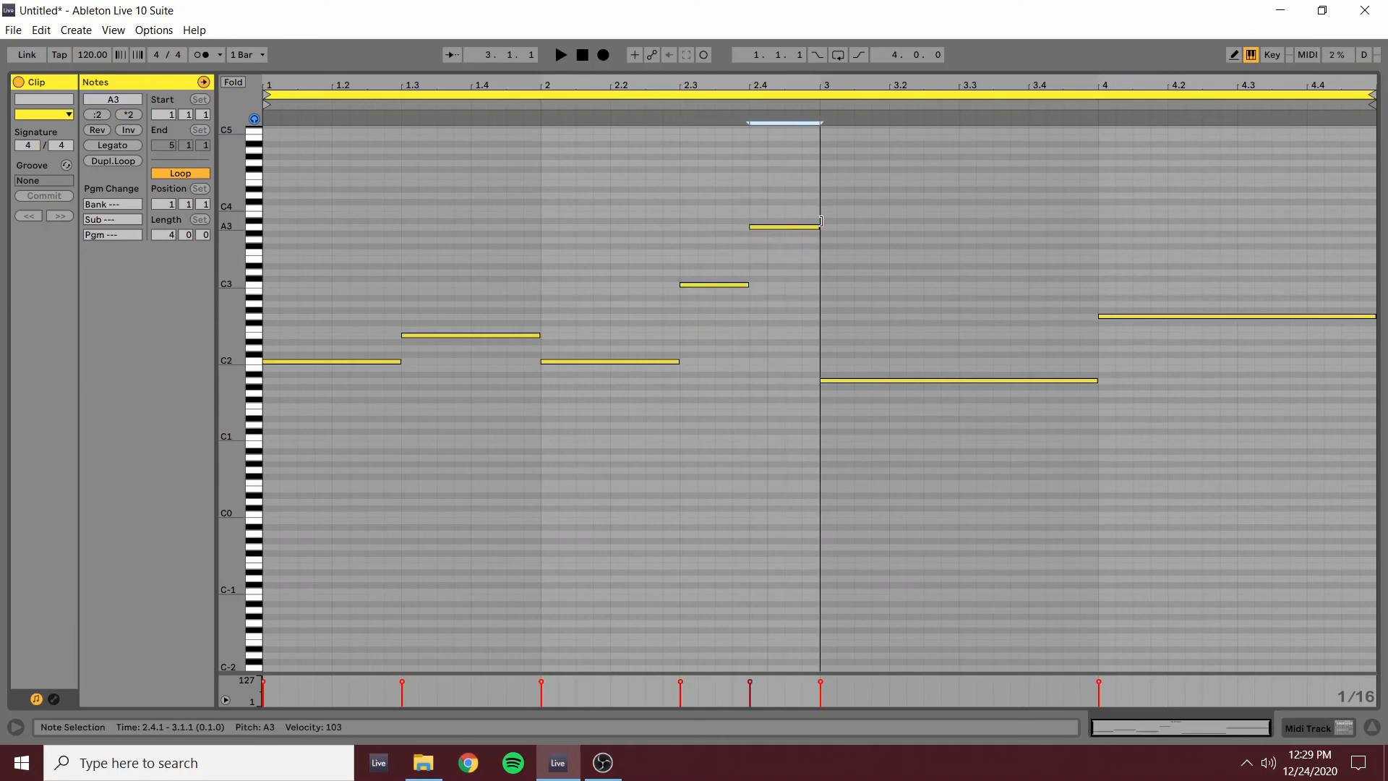
pyautogui.press('space')
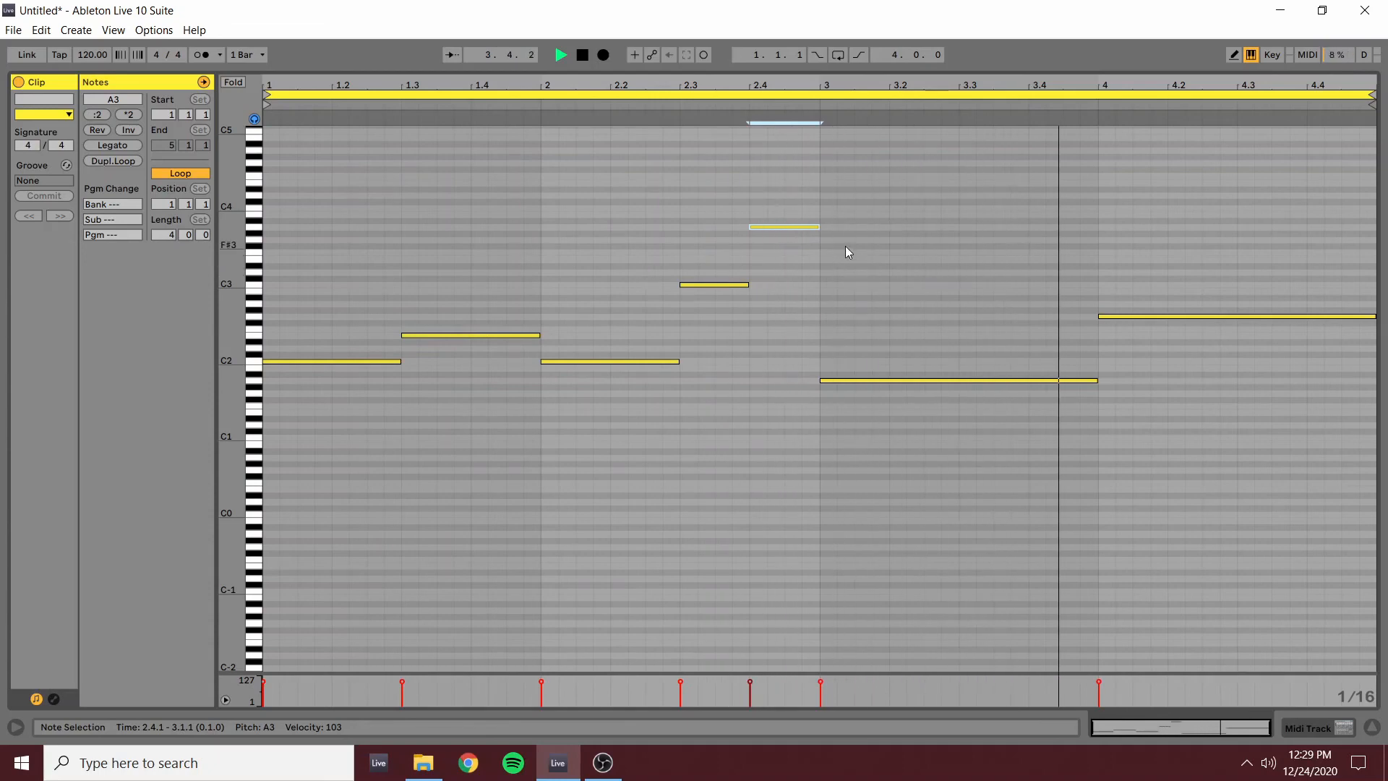
pyautogui.press('space')
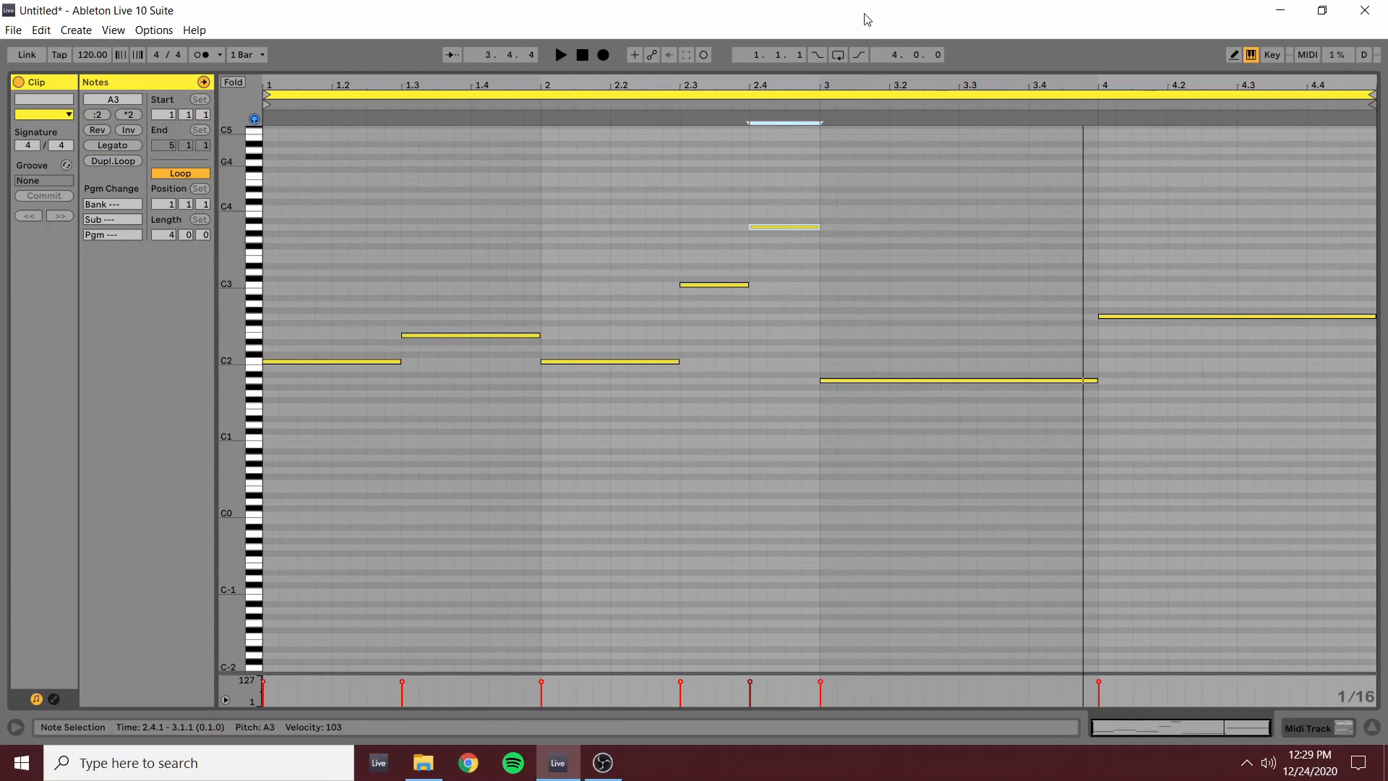